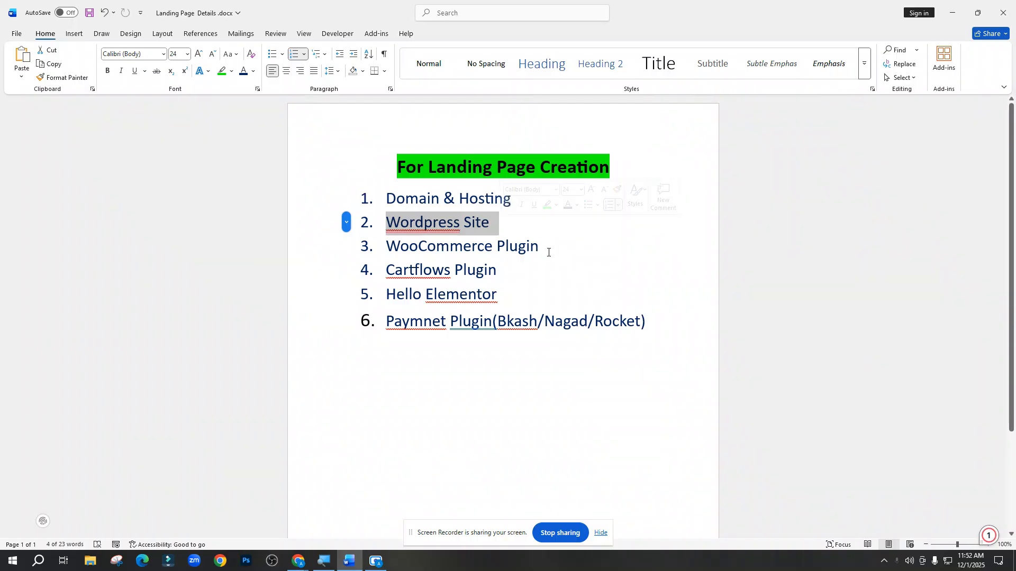
Glance over the WooCommerce Plugin checklist item, then bring the oliva cosmo browser window forward
{"action": "left_click_drag", "start_coordinate": [548, 247], "coordinate": [516, 287]}
{"action": "left_click", "coordinate": [516, 287]}
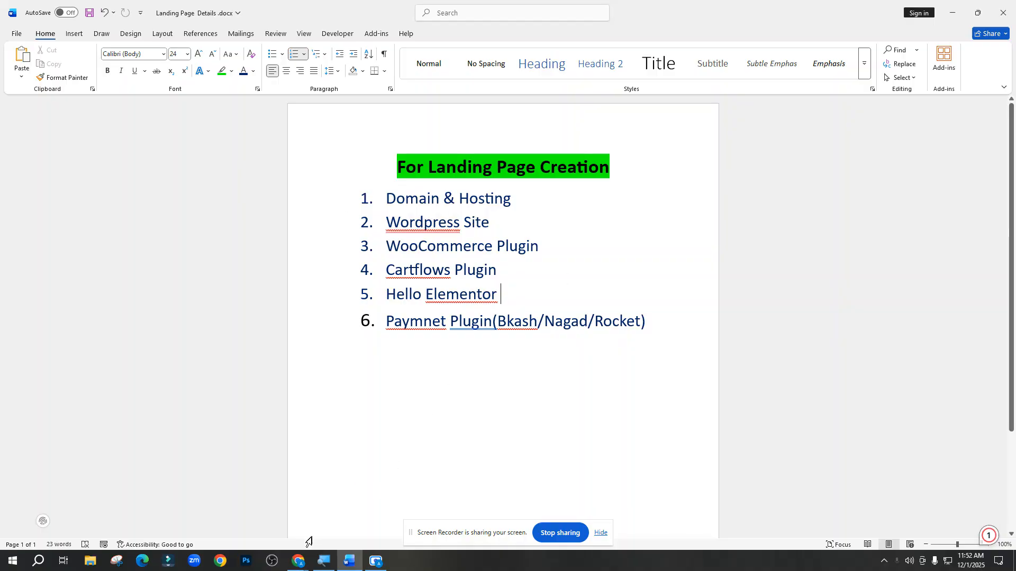
{"action": "mouse_move", "coordinate": [297, 561]}
{"action": "left_click", "coordinate": [257, 527]}
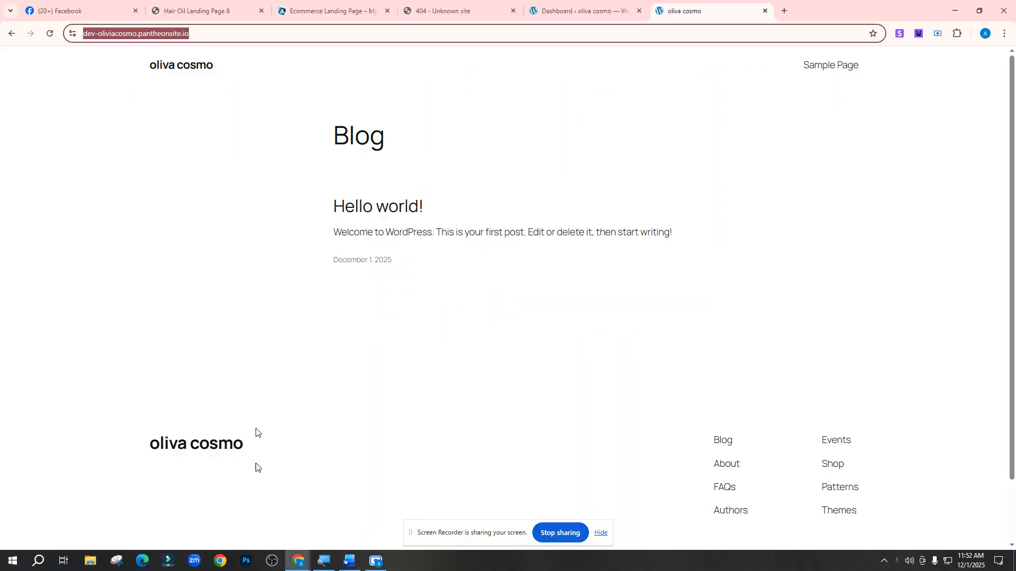
Browse the Ecommerce Landing Page down to its billing form, then switch to Hair Oil Landing Page 8
{"action": "left_click", "coordinate": [334, 10]}
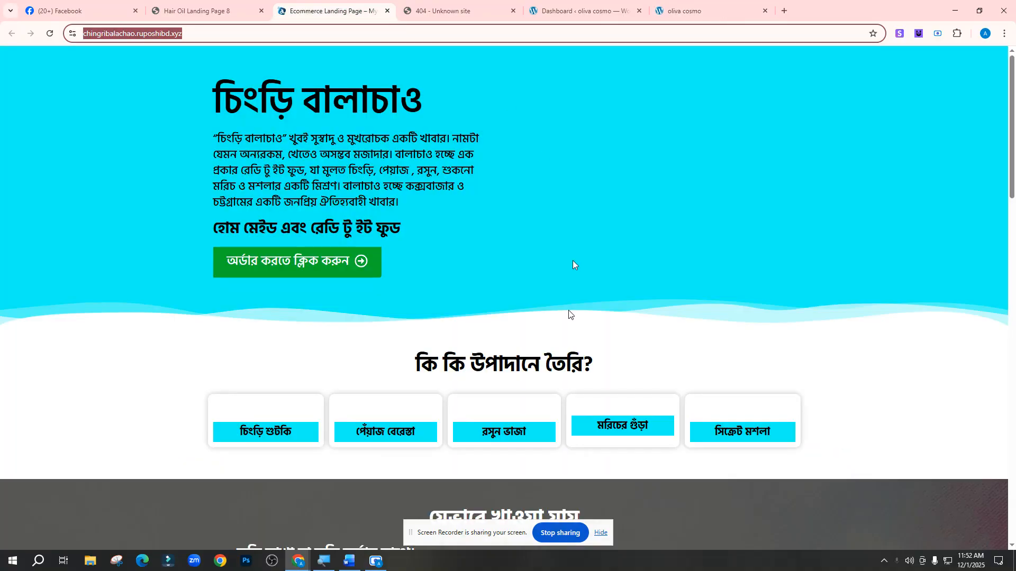
{"action": "scroll", "coordinate": [415, 271], "scroll_direction": "down", "scroll_amount": 1}
{"action": "scroll", "coordinate": [413, 297], "scroll_direction": "down", "scroll_amount": 12}
{"action": "scroll", "coordinate": [415, 312], "scroll_direction": "up", "scroll_amount": 11}
{"action": "scroll", "coordinate": [392, 296], "scroll_direction": "up", "scroll_amount": 3}
{"action": "scroll", "coordinate": [283, 218], "scroll_direction": "down", "scroll_amount": 8}
{"action": "scroll", "coordinate": [275, 222], "scroll_direction": "down", "scroll_amount": 12}
{"action": "scroll", "coordinate": [290, 236], "scroll_direction": "up", "scroll_amount": 18}
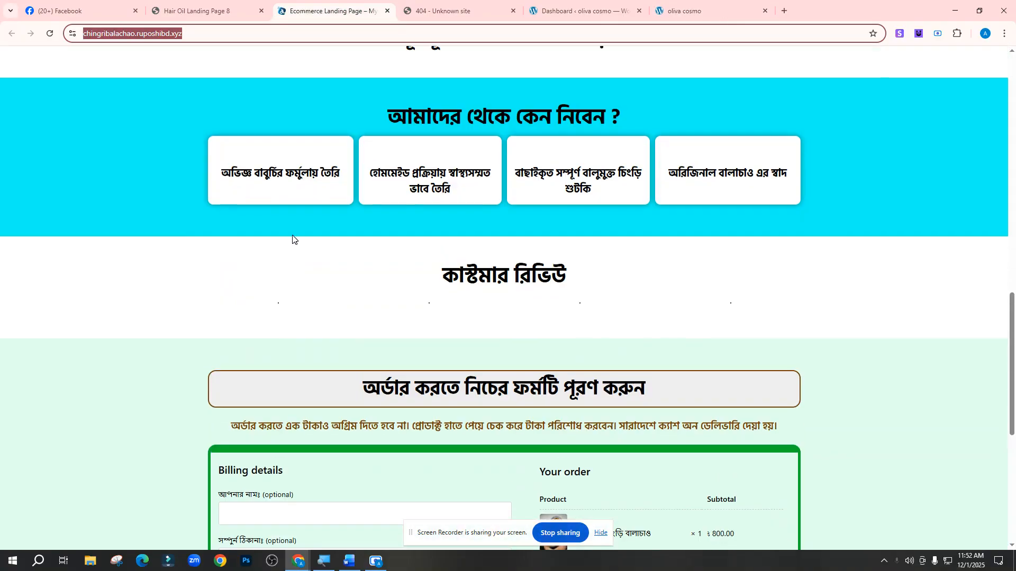
{"action": "scroll", "coordinate": [293, 235], "scroll_direction": "up", "scroll_amount": 1}
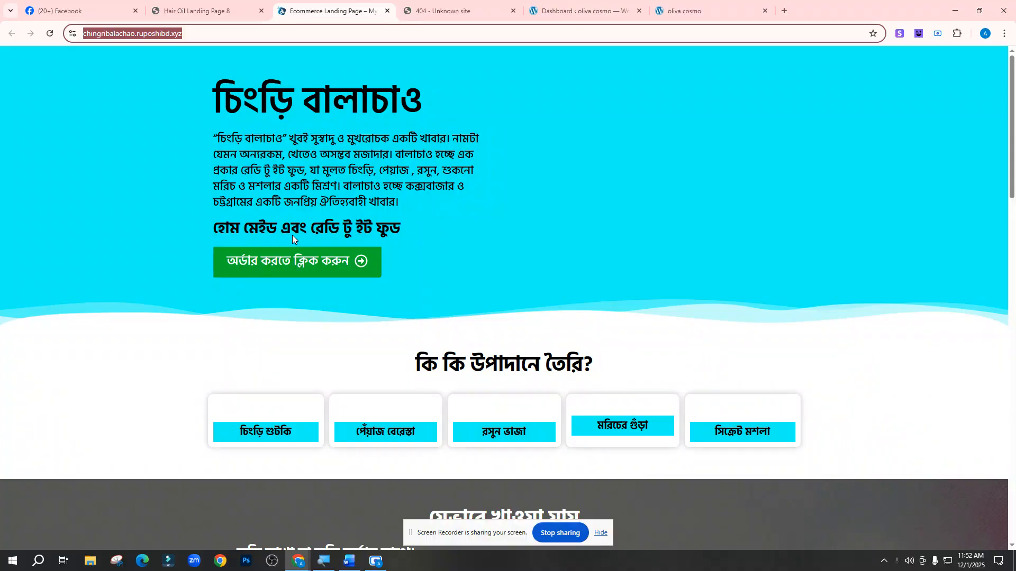
{"action": "scroll", "coordinate": [532, 189], "scroll_direction": "down", "scroll_amount": 5}
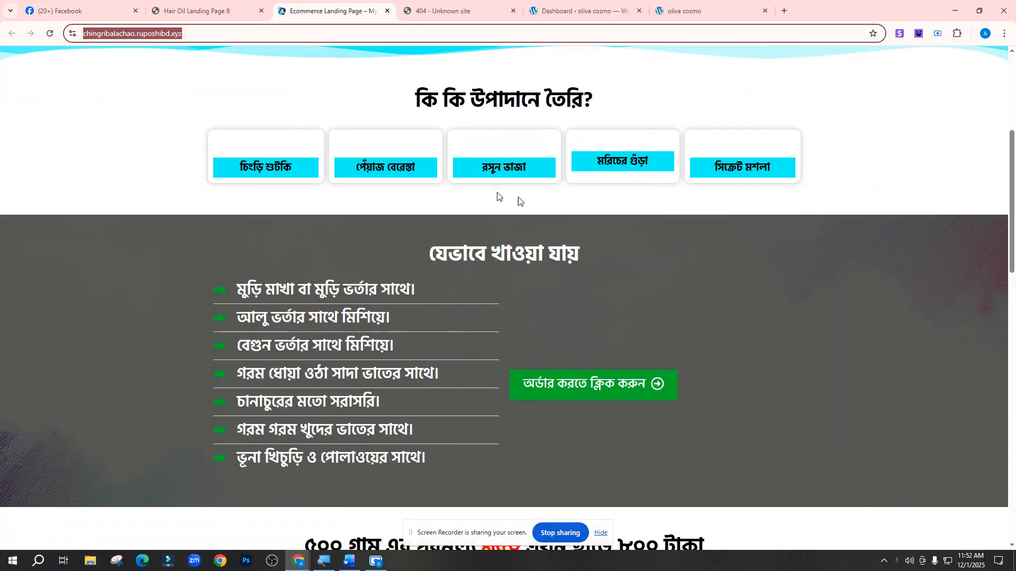
{"action": "scroll", "coordinate": [361, 152], "scroll_direction": "down", "scroll_amount": 18}
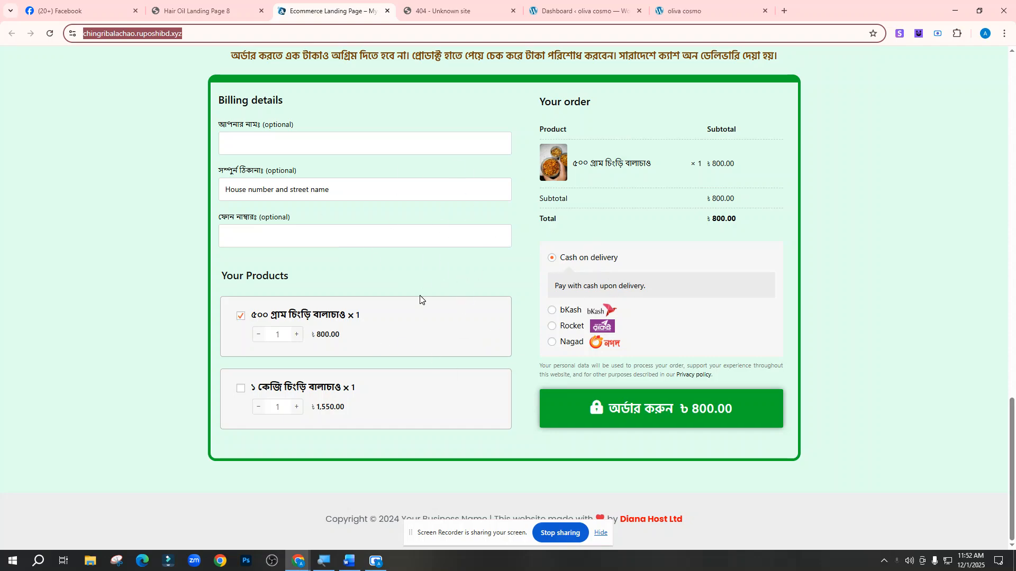
{"action": "scroll", "coordinate": [420, 299], "scroll_direction": "up", "scroll_amount": 12}
{"action": "key", "text": "ctrl+shift+Tab"}
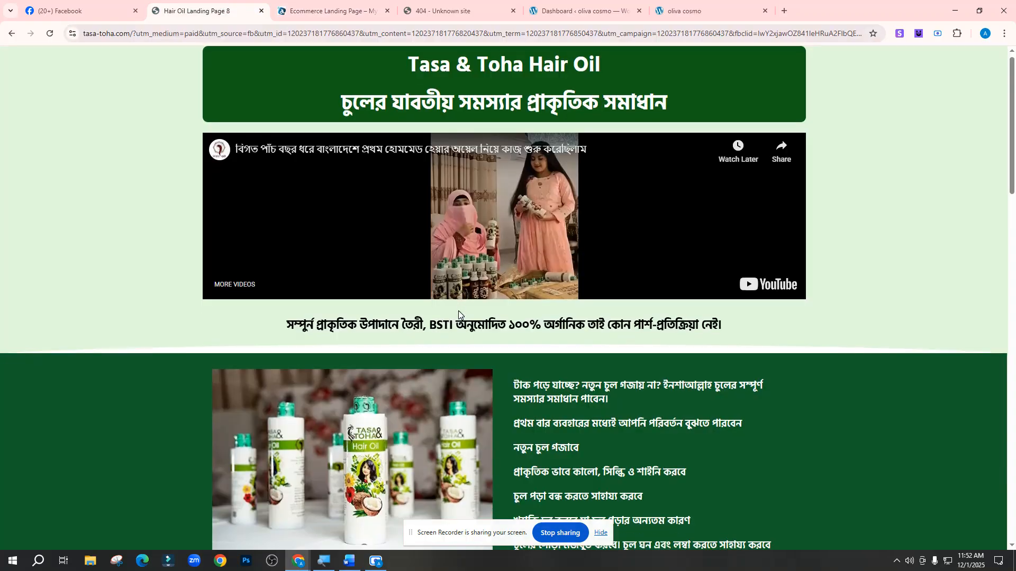
Scroll through the Tasa & Toha hair oil page, then switch to the Facebook tab
{"action": "scroll", "coordinate": [459, 318], "scroll_direction": "down", "scroll_amount": 15}
{"action": "scroll", "coordinate": [461, 338], "scroll_direction": "up", "scroll_amount": 15}
{"action": "scroll", "coordinate": [585, 248], "scroll_direction": "down", "scroll_amount": 1}
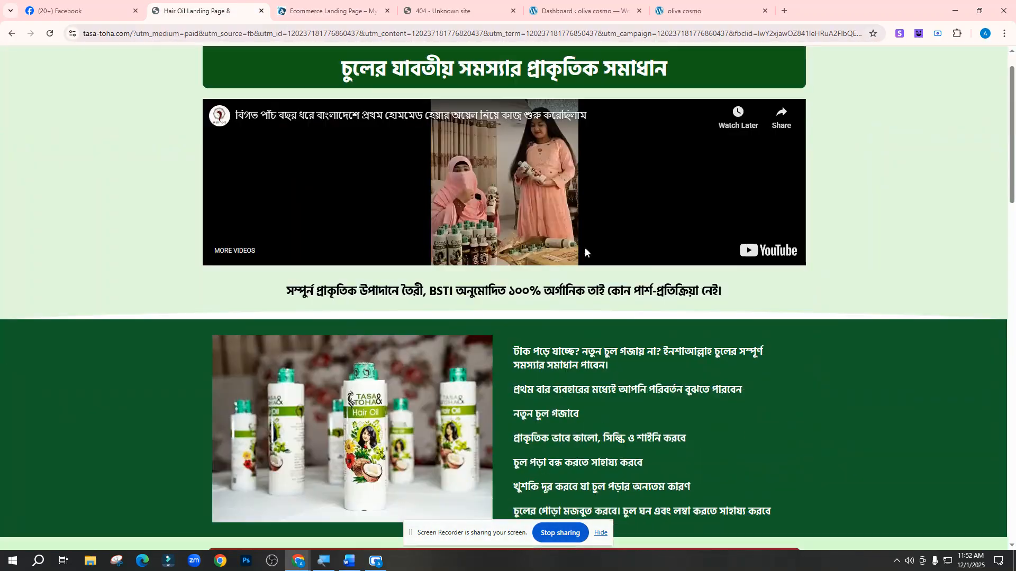
{"action": "scroll", "coordinate": [585, 254], "scroll_direction": "down", "scroll_amount": 15}
{"action": "scroll", "coordinate": [585, 291], "scroll_direction": "up", "scroll_amount": 14}
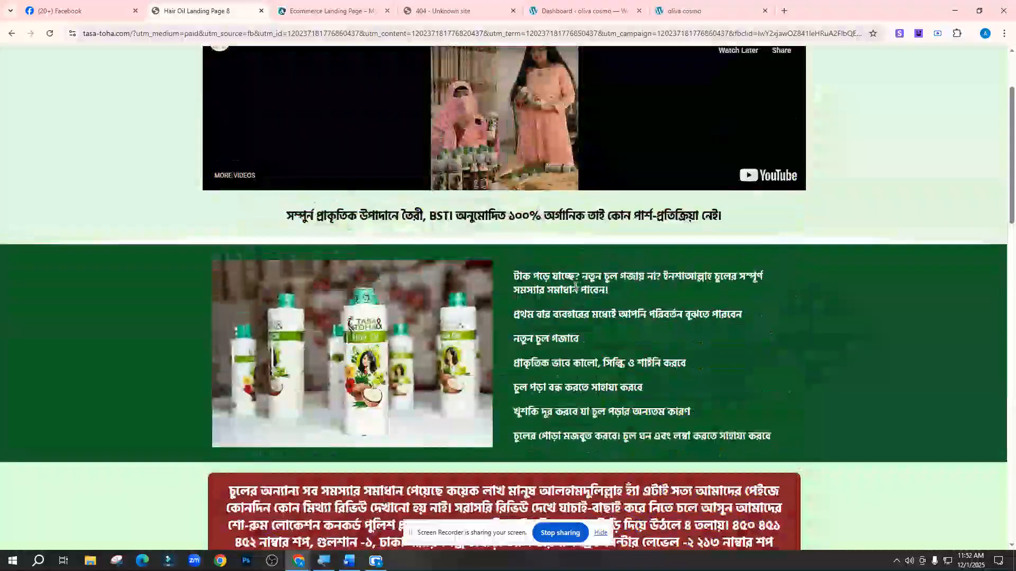
{"action": "scroll", "coordinate": [575, 287], "scroll_direction": "up", "scroll_amount": 2}
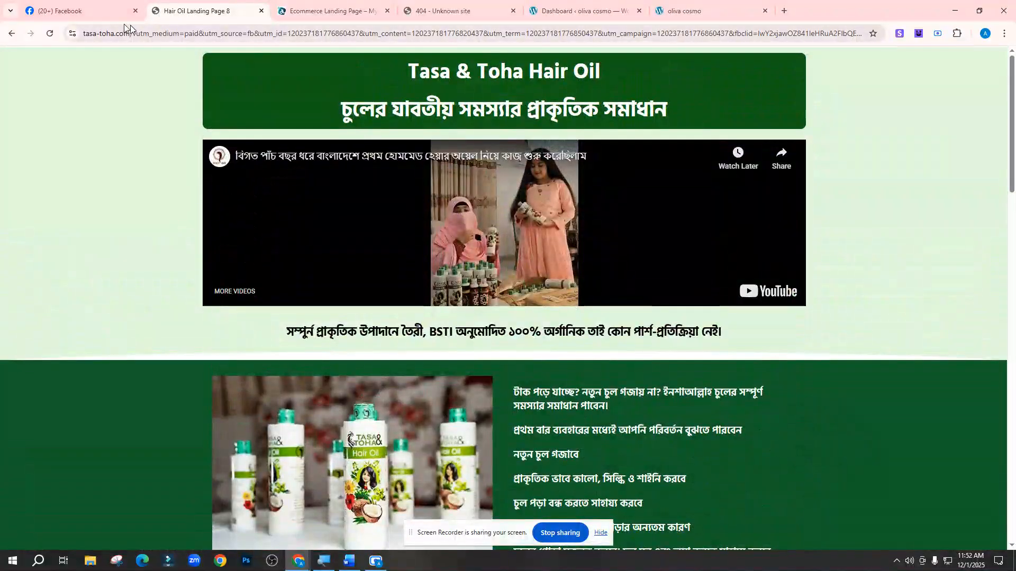
{"action": "left_click", "coordinate": [95, 11]}
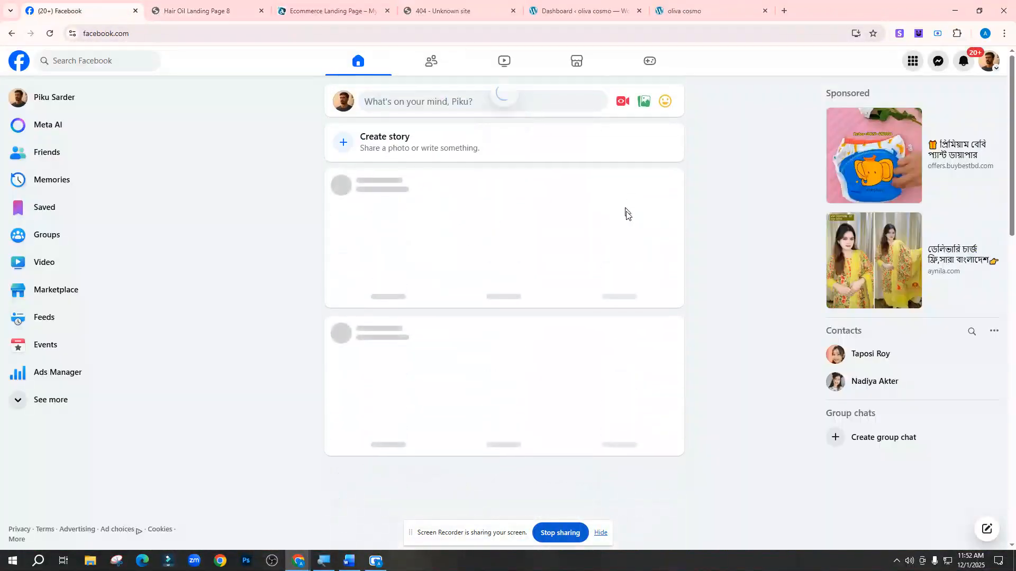
Find the sponsored Tasa & Toha Hair Oil ad in the feed and follow its Order now link
{"action": "scroll", "coordinate": [529, 225], "scroll_direction": "down", "scroll_amount": 10}
{"action": "scroll", "coordinate": [528, 227], "scroll_direction": "down", "scroll_amount": 6}
{"action": "scroll", "coordinate": [527, 226], "scroll_direction": "up", "scroll_amount": 6}
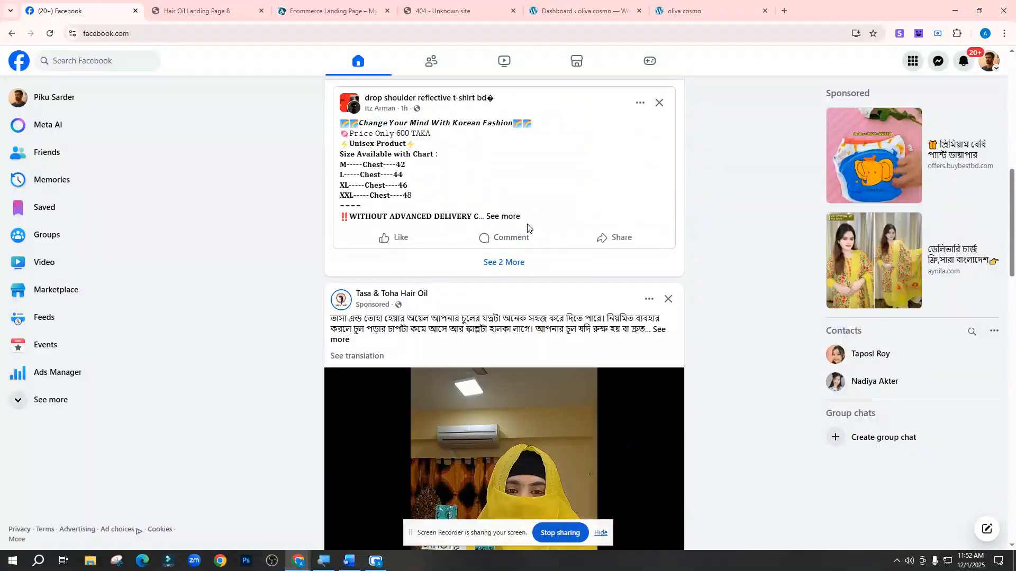
{"action": "scroll", "coordinate": [527, 226], "scroll_direction": "down", "scroll_amount": 6}
{"action": "scroll", "coordinate": [437, 269], "scroll_direction": "up", "scroll_amount": 5}
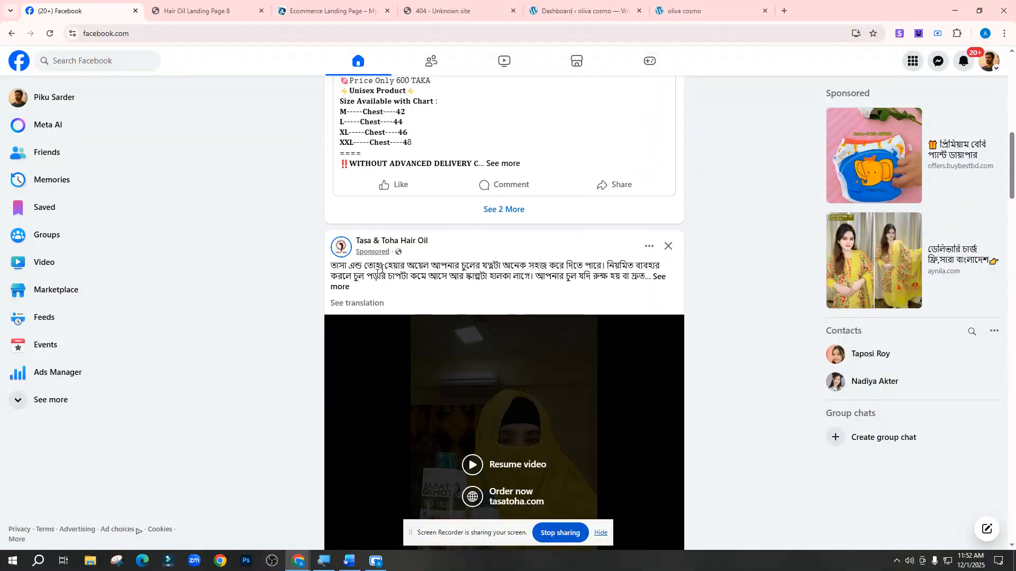
{"action": "mouse_move", "coordinate": [393, 247]}
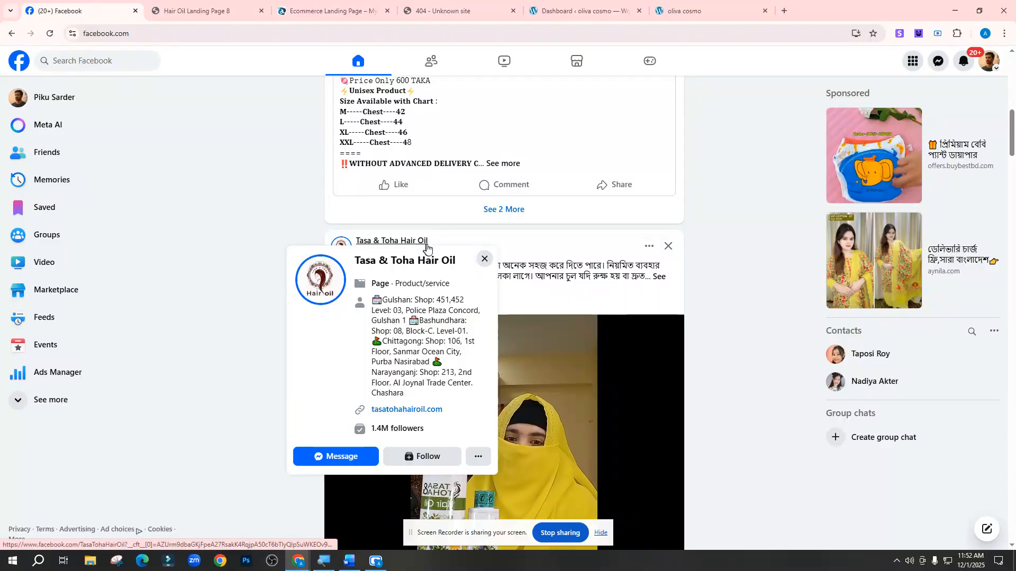
{"action": "scroll", "coordinate": [485, 249], "scroll_direction": "down", "scroll_amount": 5}
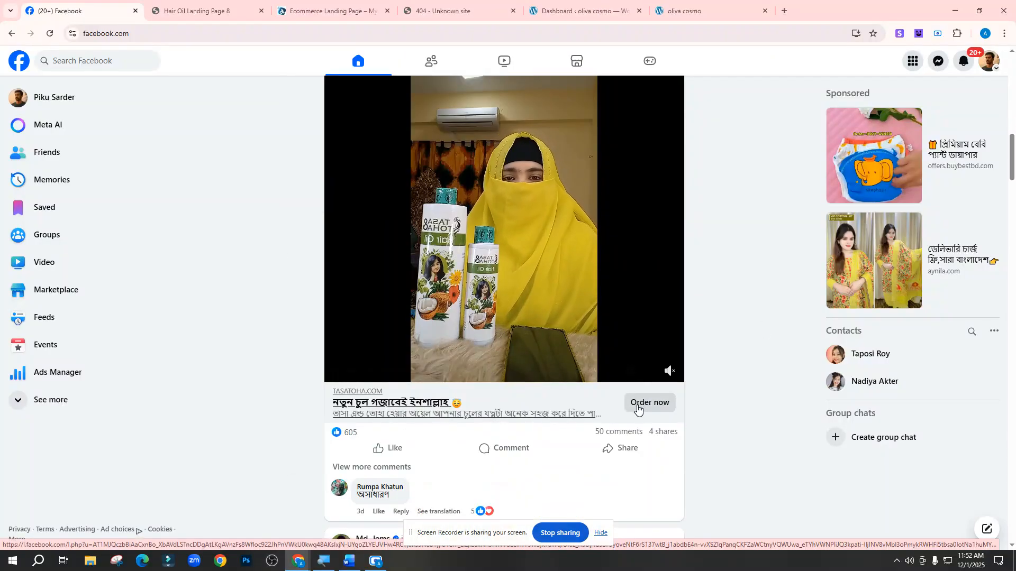
{"action": "right_click", "coordinate": [638, 408]}
{"action": "left_click", "coordinate": [728, 380]}
{"action": "left_click", "coordinate": [659, 402]}
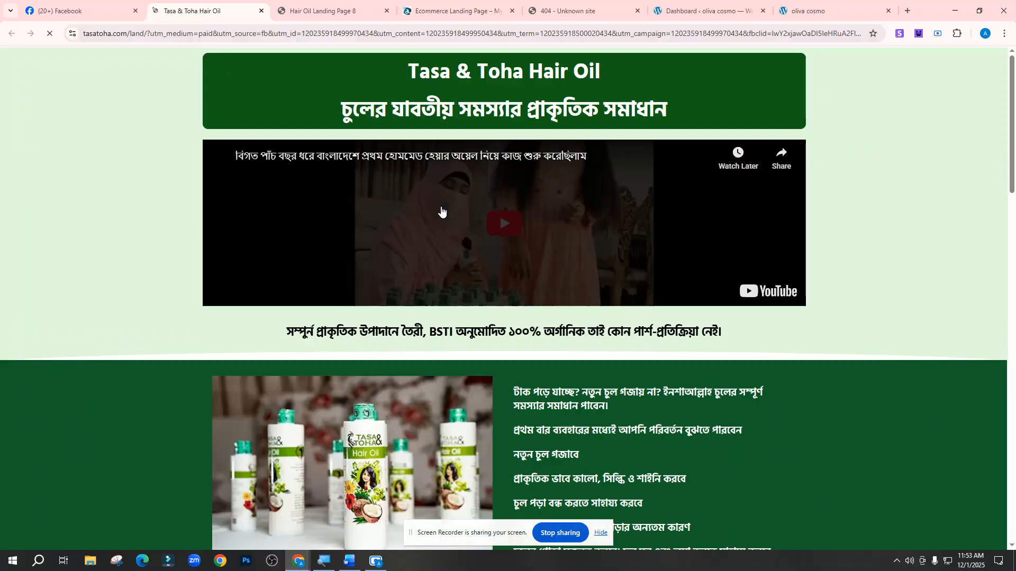
Review the tasatoha.com landing page and order form, then return to the Word checklist
{"action": "scroll", "coordinate": [443, 212], "scroll_direction": "down", "scroll_amount": 15}
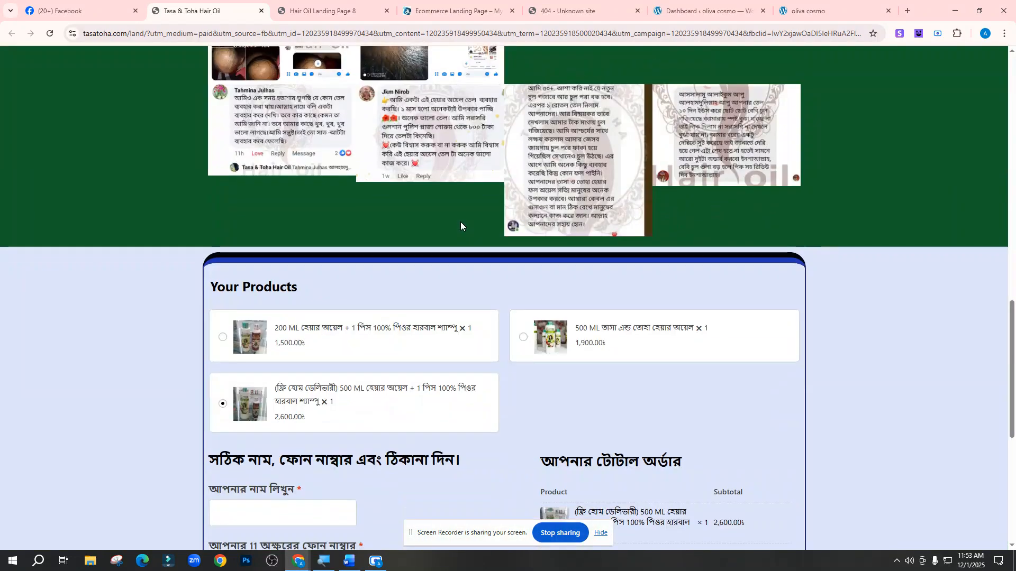
{"action": "scroll", "coordinate": [270, 264], "scroll_direction": "up", "scroll_amount": 3}
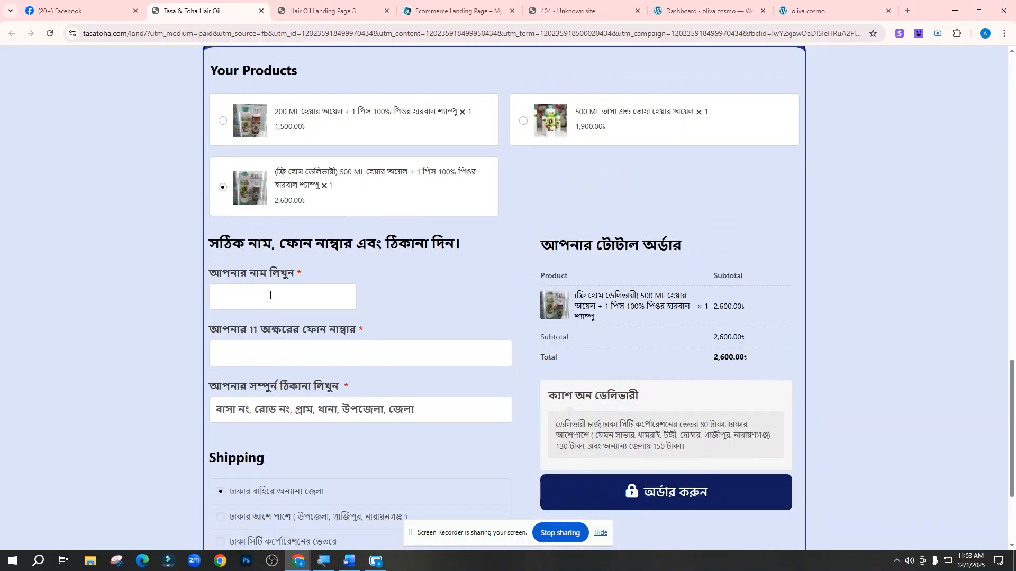
{"action": "scroll", "coordinate": [450, 307], "scroll_direction": "down", "scroll_amount": 3}
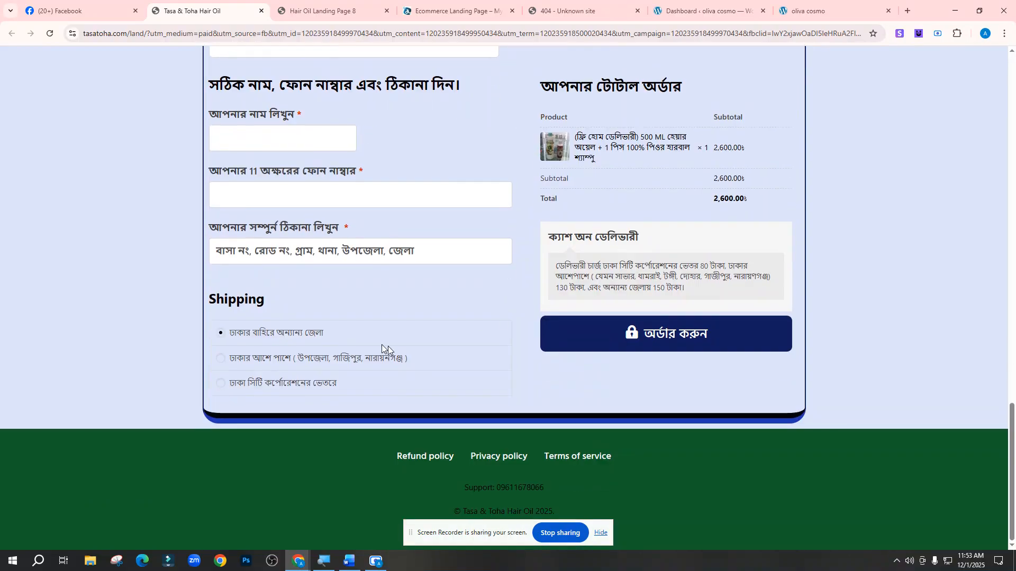
{"action": "scroll", "coordinate": [318, 343], "scroll_direction": "up", "scroll_amount": 8}
{"action": "scroll", "coordinate": [315, 365], "scroll_direction": "down", "scroll_amount": 8}
{"action": "scroll", "coordinate": [325, 341], "scroll_direction": "up", "scroll_amount": 2}
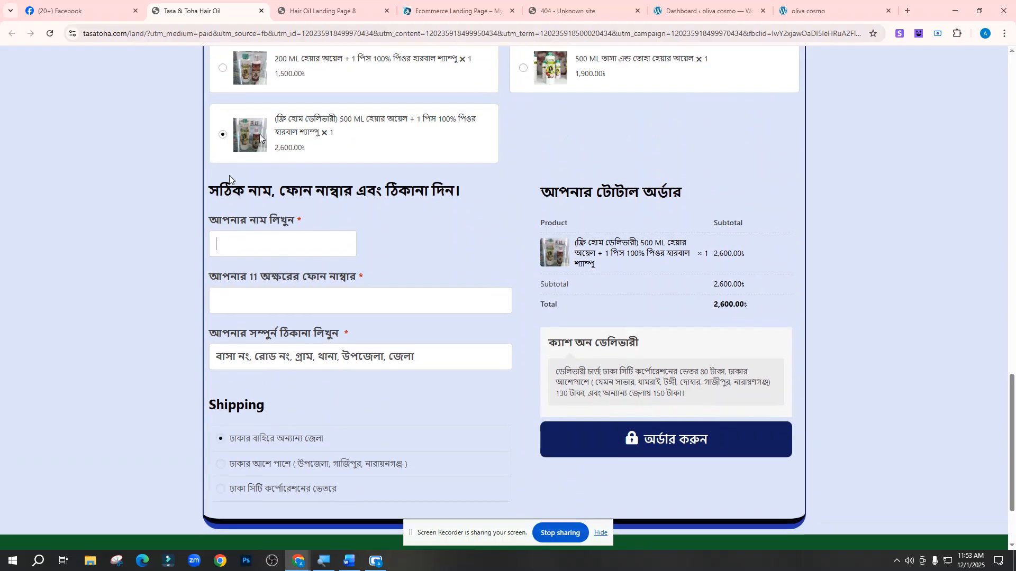
{"action": "scroll", "coordinate": [364, 334], "scroll_direction": "up", "scroll_amount": 15}
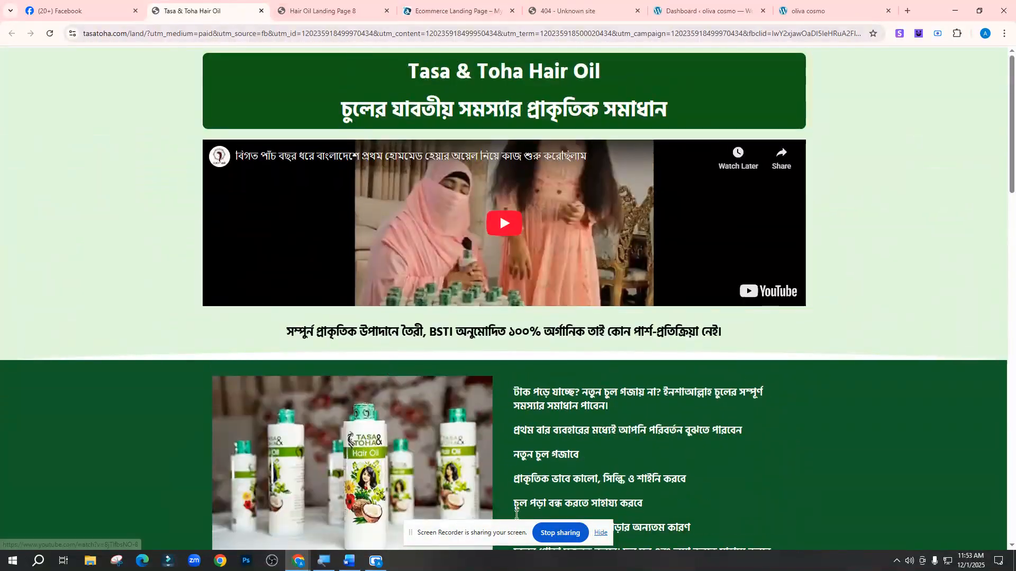
{"action": "left_click", "coordinate": [348, 561]}
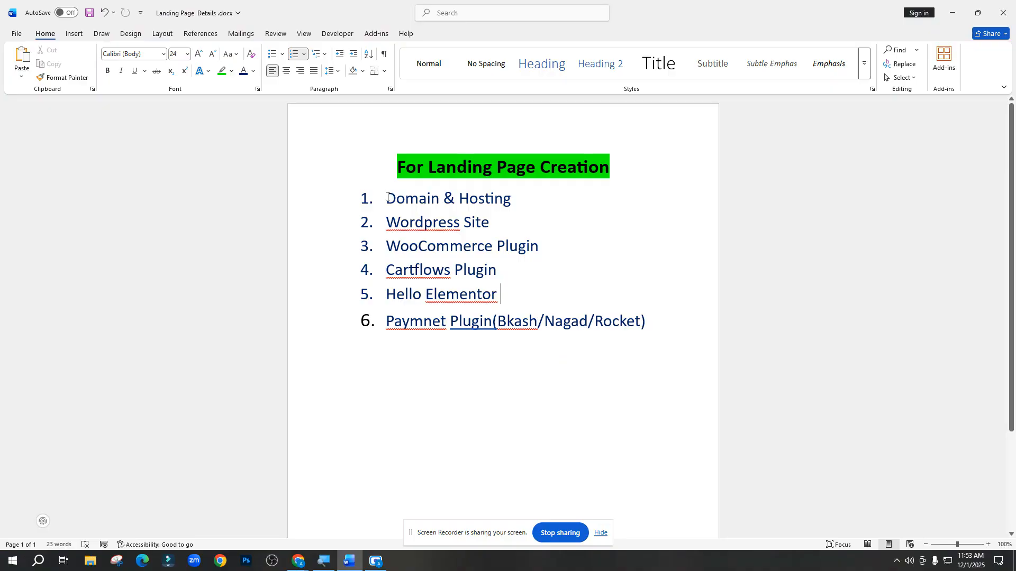
Select and review the Domain & Hosting, Wordpress Site and Cartflows Plugin checklist items
{"action": "left_click_drag", "start_coordinate": [388, 197], "coordinate": [511, 204]}
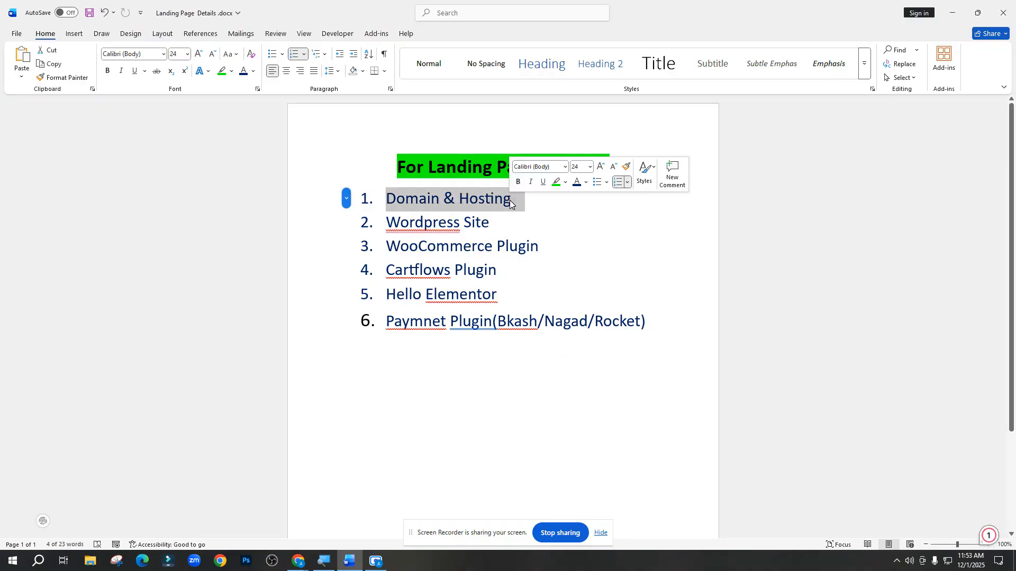
{"action": "left_click_drag", "start_coordinate": [386, 223], "coordinate": [499, 217]}
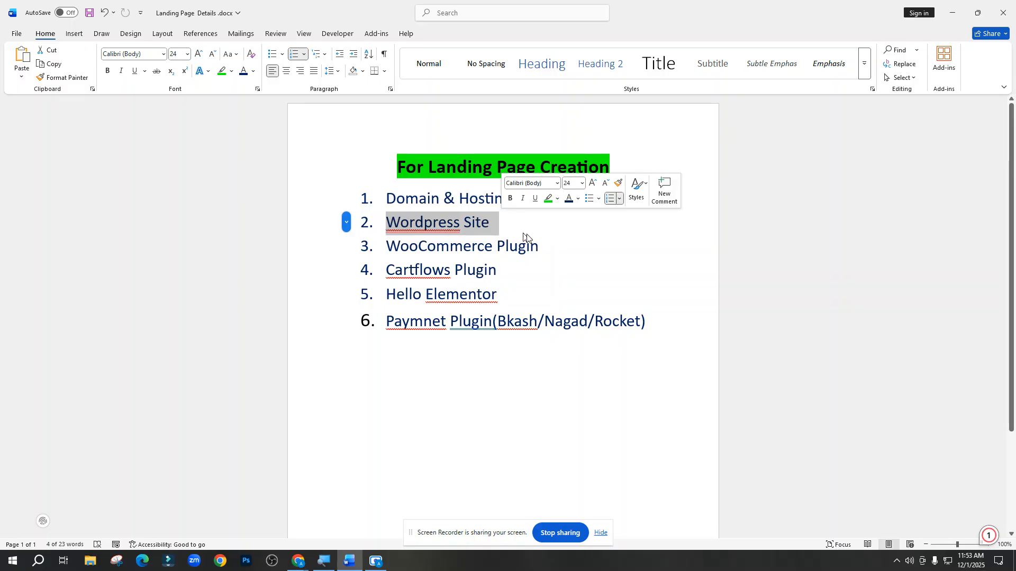
{"action": "left_click_drag", "start_coordinate": [387, 246], "coordinate": [369, 281]}
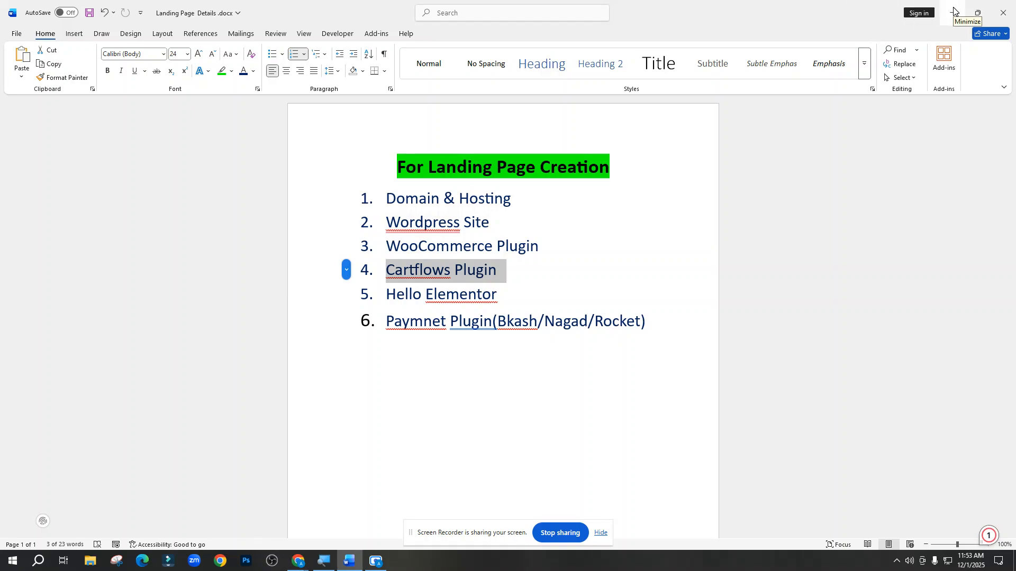
{"action": "left_click", "coordinate": [603, 169]}
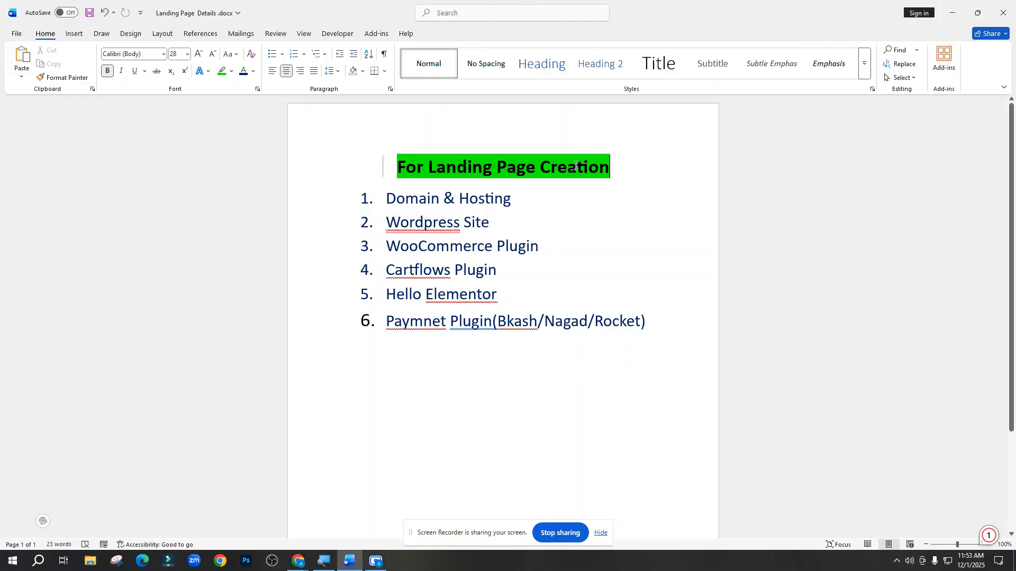
{"action": "left_click_drag", "start_coordinate": [512, 199], "coordinate": [388, 200]}
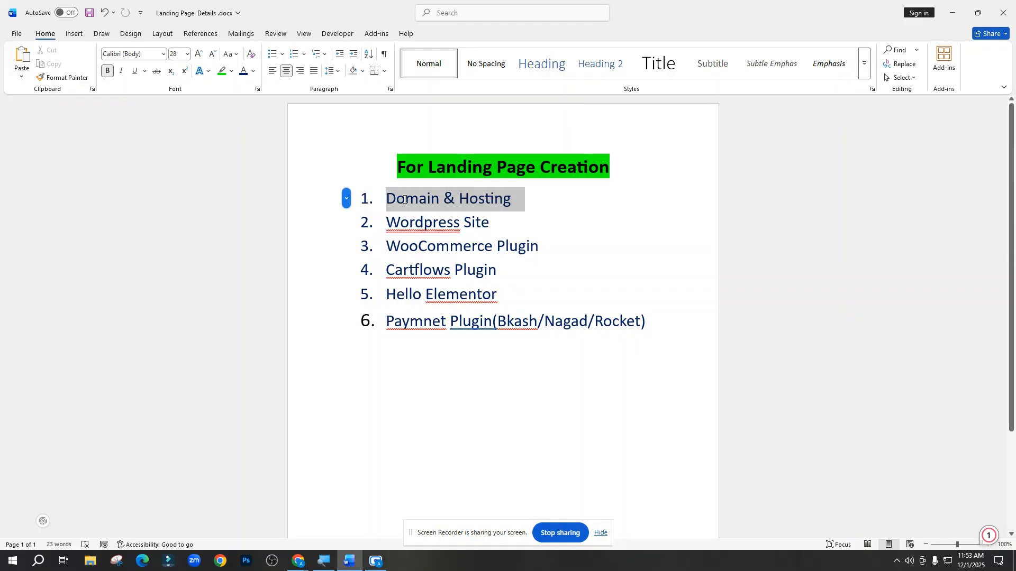
{"action": "left_click", "coordinate": [514, 223]}
{"action": "left_click_drag", "start_coordinate": [514, 224], "coordinate": [418, 224]}
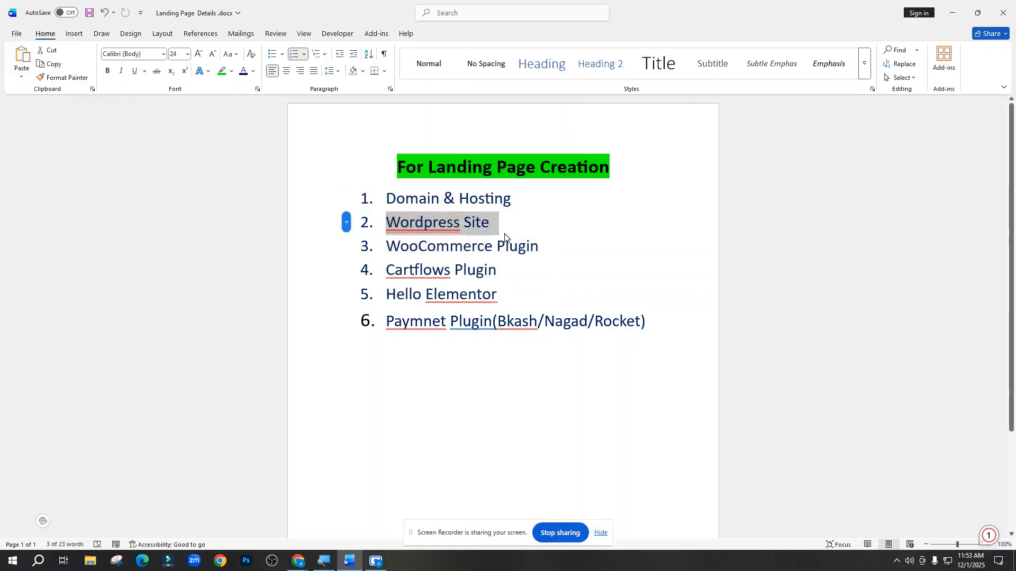
{"action": "left_click", "coordinate": [505, 234]}
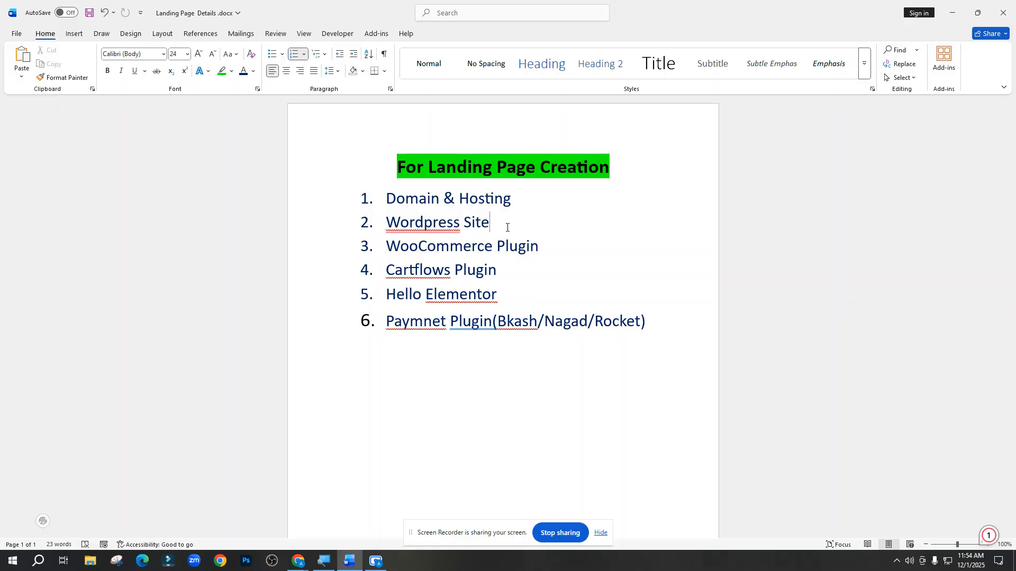
Check the spelling suggestion for 'Wordpress' without changing it, then bring Chrome forward
{"action": "left_click", "coordinate": [525, 195]}
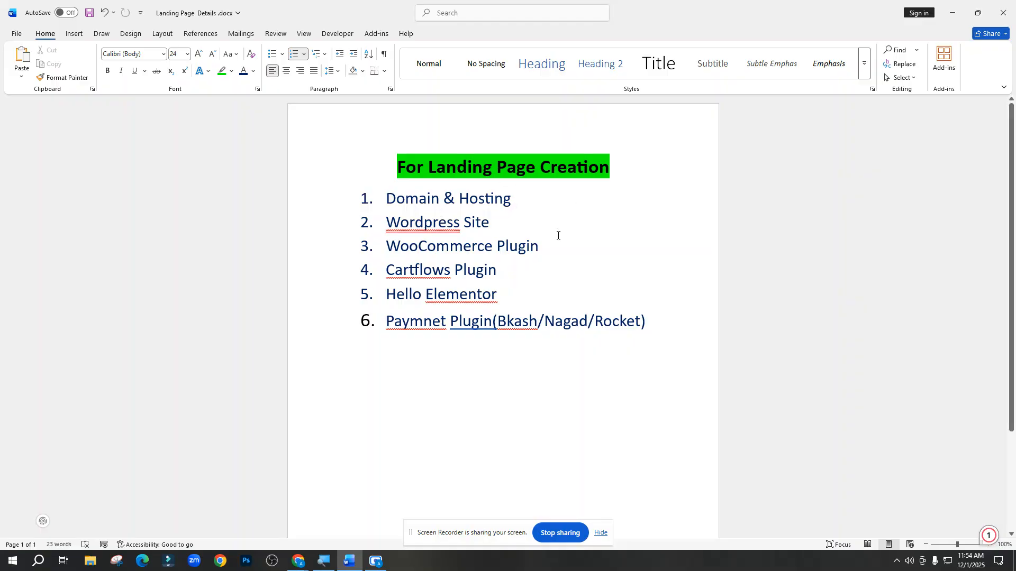
{"action": "left_click_drag", "start_coordinate": [464, 226], "coordinate": [401, 225]}
{"action": "right_click", "coordinate": [401, 225]}
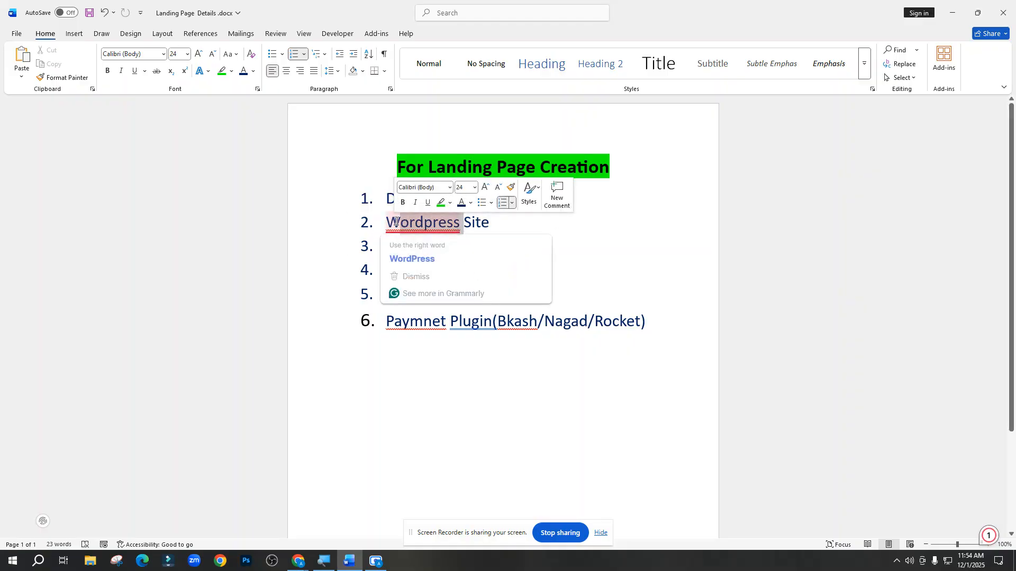
{"action": "key", "text": "Escape"}
{"action": "mouse_move", "coordinate": [345, 565]}
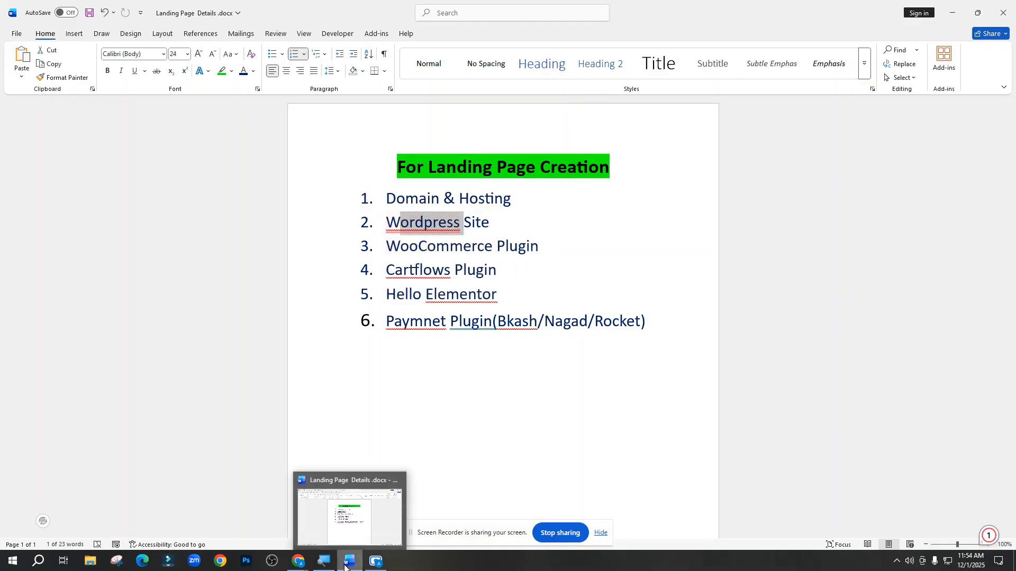
{"action": "left_click", "coordinate": [266, 513]}
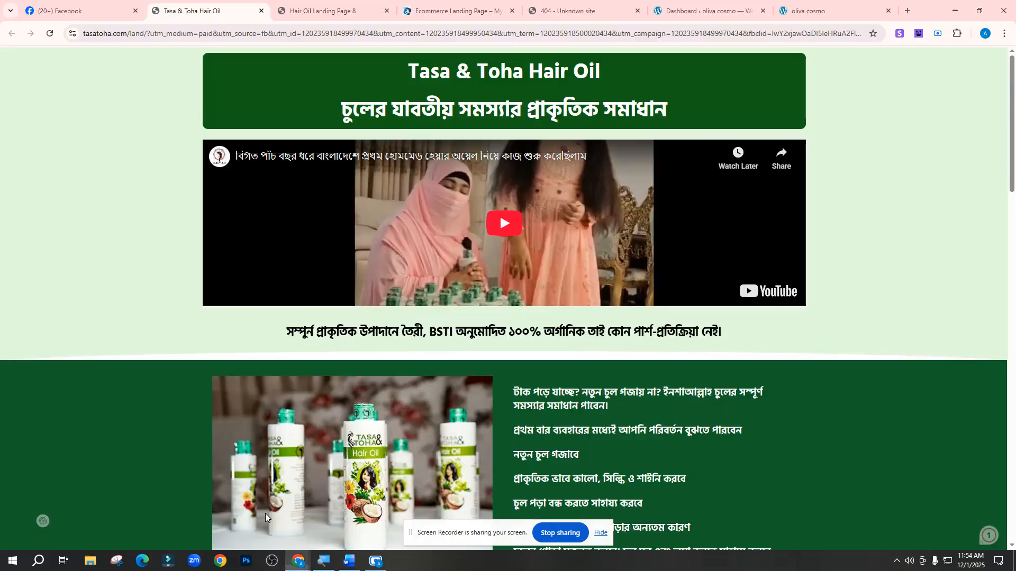
View the live oliva cosmo site, close the 404 Unknown site tab, and return to the dashboard
{"action": "left_click", "coordinate": [726, 5]}
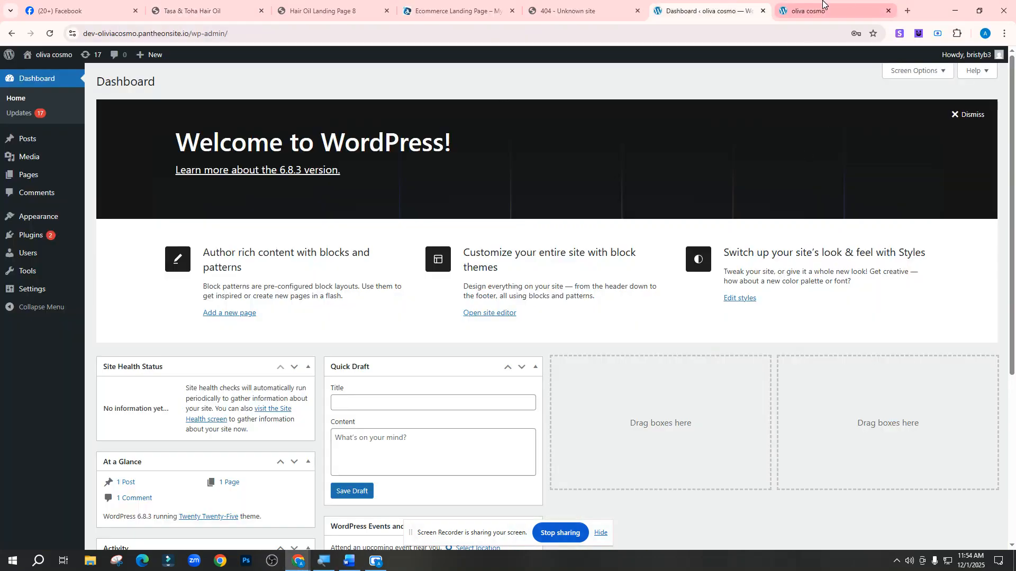
{"action": "left_click", "coordinate": [810, 9]}
{"action": "scroll", "coordinate": [454, 231], "scroll_direction": "down", "scroll_amount": 2}
{"action": "scroll", "coordinate": [505, 291], "scroll_direction": "up", "scroll_amount": 2}
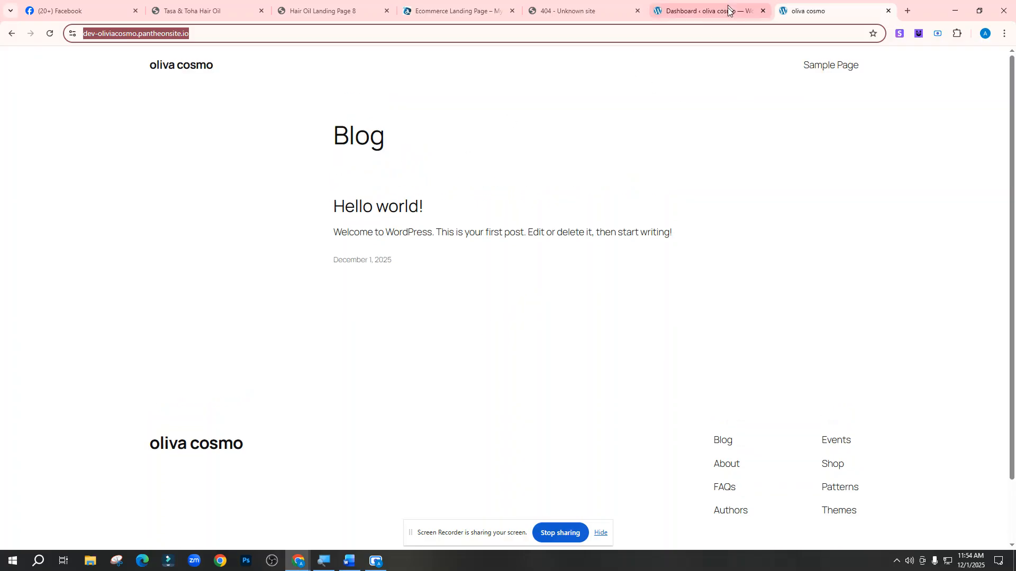
{"action": "left_click", "coordinate": [598, 6]}
{"action": "left_click", "coordinate": [637, 10]}
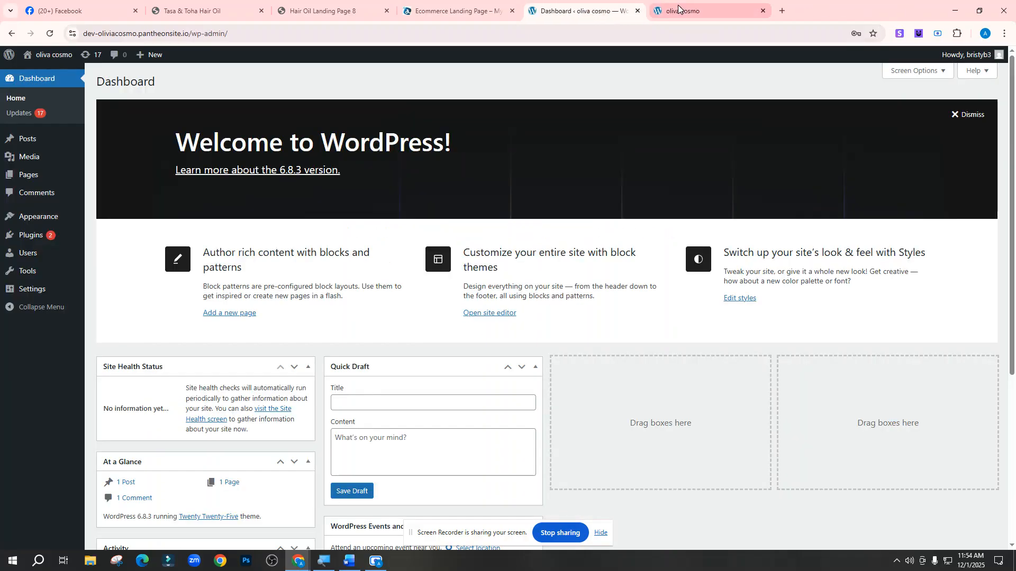
{"action": "left_click", "coordinate": [681, 10]}
{"action": "left_click", "coordinate": [623, 11]}
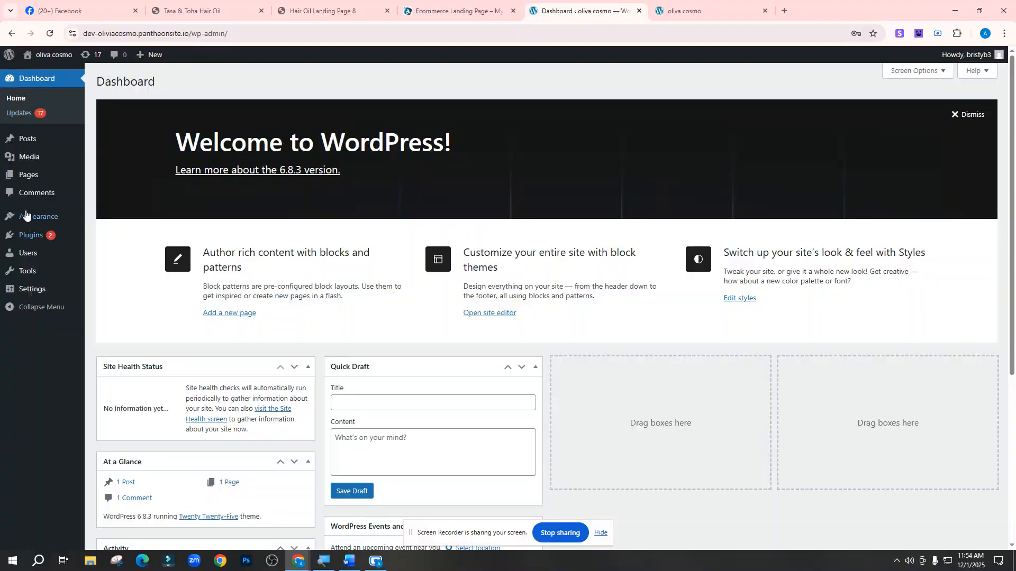
{"action": "scroll", "coordinate": [358, 243], "scroll_direction": "down", "scroll_amount": 5}
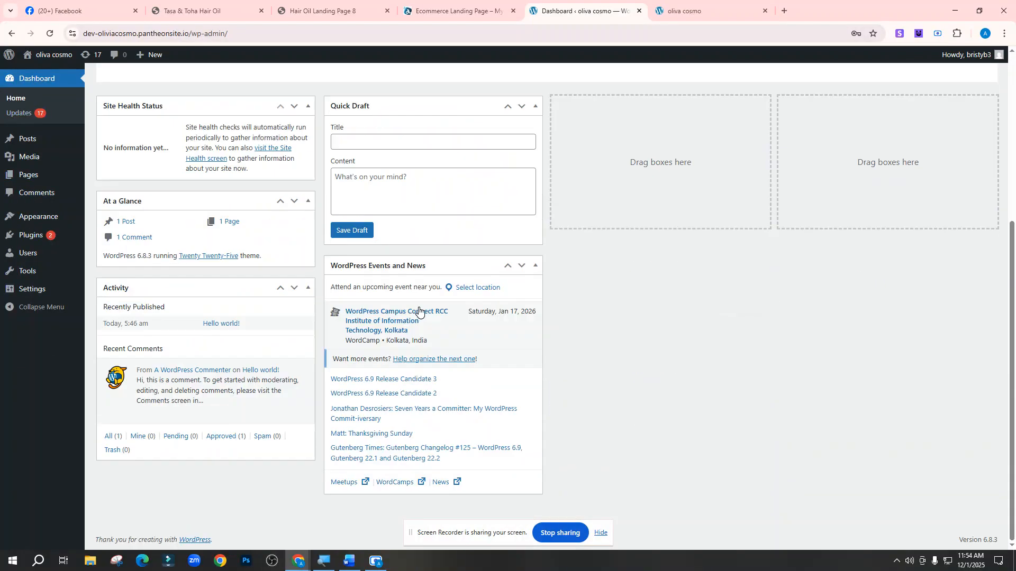
{"action": "scroll", "coordinate": [175, 217], "scroll_direction": "up", "scroll_amount": 5}
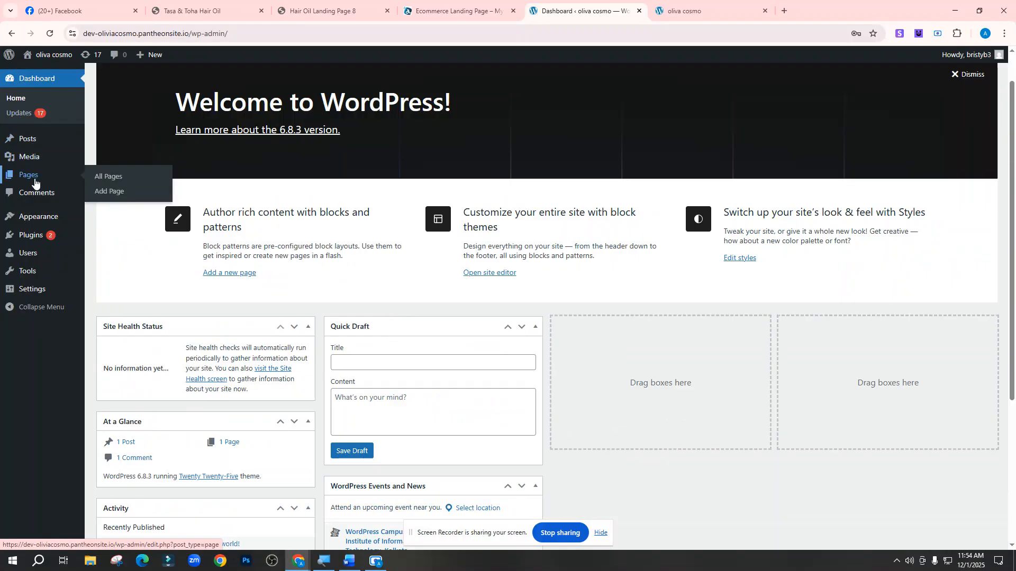
{"action": "mouse_move", "coordinate": [41, 220]}
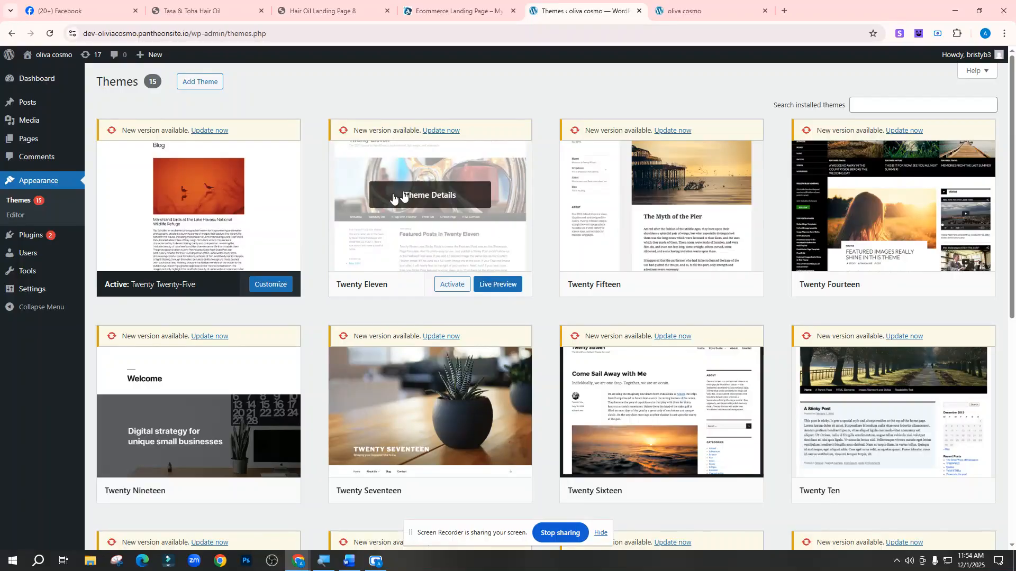
Delete the Twenty Eleven and Twenty Fifteen themes
{"action": "scroll", "coordinate": [794, 281], "scroll_direction": "down", "scroll_amount": 2}
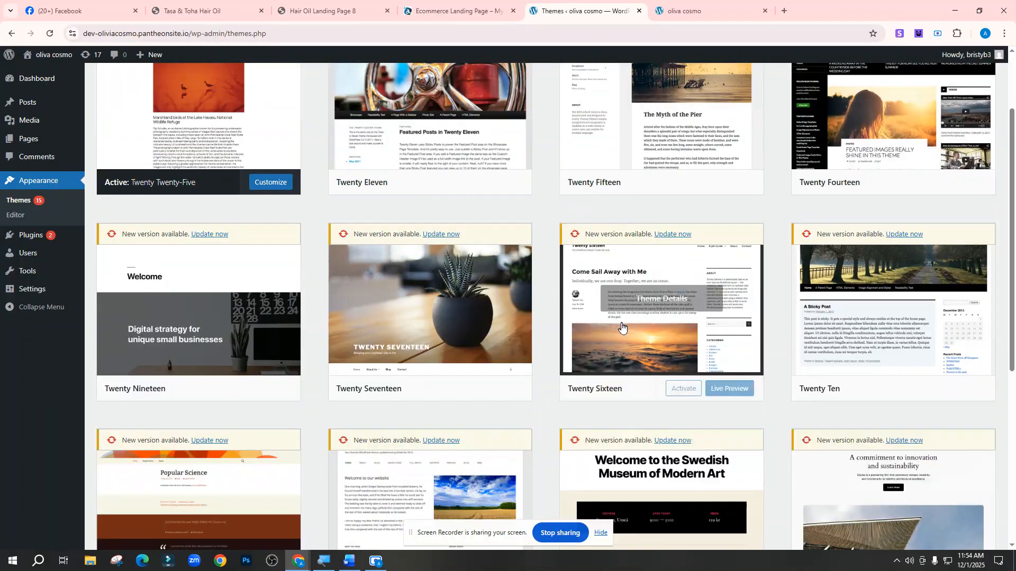
{"action": "scroll", "coordinate": [582, 285], "scroll_direction": "up", "scroll_amount": 2}
{"action": "left_click", "coordinate": [452, 245]}
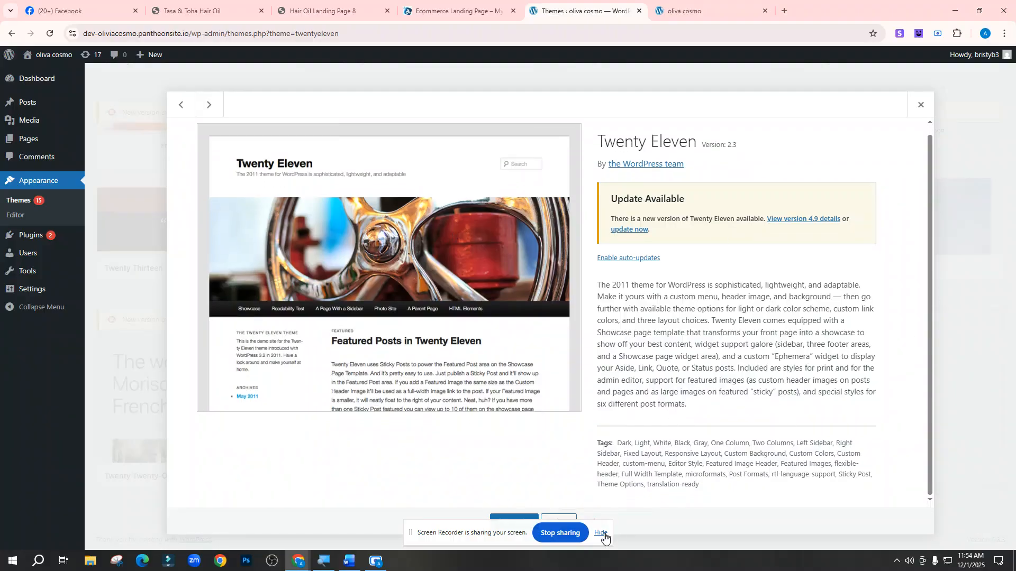
{"action": "left_click", "coordinate": [603, 535]}
{"action": "left_click", "coordinate": [595, 523]}
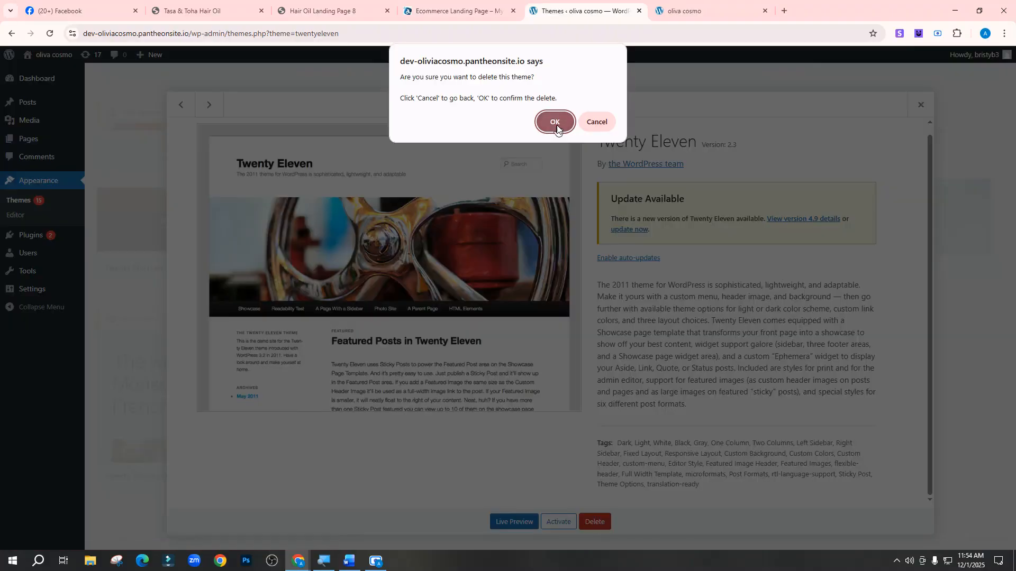
{"action": "left_click", "coordinate": [557, 125]}
{"action": "left_click", "coordinate": [483, 194]}
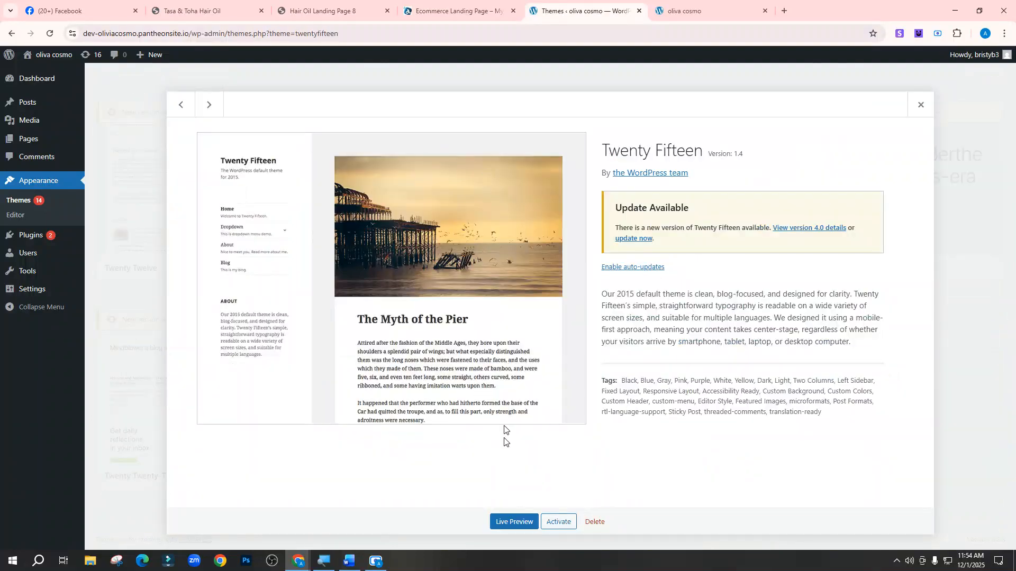
{"action": "left_click", "coordinate": [595, 522]}
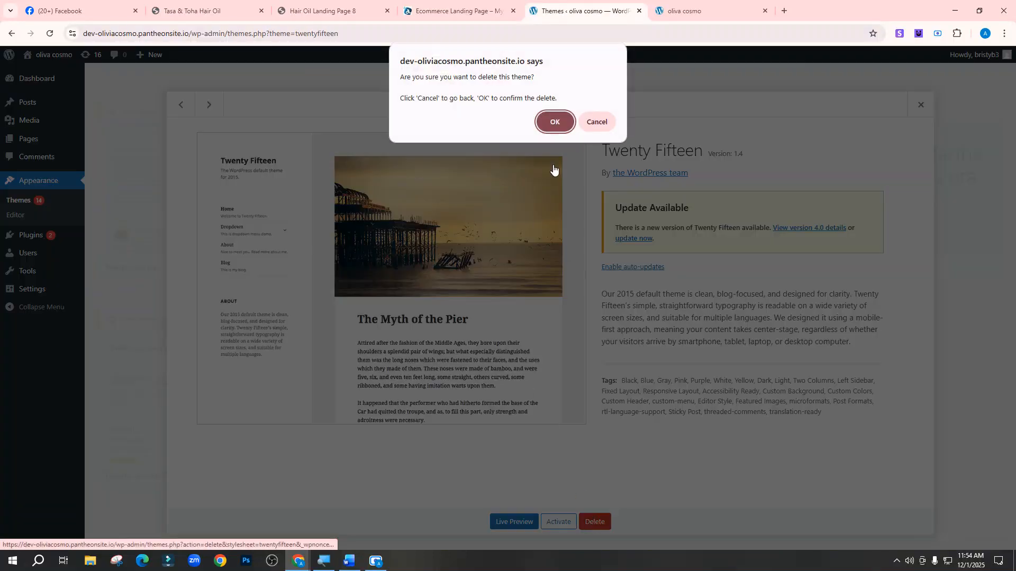
{"action": "left_click", "coordinate": [556, 123]}
Leave active Twenty Twenty-Five untouched and delete the Twenty Fourteen and Twenty Nineteen themes
{"action": "left_click", "coordinate": [204, 193]}
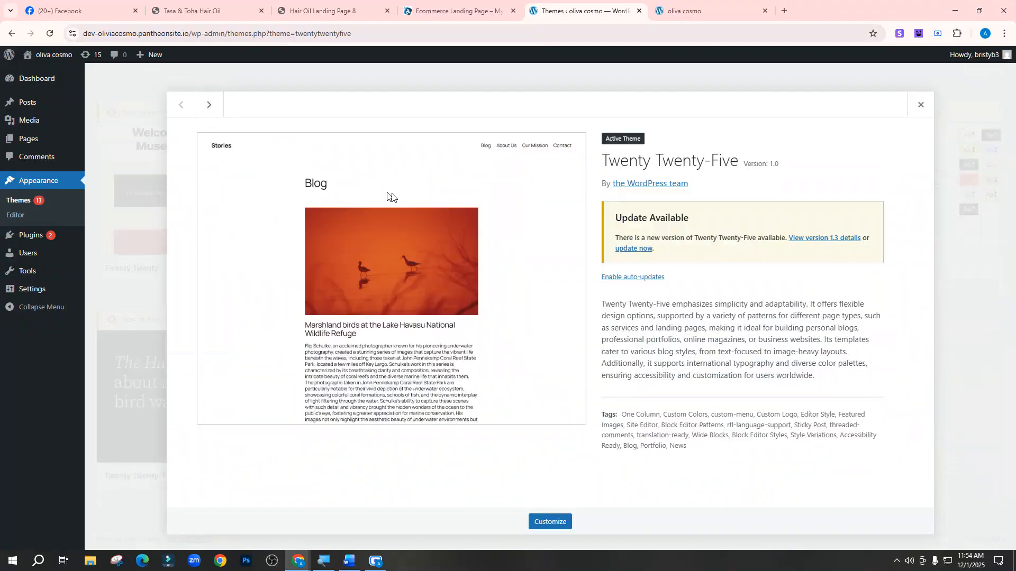
{"action": "left_click", "coordinate": [922, 106]}
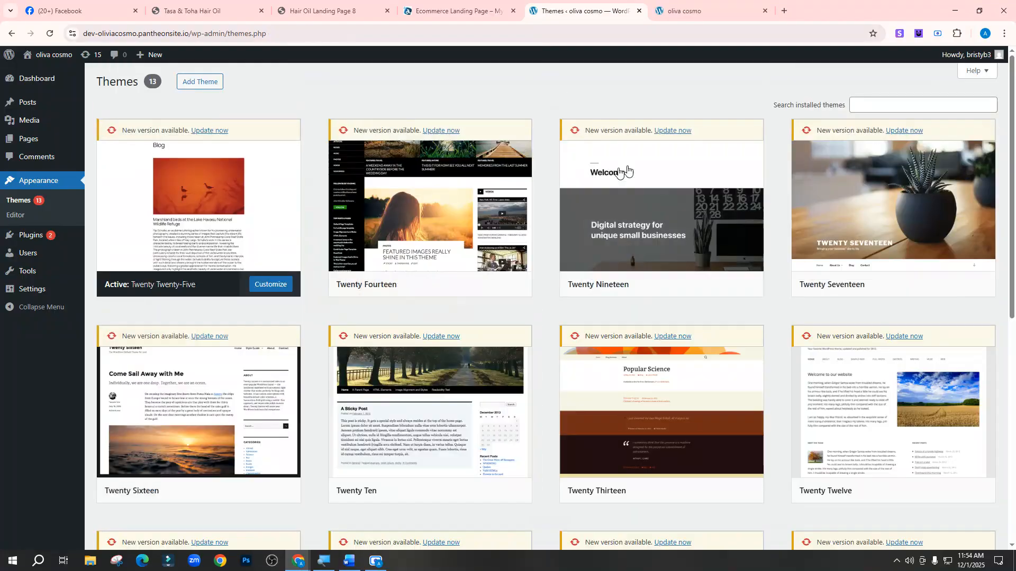
{"action": "left_click", "coordinate": [498, 160]}
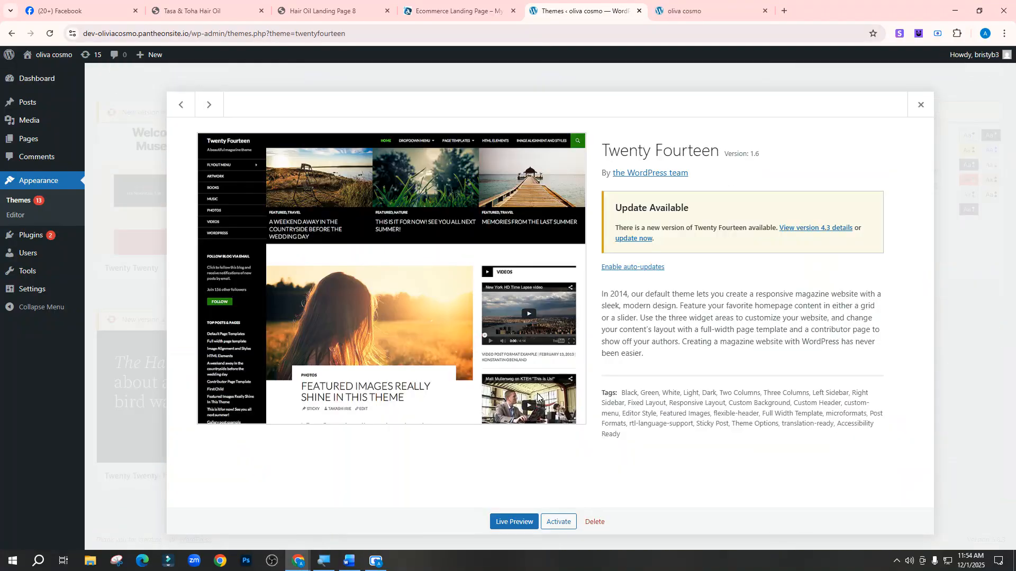
{"action": "left_click", "coordinate": [592, 522]}
{"action": "left_click", "coordinate": [561, 127]}
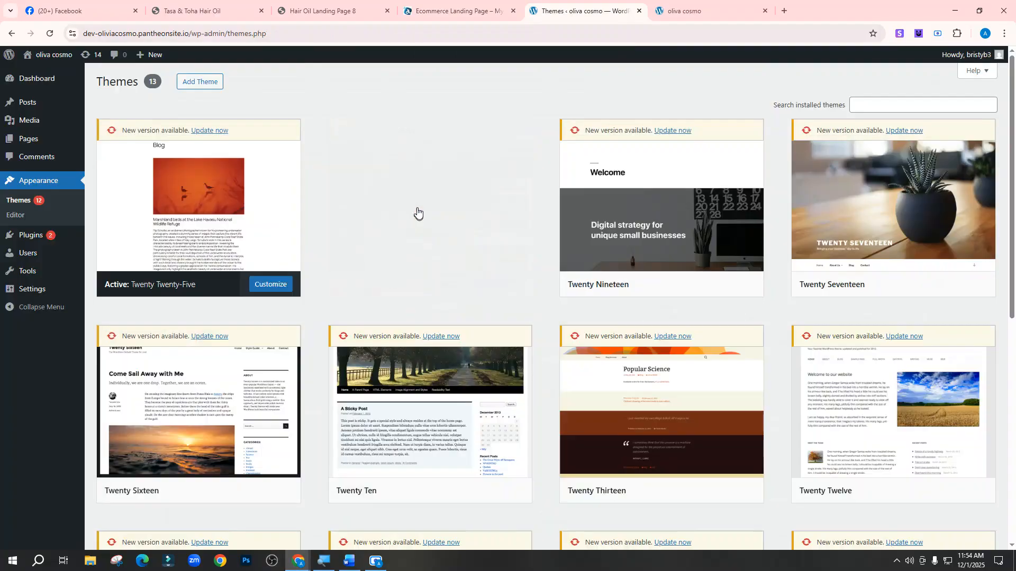
{"action": "left_click", "coordinate": [446, 198]}
{"action": "left_click", "coordinate": [594, 521]}
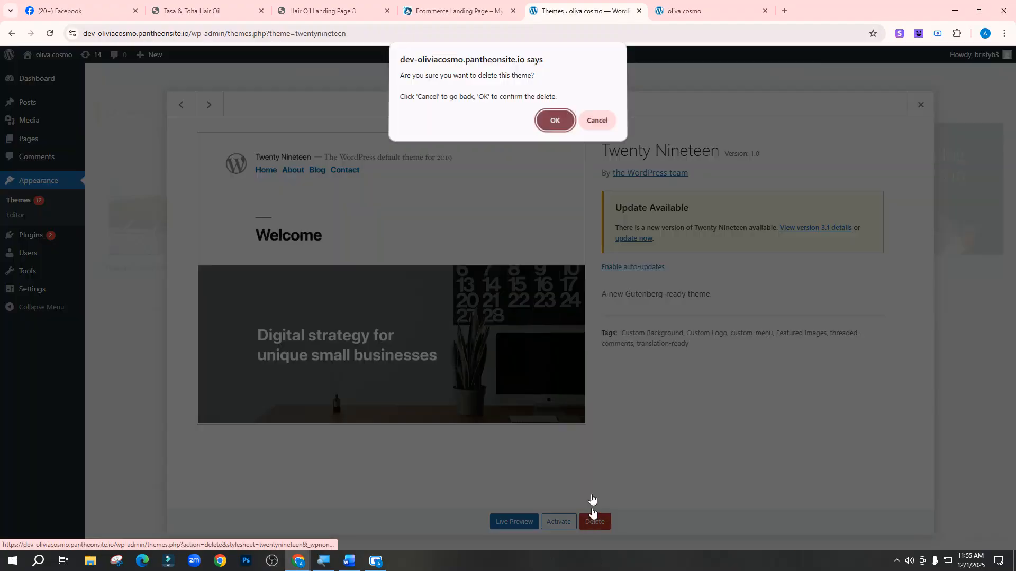
{"action": "left_click", "coordinate": [553, 122]}
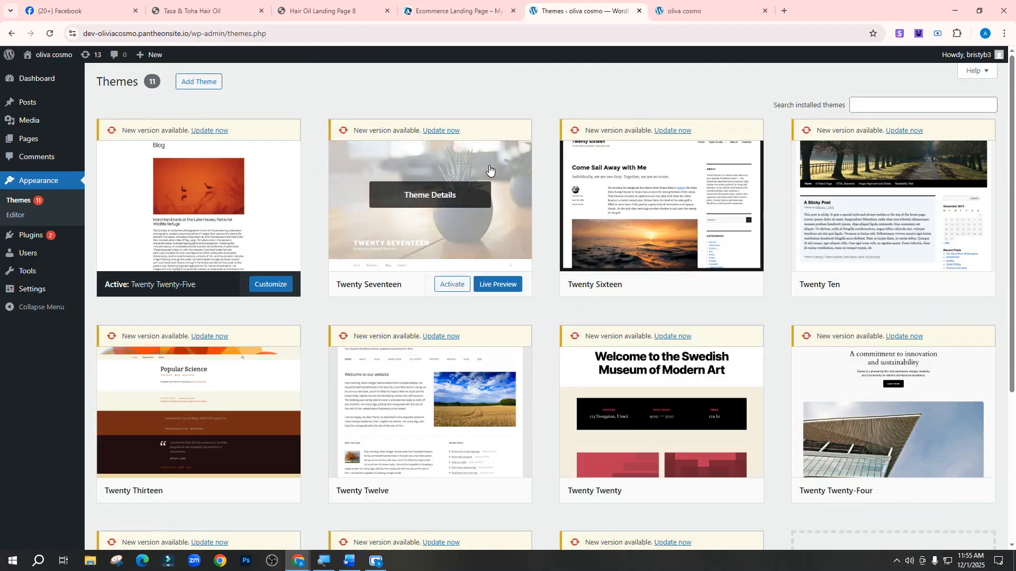
Delete the Twenty Seventeen, Twenty Sixteen and Twenty Ten themes
{"action": "left_click", "coordinate": [487, 170]}
{"action": "left_click", "coordinate": [593, 521]}
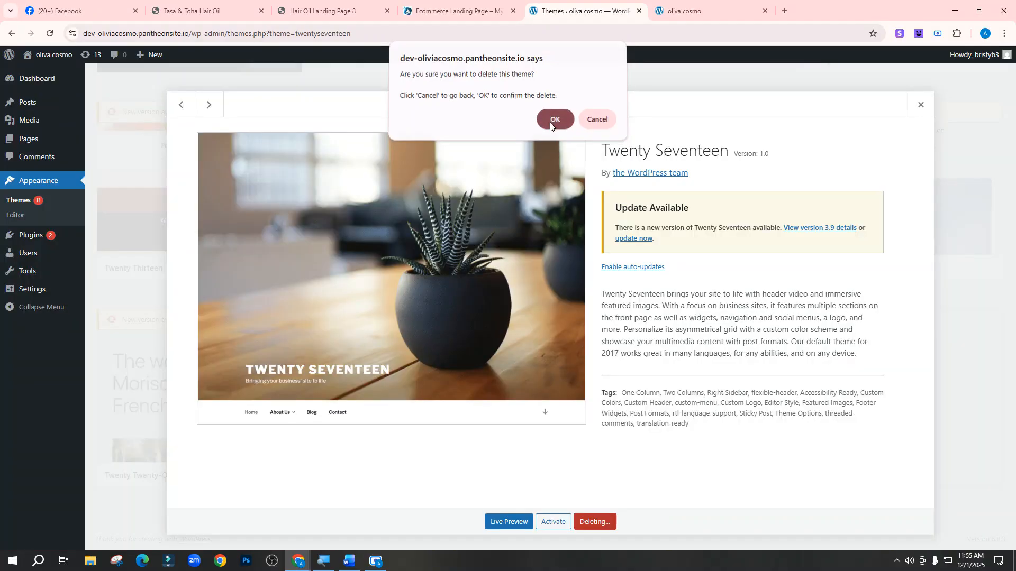
{"action": "left_click", "coordinate": [553, 121]}
{"action": "left_click", "coordinate": [440, 201]}
{"action": "left_click", "coordinate": [594, 522]}
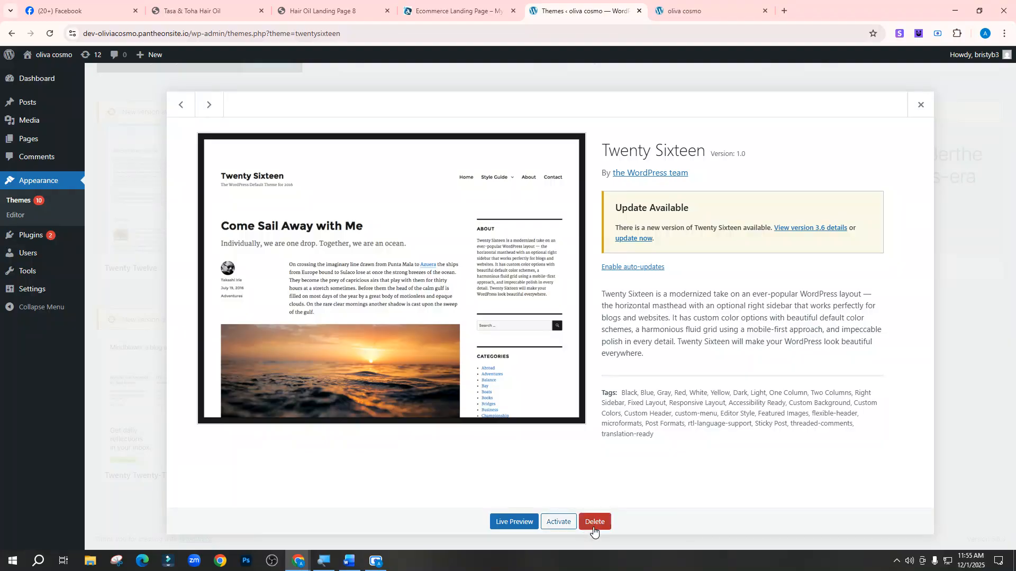
{"action": "left_click", "coordinate": [552, 121]}
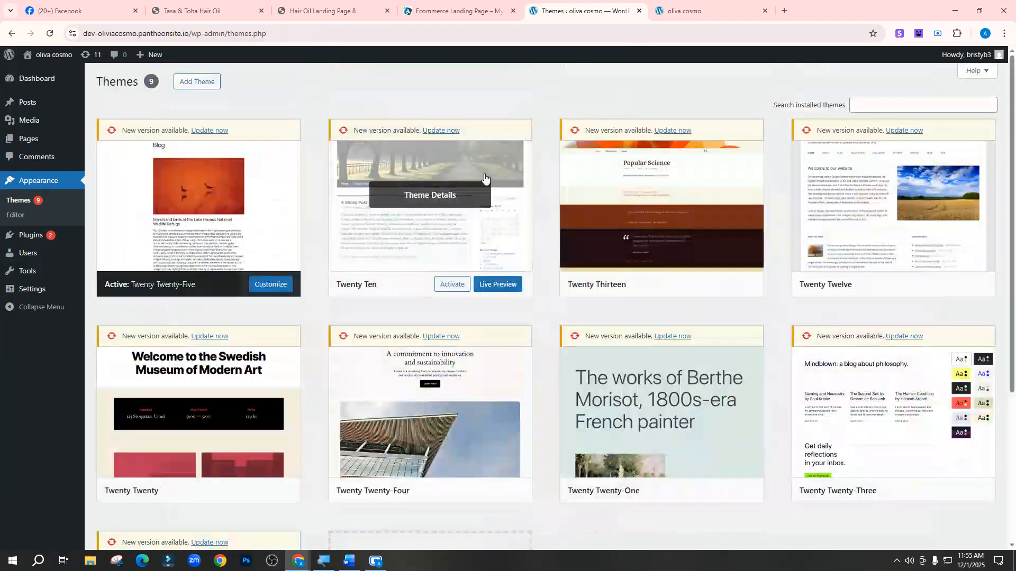
{"action": "left_click", "coordinate": [483, 177]}
{"action": "left_click", "coordinate": [593, 522]}
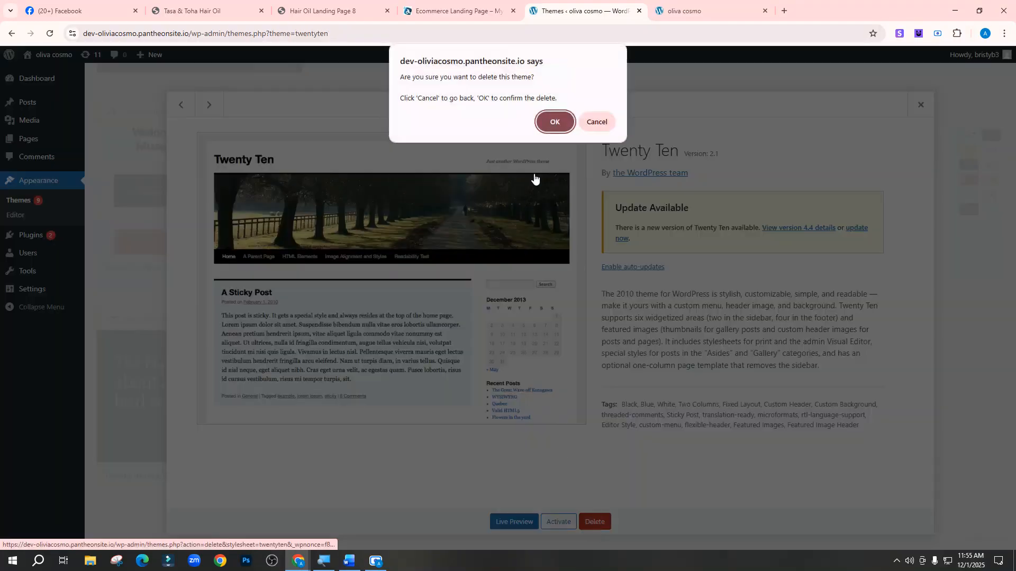
{"action": "left_click", "coordinate": [569, 123]}
{"action": "scroll", "coordinate": [529, 365], "scroll_direction": "down", "scroll_amount": 4}
{"action": "scroll", "coordinate": [495, 422], "scroll_direction": "up", "scroll_amount": 3}
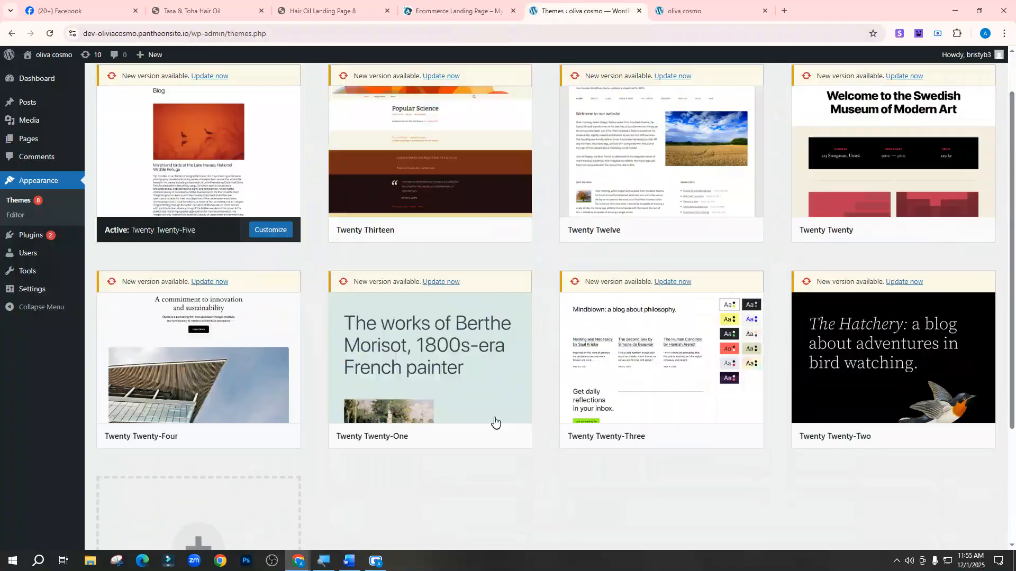
{"action": "scroll", "coordinate": [494, 421], "scroll_direction": "up", "scroll_amount": 1}
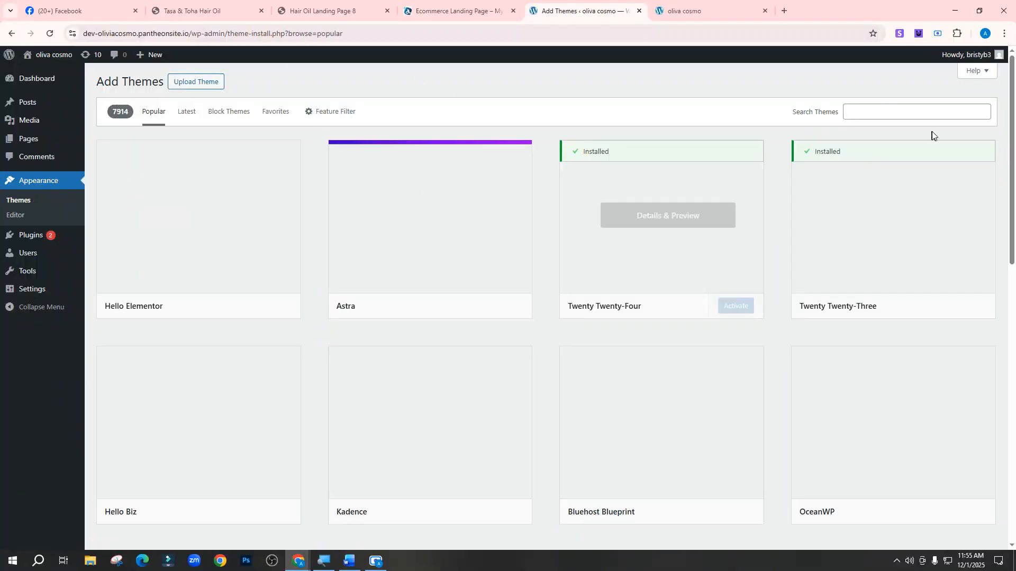
Search the theme directory for 'hello elementor', then install and activate Hello Elementor
{"action": "left_click", "coordinate": [884, 110]}
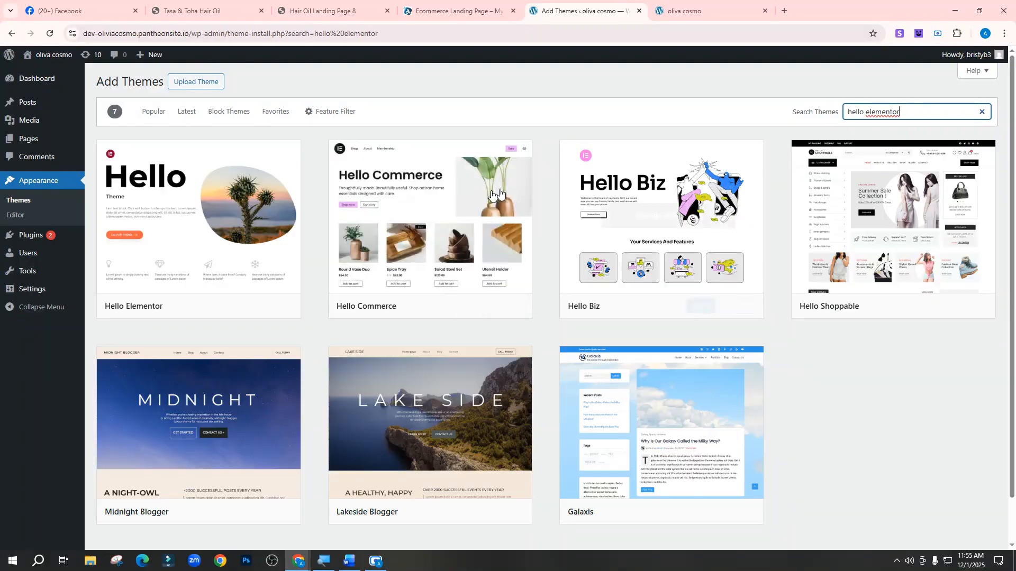
{"action": "mouse_move", "coordinate": [201, 212]}
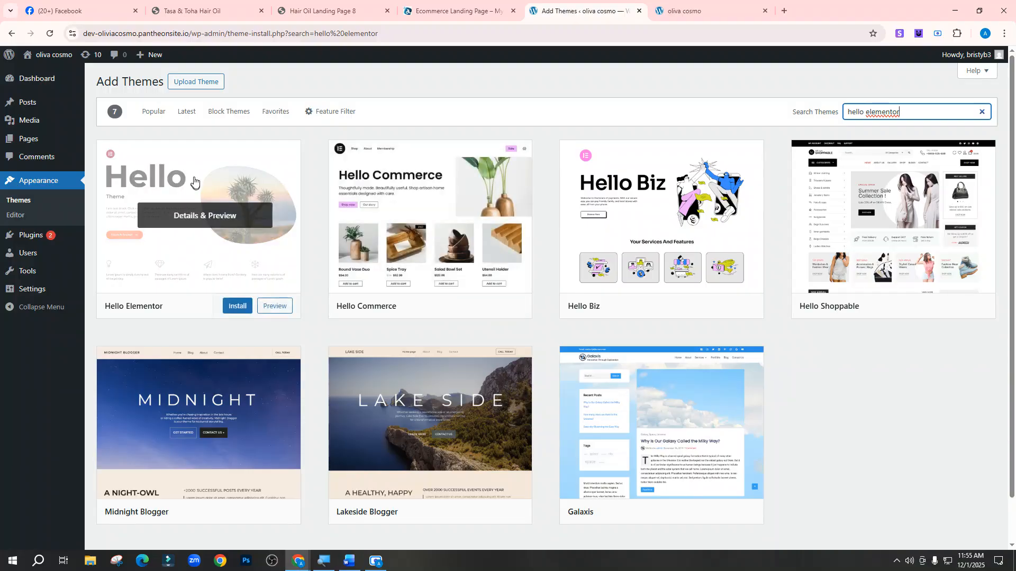
{"action": "left_click", "coordinate": [233, 308]}
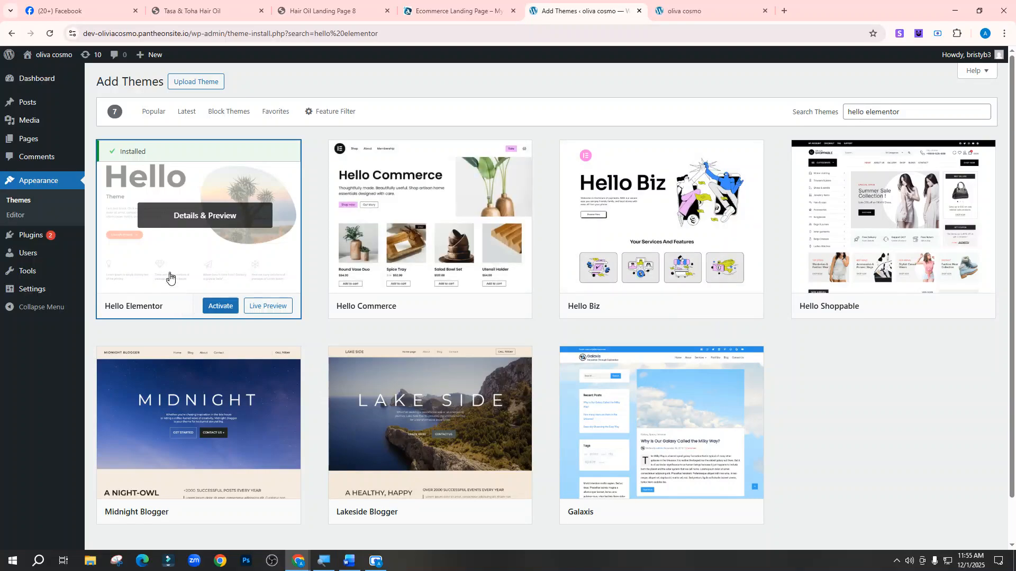
{"action": "left_click", "coordinate": [226, 308]}
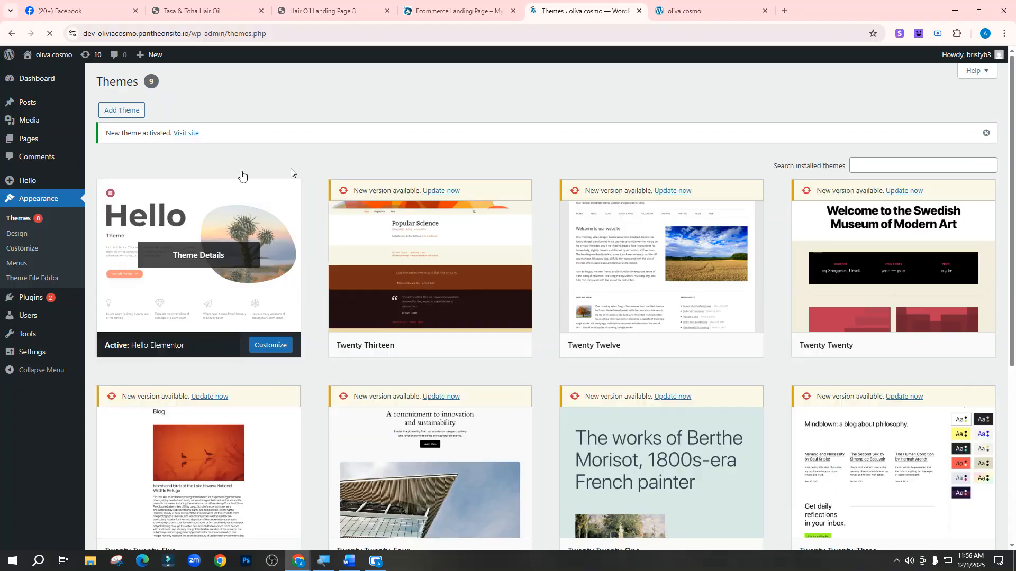
Reload the site front page to preview the Hello Elementor styling, then return to the Word checklist
{"action": "scroll", "coordinate": [238, 281], "scroll_direction": "down", "scroll_amount": 8}
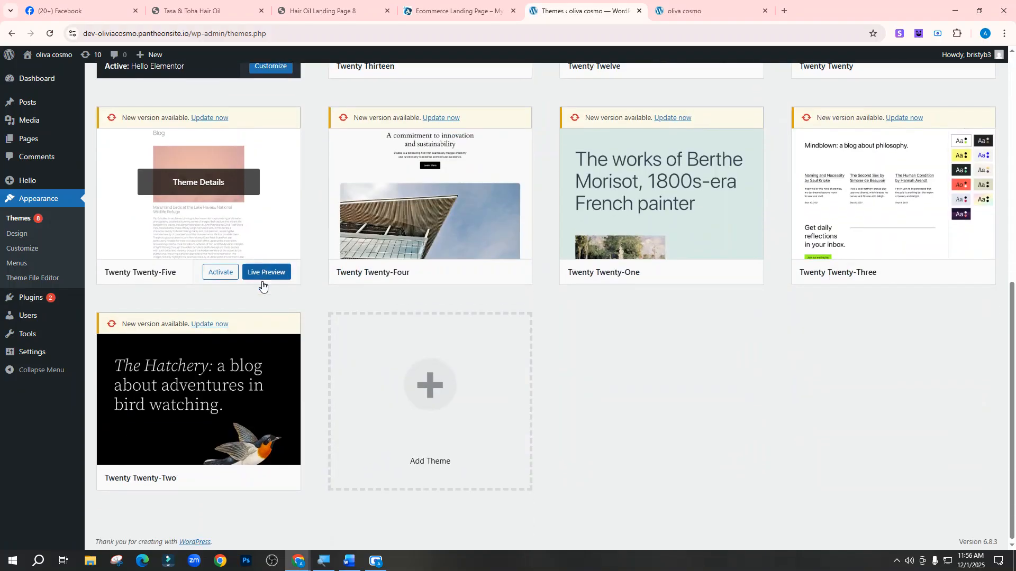
{"action": "scroll", "coordinate": [263, 284], "scroll_direction": "up", "scroll_amount": 8}
{"action": "scroll", "coordinate": [262, 290], "scroll_direction": "up", "scroll_amount": 1}
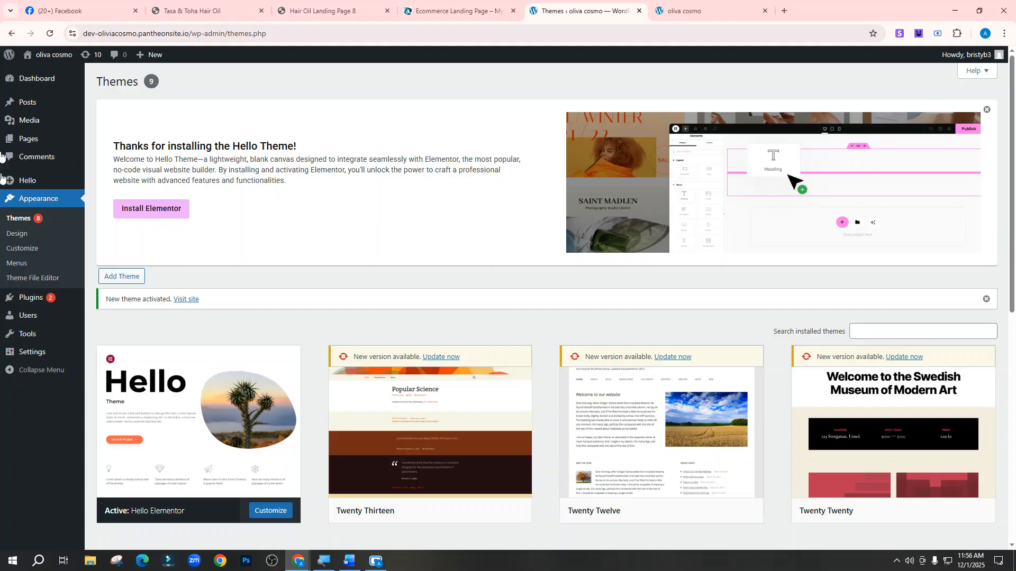
{"action": "left_click", "coordinate": [691, 10]}
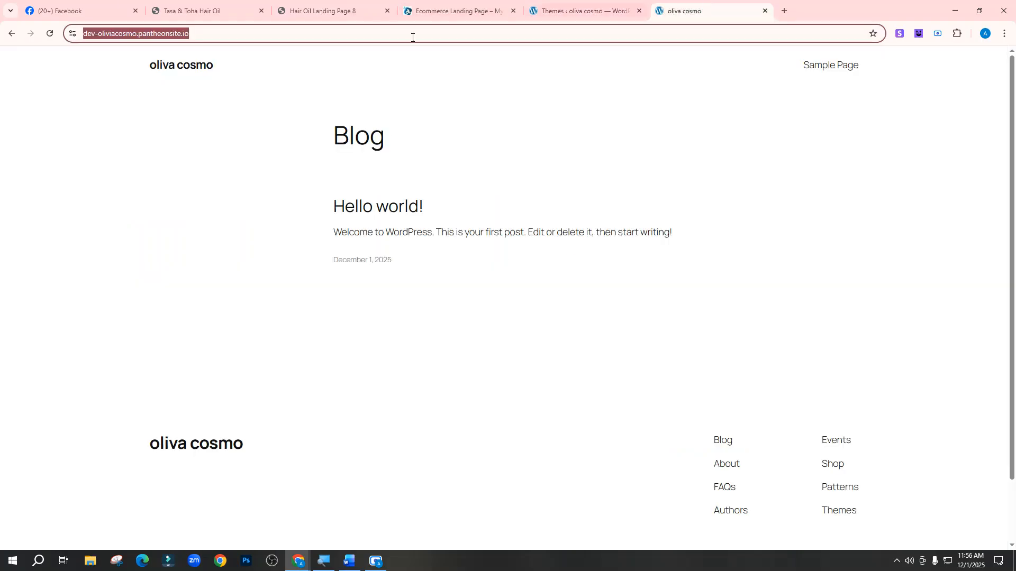
{"action": "left_click", "coordinate": [46, 36]}
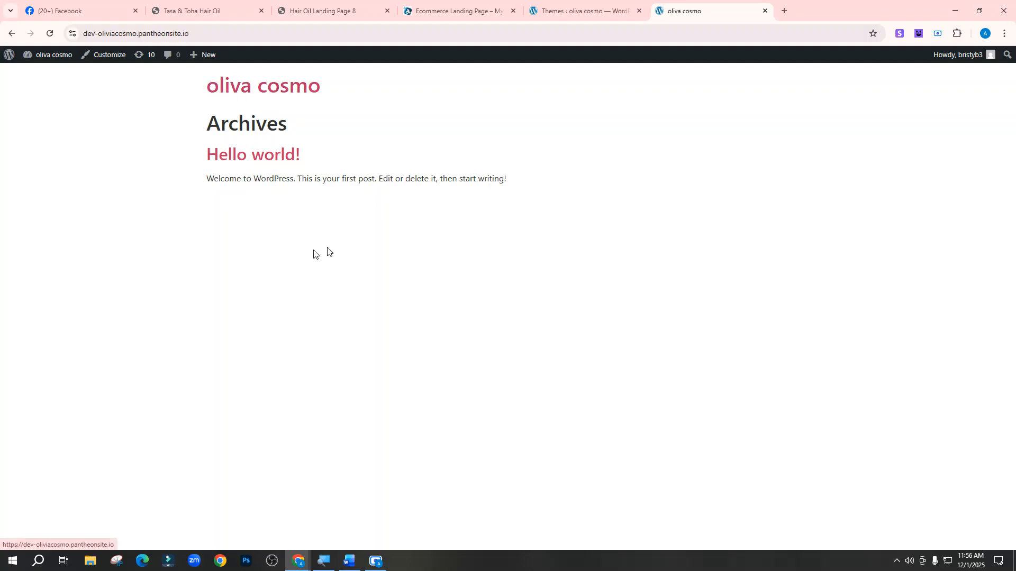
{"action": "left_click", "coordinate": [587, 10]}
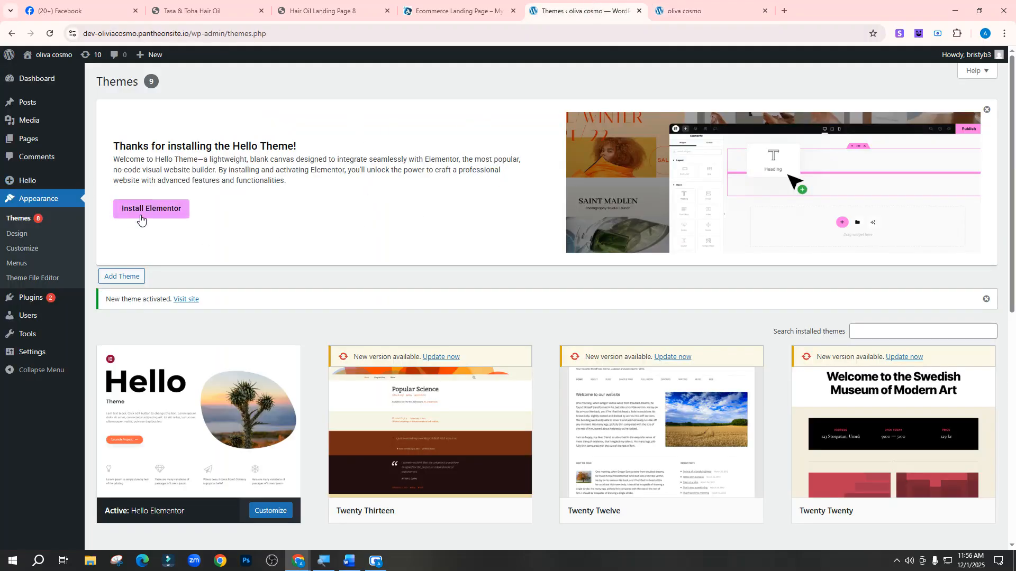
{"action": "left_click", "coordinate": [348, 561]}
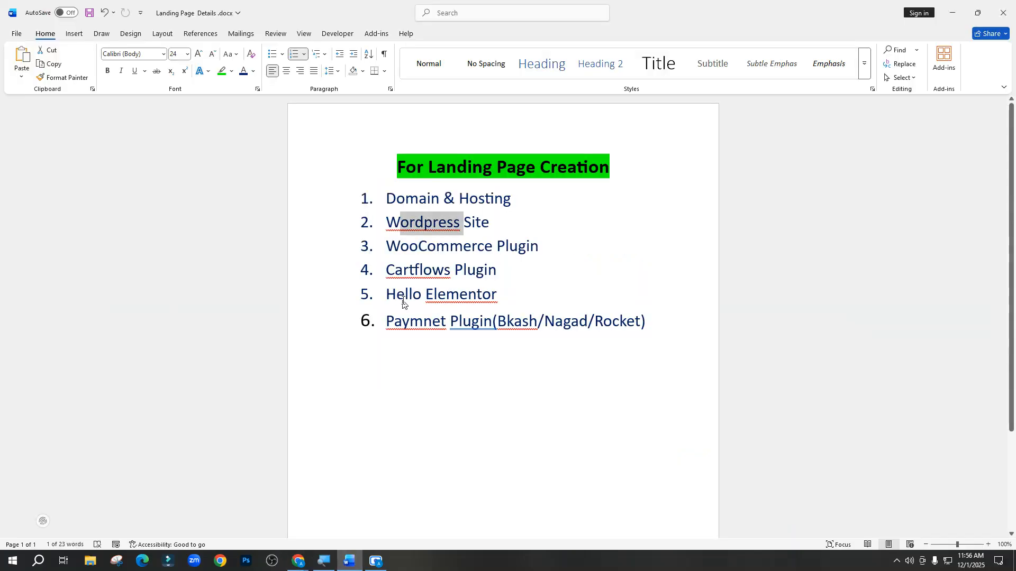
Minimize the Word checklist and install Elementor from the Hello theme banner
{"action": "left_click", "coordinate": [955, 16]}
{"action": "left_click", "coordinate": [139, 212]}
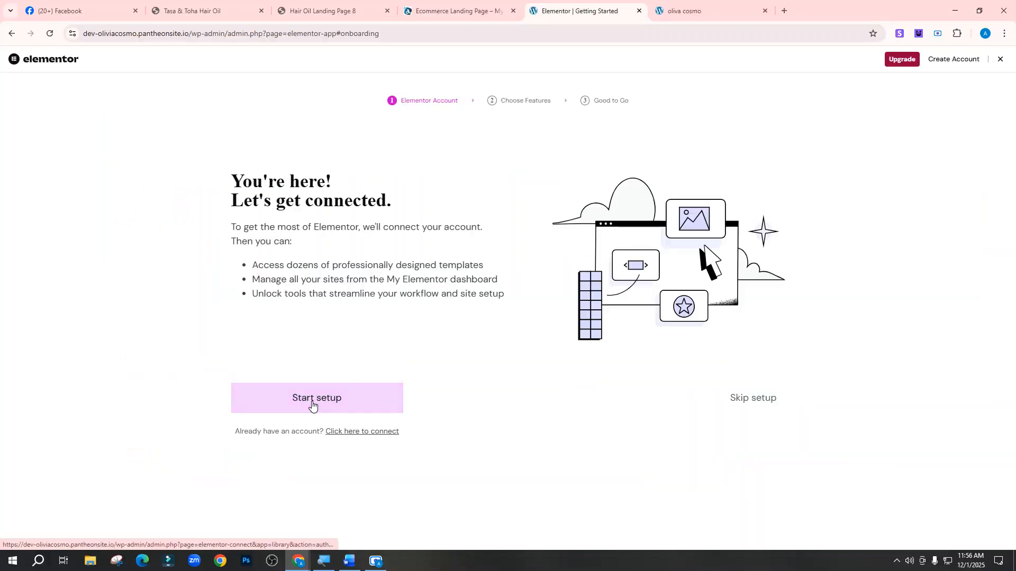
Skip Elementor onboarding, close the Notifications and AI pop-ups on Elementor #7, then view the front page
{"action": "left_click", "coordinate": [755, 400]}
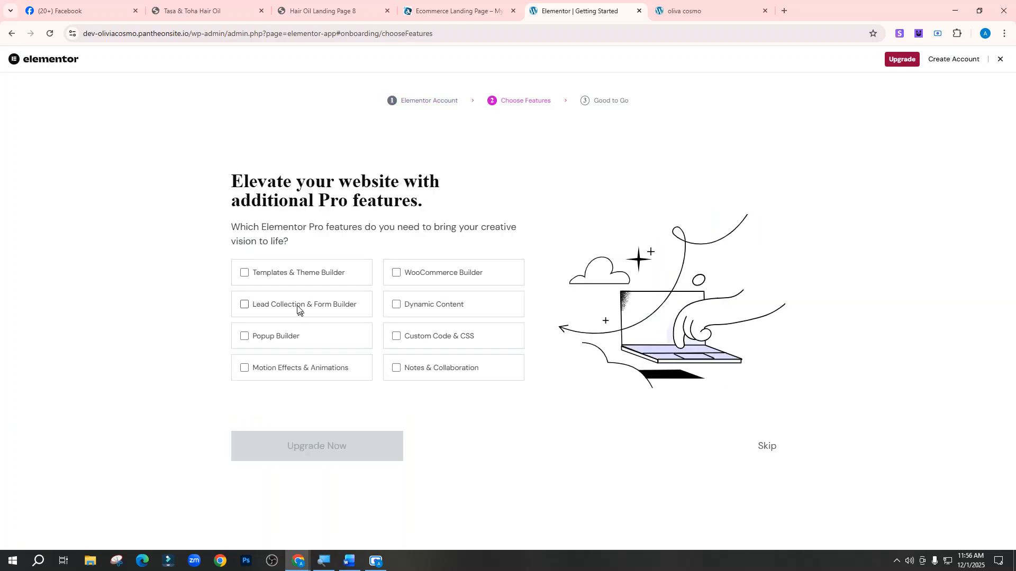
{"action": "left_click", "coordinate": [766, 447]}
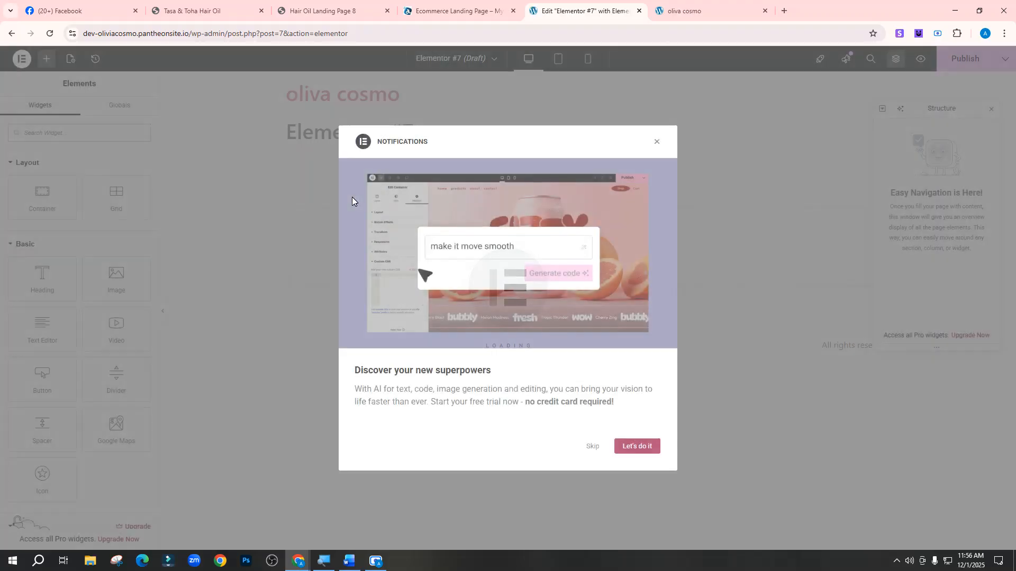
{"action": "left_click", "coordinate": [637, 446]}
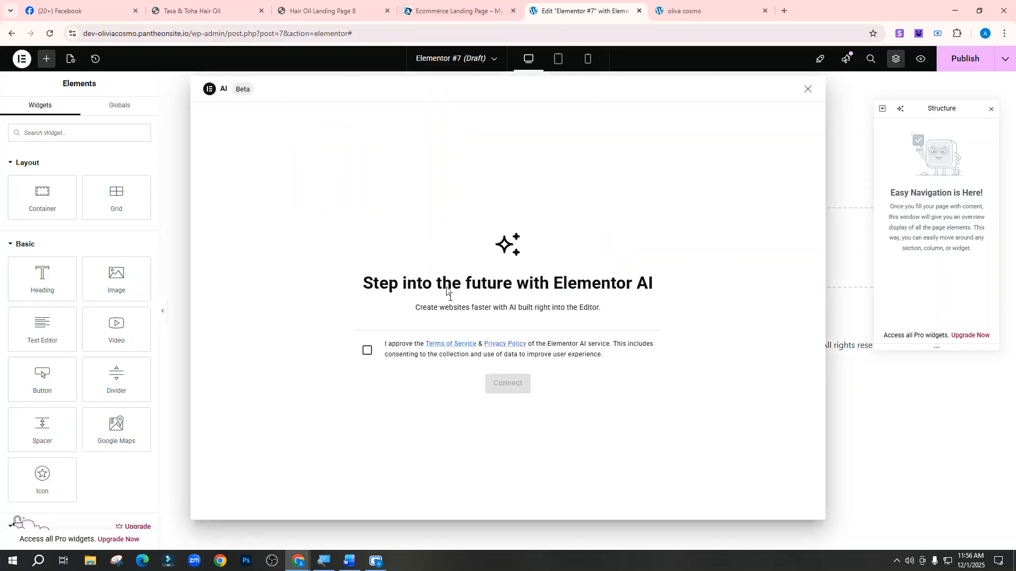
{"action": "left_click", "coordinate": [806, 91]}
{"action": "scroll", "coordinate": [79, 239], "scroll_direction": "down", "scroll_amount": 10}
{"action": "scroll", "coordinate": [40, 237], "scroll_direction": "up", "scroll_amount": 10}
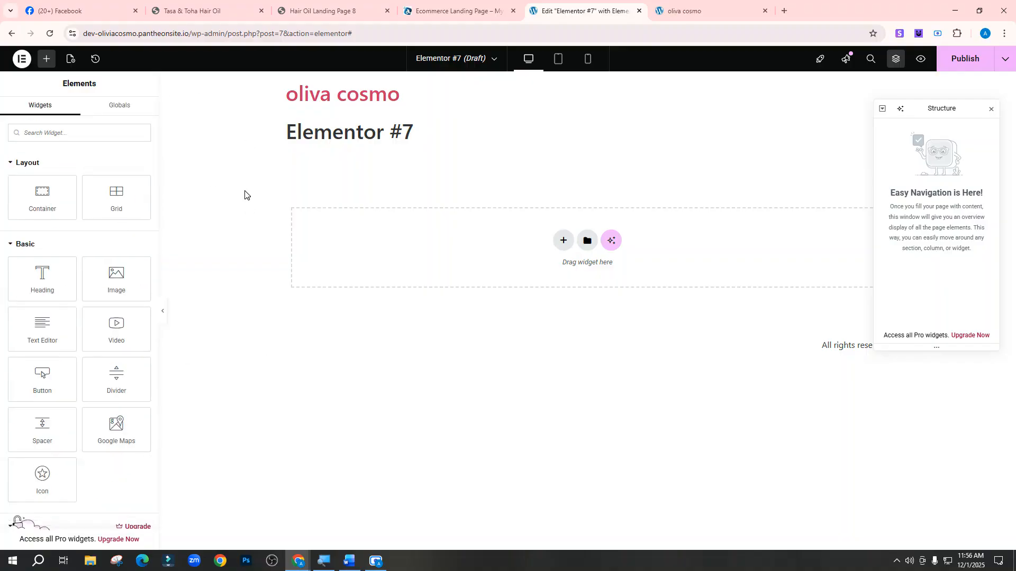
{"action": "left_click", "coordinate": [662, 10]}
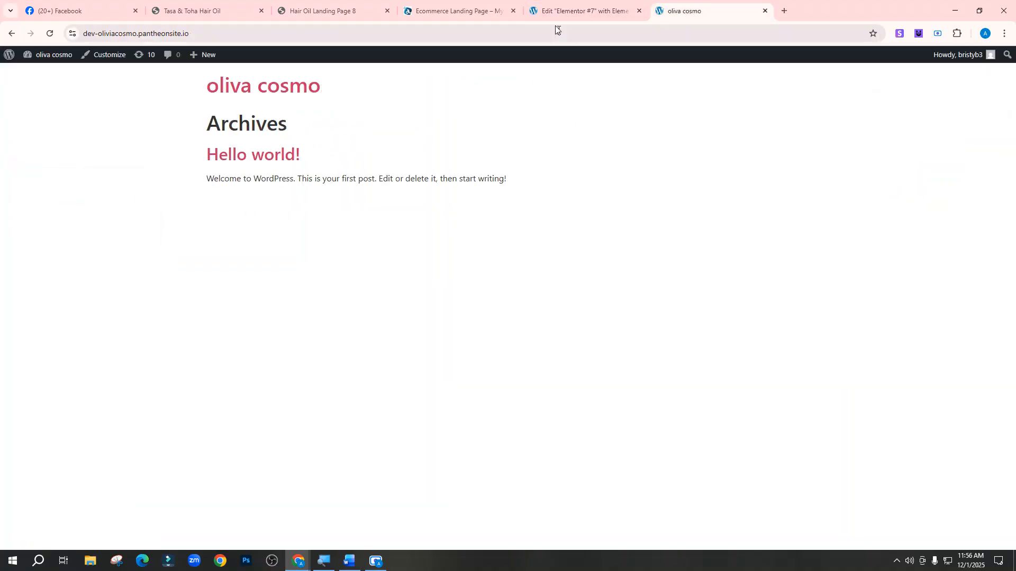
Close the Elementor #7 editor tab and return to the site's front-page tab
{"action": "left_click", "coordinate": [590, 8]}
{"action": "left_click", "coordinate": [638, 11]}
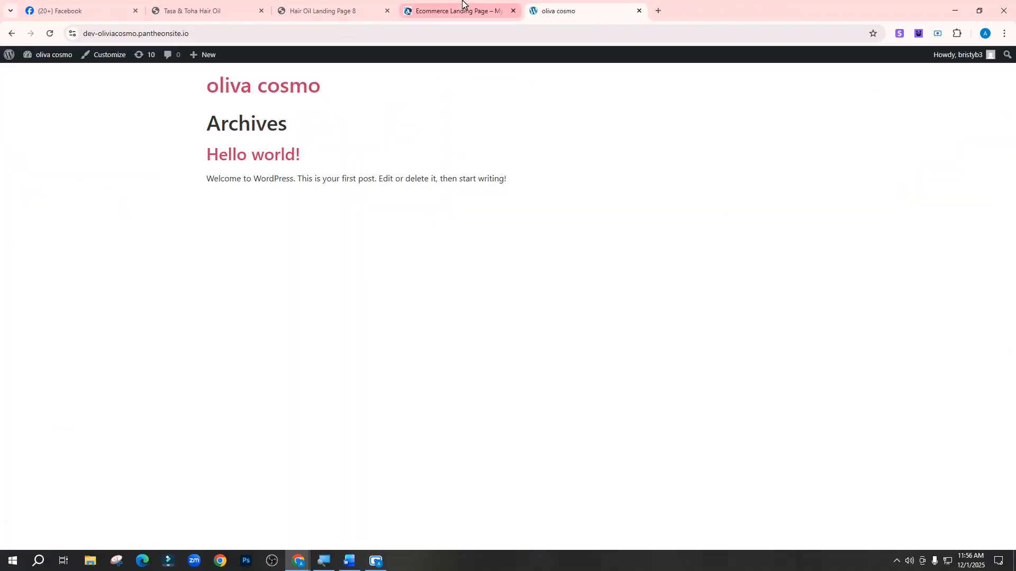
{"action": "left_click", "coordinate": [455, 10]}
{"action": "left_click", "coordinate": [582, 12]}
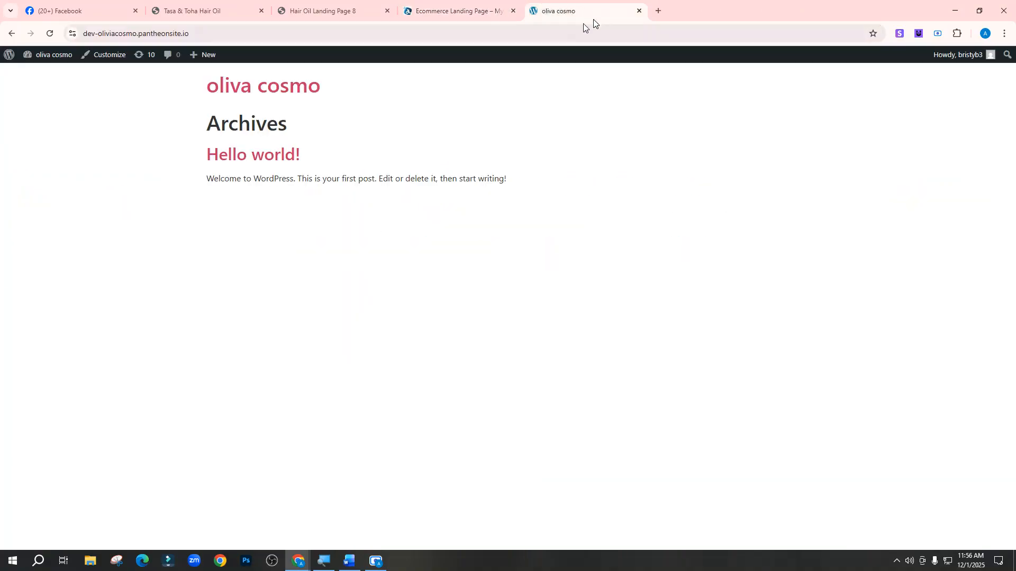
Open the WordPress admin Dashboard in a new tab using the site address plus wp-admin
{"action": "left_click", "coordinate": [234, 33]}
{"action": "key", "text": "ctrl+c"}
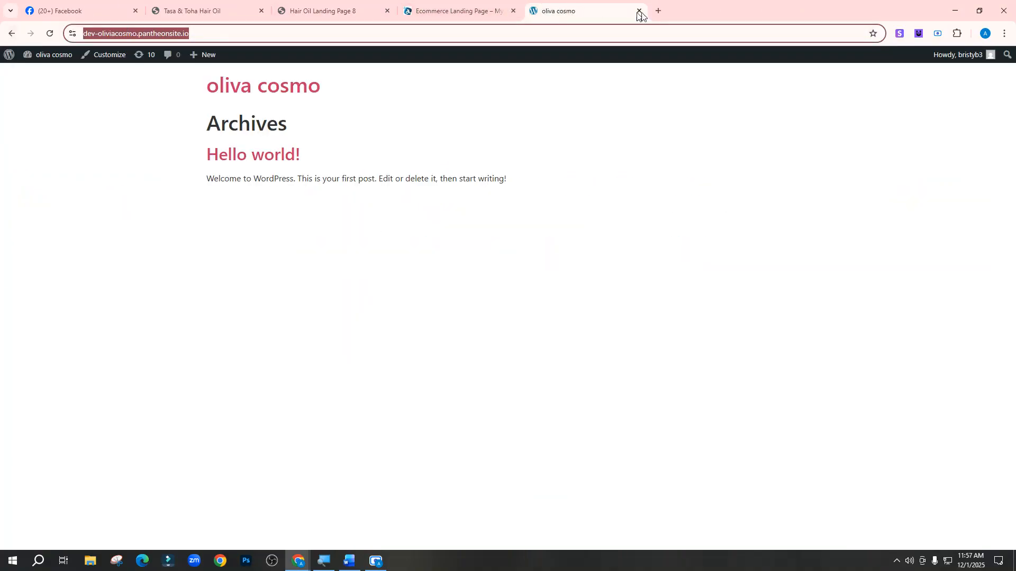
{"action": "left_click", "coordinate": [658, 11]}
{"action": "key", "text": "ctrl+v"}
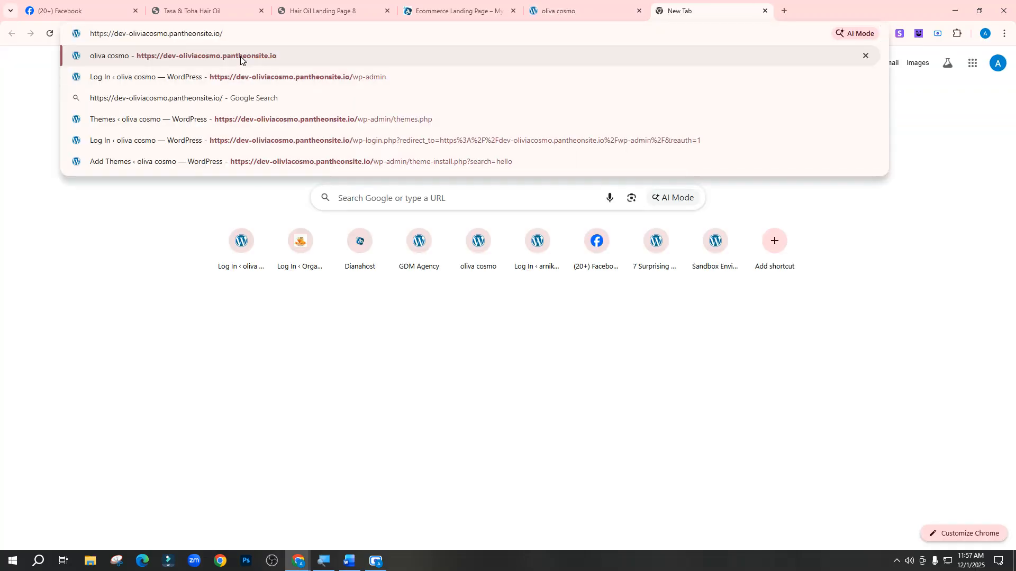
{"action": "type", "text": "wp-admin"}
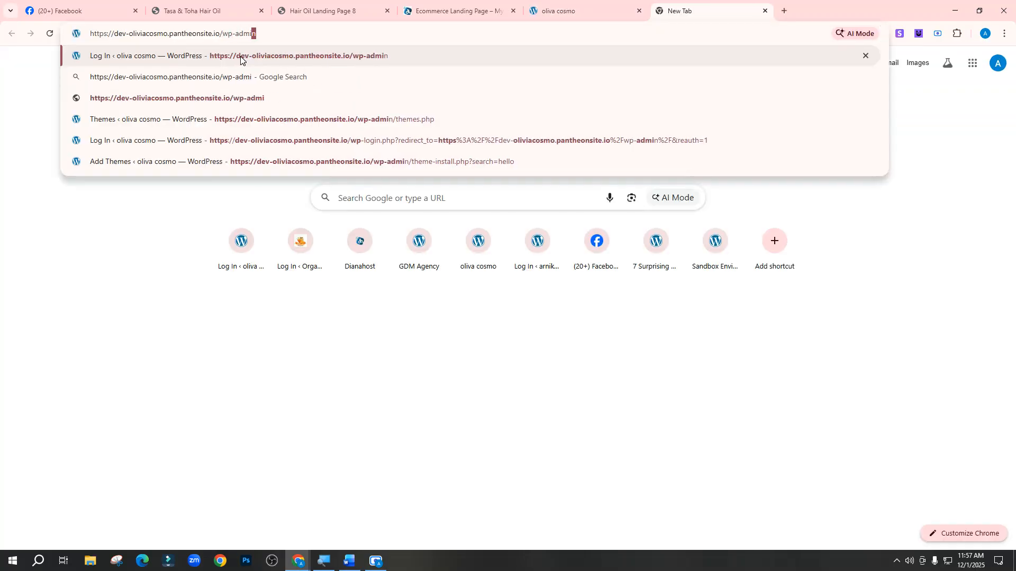
{"action": "key", "text": "Return"}
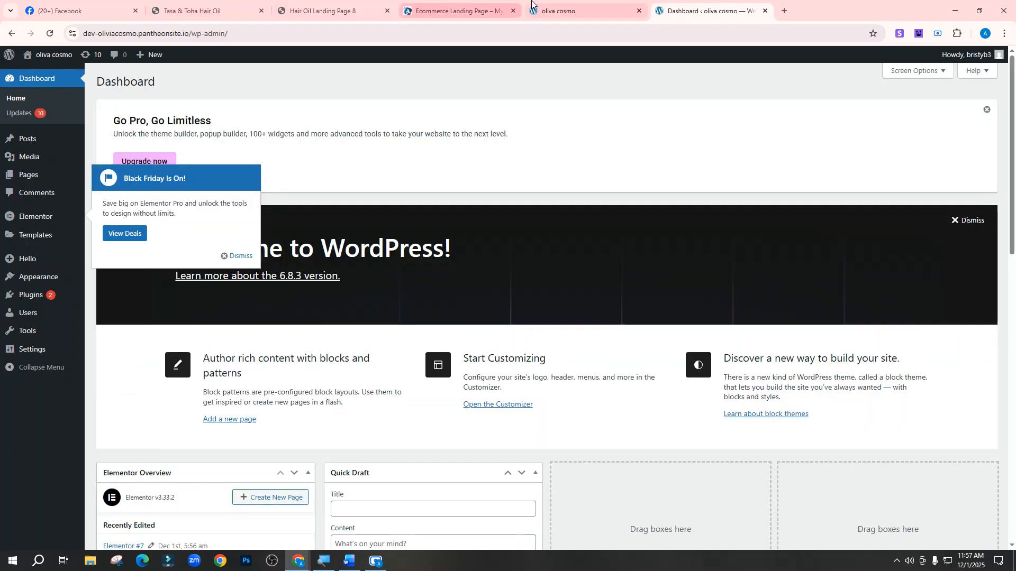
{"action": "left_click_drag", "start_coordinate": [582, 10], "coordinate": [688, 10]}
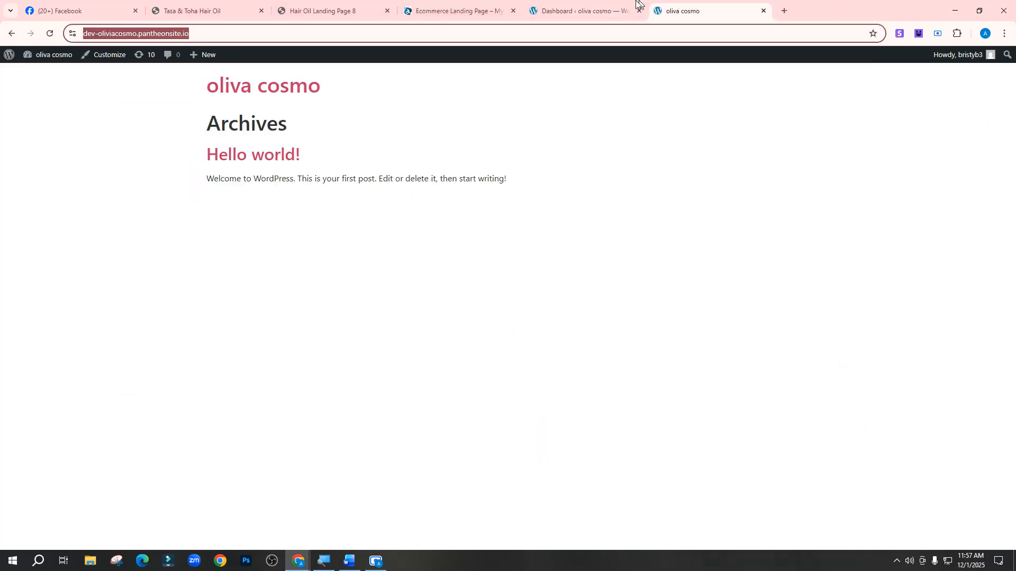
{"action": "left_click", "coordinate": [601, 4]}
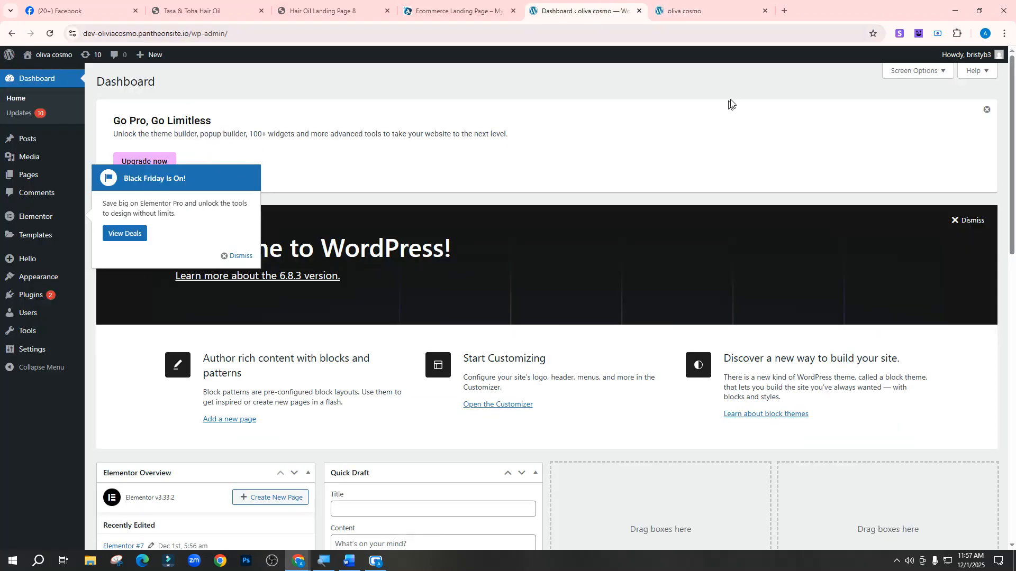
Dismiss the Go Pro and Black Friday notices, then bring the Word checklist forward
{"action": "left_click", "coordinate": [987, 111]}
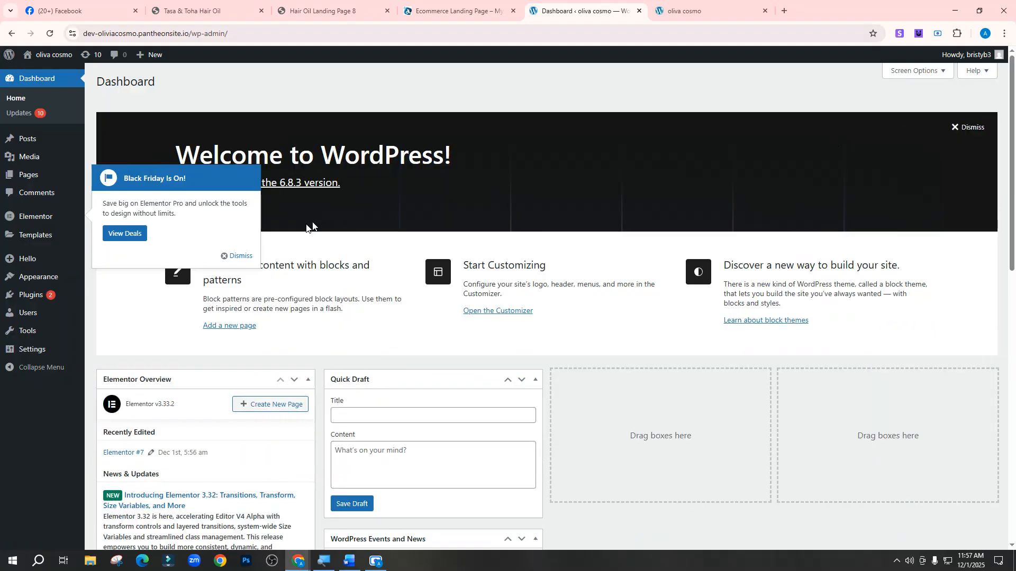
{"action": "left_click", "coordinate": [241, 256]}
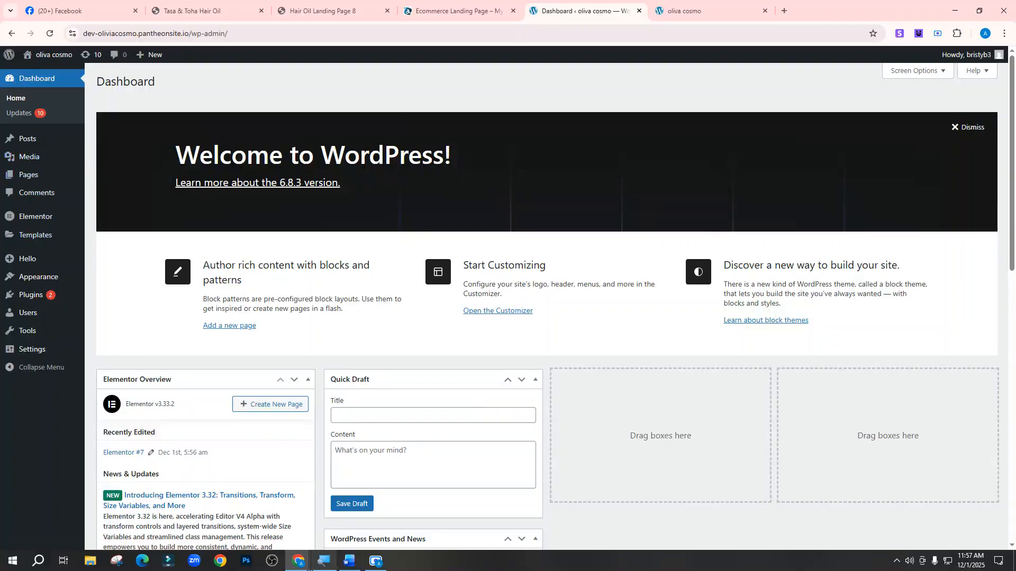
{"action": "left_click", "coordinate": [349, 561]}
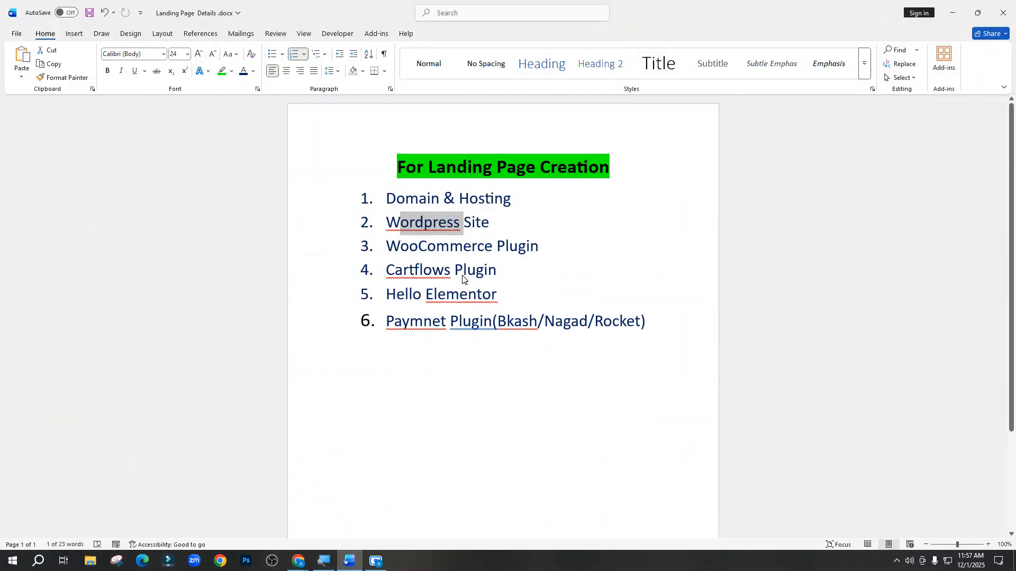
Select 'Cartflows' in checklist item 4 and return to the WordPress Dashboard window
{"action": "left_click_drag", "start_coordinate": [504, 275], "coordinate": [385, 269]}
{"action": "mouse_move", "coordinate": [300, 564]}
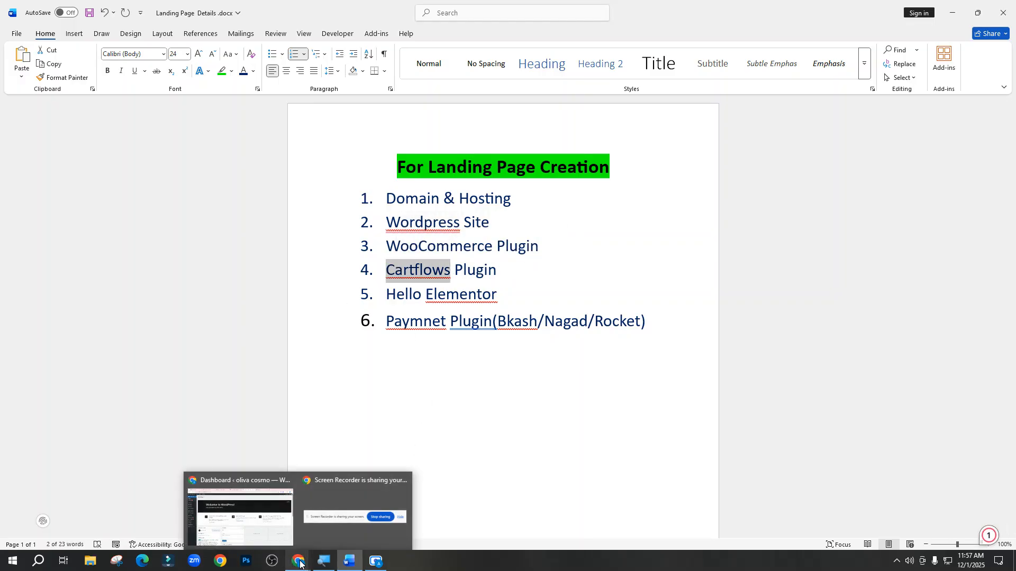
{"action": "left_click", "coordinate": [239, 511]}
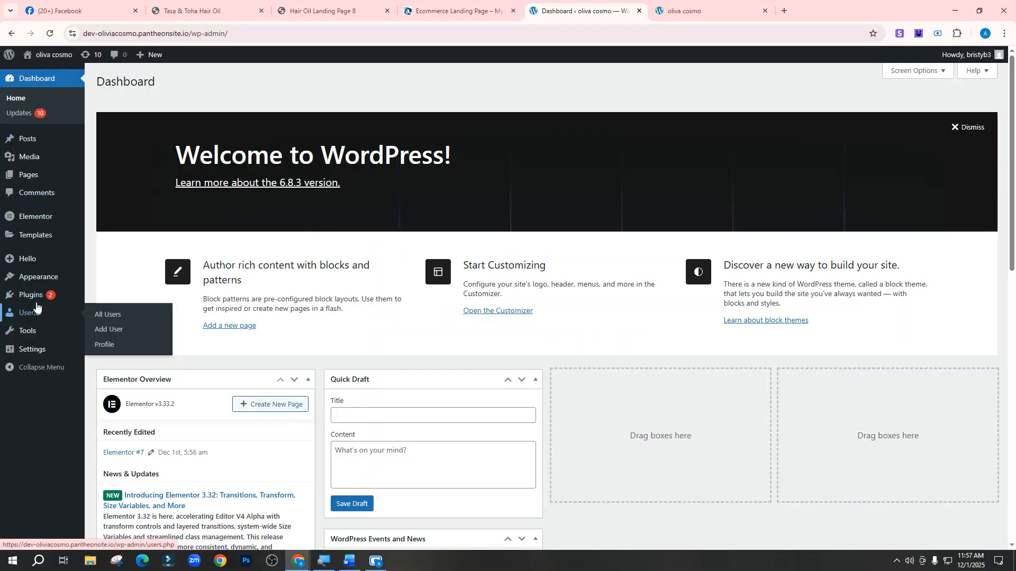
{"action": "mouse_move", "coordinate": [40, 299]}
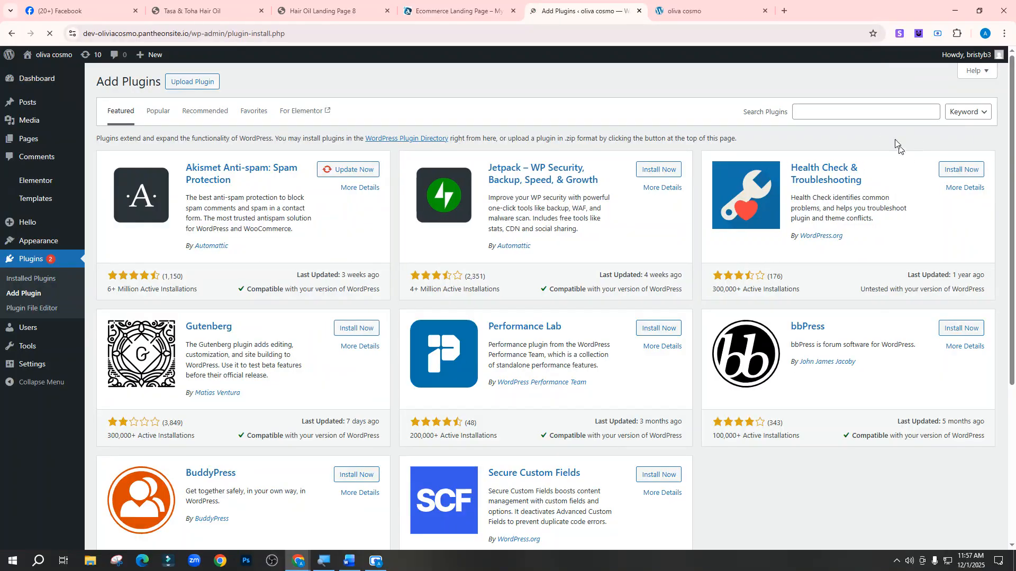
Search for, install and activate CartFlows – Checkout & Funnel Builder for WooCommerce
{"action": "left_click", "coordinate": [853, 115]}
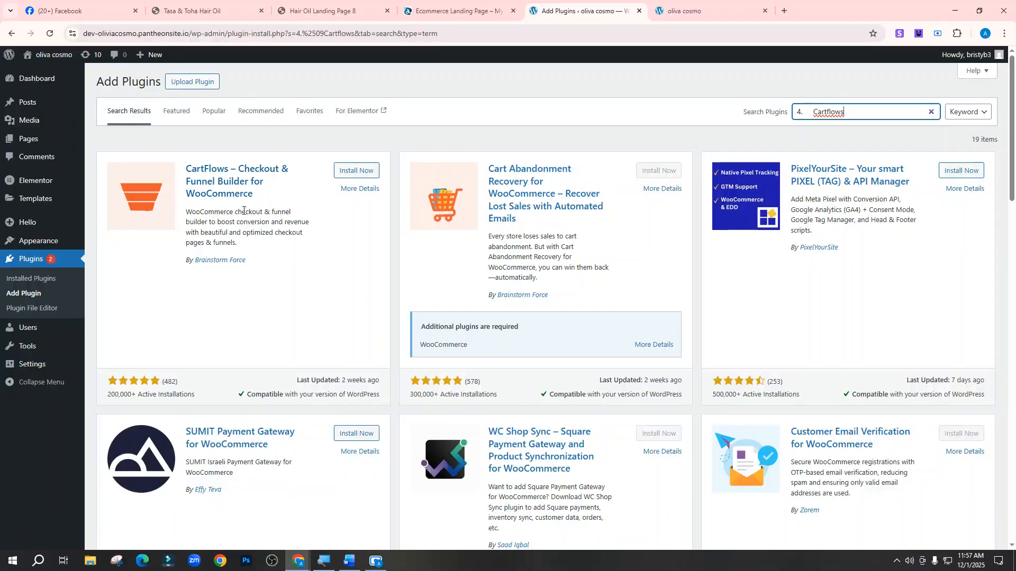
{"action": "left_click", "coordinate": [355, 176]}
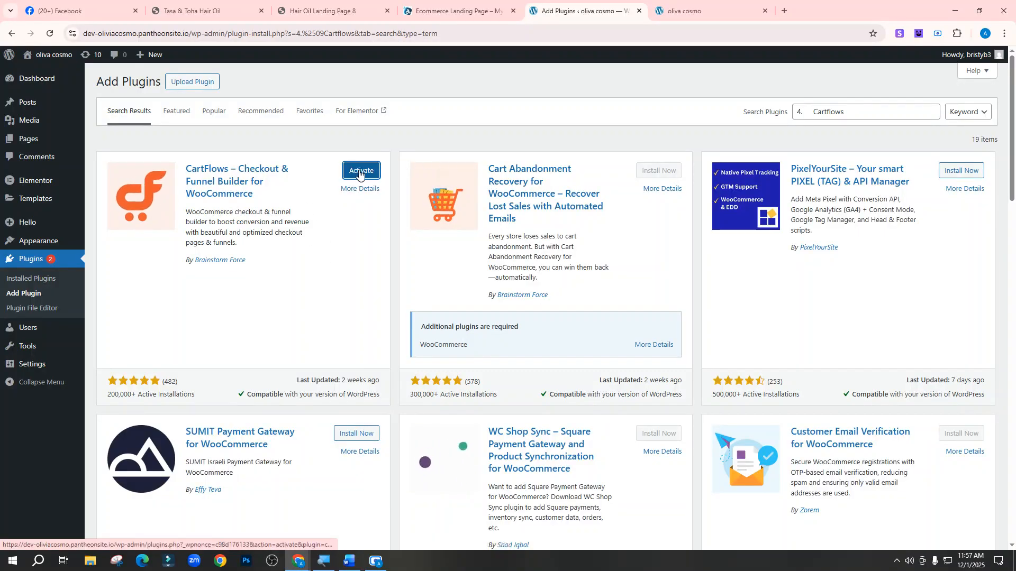
{"action": "left_click", "coordinate": [360, 172]}
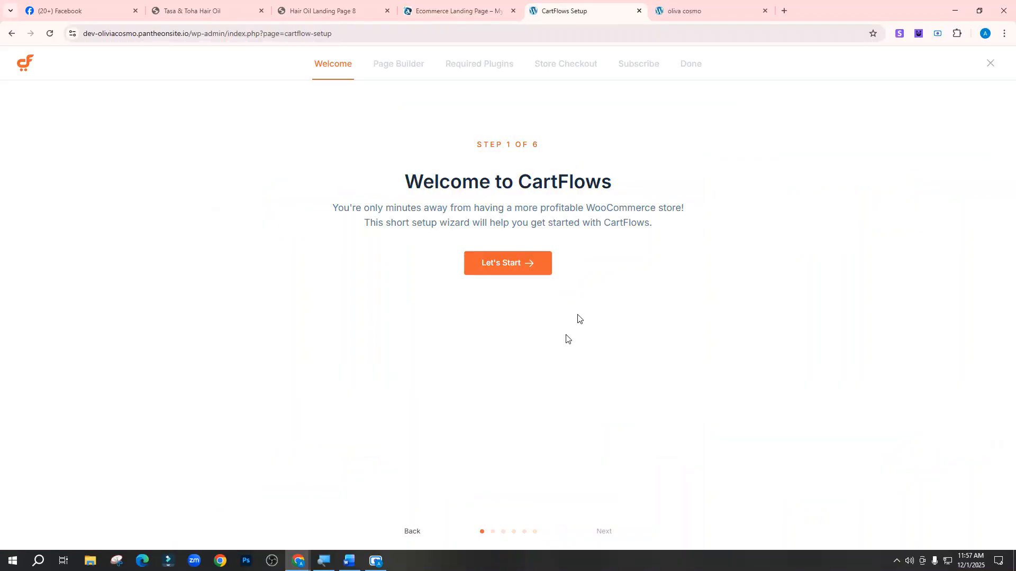
Start the CartFlows wizard, choose Elementor as page builder, install required plugins, and browse checkout designs
{"action": "left_click", "coordinate": [509, 265]}
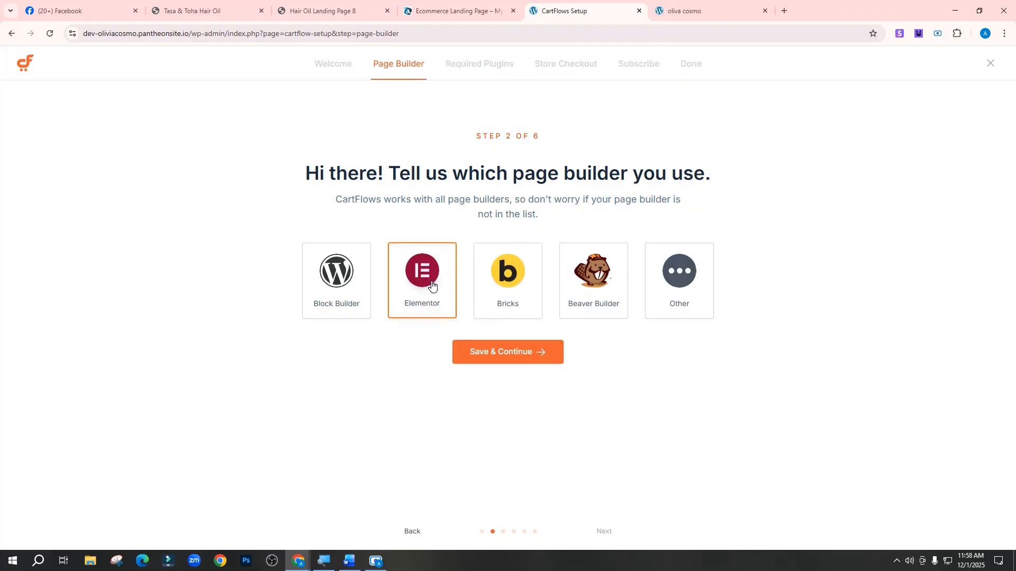
{"action": "left_click", "coordinate": [471, 355]}
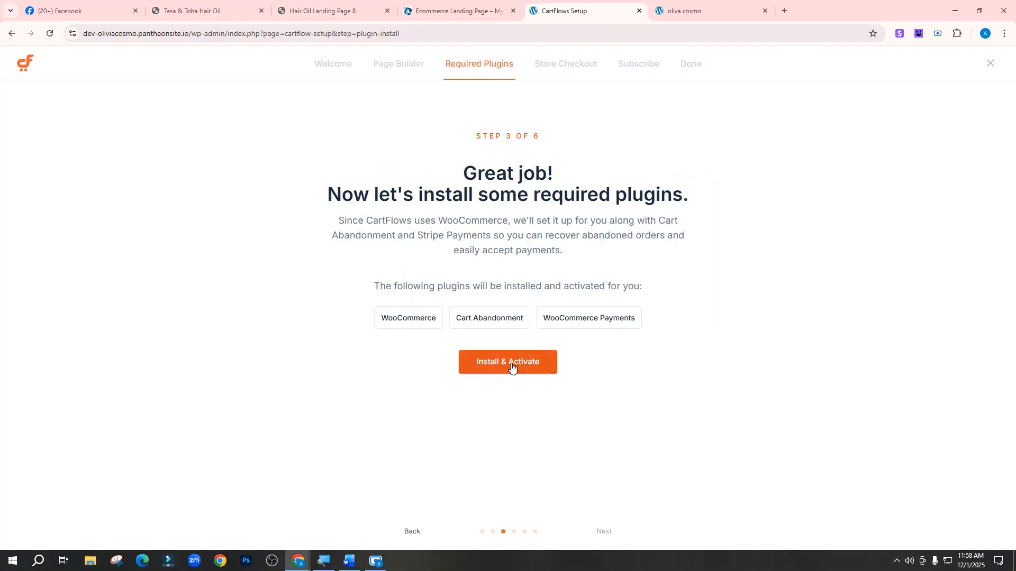
{"action": "left_click", "coordinate": [510, 366]}
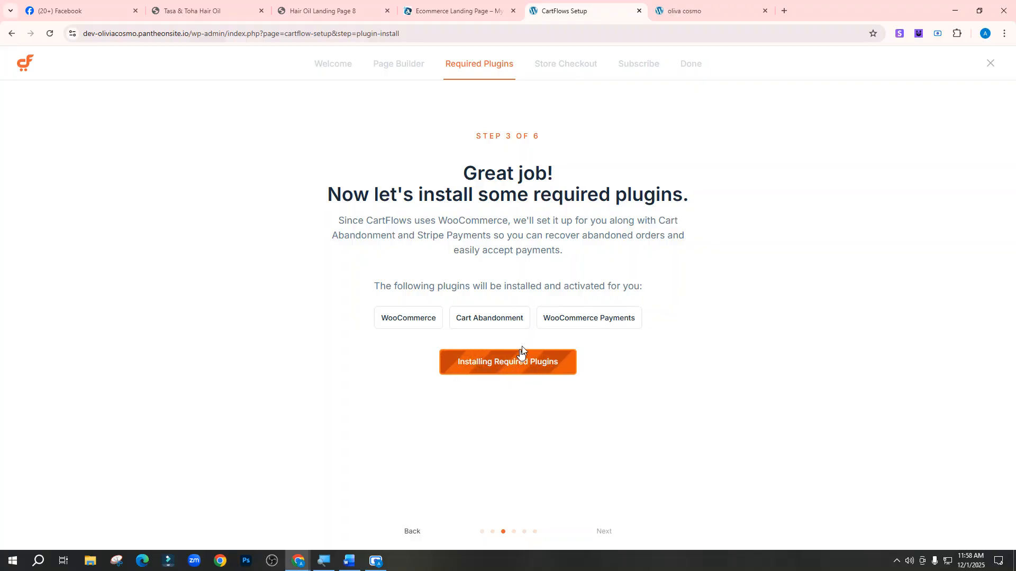
{"action": "left_click", "coordinate": [441, 7]}
{"action": "left_click", "coordinate": [595, 8]}
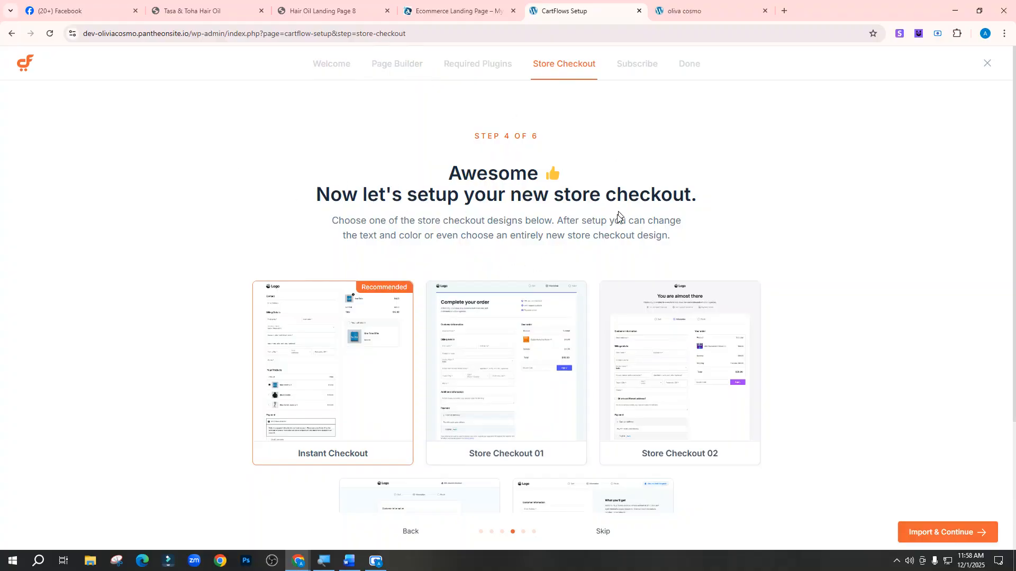
{"action": "scroll", "coordinate": [618, 214], "scroll_direction": "down", "scroll_amount": 3}
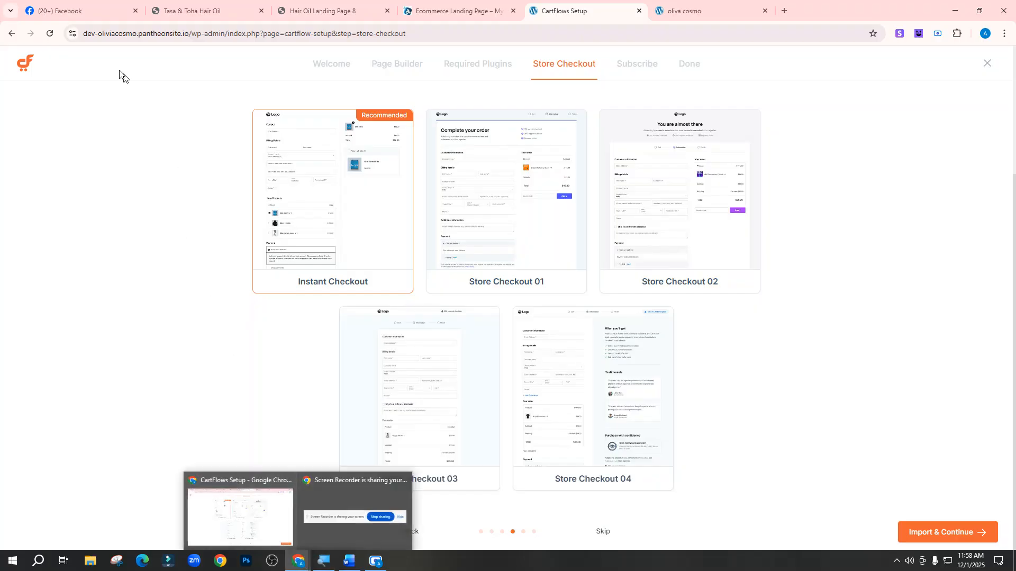
{"action": "left_click", "coordinate": [193, 10]}
Scroll the Tasa & Toha Hair Oil page to review its product choices and order form
{"action": "scroll", "coordinate": [437, 408], "scroll_direction": "down", "scroll_amount": 15}
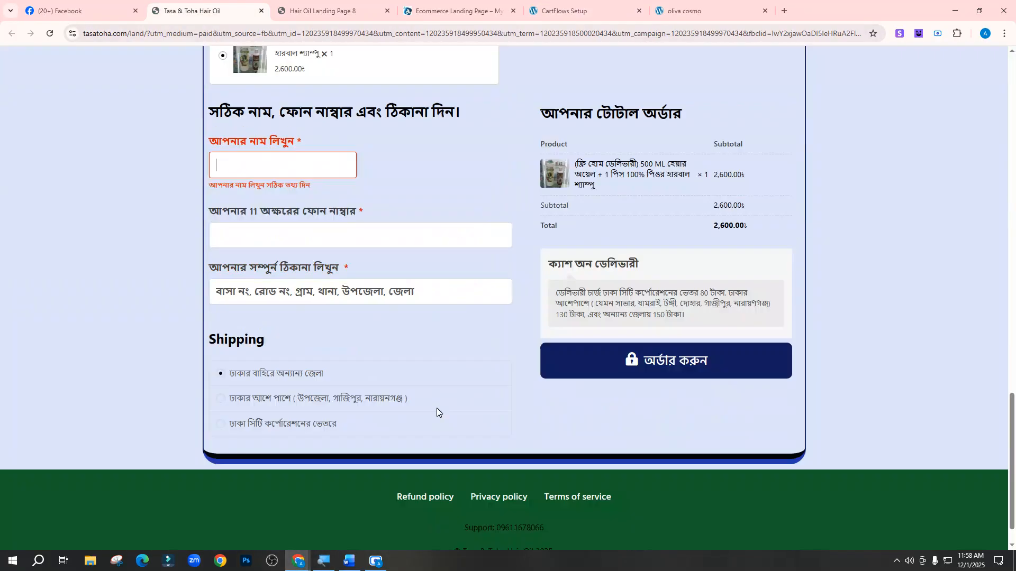
{"action": "scroll", "coordinate": [468, 297], "scroll_direction": "up", "scroll_amount": 4}
{"action": "scroll", "coordinate": [623, 368], "scroll_direction": "down", "scroll_amount": 4}
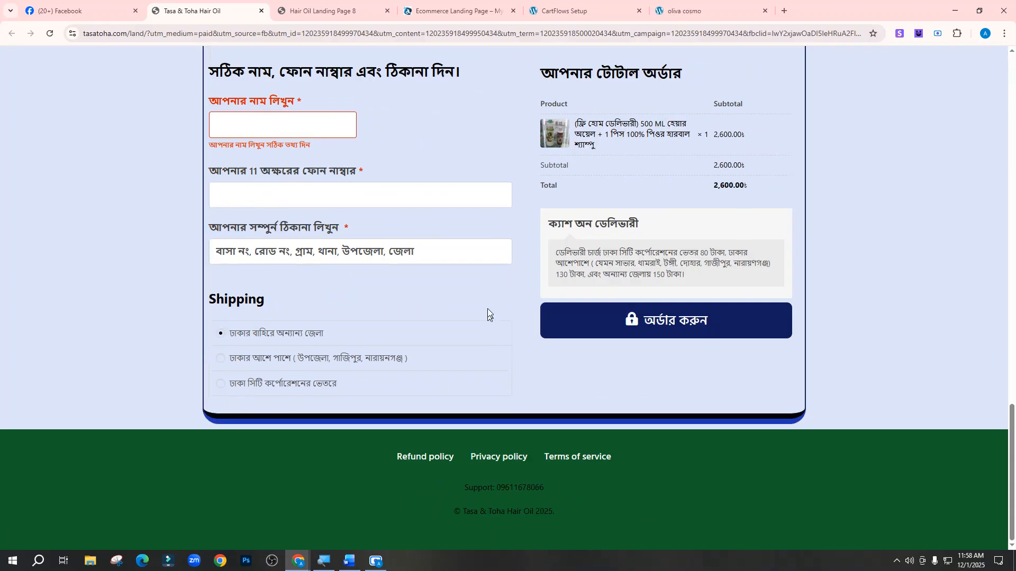
{"action": "scroll", "coordinate": [487, 309], "scroll_direction": "up", "scroll_amount": 7}
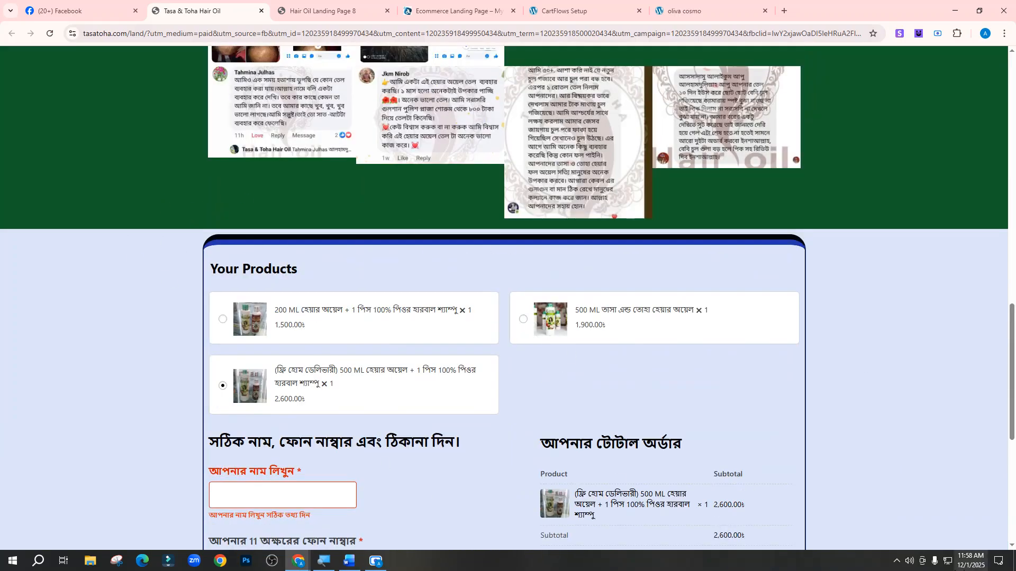
Screenshot the order form area, then return to the CartFlows wizard
{"action": "left_click", "coordinate": [896, 561]}
{"action": "left_click", "coordinate": [867, 542]}
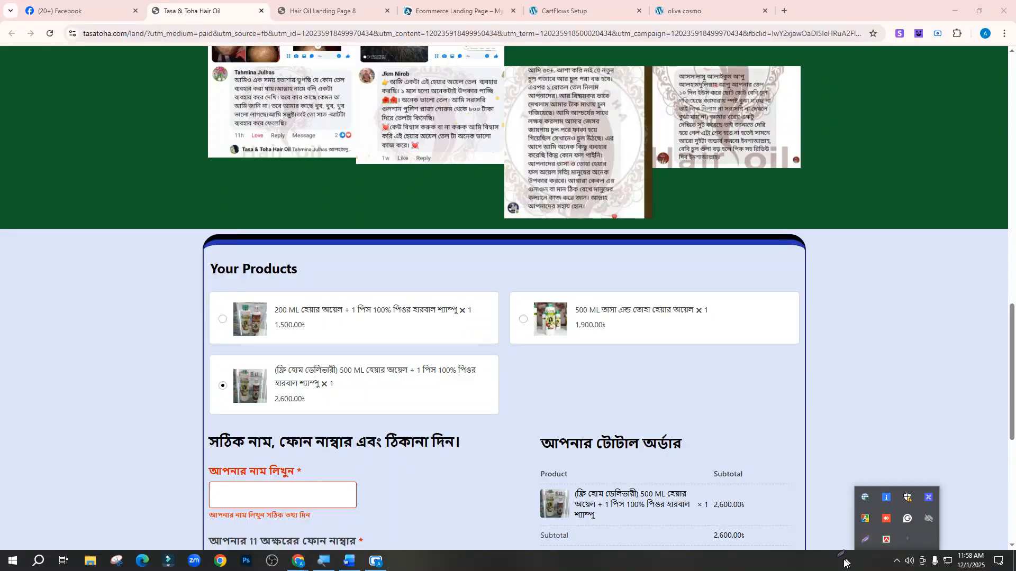
{"action": "left_click", "coordinate": [903, 565]}
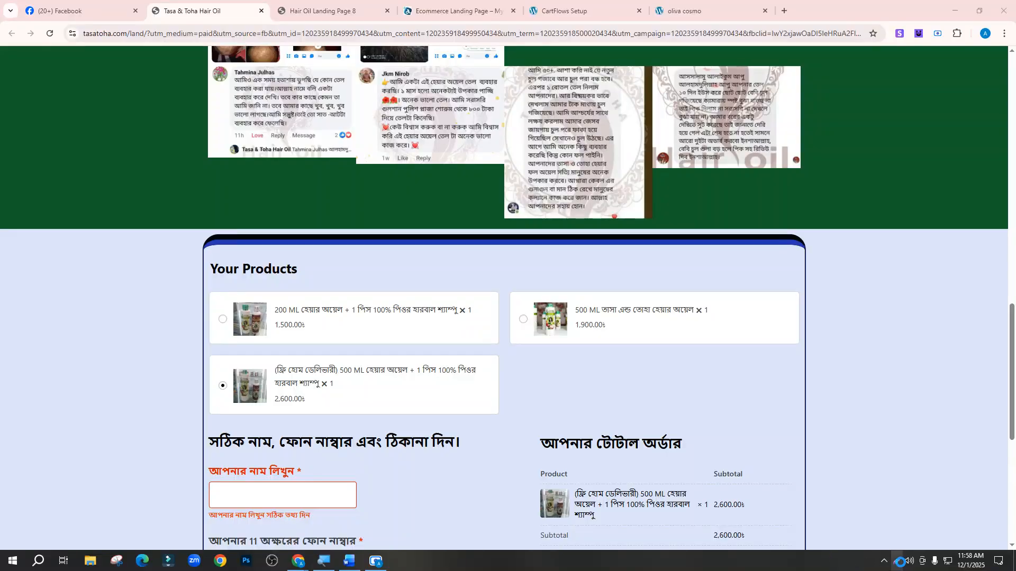
{"action": "mouse_move", "coordinate": [178, 245]}
{"action": "left_mouse_down"}
{"action": "mouse_move", "coordinate": [726, 413]}
{"action": "mouse_move", "coordinate": [867, 569]}
{"action": "mouse_move", "coordinate": [858, 520]}
{"action": "left_mouse_up"}
{"action": "left_click", "coordinate": [850, 530]}
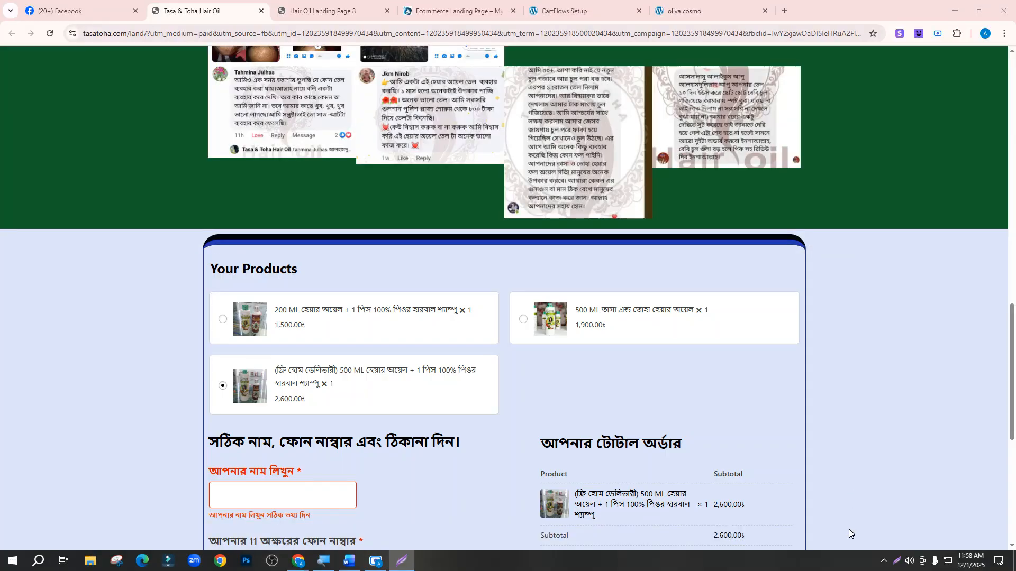
{"action": "left_click", "coordinate": [665, 10]}
{"action": "left_click", "coordinate": [562, 4]}
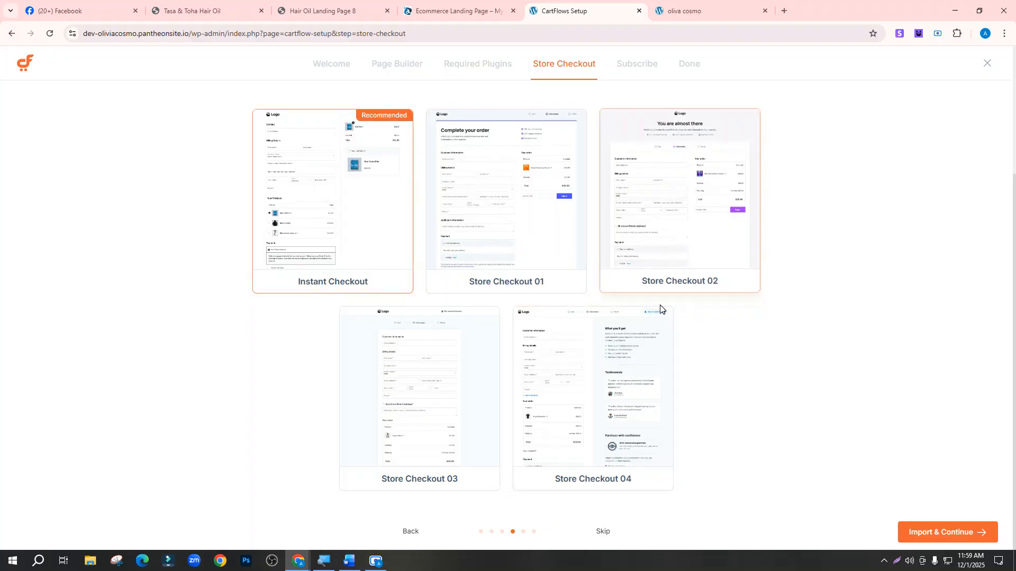
Preview the Store Checkout 02 design, scroll through it, and import it
{"action": "left_click", "coordinate": [703, 193]}
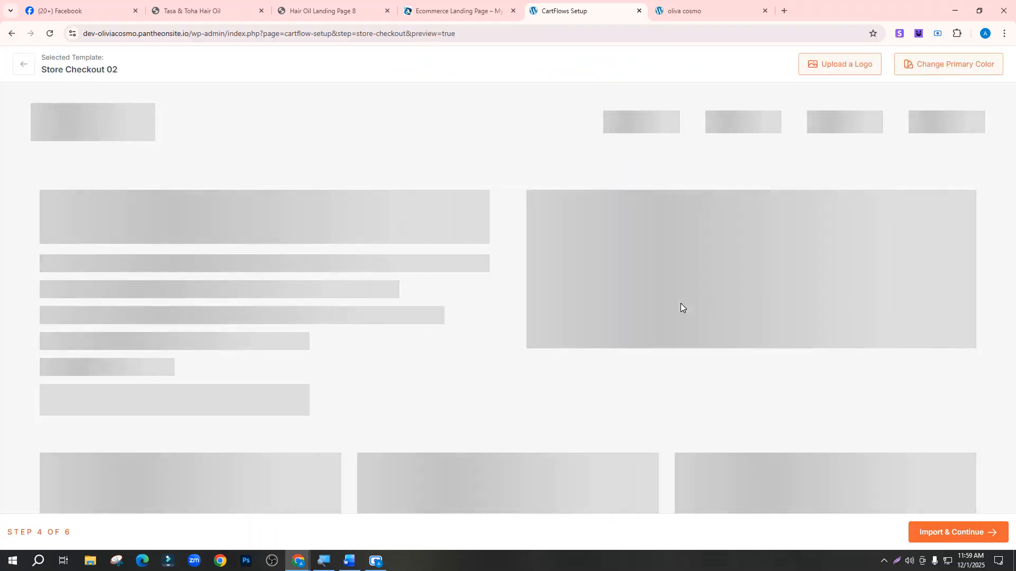
{"action": "scroll", "coordinate": [476, 208], "scroll_direction": "down", "scroll_amount": 4}
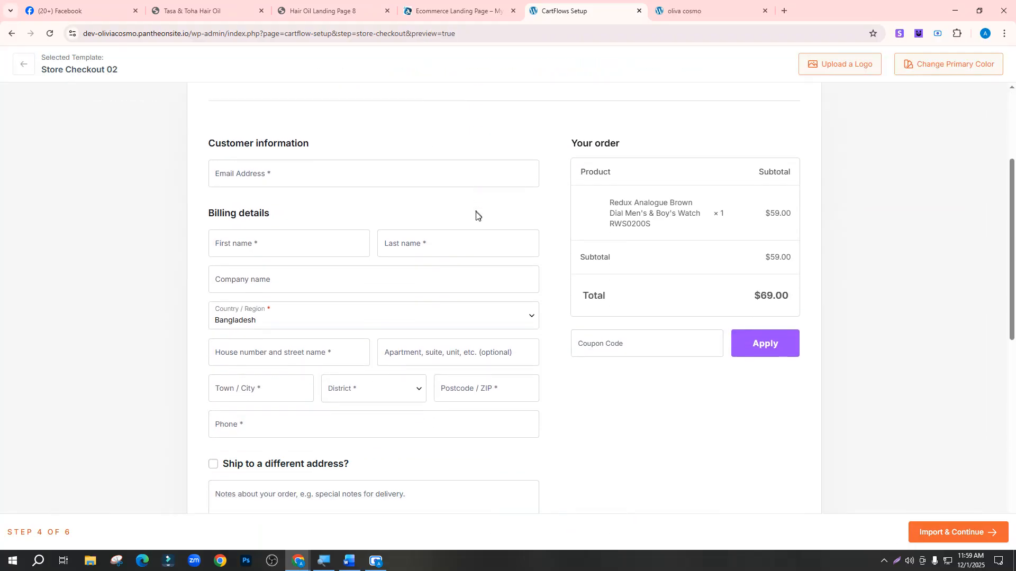
{"action": "scroll", "coordinate": [477, 212], "scroll_direction": "down", "scroll_amount": 8}
{"action": "scroll", "coordinate": [335, 311], "scroll_direction": "up", "scroll_amount": 5}
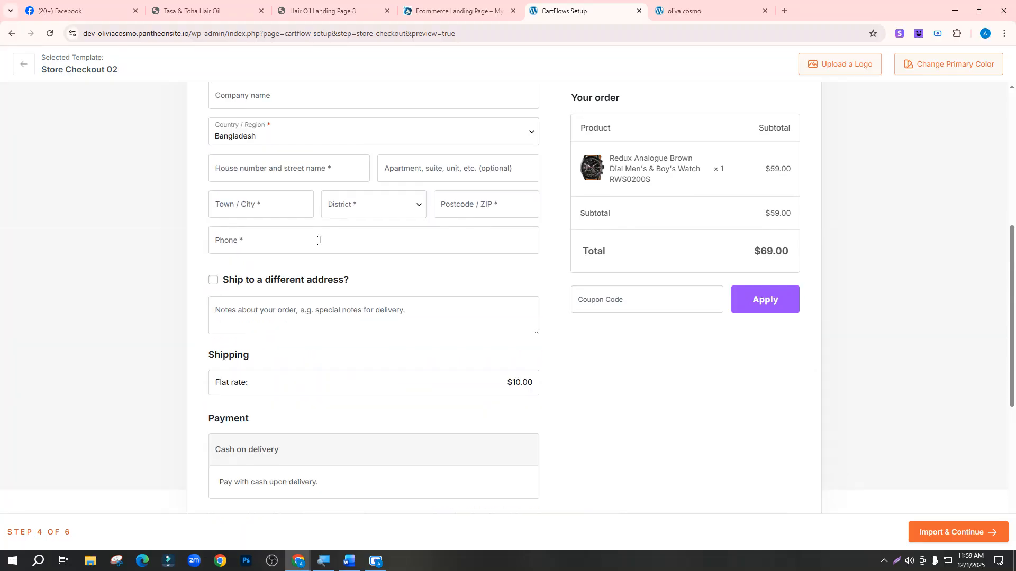
{"action": "scroll", "coordinate": [565, 212], "scroll_direction": "up", "scroll_amount": 7}
{"action": "scroll", "coordinate": [551, 207], "scroll_direction": "down", "scroll_amount": 4}
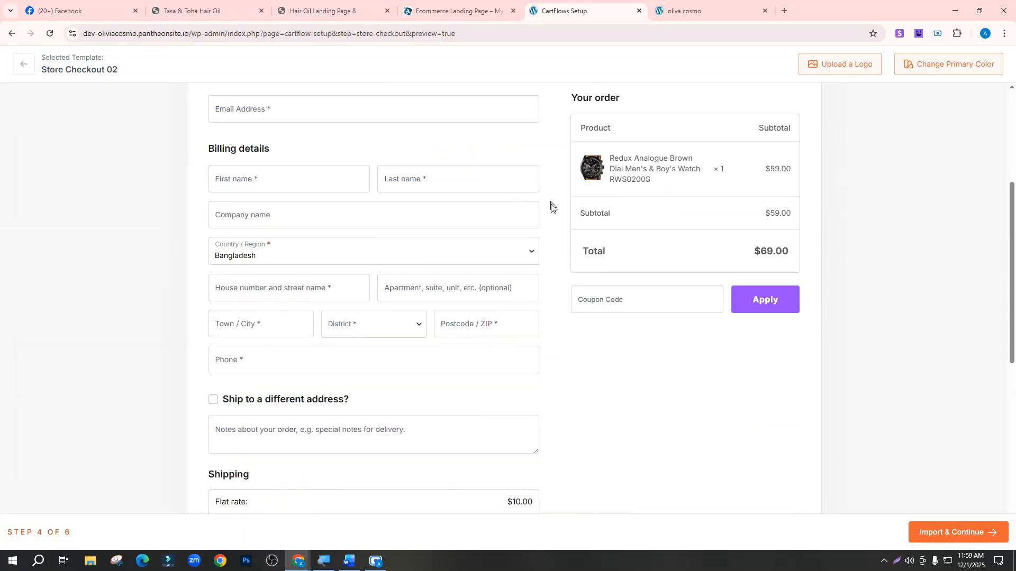
{"action": "scroll", "coordinate": [687, 297], "scroll_direction": "up", "scroll_amount": 4}
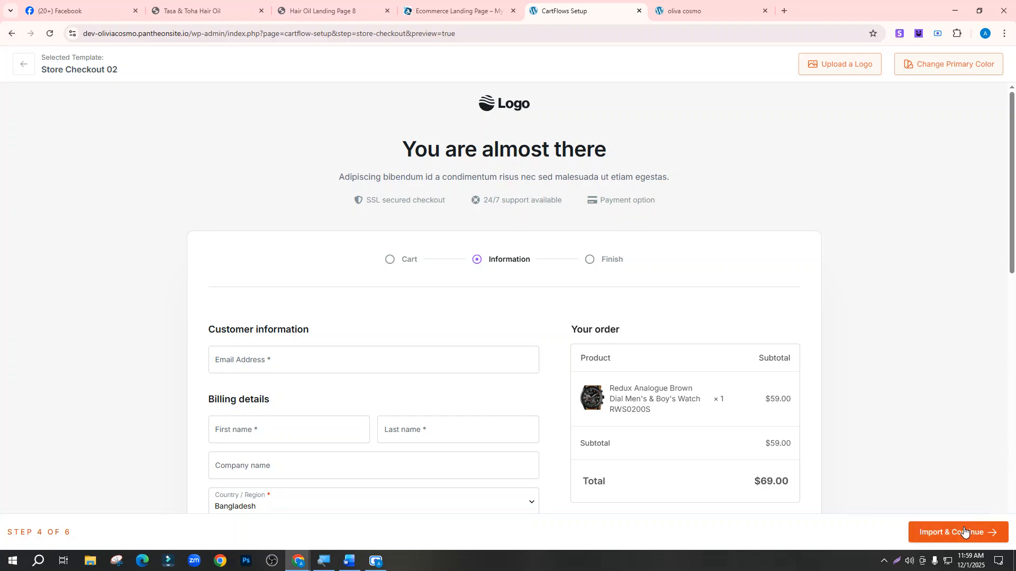
{"action": "scroll", "coordinate": [514, 304], "scroll_direction": "down", "scroll_amount": 15}
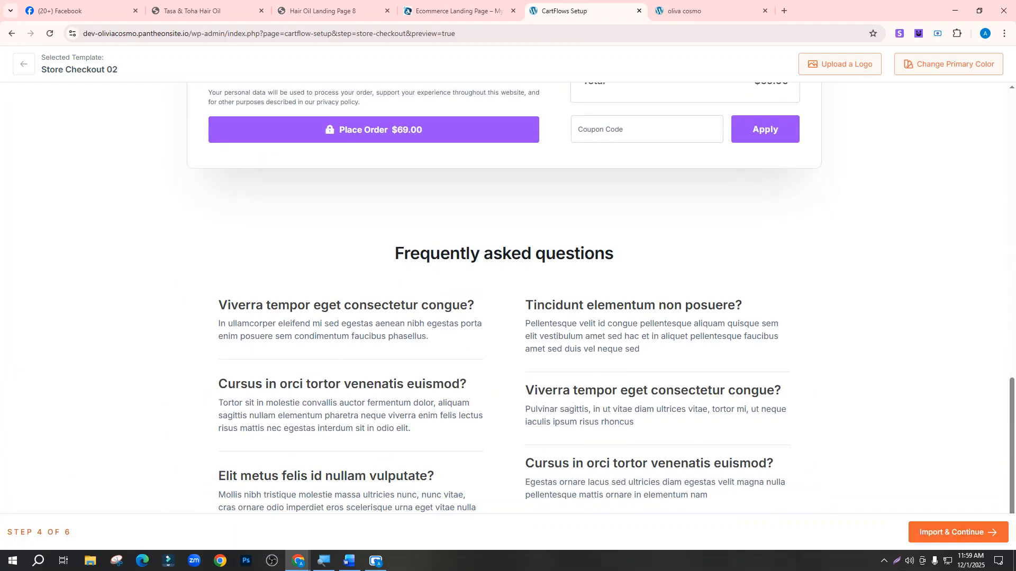
{"action": "left_click", "coordinate": [943, 534]}
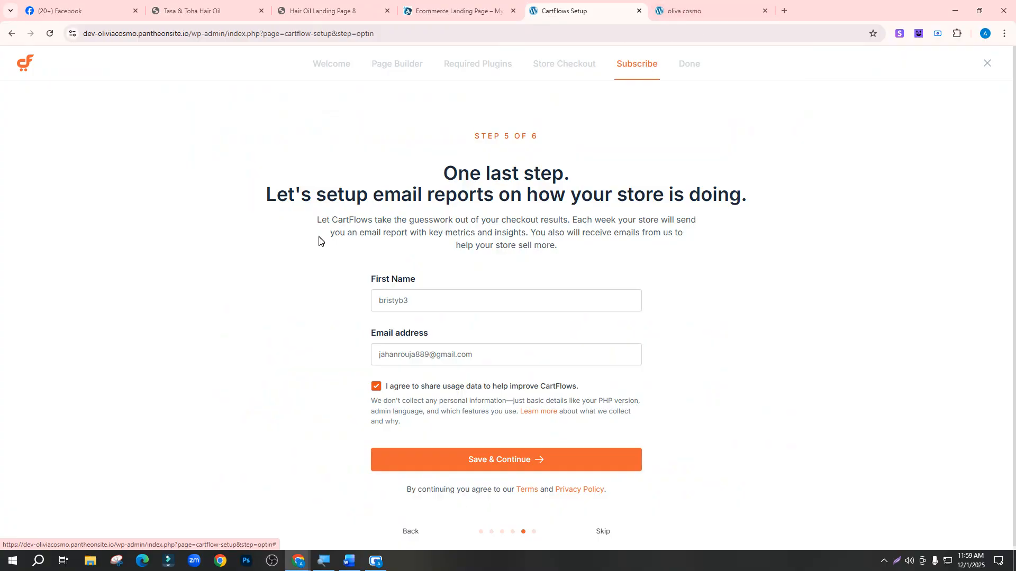
Save the email-report subscription details and finish the CartFlows store setup
{"action": "left_click", "coordinate": [413, 301]}
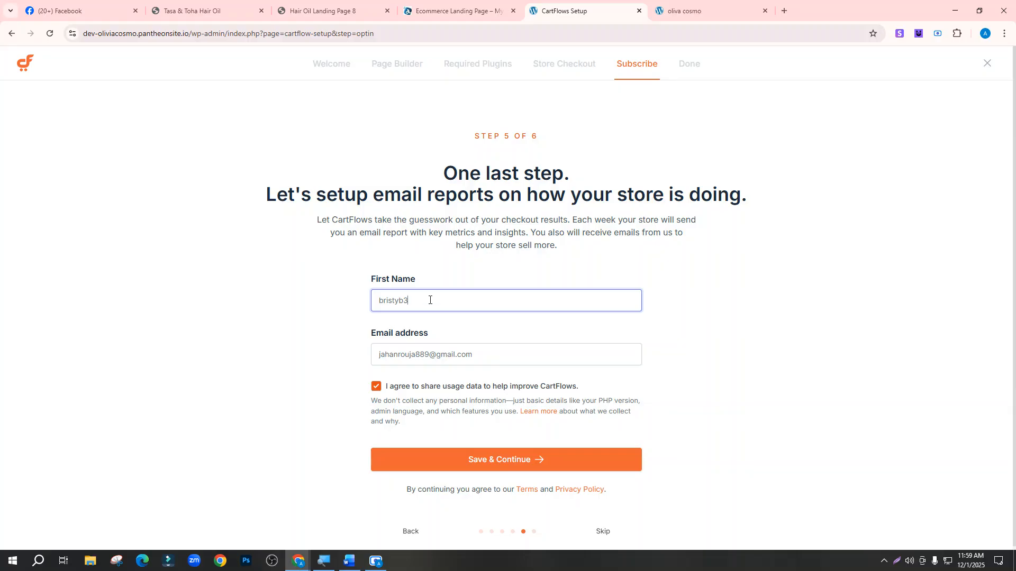
{"action": "scroll", "coordinate": [465, 353], "scroll_direction": "down", "scroll_amount": 1}
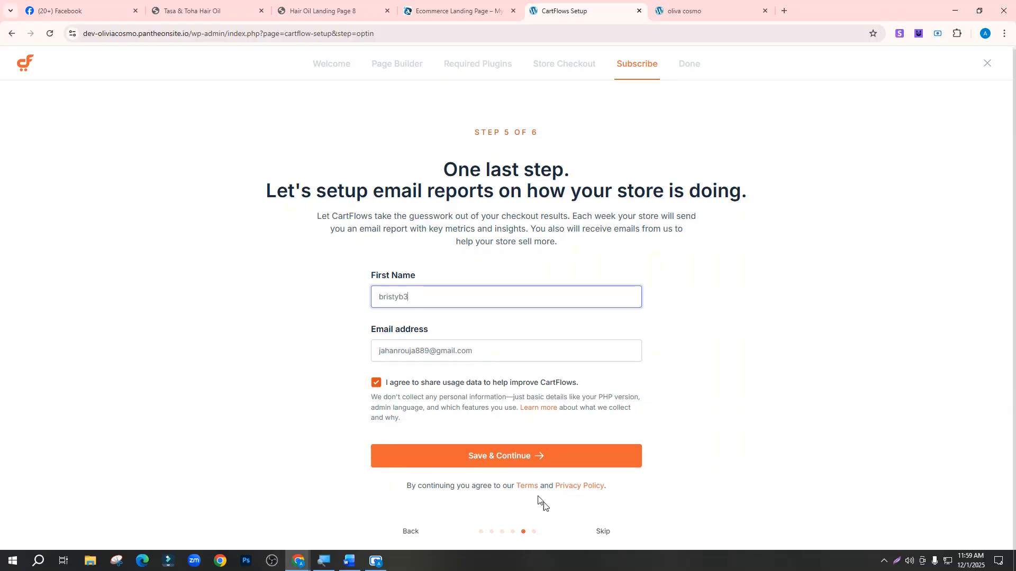
{"action": "left_click", "coordinate": [521, 466]}
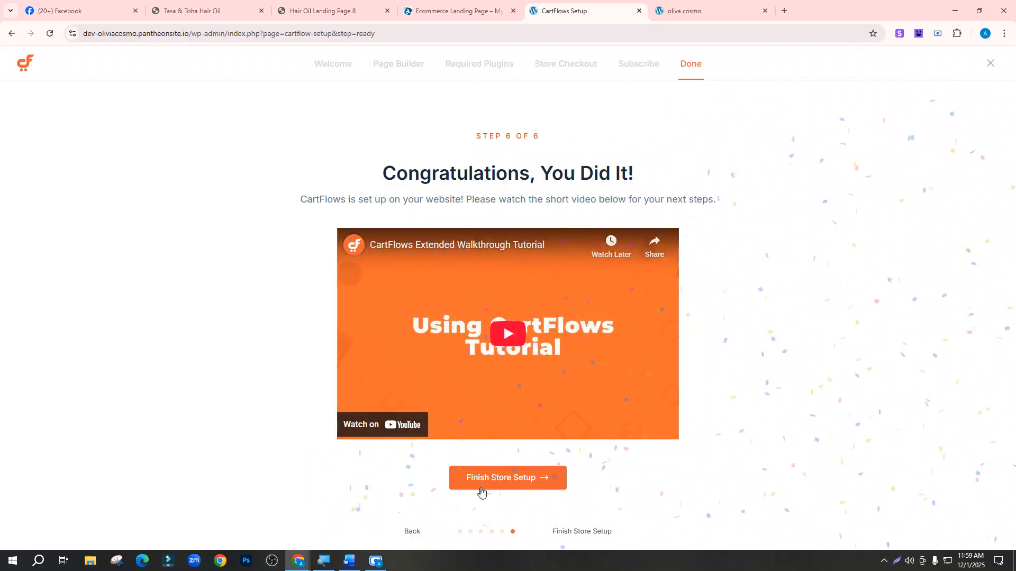
{"action": "left_click", "coordinate": [503, 482]}
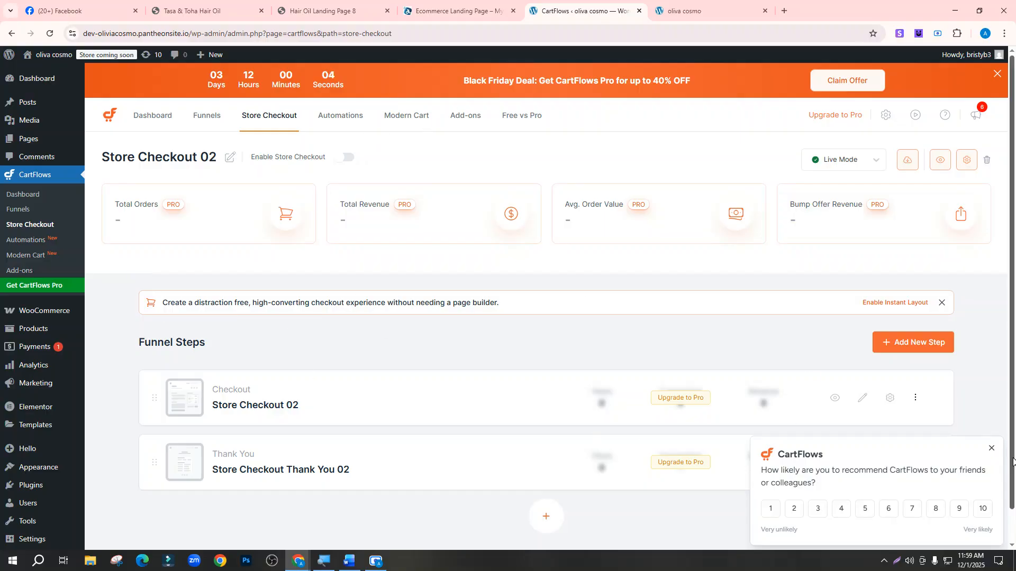
Dismiss the survey and open the Store Checkout 02 checkout step preview in a new tab
{"action": "left_click", "coordinate": [992, 450]}
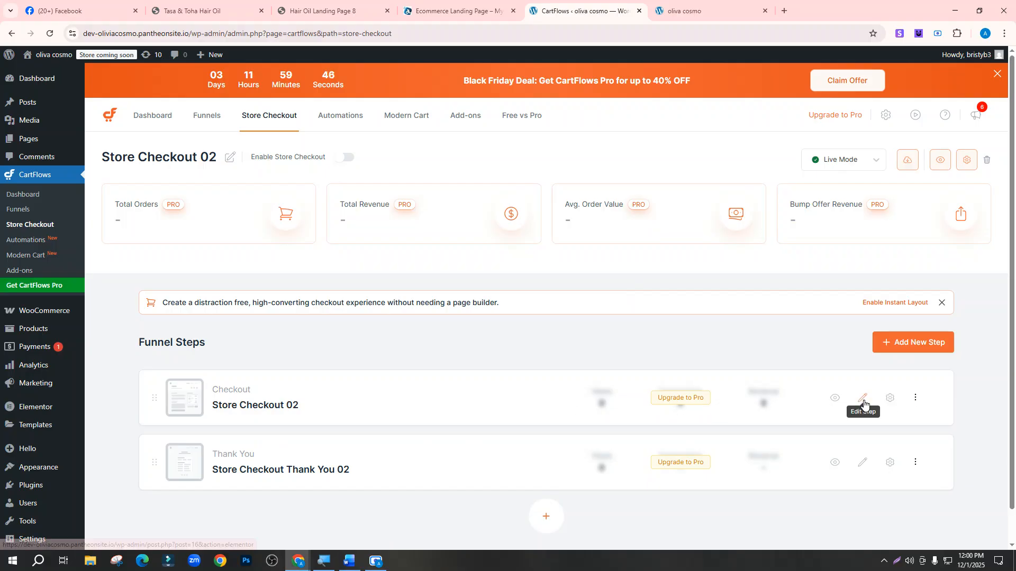
{"action": "right_click", "coordinate": [831, 400]}
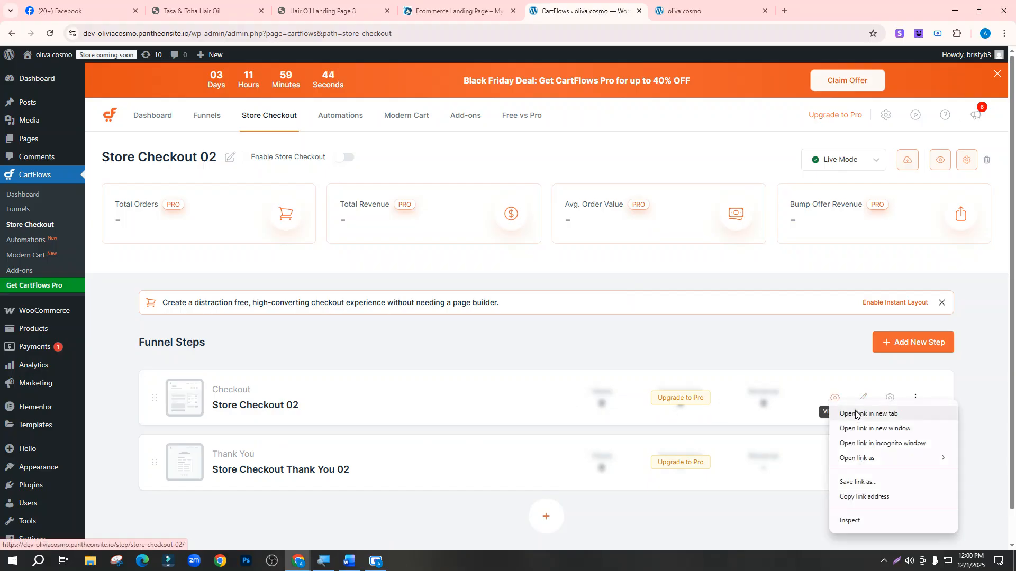
{"action": "left_click", "coordinate": [859, 414]}
{"action": "left_click", "coordinate": [703, 13]}
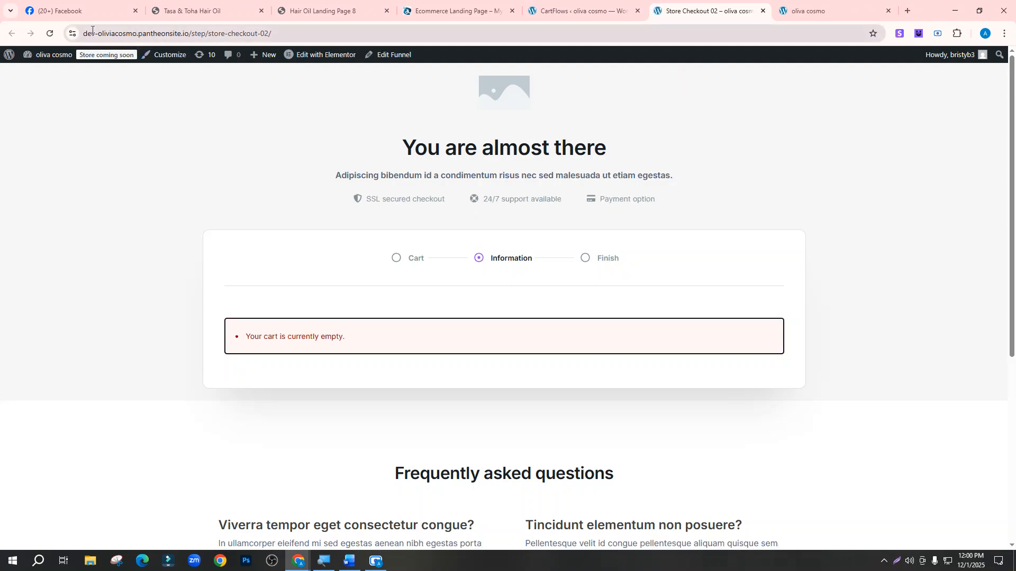
Review the checkout preview page, close its tab, and go to the CartFlows Funnels page
{"action": "left_click_drag", "start_coordinate": [92, 30], "coordinate": [290, 344]}
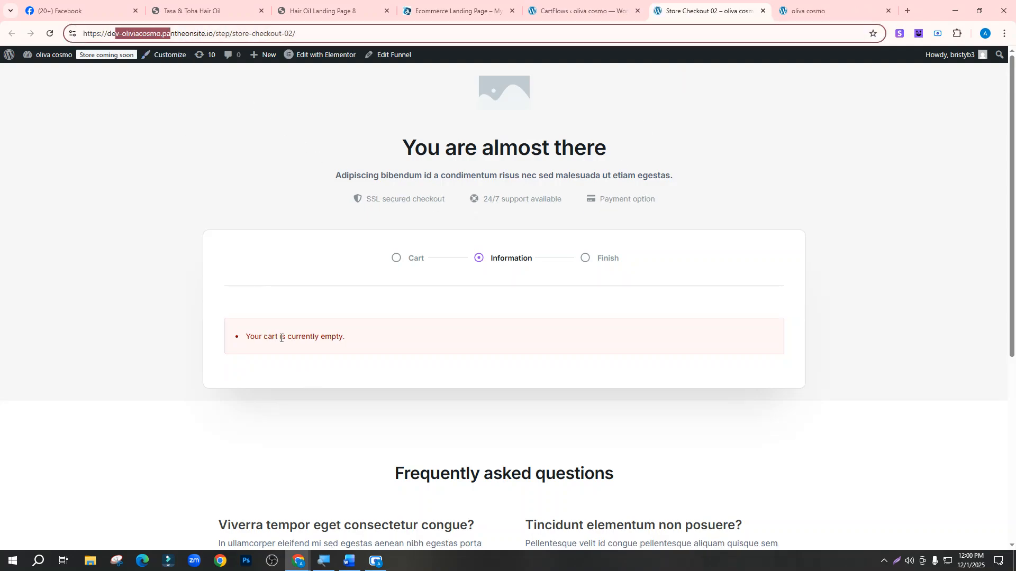
{"action": "scroll", "coordinate": [310, 339], "scroll_direction": "down", "scroll_amount": 3}
{"action": "scroll", "coordinate": [311, 343], "scroll_direction": "up", "scroll_amount": 3}
{"action": "scroll", "coordinate": [439, 331], "scroll_direction": "down", "scroll_amount": 4}
{"action": "scroll", "coordinate": [447, 367], "scroll_direction": "down", "scroll_amount": 2}
{"action": "scroll", "coordinate": [448, 368], "scroll_direction": "up", "scroll_amount": 5}
{"action": "left_click", "coordinate": [763, 12]}
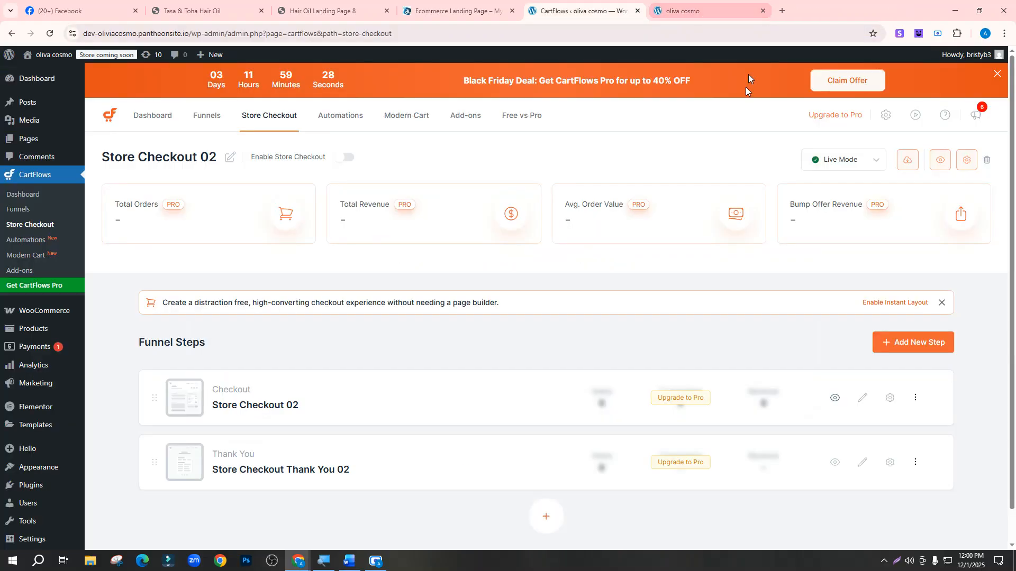
{"action": "left_click", "coordinate": [203, 123]}
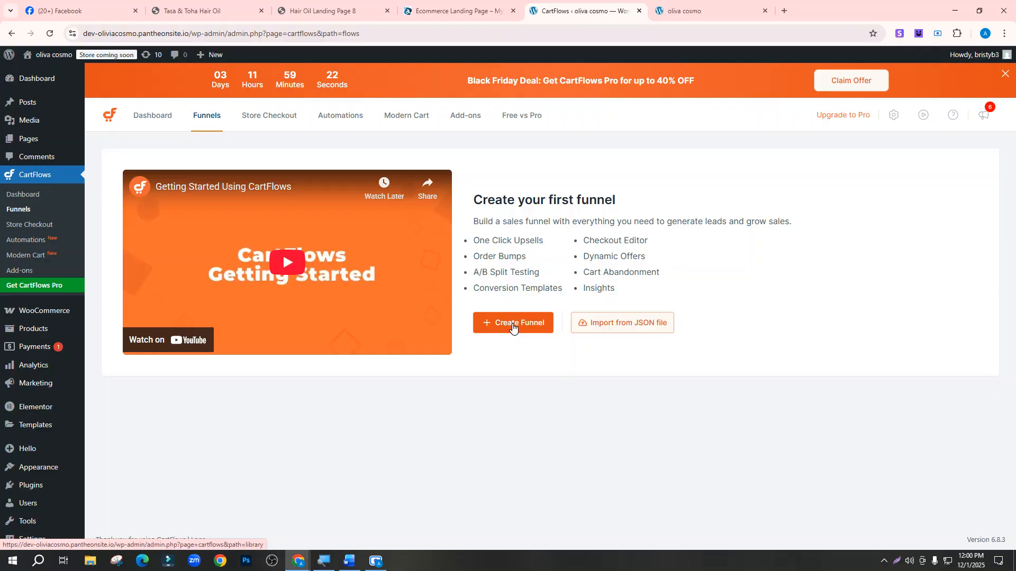
Start a new CartFlows funnel and preview the Digital Marketing Guide template
{"action": "left_click", "coordinate": [523, 329]}
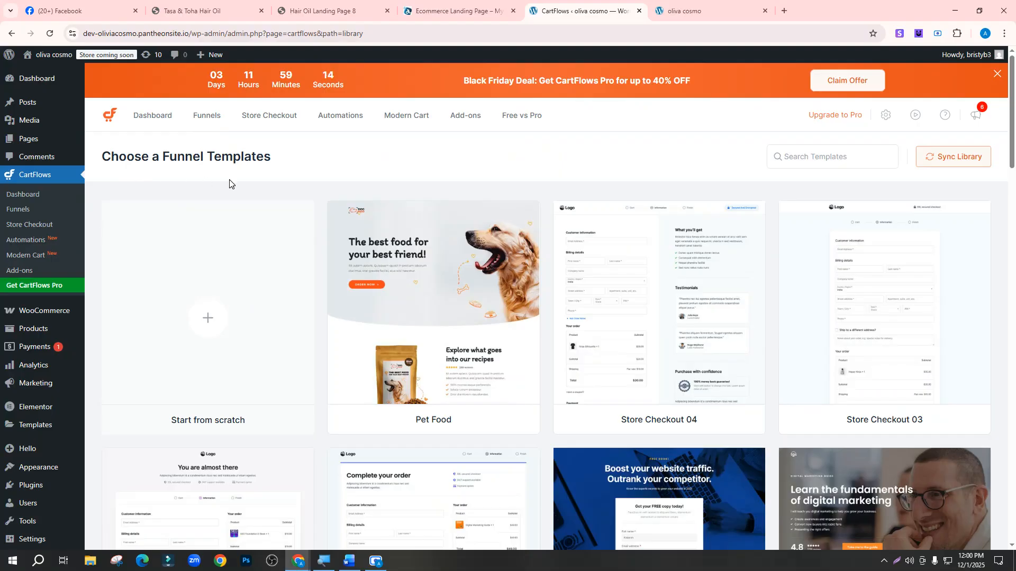
{"action": "scroll", "coordinate": [512, 301], "scroll_direction": "down", "scroll_amount": 9}
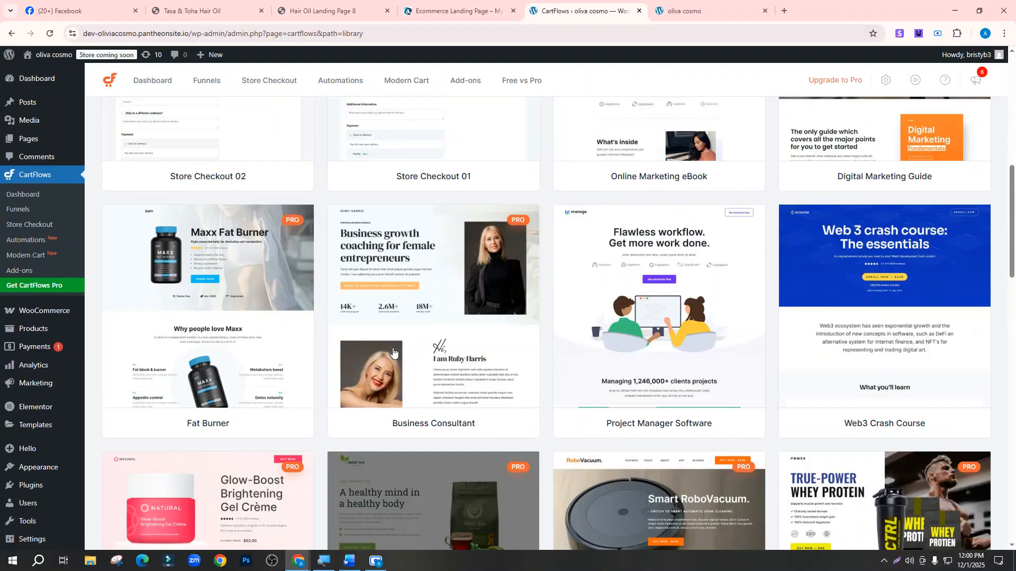
{"action": "scroll", "coordinate": [393, 352], "scroll_direction": "up", "scroll_amount": 10}
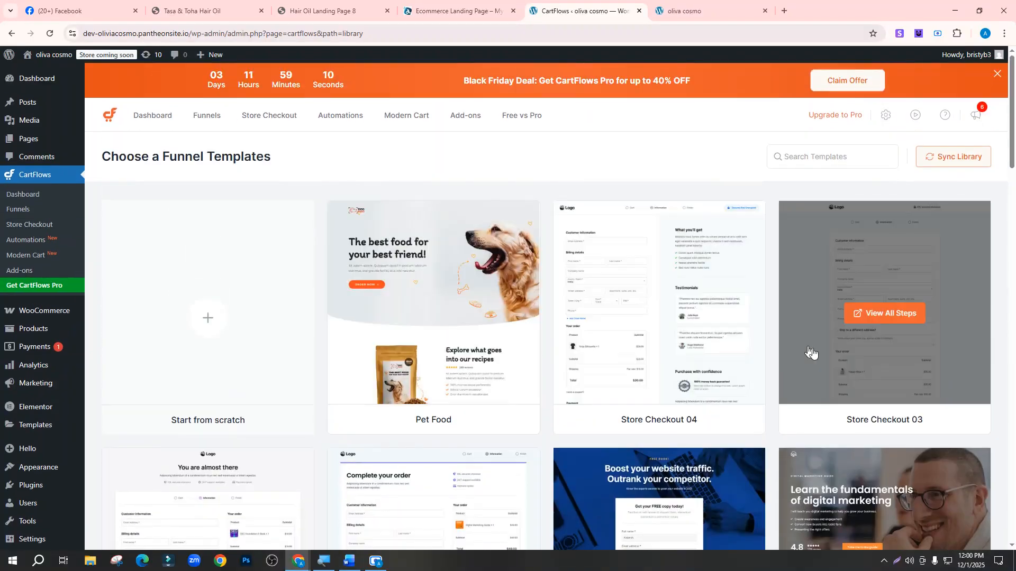
{"action": "scroll", "coordinate": [810, 352], "scroll_direction": "down", "scroll_amount": 5}
{"action": "scroll", "coordinate": [643, 368], "scroll_direction": "down", "scroll_amount": 5}
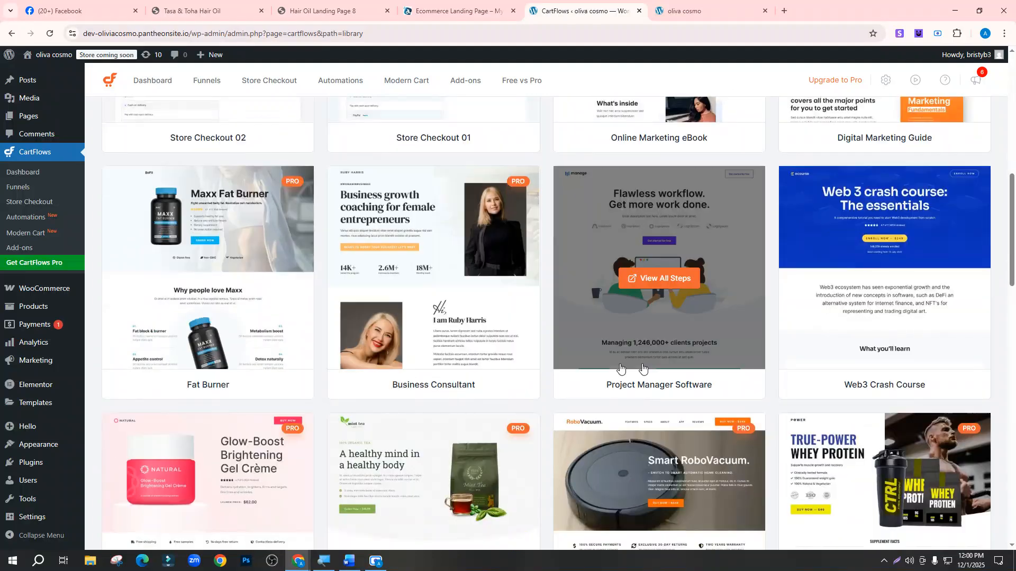
{"action": "scroll", "coordinate": [642, 368], "scroll_direction": "up", "scroll_amount": 5}
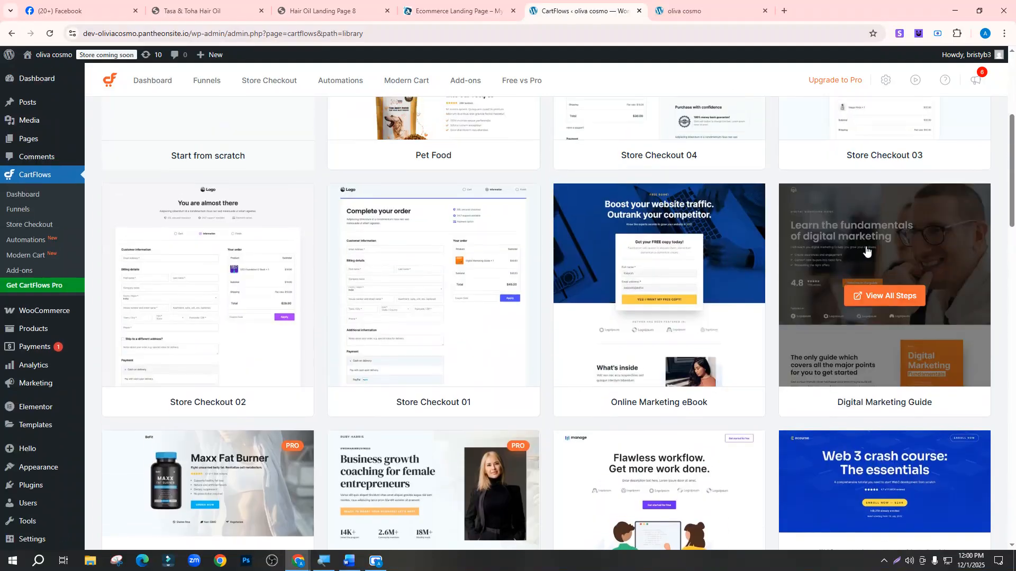
{"action": "left_click", "coordinate": [866, 250]}
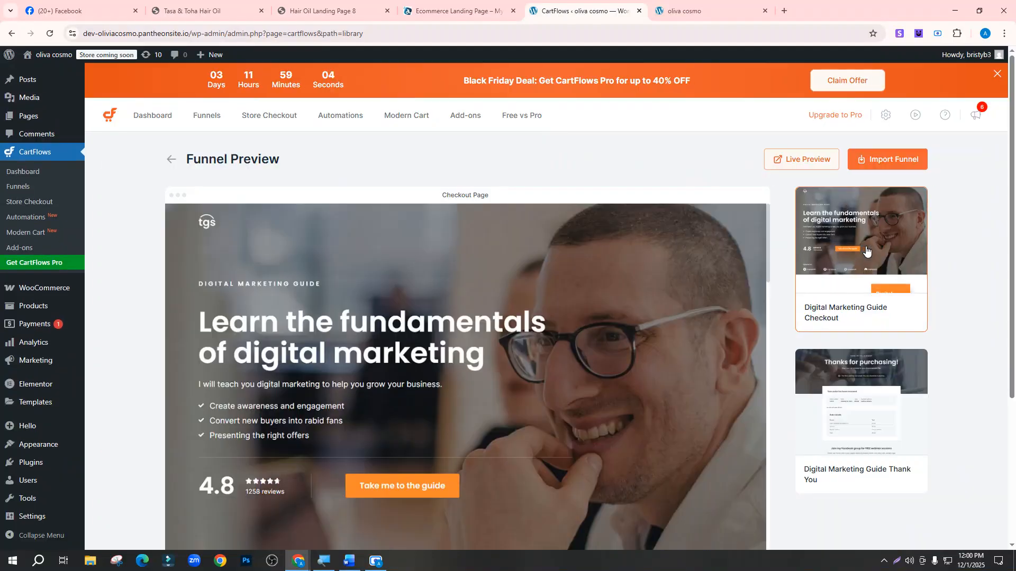
Import the Digital Marketing Guide template as a funnel named 'Landing Page 1'
{"action": "scroll", "coordinate": [443, 303], "scroll_direction": "down", "scroll_amount": 15}
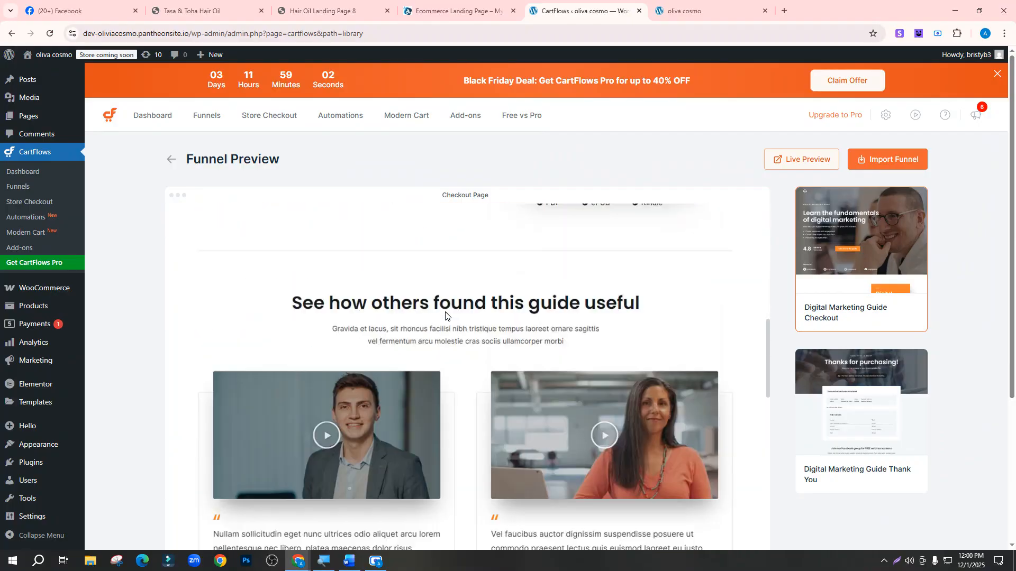
{"action": "scroll", "coordinate": [446, 316], "scroll_direction": "down", "scroll_amount": 10}
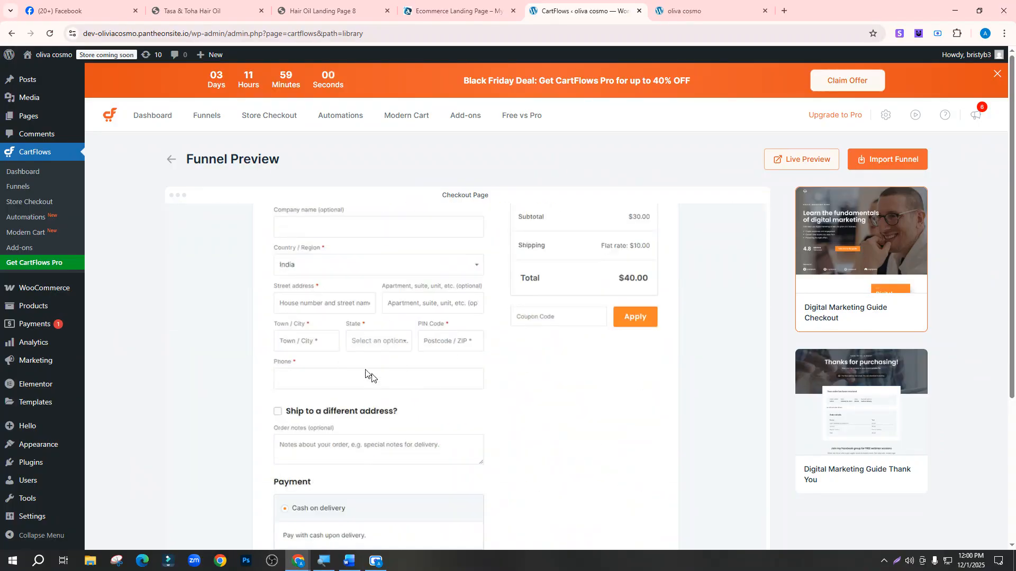
{"action": "scroll", "coordinate": [370, 370], "scroll_direction": "down", "scroll_amount": 4}
{"action": "scroll", "coordinate": [370, 363], "scroll_direction": "up", "scroll_amount": 15}
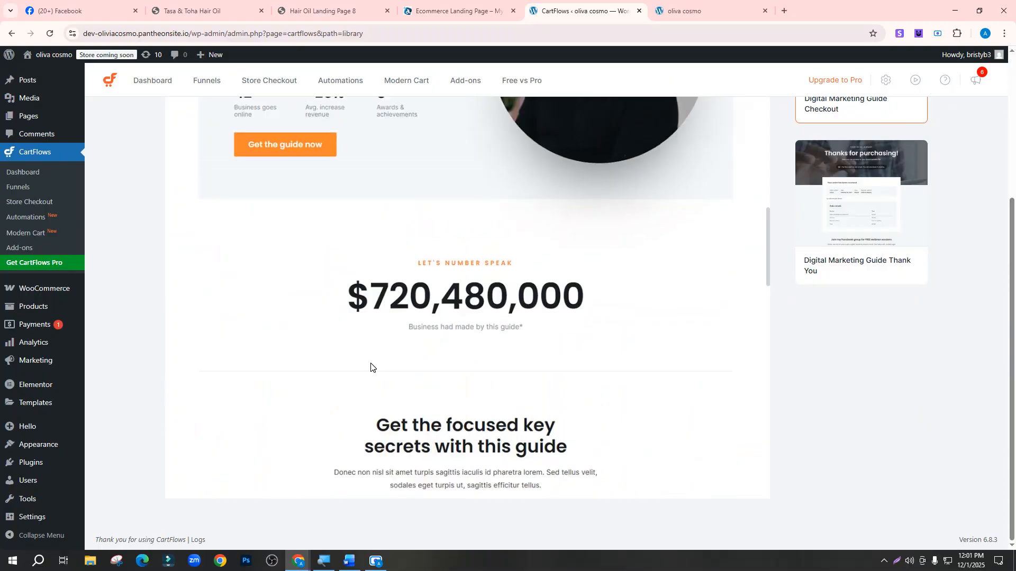
{"action": "scroll", "coordinate": [370, 363], "scroll_direction": "up", "scroll_amount": 10}
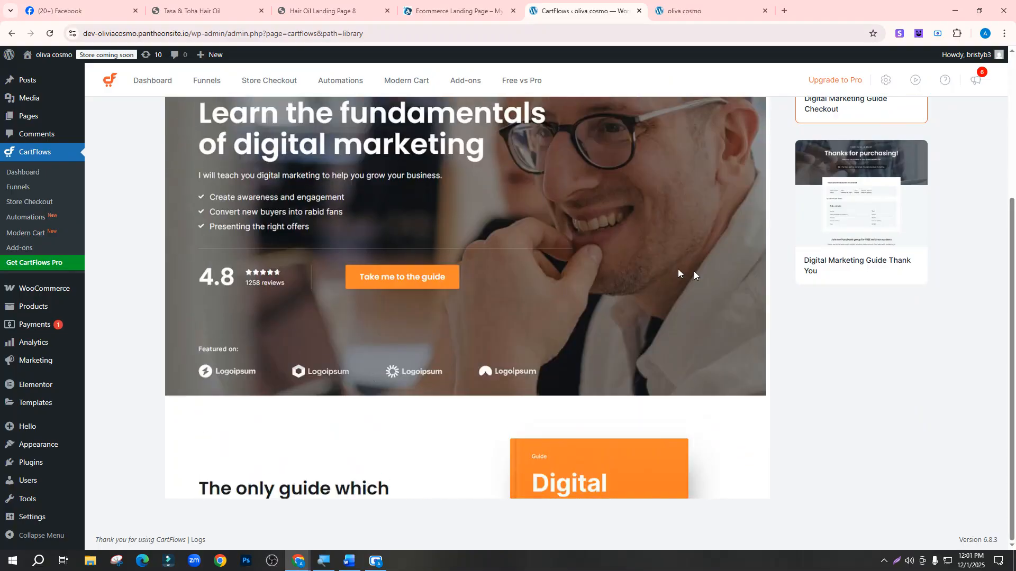
{"action": "left_click_drag", "start_coordinate": [1010, 269], "coordinate": [1011, 127]}
{"action": "left_click", "coordinate": [899, 159]}
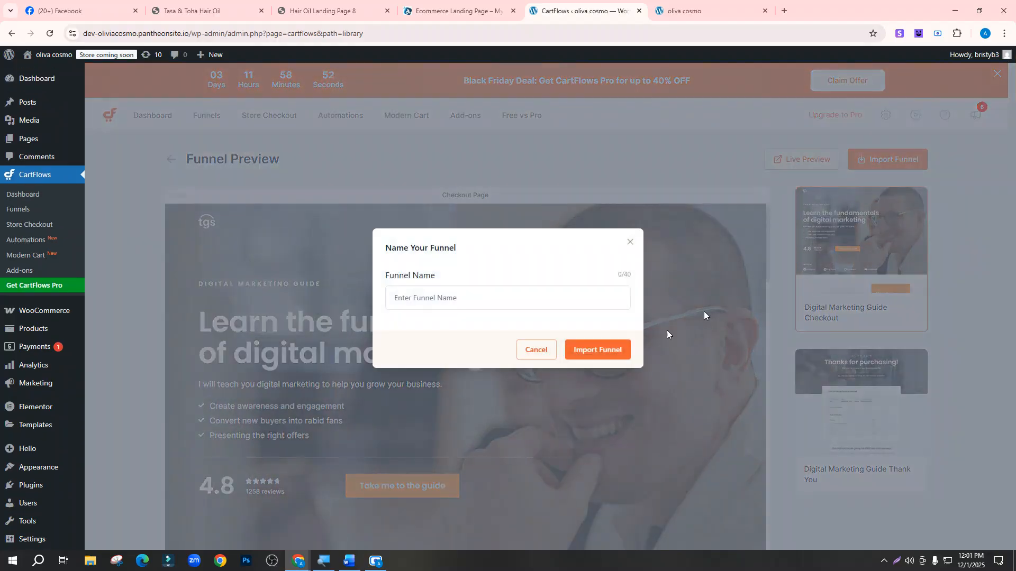
{"action": "left_click", "coordinate": [420, 296]}
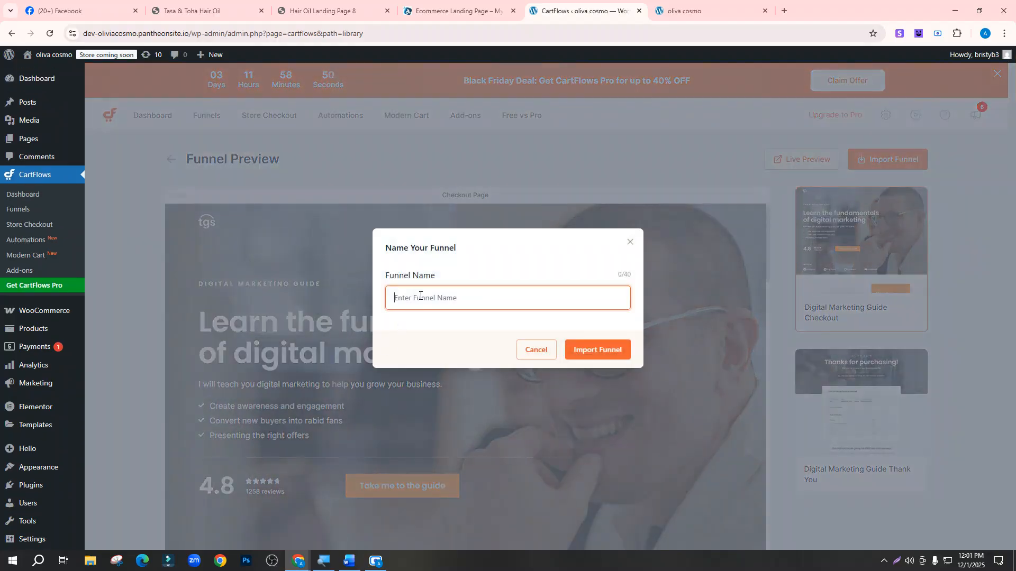
{"action": "type", "text": "Lasn"}
{"action": "left_click", "coordinate": [581, 348]}
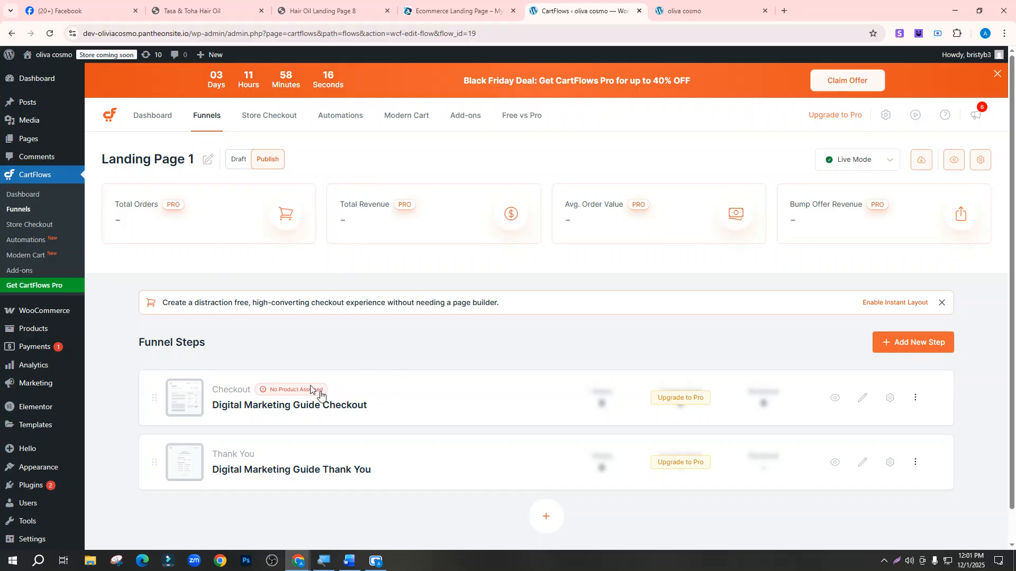
Check the Digital Marketing Guide Checkout step's editor, then open its live view in a new tab
{"action": "scroll", "coordinate": [338, 349], "scroll_direction": "down", "scroll_amount": 1}
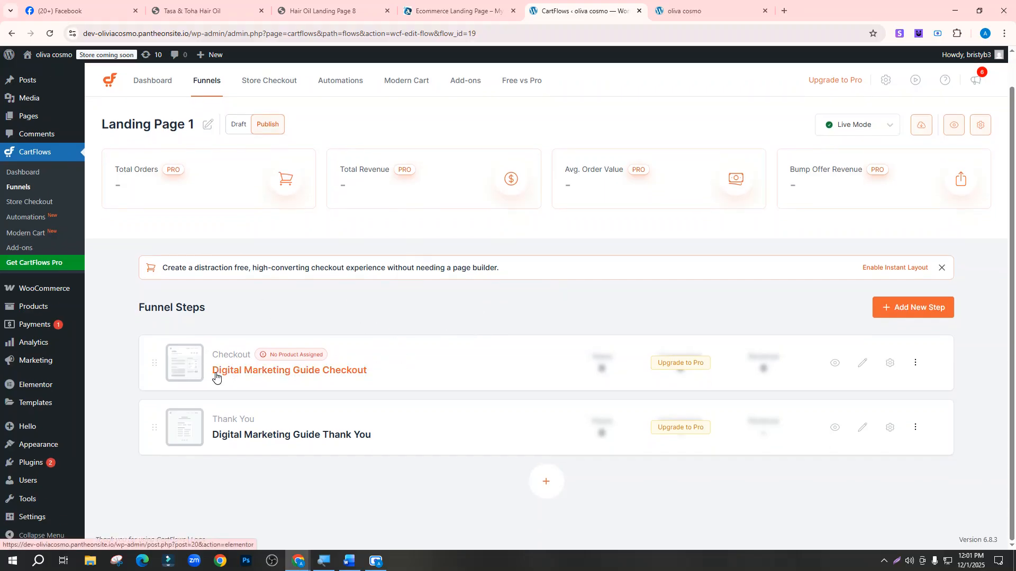
{"action": "left_click", "coordinate": [348, 372]}
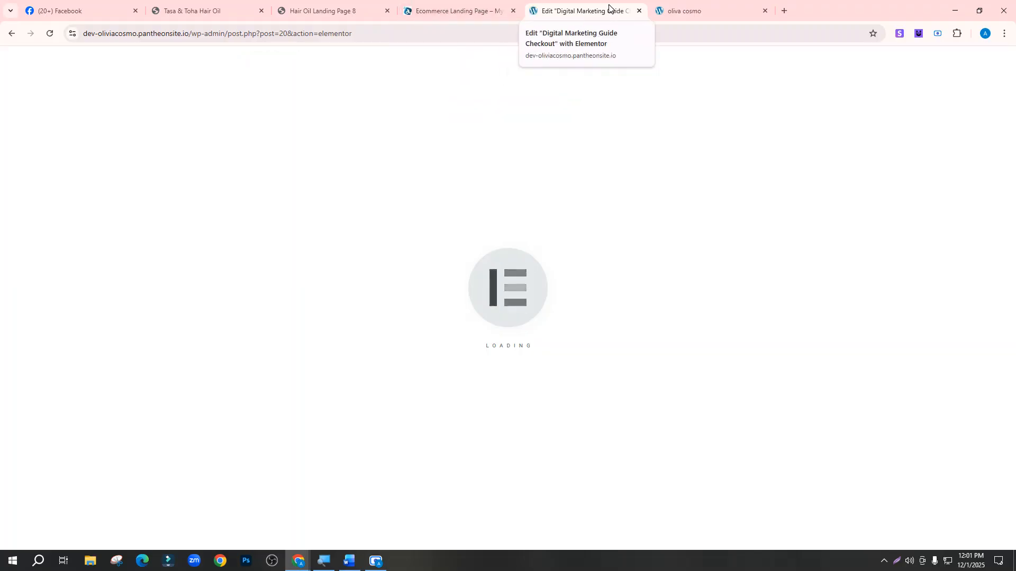
{"action": "left_click", "coordinate": [13, 34]}
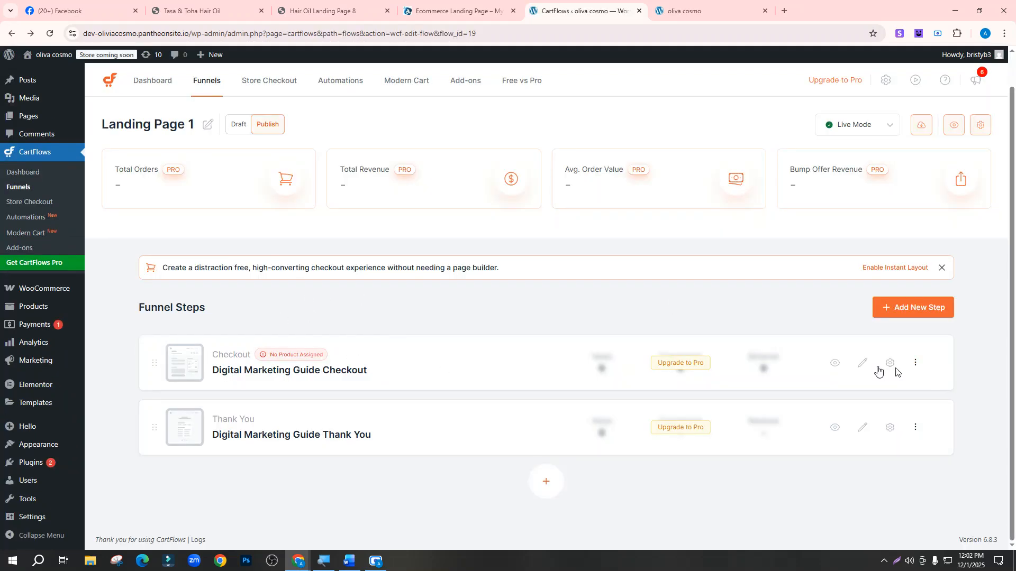
{"action": "right_click", "coordinate": [835, 363]}
{"action": "left_click", "coordinate": [853, 378]}
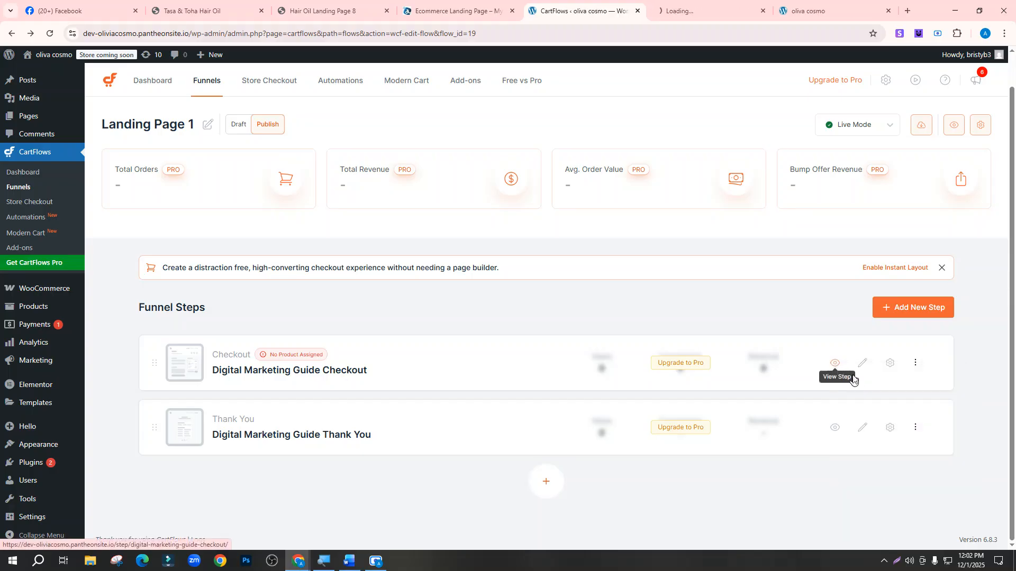
Scroll through the Digital Marketing Guide Checkout live page, then close that tab
{"action": "left_click", "coordinate": [679, 7]}
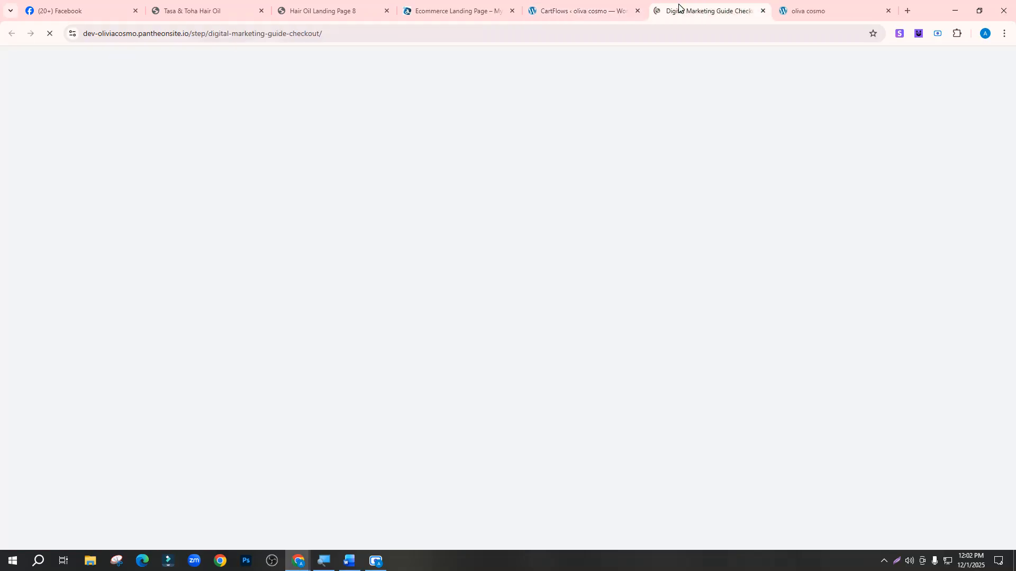
{"action": "scroll", "coordinate": [382, 368], "scroll_direction": "down", "scroll_amount": 10}
{"action": "scroll", "coordinate": [382, 369], "scroll_direction": "down", "scroll_amount": 20}
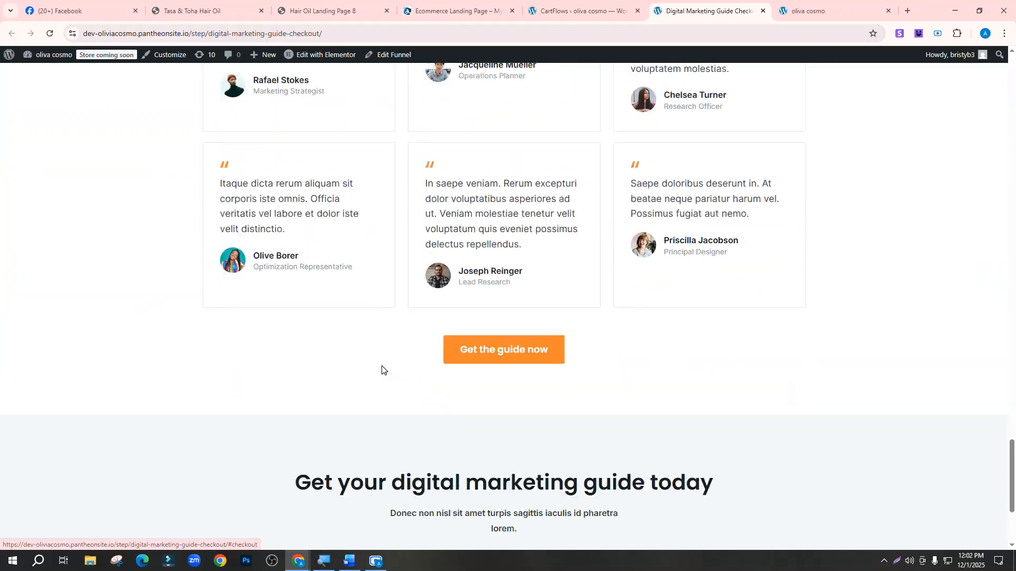
{"action": "scroll", "coordinate": [183, 179], "scroll_direction": "up", "scroll_amount": 10}
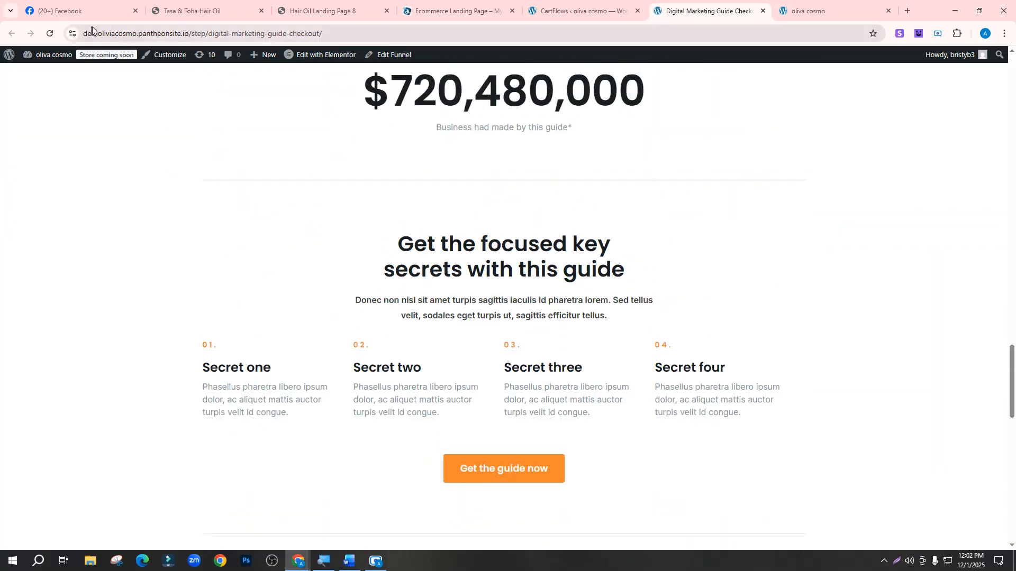
{"action": "left_click_drag", "start_coordinate": [98, 31], "coordinate": [138, 34]}
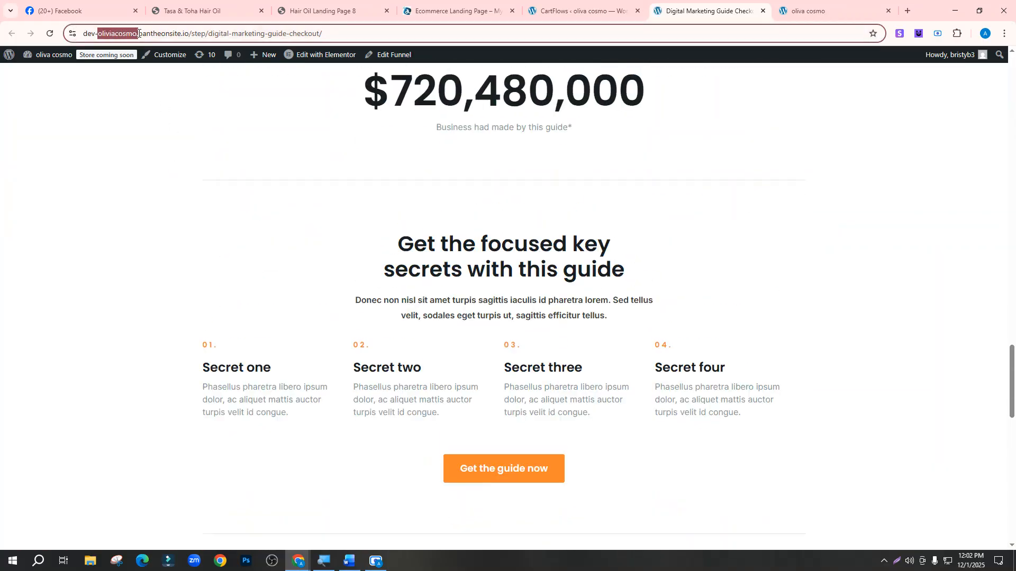
{"action": "scroll", "coordinate": [664, 471], "scroll_direction": "up", "scroll_amount": 10}
{"action": "key", "text": "ctrl+shift+Tab"}
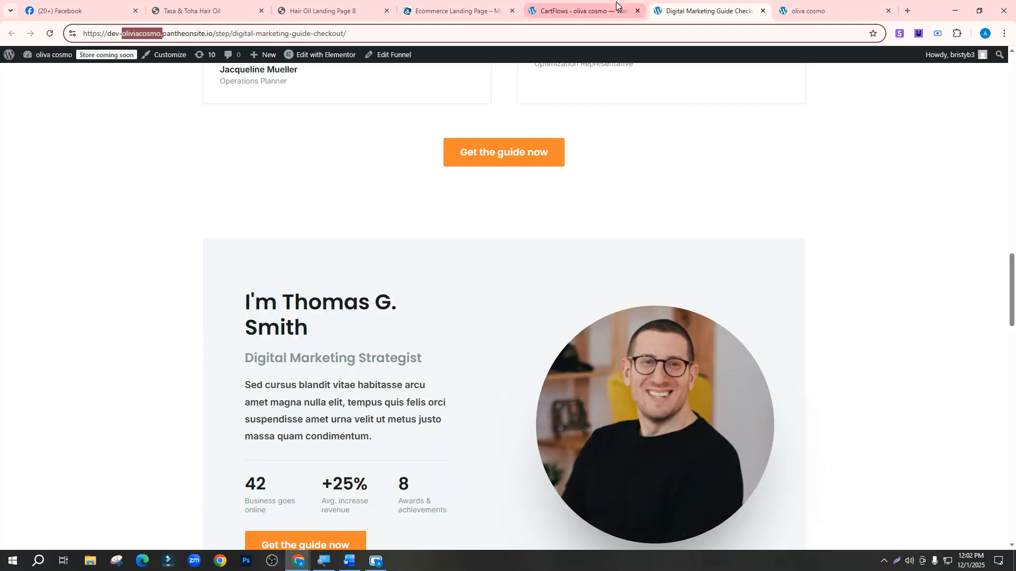
{"action": "left_click", "coordinate": [763, 10]}
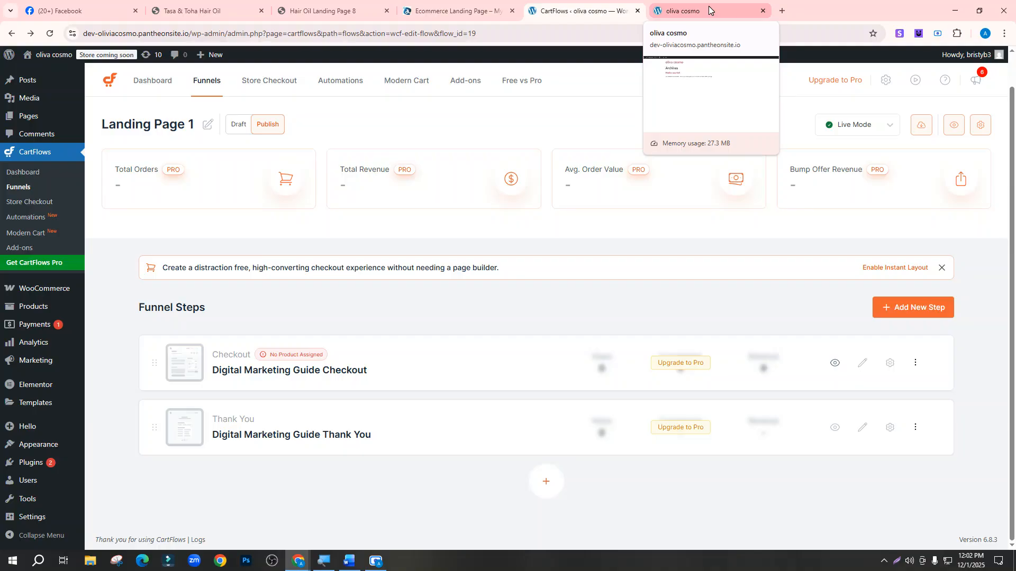
{"action": "mouse_move", "coordinate": [40, 296]}
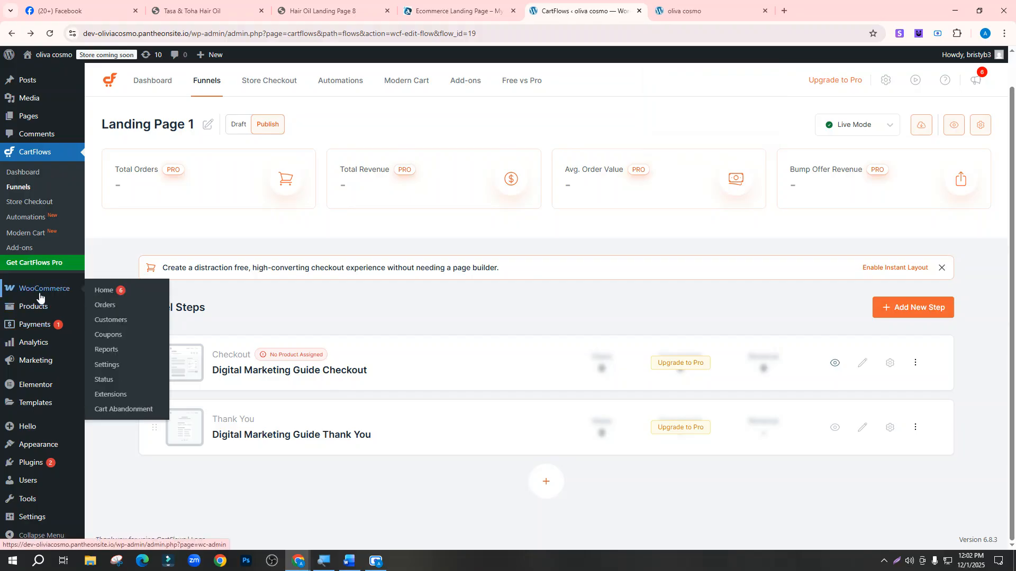
Skip the WooCommerce guided setup, choose Bangladesh — Dhaka as store location, and go to the store
{"action": "scroll", "coordinate": [32, 294], "scroll_direction": "up", "scroll_amount": 1}
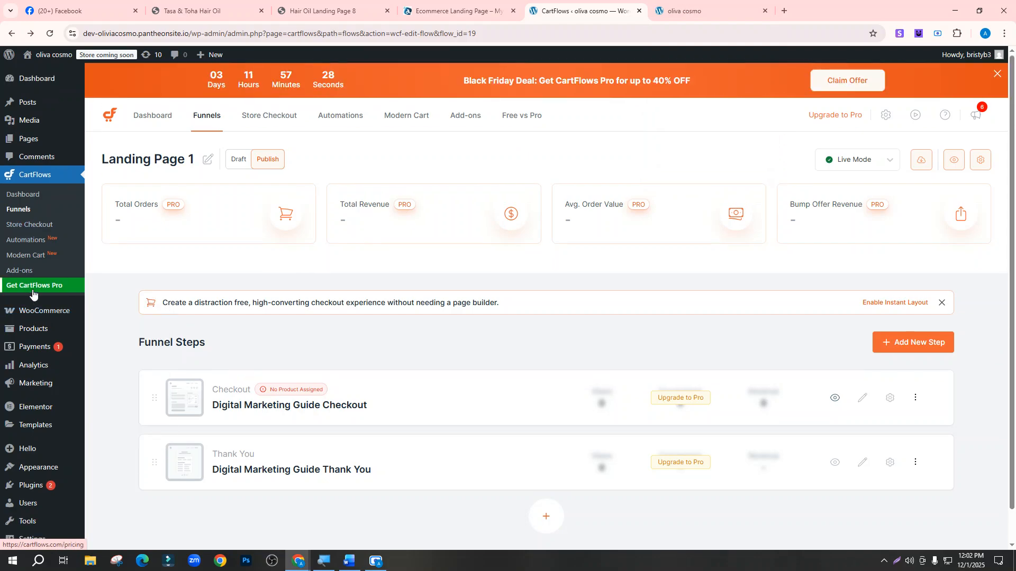
{"action": "scroll", "coordinate": [32, 294], "scroll_direction": "down", "scroll_amount": 1}
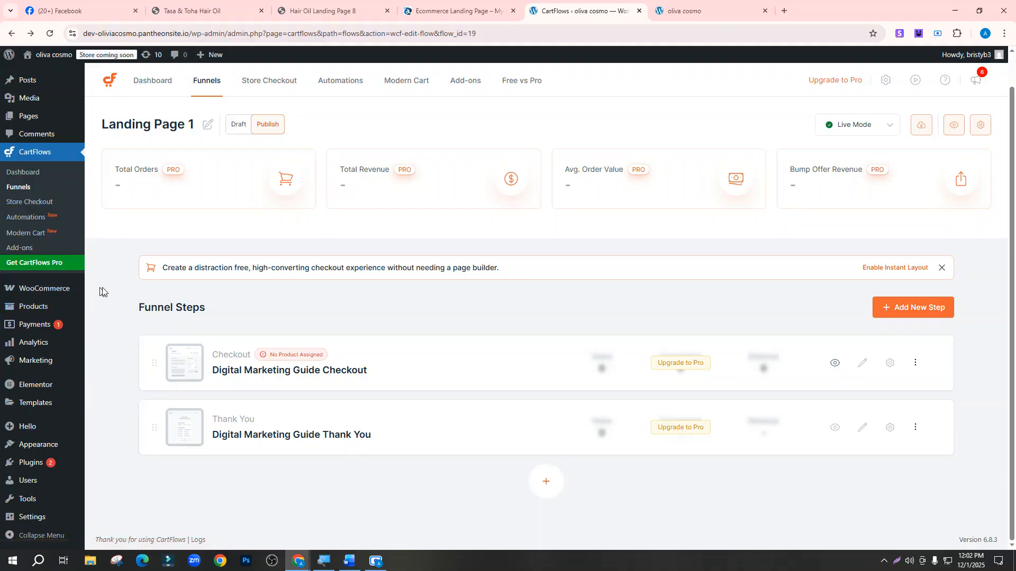
{"action": "left_click", "coordinate": [43, 290]}
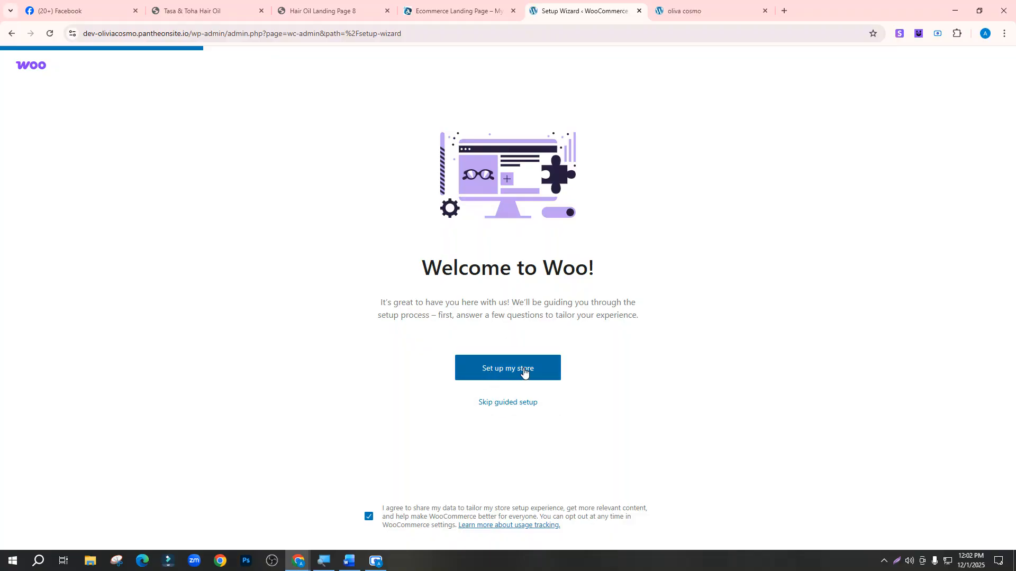
{"action": "left_click", "coordinate": [503, 404]}
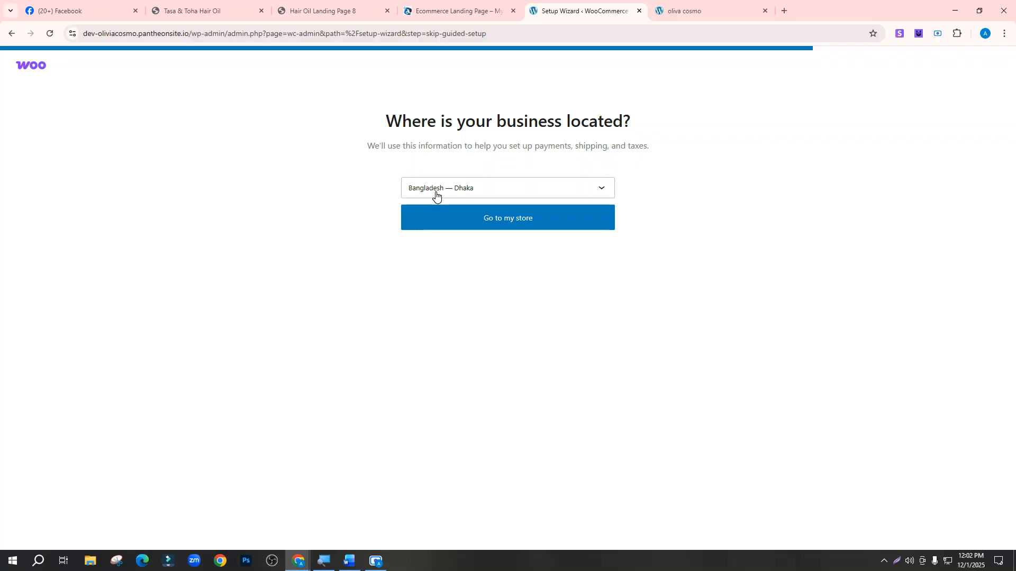
{"action": "left_click", "coordinate": [436, 196]}
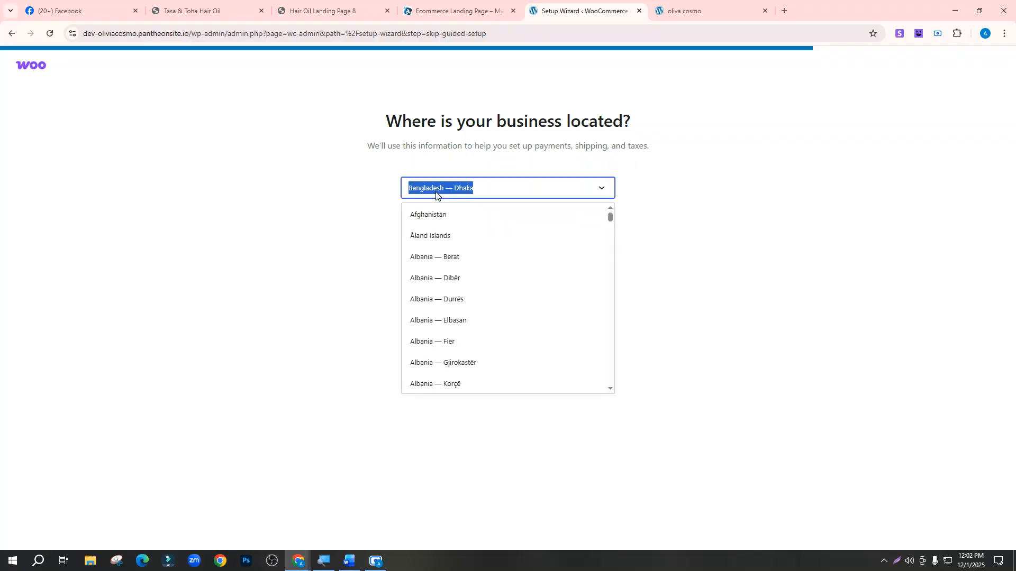
{"action": "left_click", "coordinate": [436, 196]}
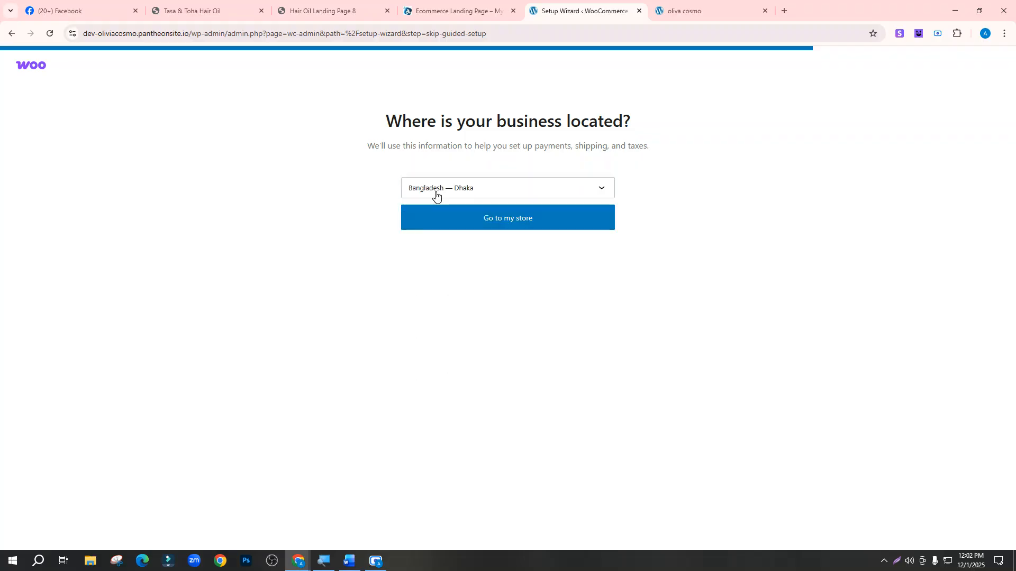
{"action": "left_click", "coordinate": [509, 224]}
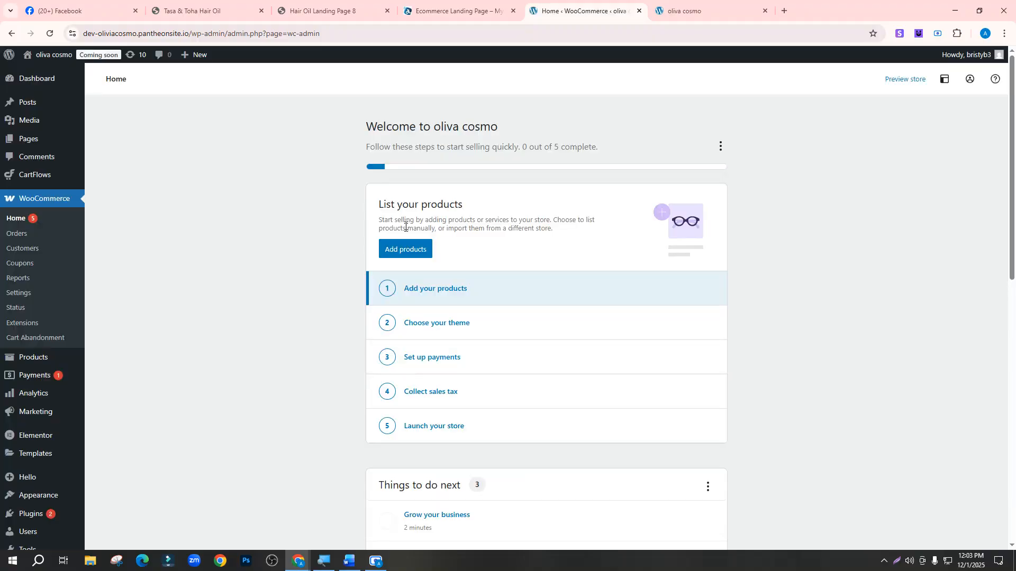
Look over WooCommerce Home, open Add new product, and switch to the hair oil landing page
{"action": "scroll", "coordinate": [458, 326], "scroll_direction": "down", "scroll_amount": 12}
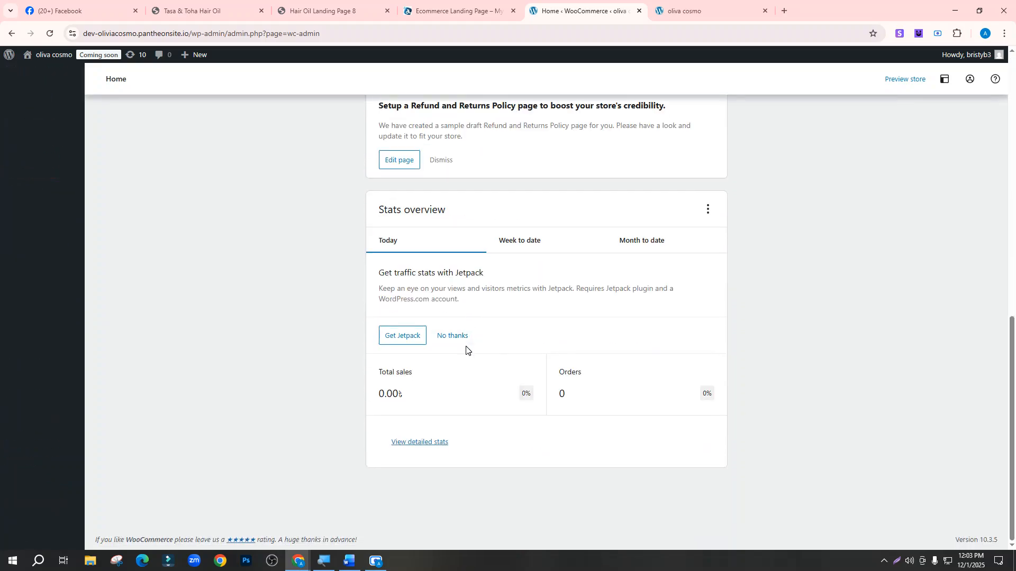
{"action": "scroll", "coordinate": [465, 347], "scroll_direction": "up", "scroll_amount": 10}
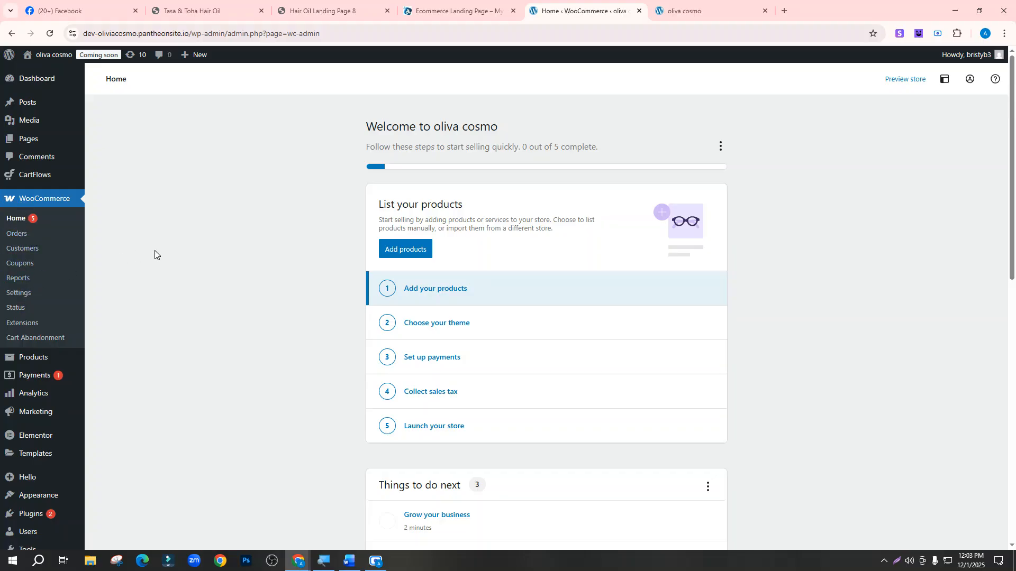
{"action": "mouse_move", "coordinate": [32, 359]}
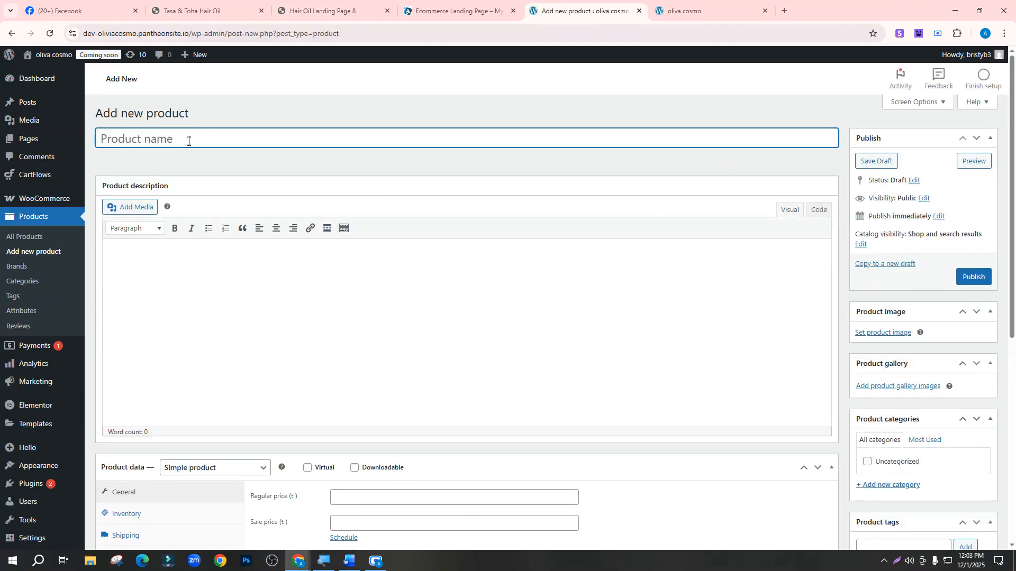
{"action": "left_click", "coordinate": [318, 10]}
Copy the first bundle's title from the hair oil page's Your Products section
{"action": "scroll", "coordinate": [532, 262], "scroll_direction": "down", "scroll_amount": 15}
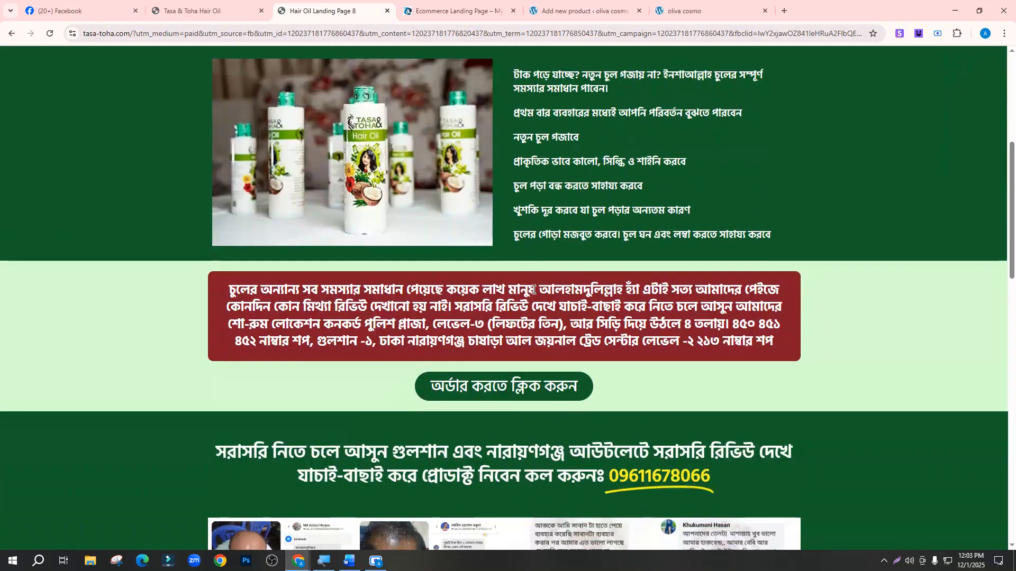
{"action": "scroll", "coordinate": [533, 304], "scroll_direction": "down", "scroll_amount": 6}
{"action": "scroll", "coordinate": [533, 304], "scroll_direction": "up", "scroll_amount": 8}
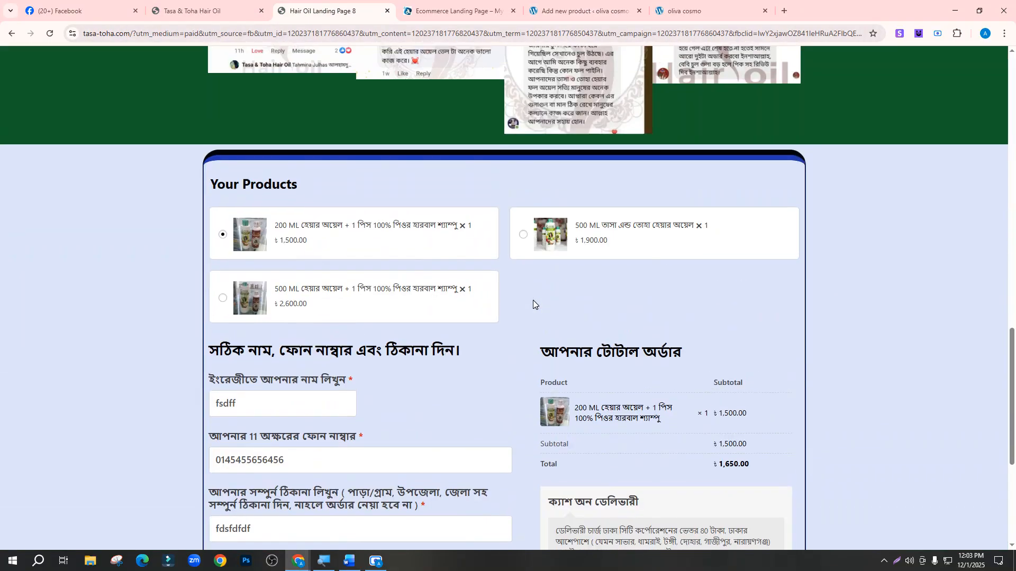
{"action": "scroll", "coordinate": [533, 302], "scroll_direction": "down", "scroll_amount": 3}
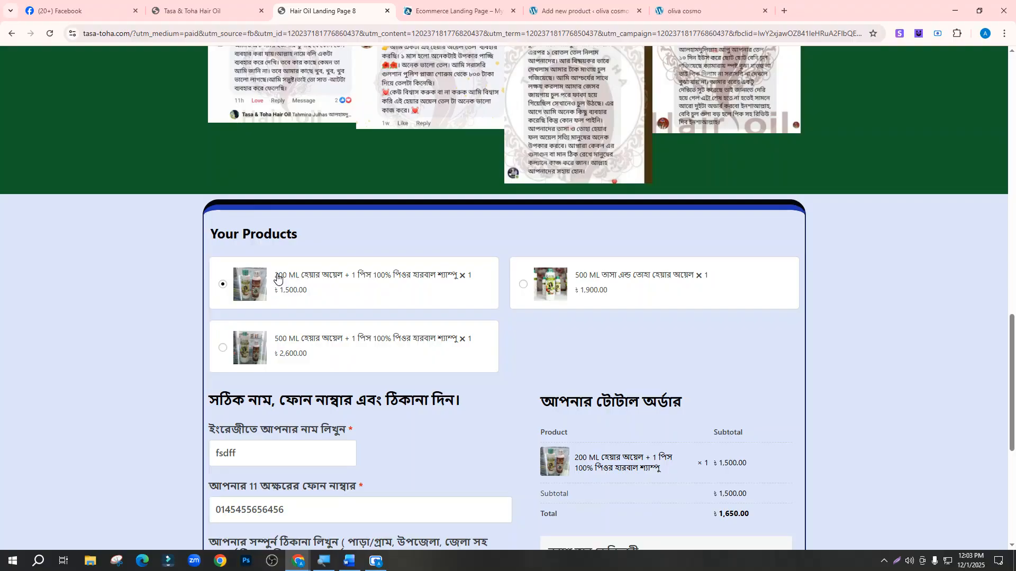
{"action": "scroll", "coordinate": [566, 281], "scroll_direction": "up", "scroll_amount": 15}
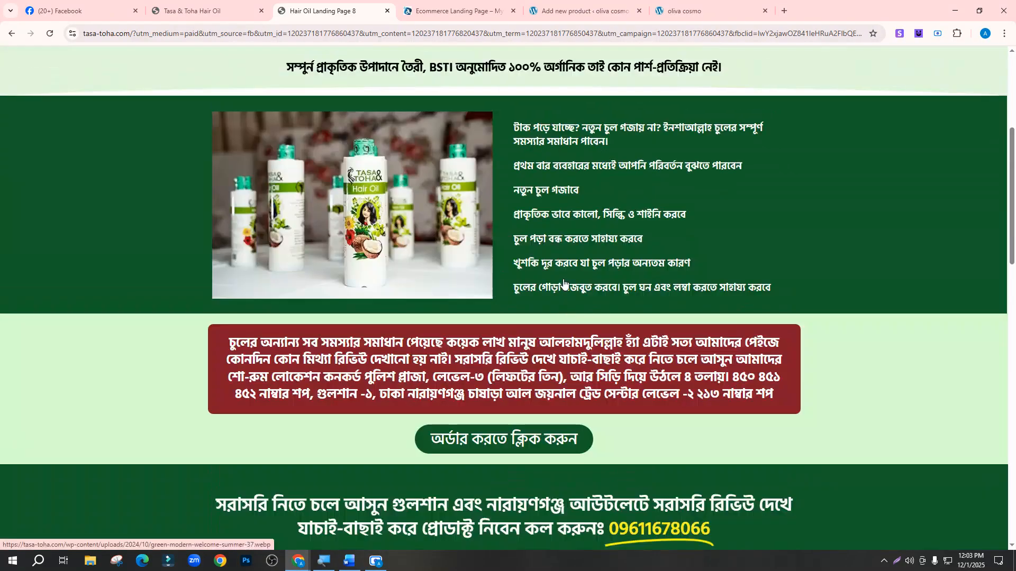
{"action": "scroll", "coordinate": [326, 266], "scroll_direction": "up", "scroll_amount": 1}
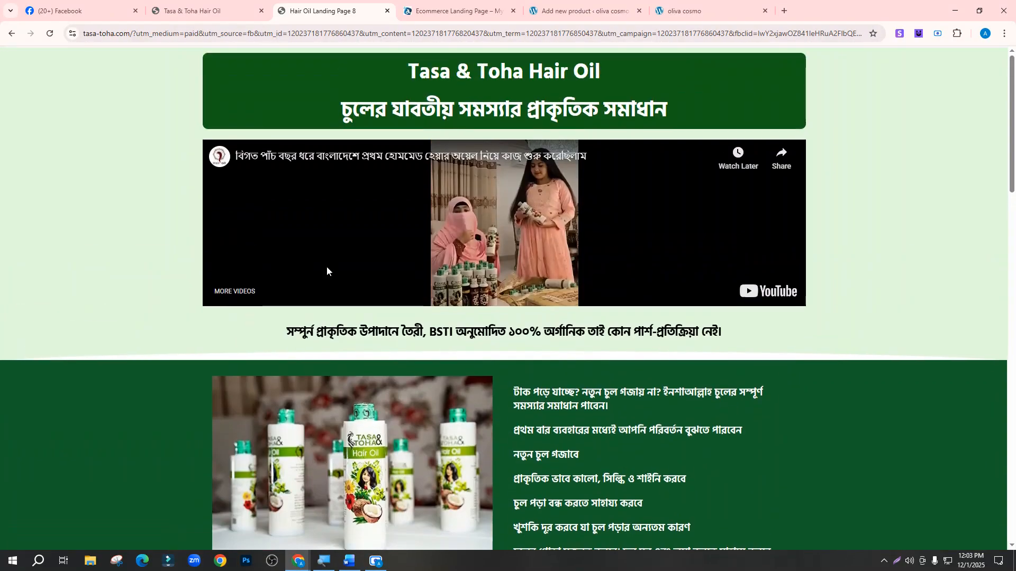
{"action": "scroll", "coordinate": [454, 290], "scroll_direction": "down", "scroll_amount": 4}
{"action": "scroll", "coordinate": [535, 294], "scroll_direction": "down", "scroll_amount": 15}
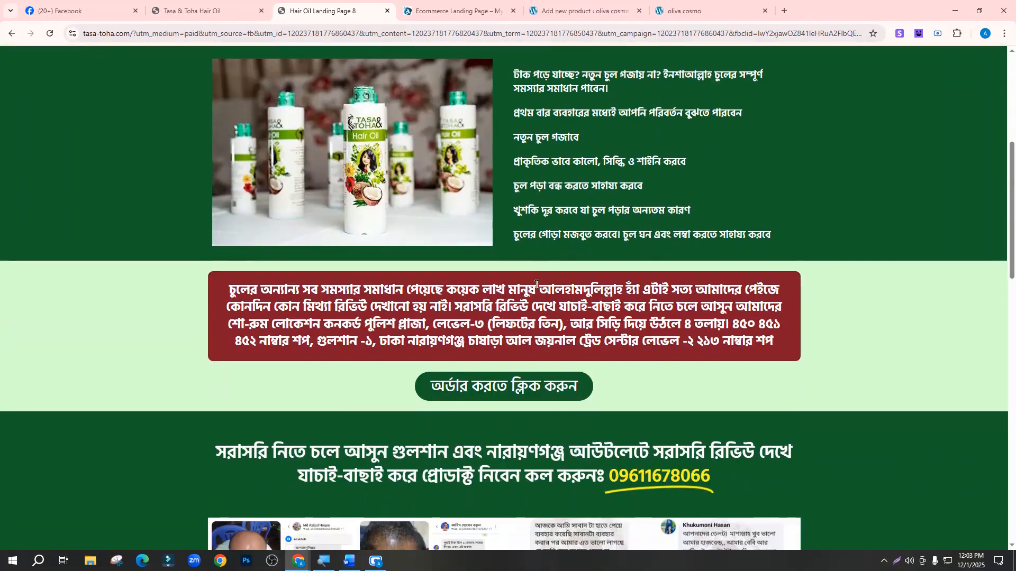
{"action": "scroll", "coordinate": [535, 294], "scroll_direction": "down", "scroll_amount": 4}
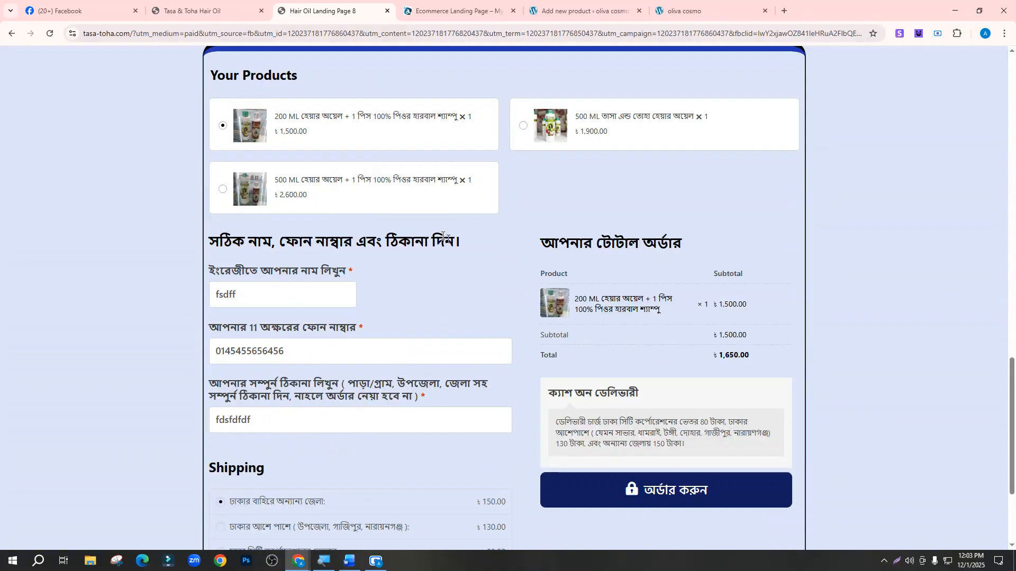
{"action": "left_click_drag", "start_coordinate": [275, 116], "coordinate": [451, 119]}
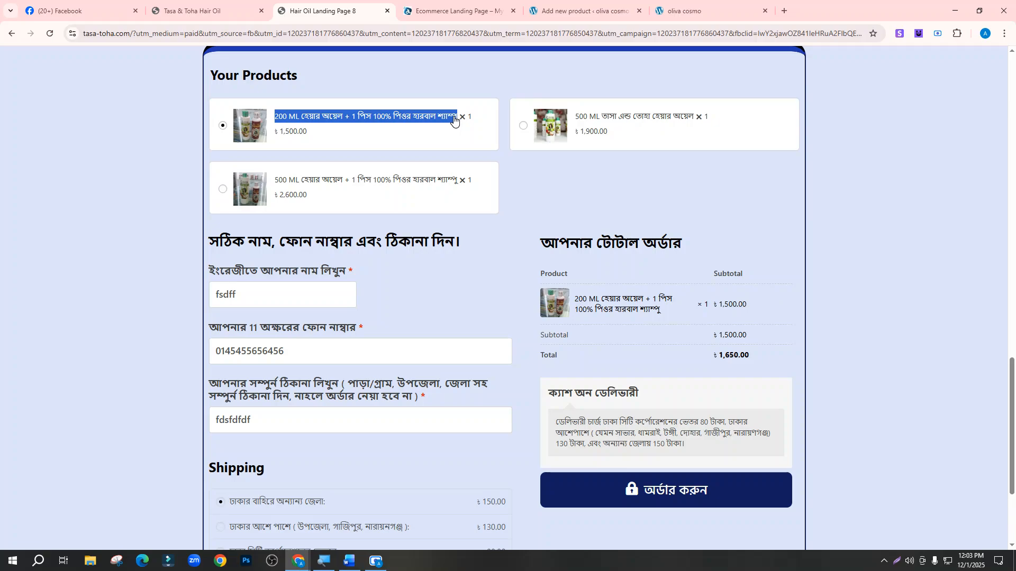
{"action": "scroll", "coordinate": [471, 288], "scroll_direction": "up", "scroll_amount": 20}
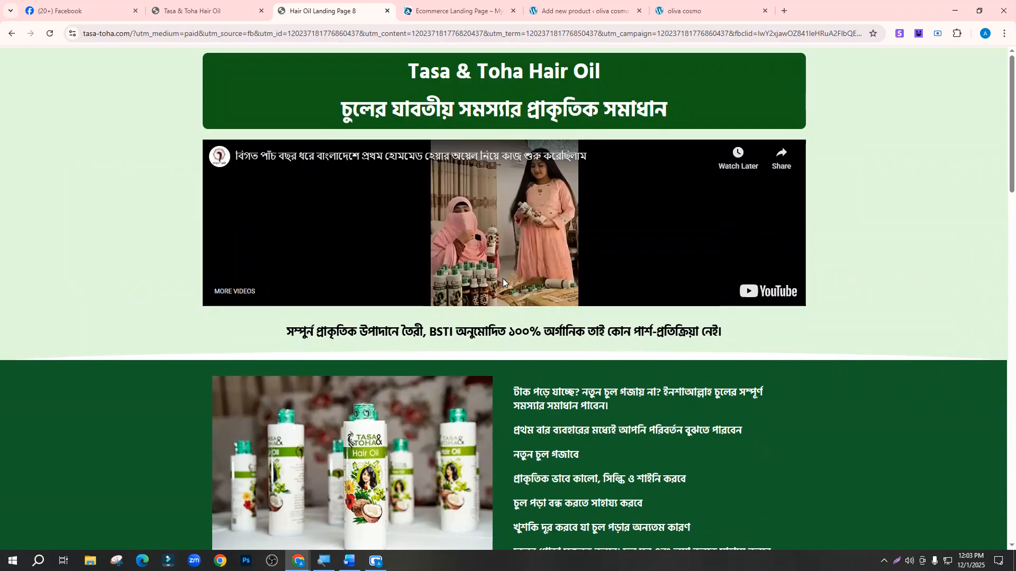
{"action": "left_click", "coordinate": [611, 9]}
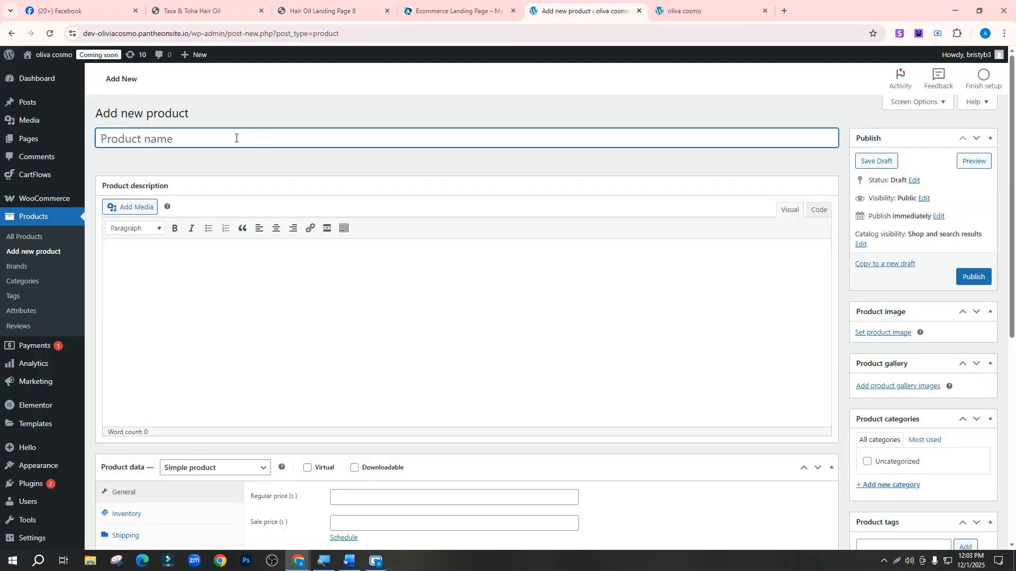
Paste the 200 ML hair oil and herbal shampoo title as product name, description 'dfdsfd'
{"action": "type", "text": "200 ML হেয়ার অয়েল + 1 পিস 100% পিওর হারবাল শ্যাম্পু"}
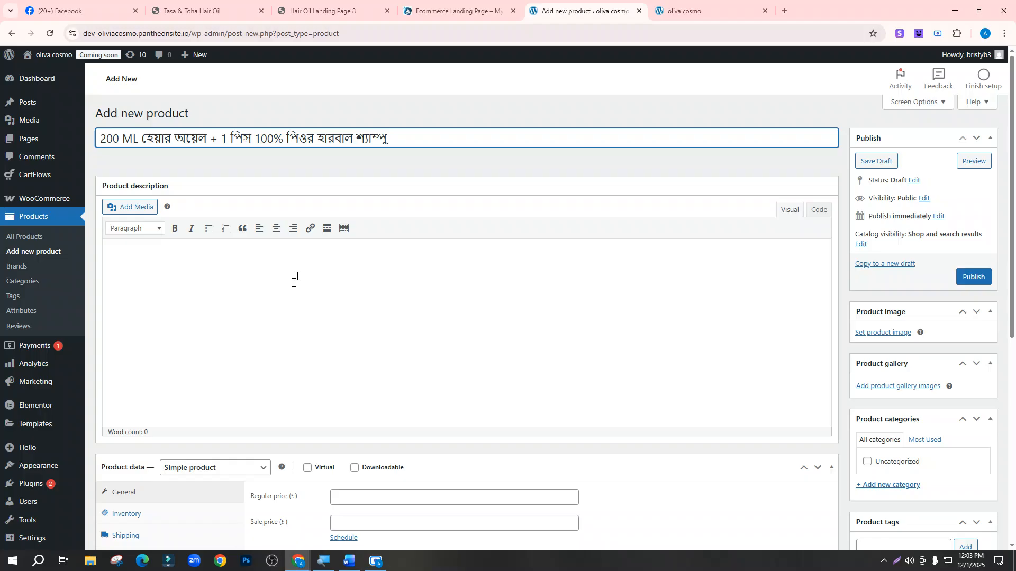
{"action": "left_click", "coordinate": [171, 279]}
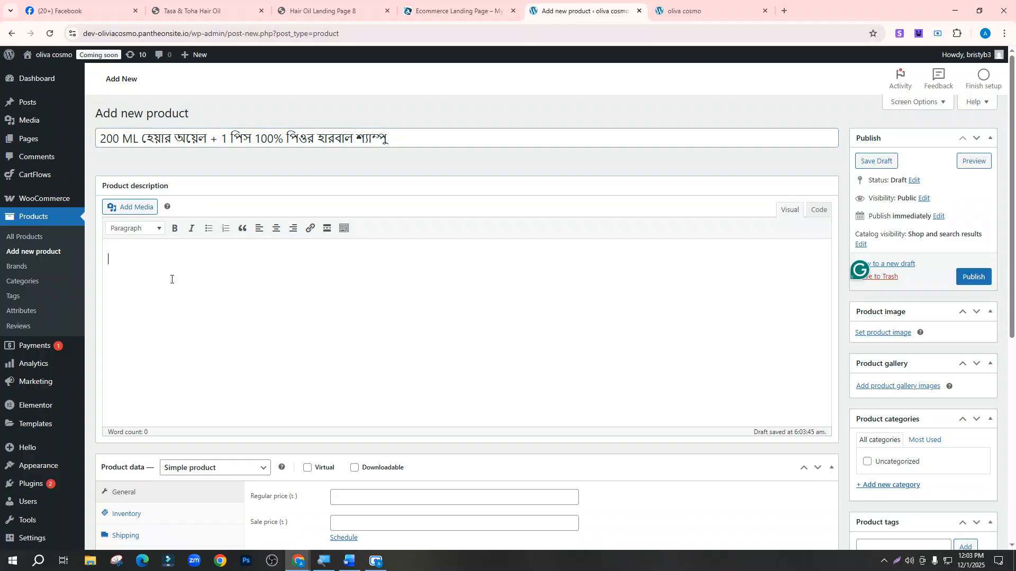
{"action": "type", "text": "dfdsfd"}
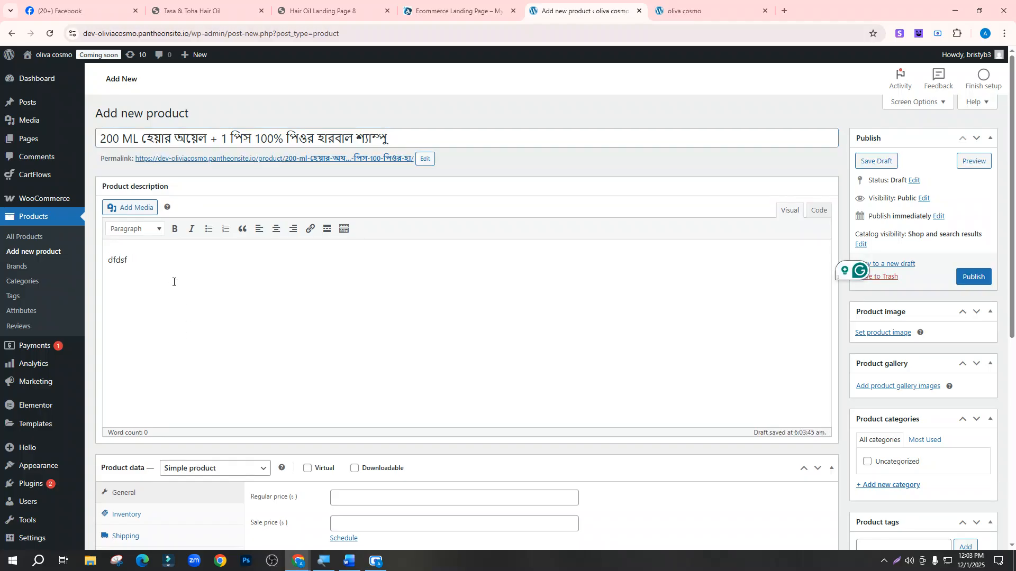
{"action": "scroll", "coordinate": [241, 312], "scroll_direction": "down", "scroll_amount": 5}
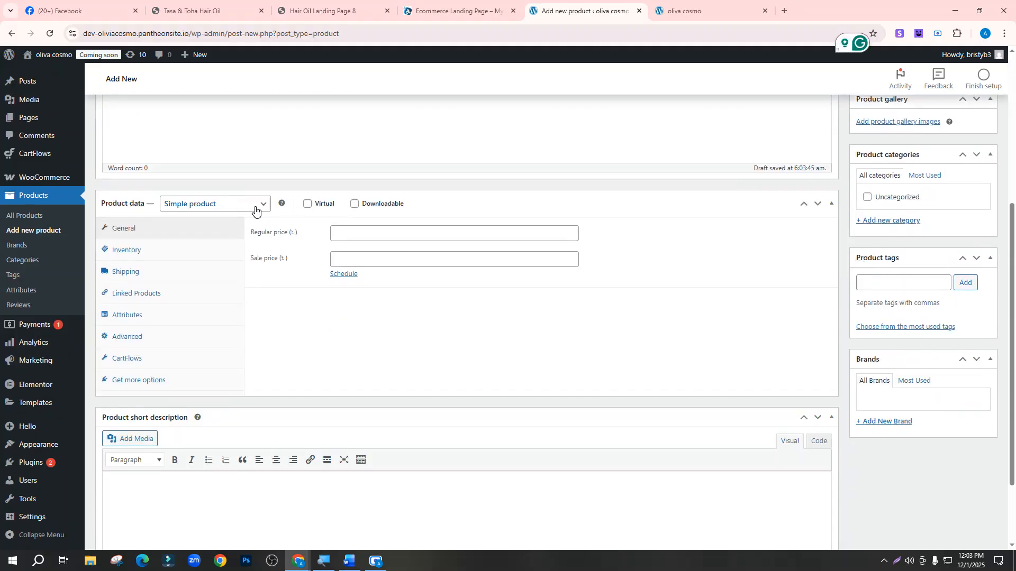
Enter the 2000 regular price after comparing the Tasa & Toha product prices
{"action": "left_click", "coordinate": [346, 231]}
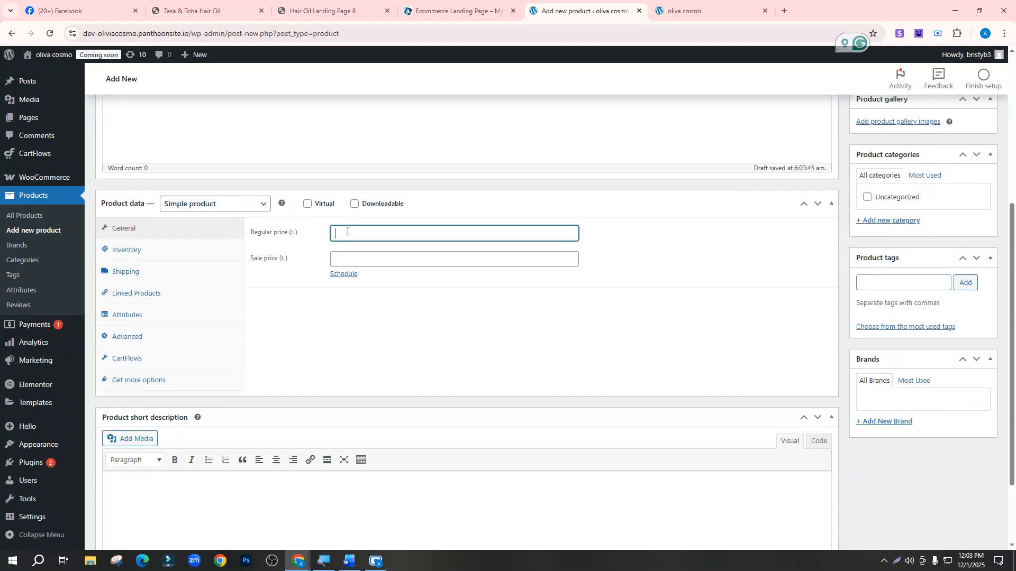
{"action": "left_click", "coordinate": [453, 13]}
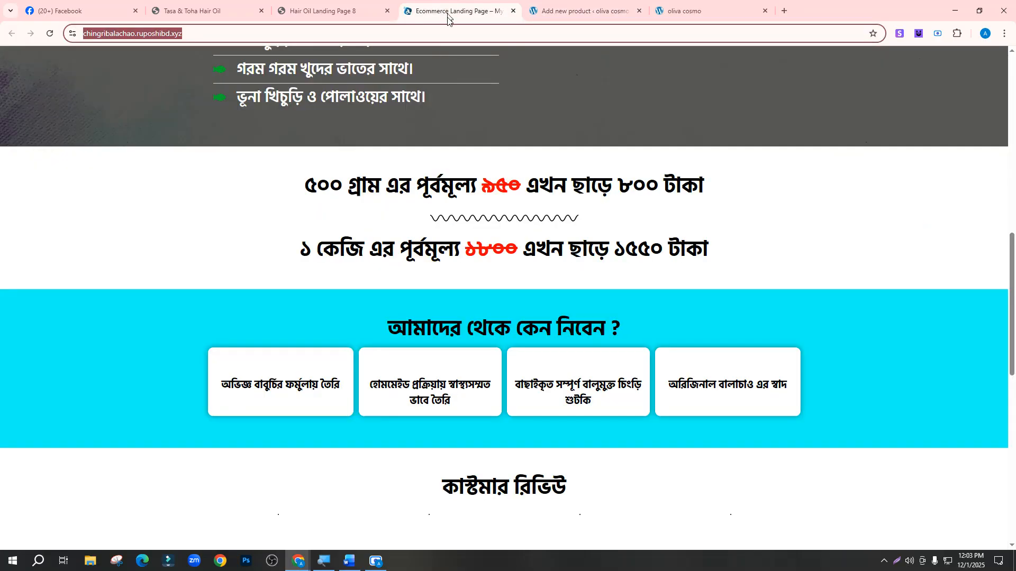
{"action": "left_click", "coordinate": [332, 8]}
{"action": "scroll", "coordinate": [501, 317], "scroll_direction": "down", "scroll_amount": 20}
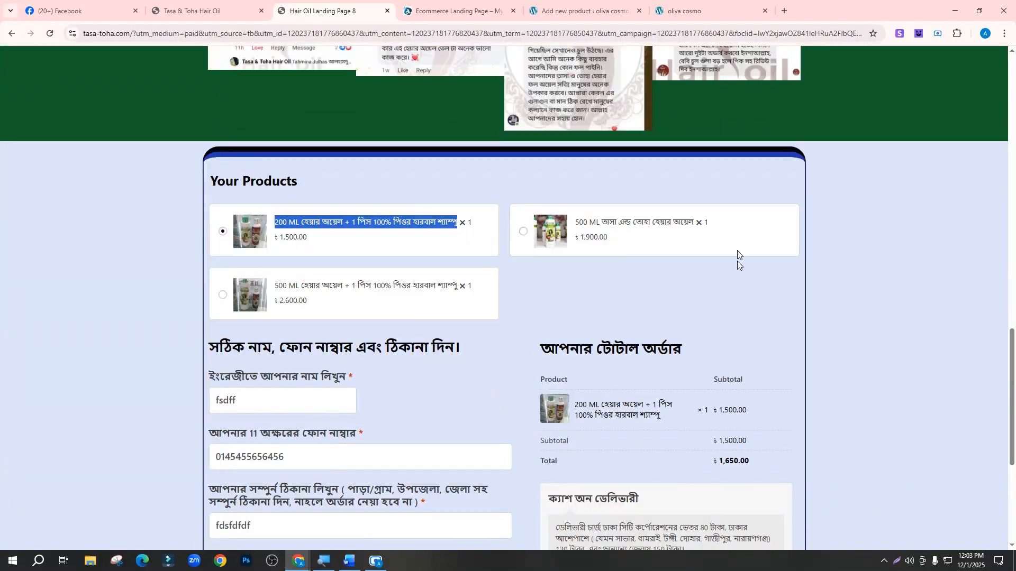
{"action": "left_click", "coordinate": [688, 9]}
{"action": "left_click", "coordinate": [423, 11]}
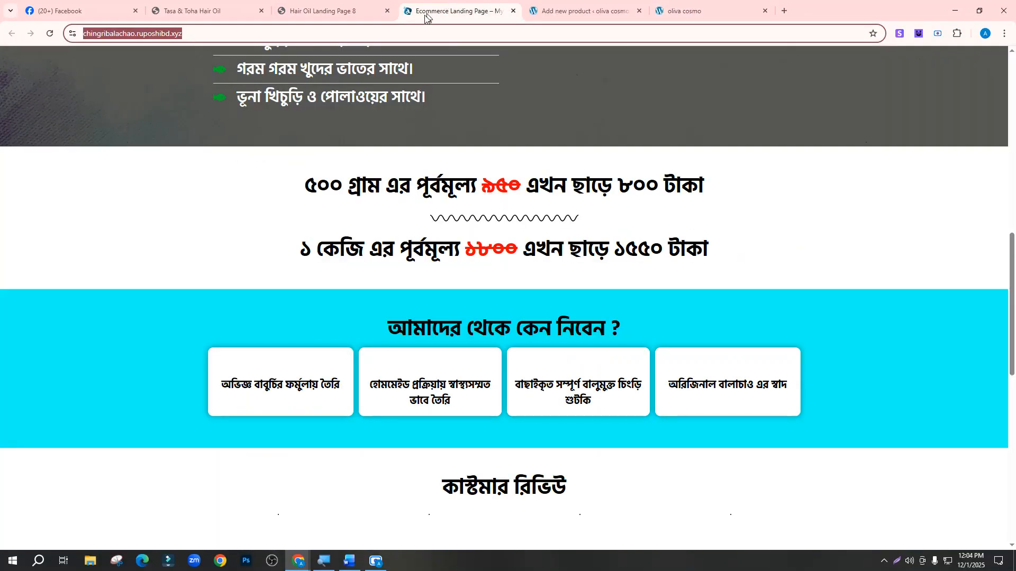
{"action": "left_click", "coordinate": [325, 5]}
{"action": "left_click", "coordinate": [225, 15]}
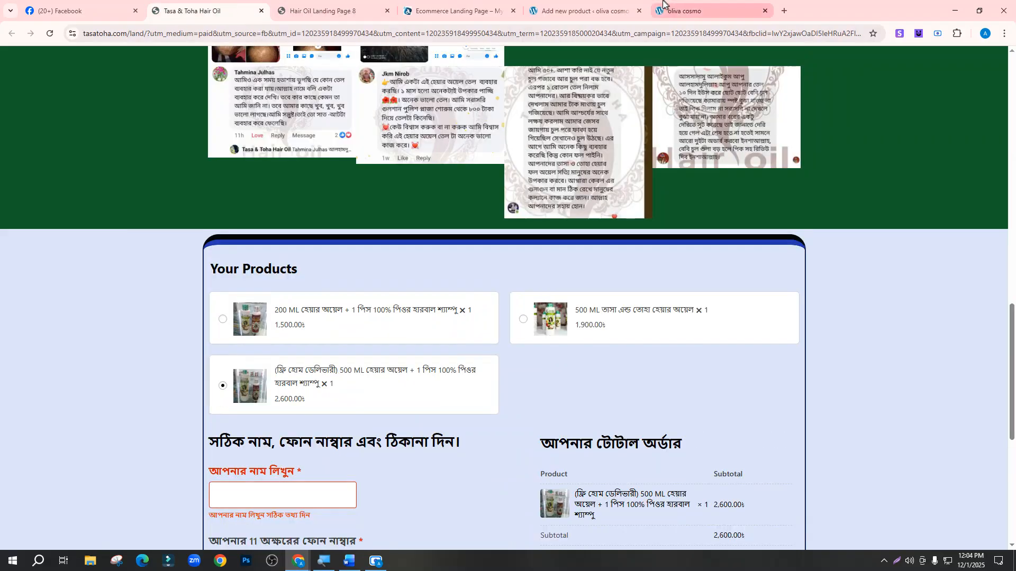
{"action": "left_click", "coordinate": [582, 11]}
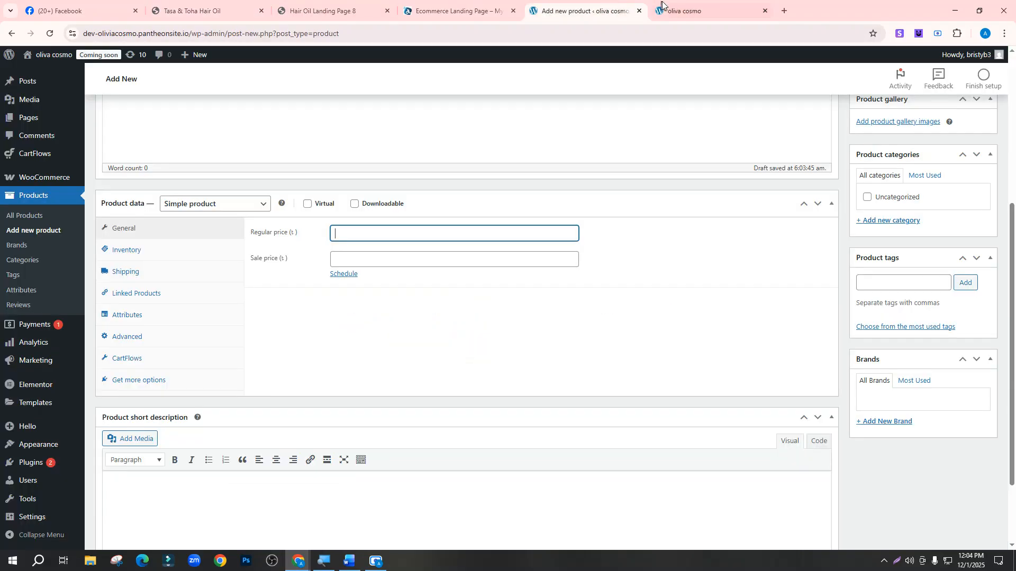
Set the product's sale price to 1500
{"action": "left_click", "coordinate": [350, 260]}
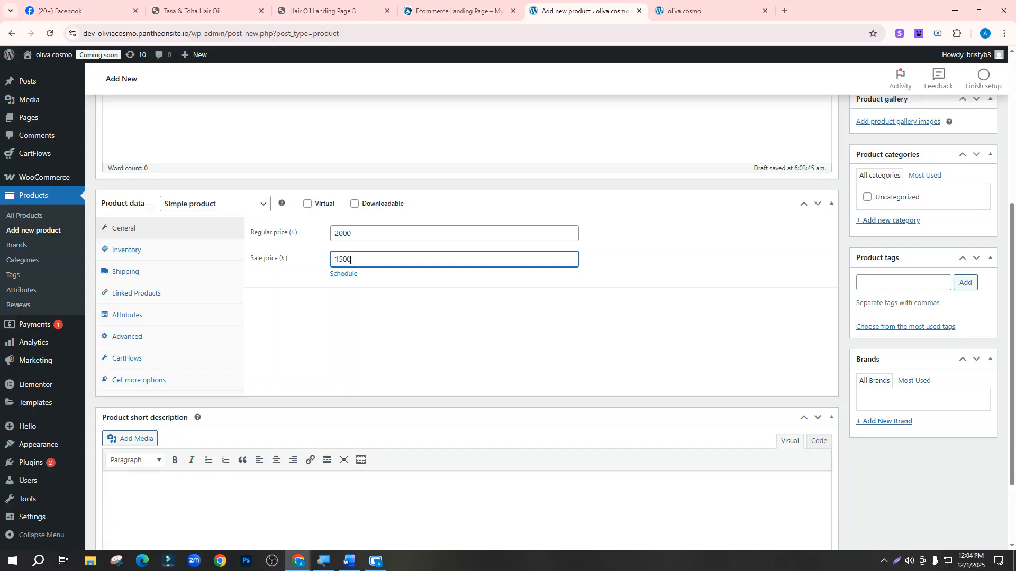
{"action": "type", "text": "15000"}
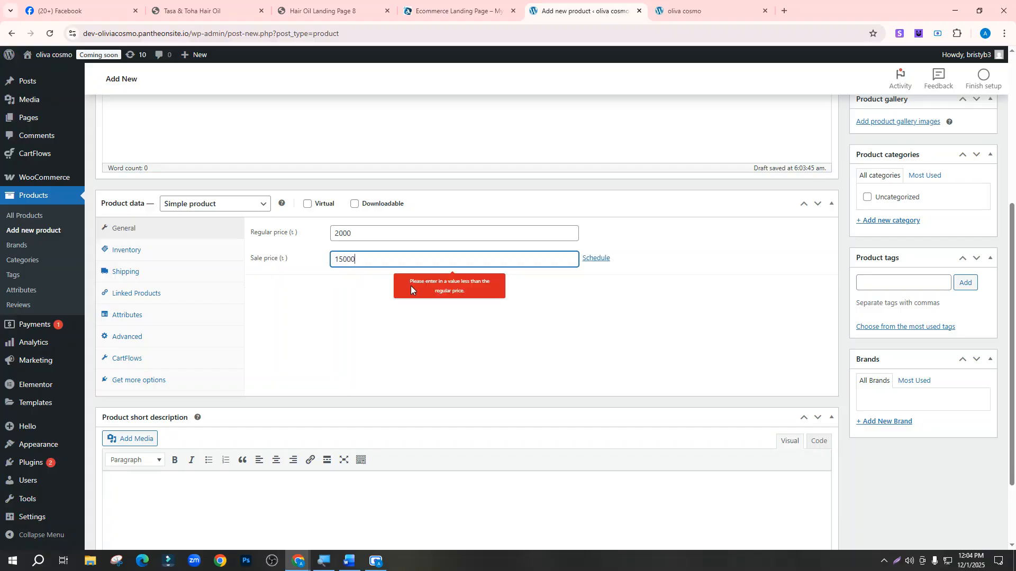
{"action": "key", "text": "BackSpace"}
{"action": "left_click", "coordinate": [695, 253]}
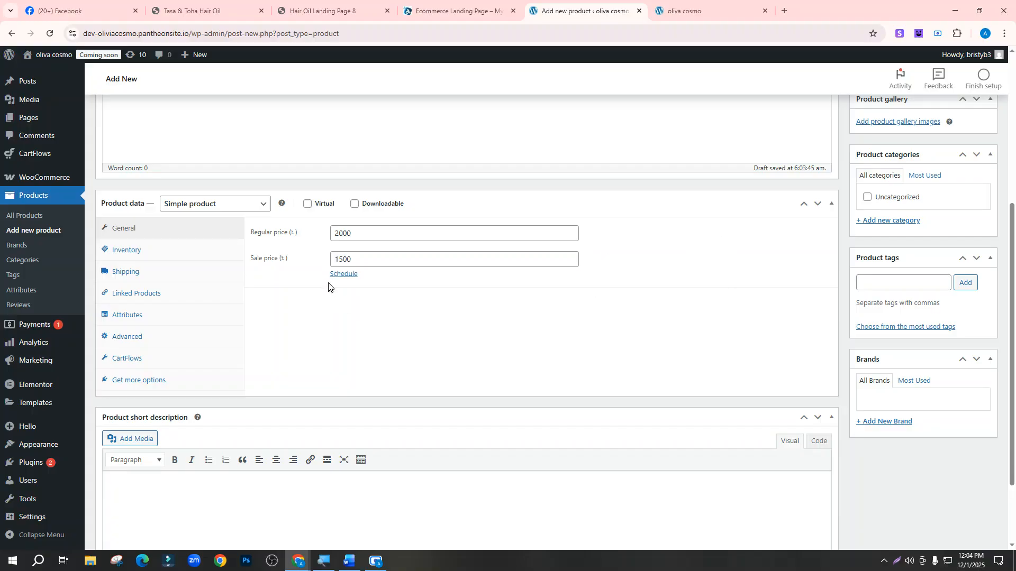
{"action": "scroll", "coordinate": [445, 304], "scroll_direction": "up", "scroll_amount": 5}
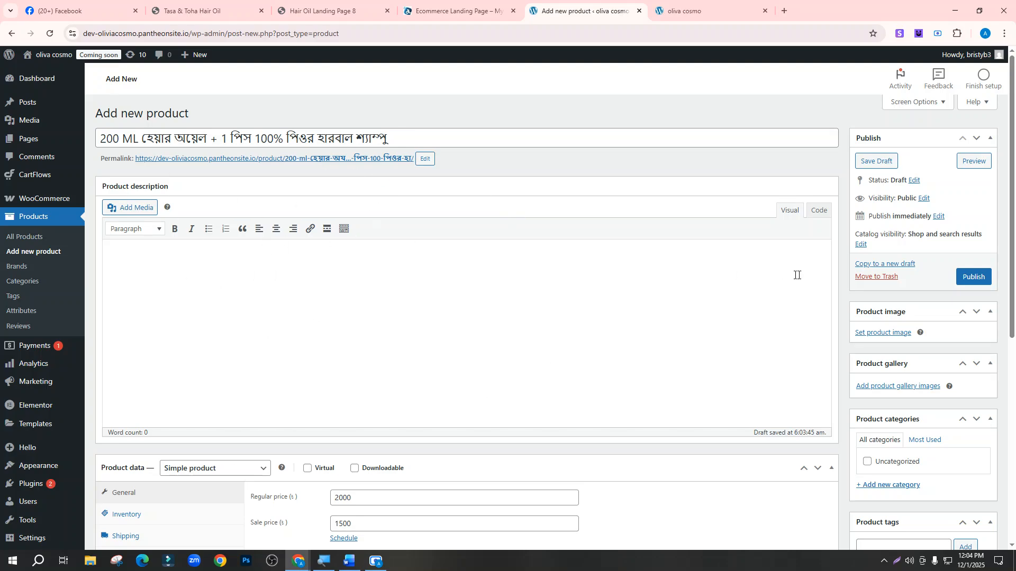
{"action": "scroll", "coordinate": [796, 275], "scroll_direction": "down", "scroll_amount": 3}
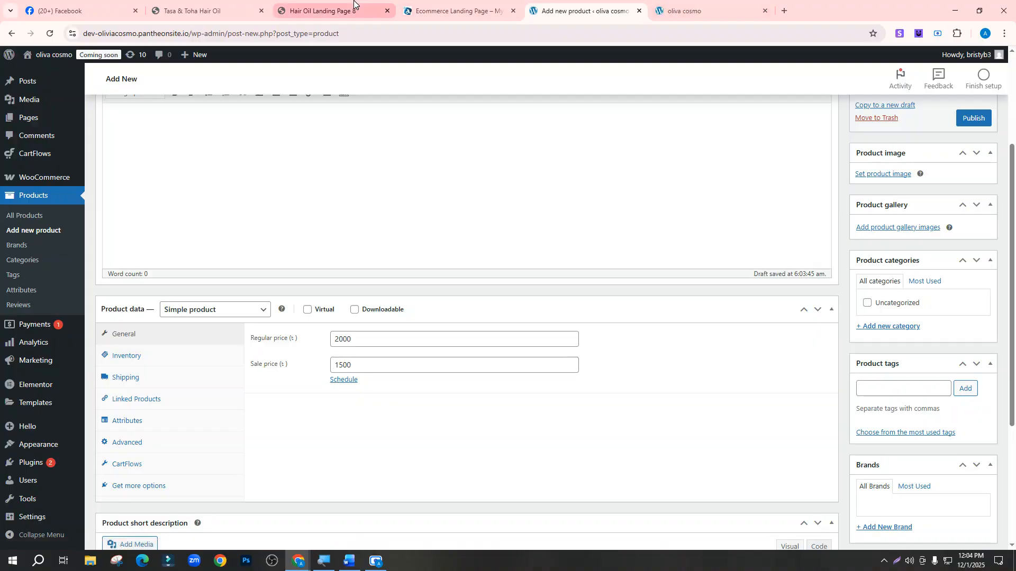
{"action": "left_click", "coordinate": [325, 11]}
Close the Hair Oil Landing Page 8 tab, leaving the Tasa & Toha page showing
{"action": "left_click", "coordinate": [241, 3]}
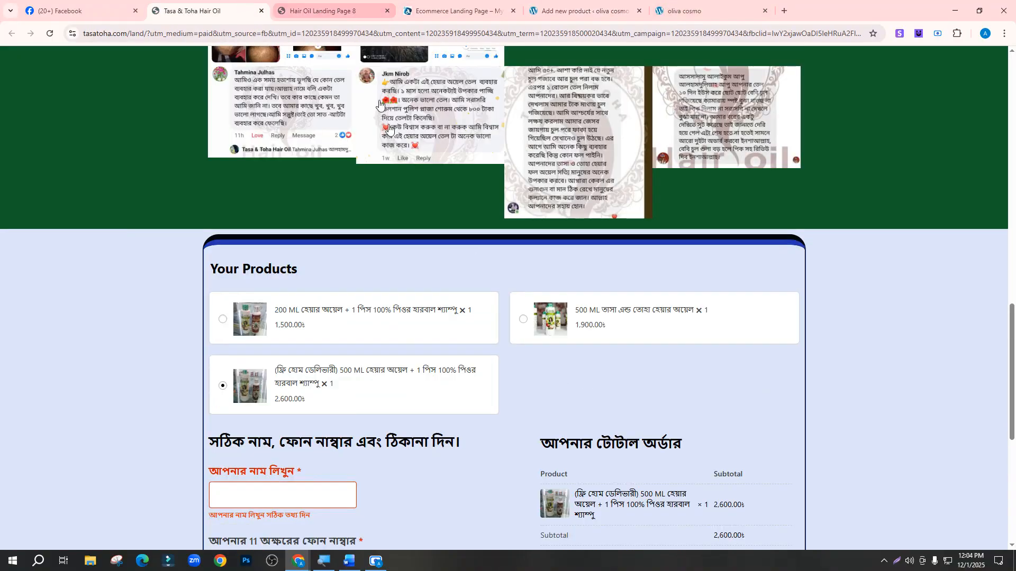
{"action": "scroll", "coordinate": [390, 130], "scroll_direction": "up", "scroll_amount": 10}
{"action": "left_click", "coordinate": [386, 11]}
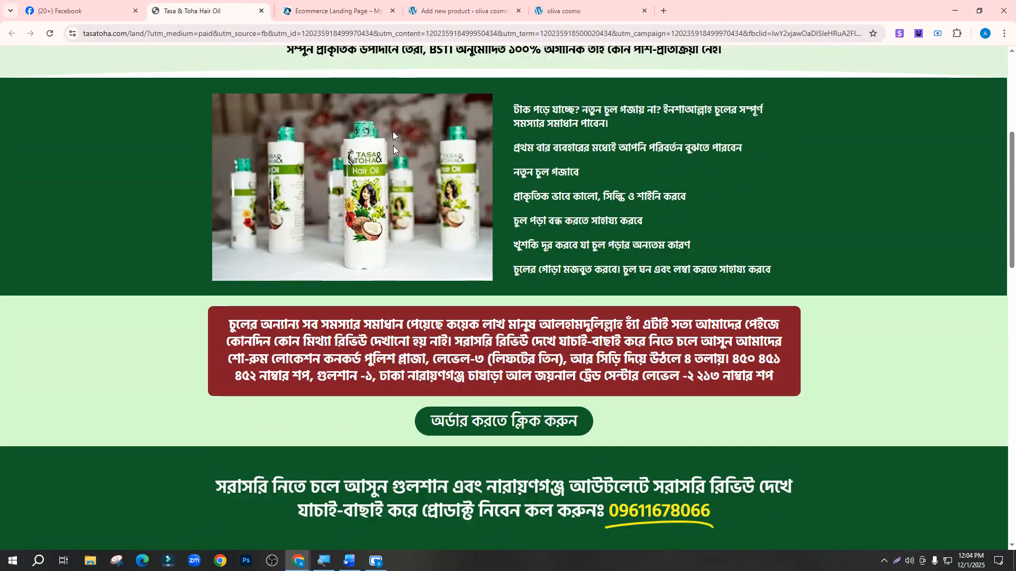
{"action": "scroll", "coordinate": [339, 356], "scroll_direction": "up", "scroll_amount": 5}
{"action": "scroll", "coordinate": [339, 356], "scroll_direction": "down", "scroll_amount": 4}
Copy the bottles product photo and open it in a new tab
{"action": "right_click", "coordinate": [347, 242]}
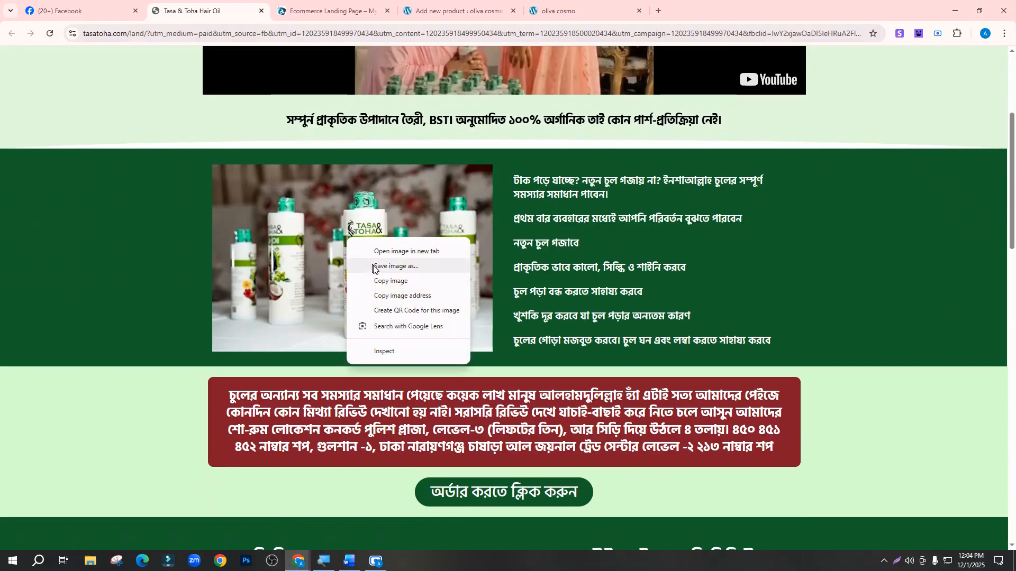
{"action": "left_click", "coordinate": [387, 266]}
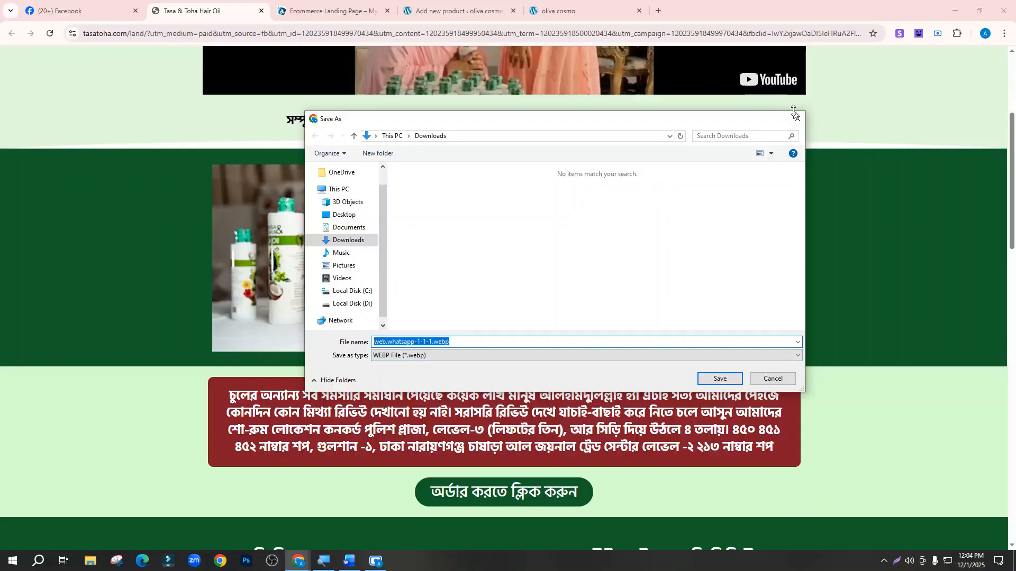
{"action": "left_click", "coordinate": [795, 116]}
{"action": "right_click", "coordinate": [352, 242]}
{"action": "left_click", "coordinate": [399, 290]}
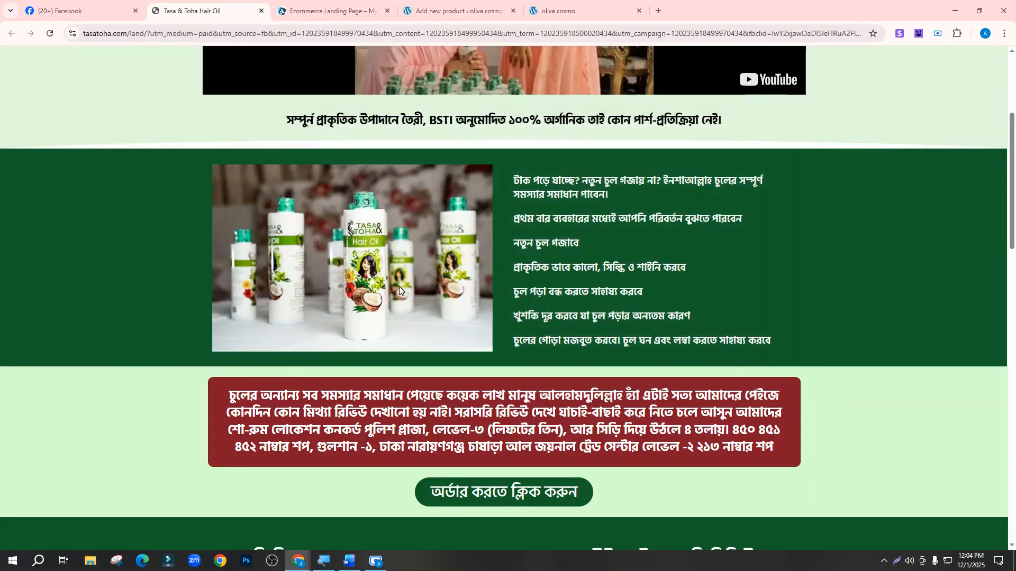
{"action": "right_click", "coordinate": [348, 242]}
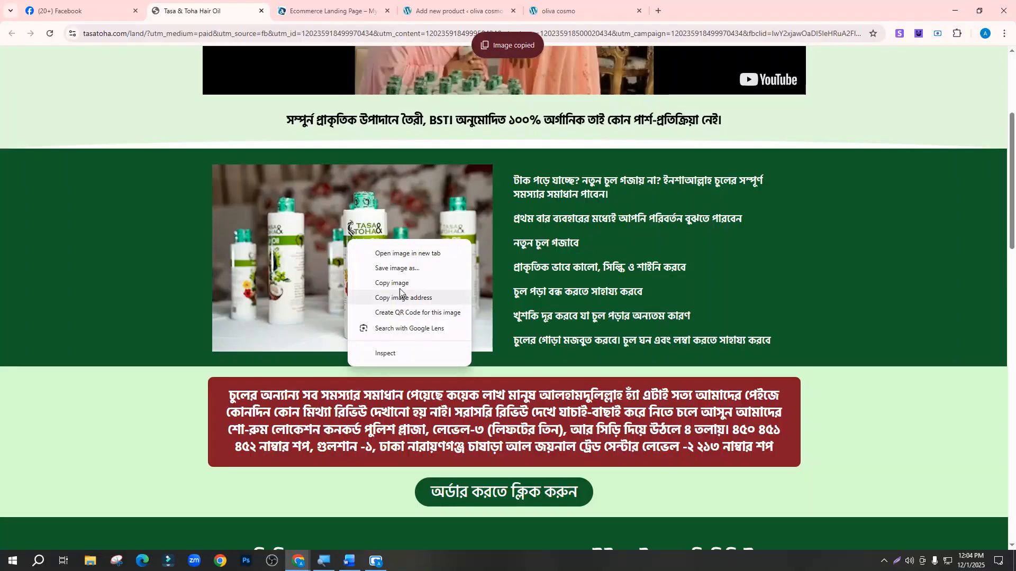
{"action": "left_click", "coordinate": [394, 255]}
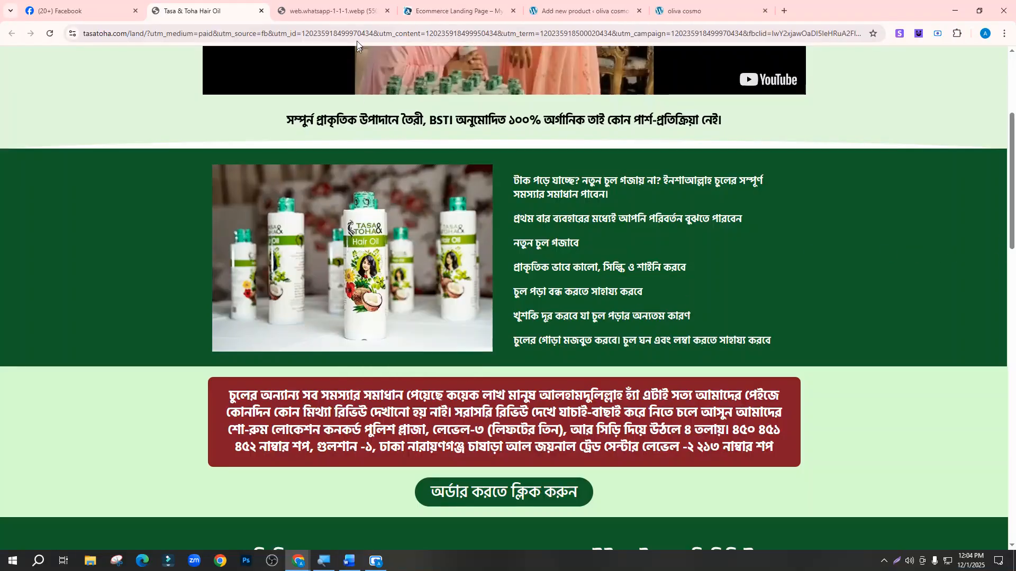
View web.whatsapp-1-1-1.webp on its own, abandon saving it, and return to the landing page
{"action": "left_click", "coordinate": [351, 13]}
{"action": "right_click", "coordinate": [459, 296]}
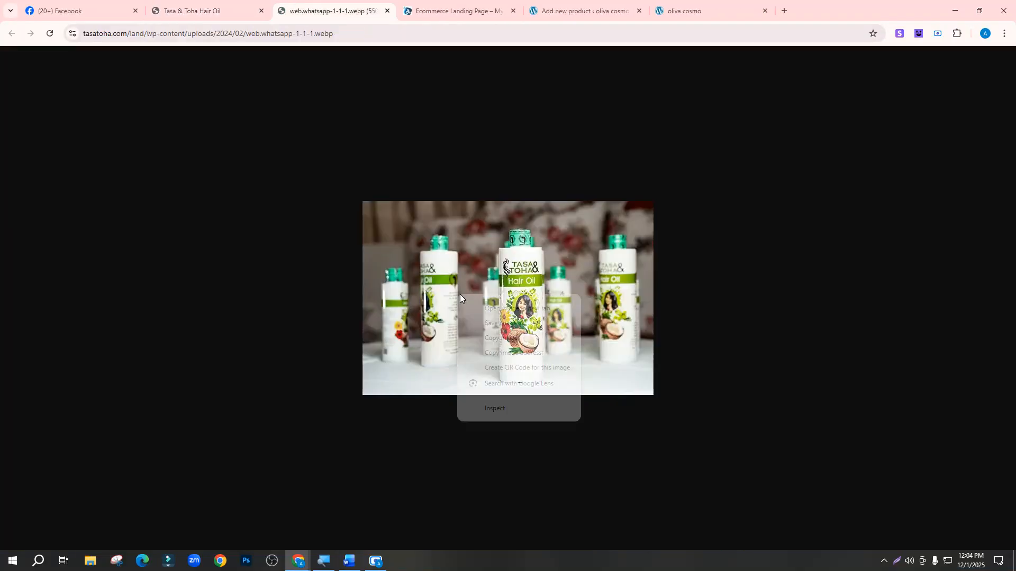
{"action": "left_click", "coordinate": [494, 322]}
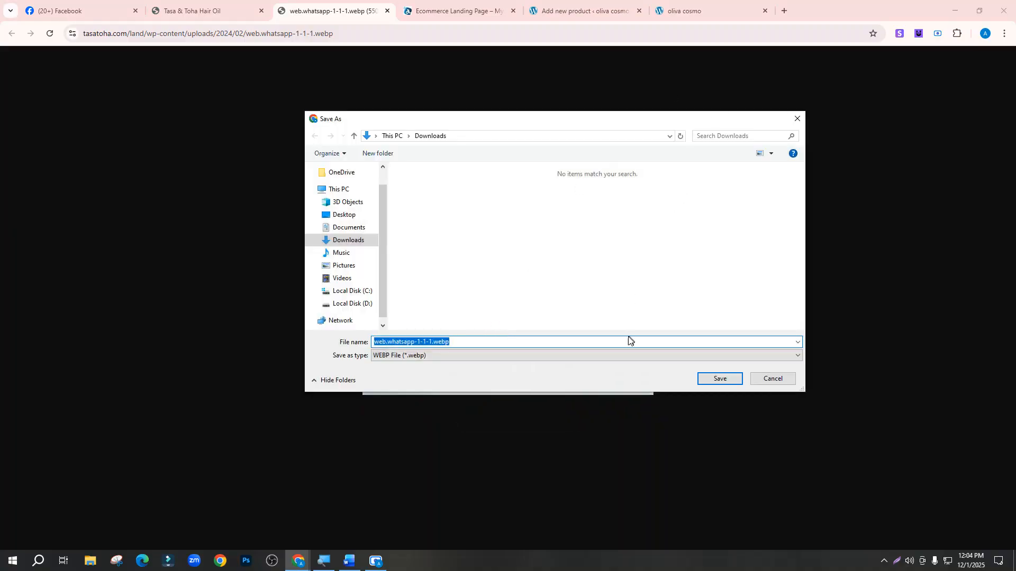
{"action": "left_click", "coordinate": [623, 356]}
{"action": "left_click", "coordinate": [796, 121]}
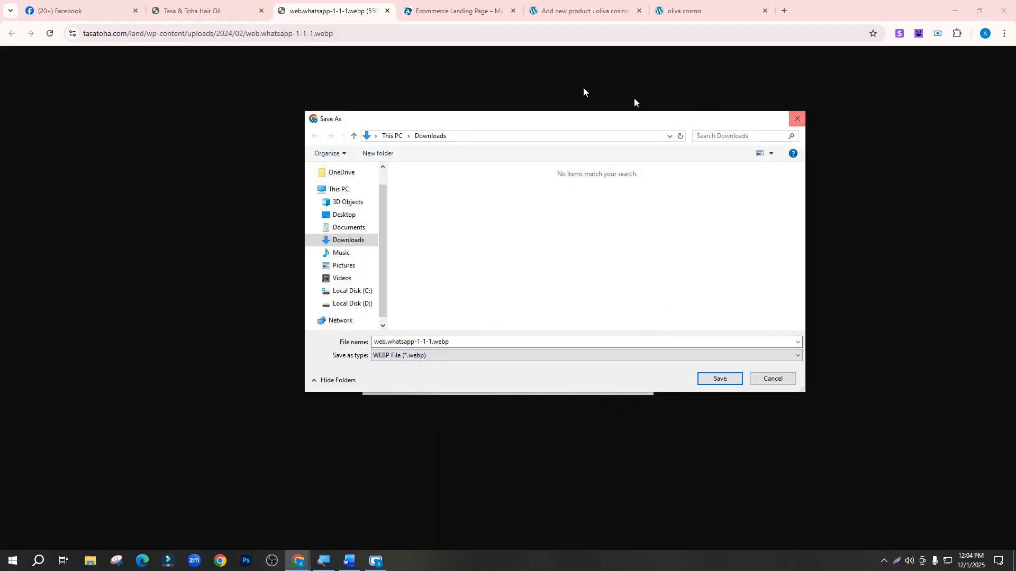
{"action": "left_click", "coordinate": [797, 119]}
{"action": "left_click", "coordinate": [191, 9]}
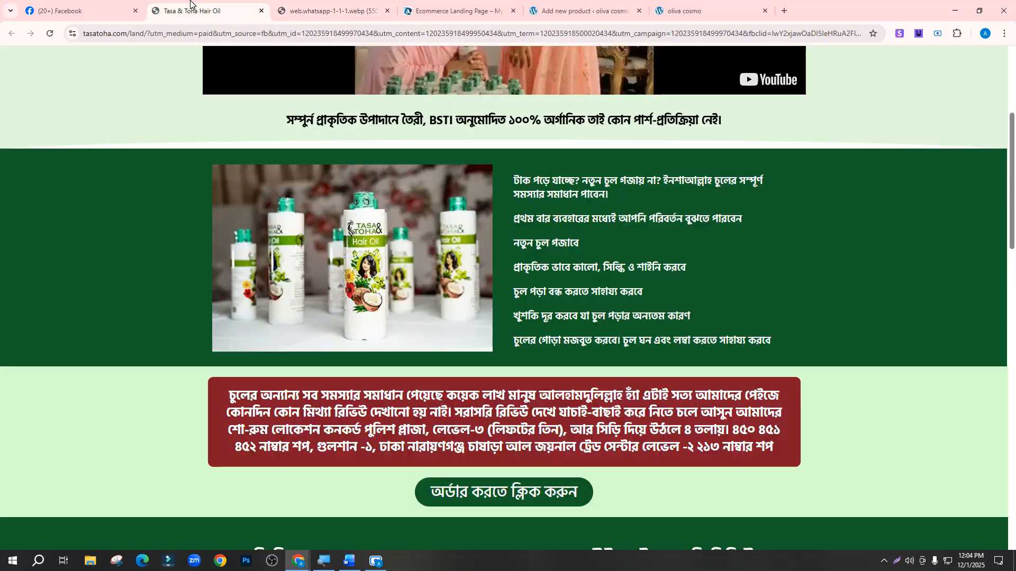
{"action": "left_click", "coordinate": [956, 35]}
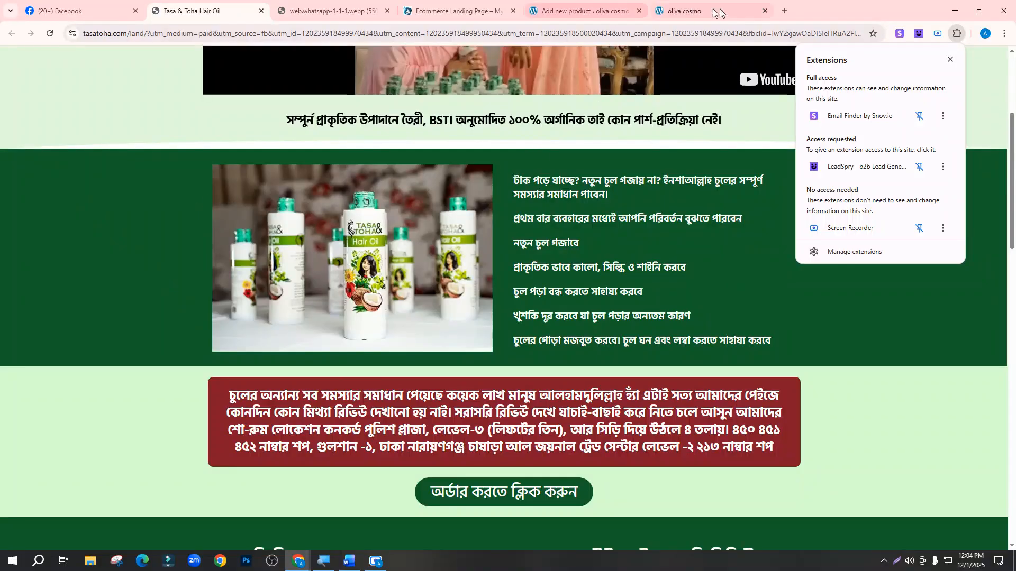
Search Google Images for 'tasa and toha hair oil' in a new tab
{"action": "left_click", "coordinate": [741, 11]}
{"action": "left_click", "coordinate": [782, 11]}
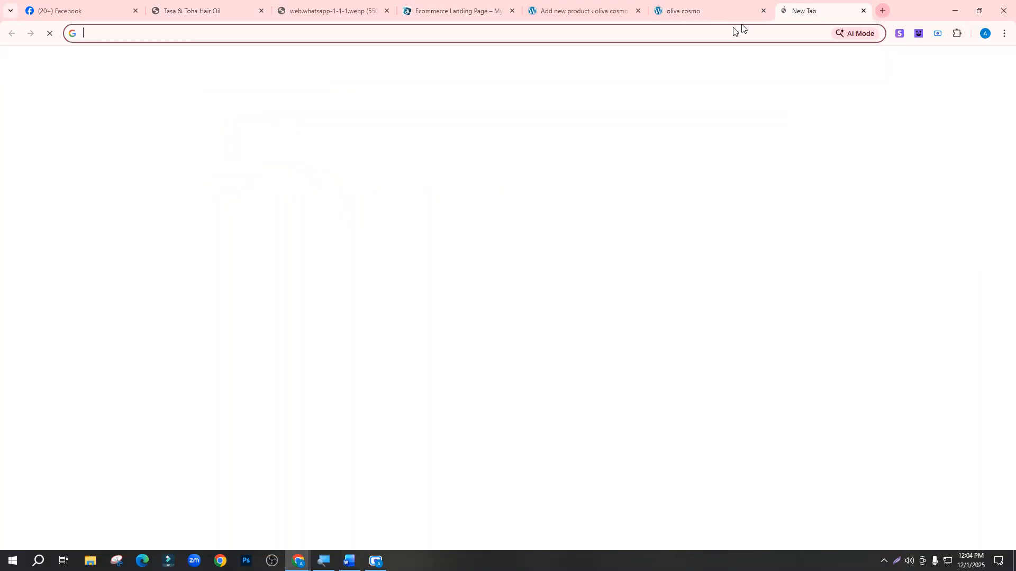
{"action": "key", "text": "ctrl+v"}
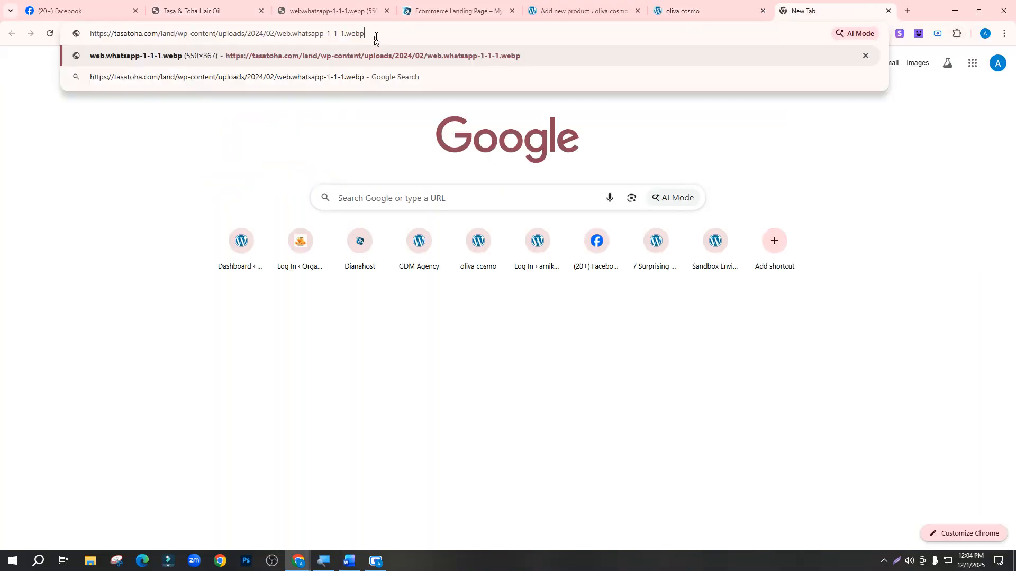
{"action": "left_click_drag", "start_coordinate": [376, 37], "coordinate": [1, 37]}
{"action": "key", "text": "BackSpace"}
{"action": "type", "text": "tas"}
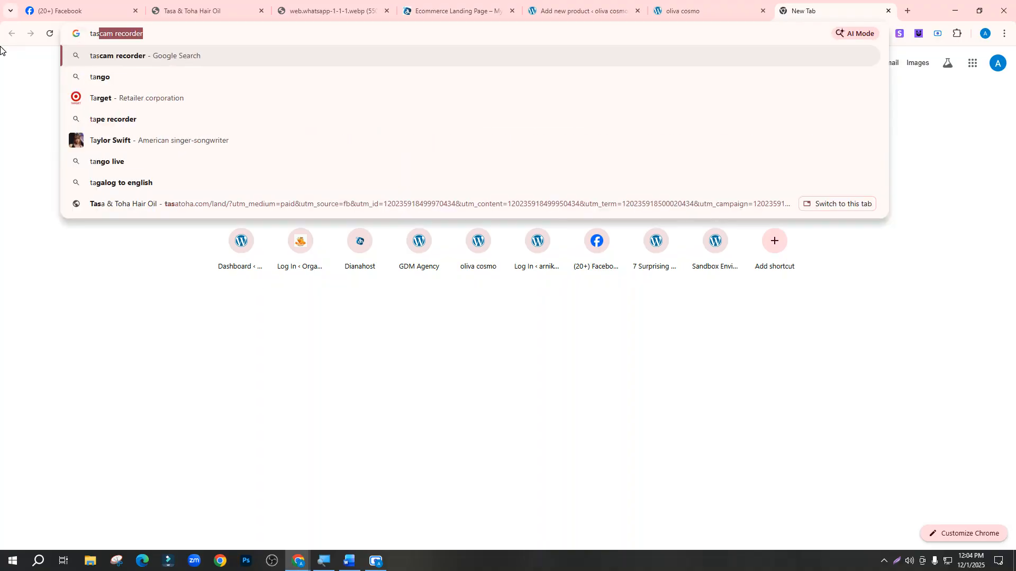
{"action": "type", "text": "a and toha ha"}
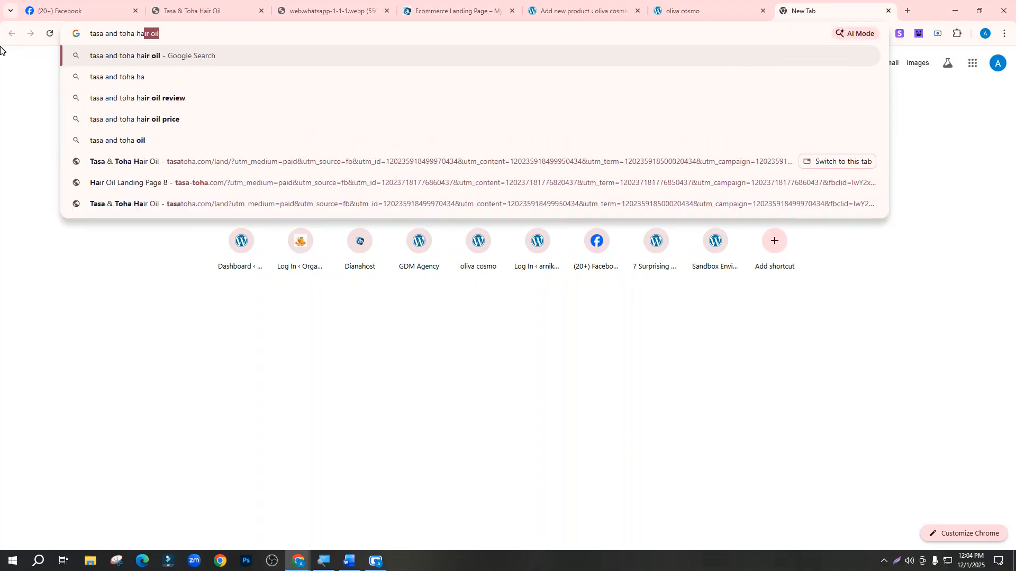
{"action": "type", "text": "ir oil"}
{"action": "key", "text": "Return"}
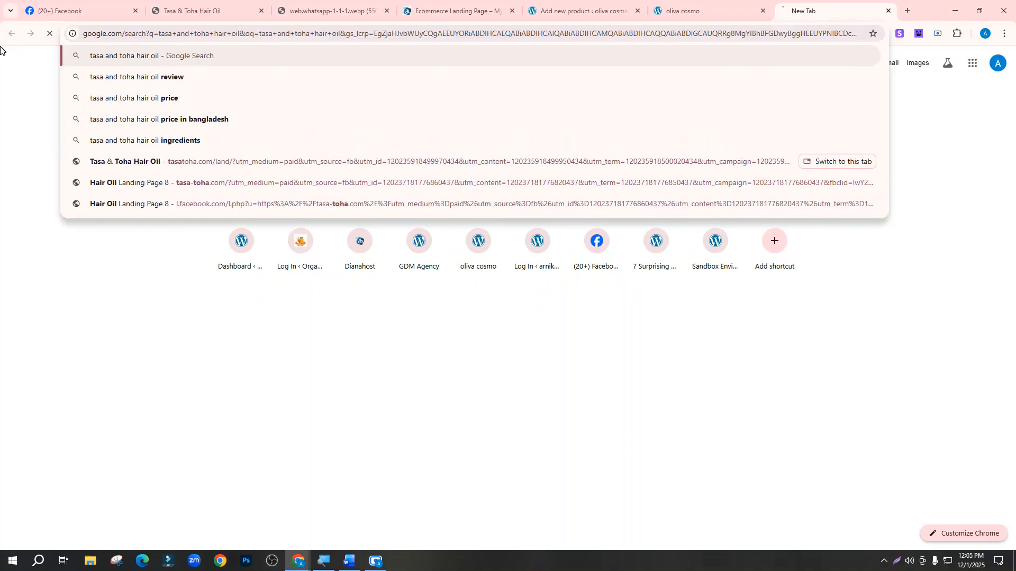
{"action": "left_click", "coordinate": [197, 108]}
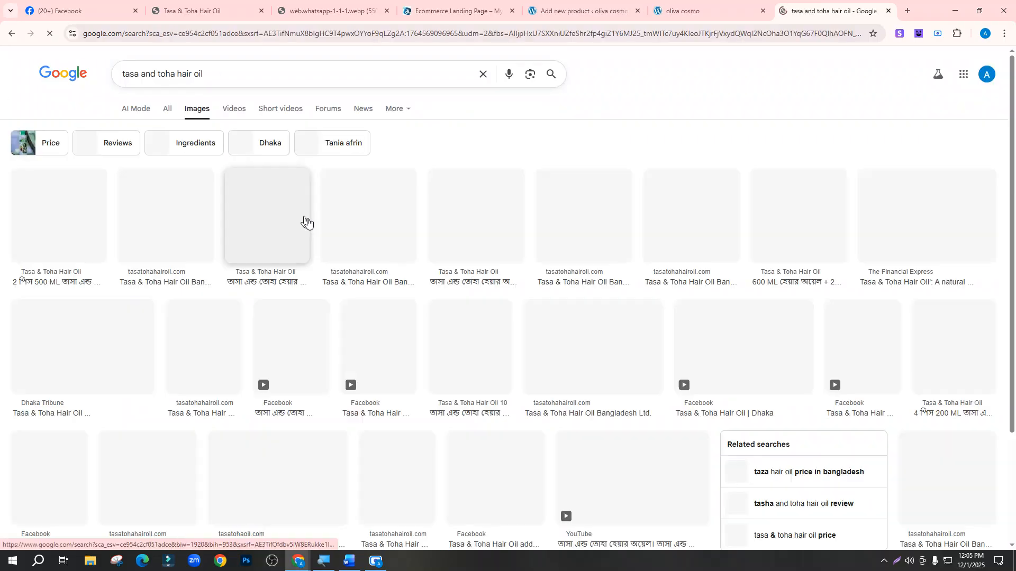
Preview the two-bottle 500 ML and single-bottle images without saving either
{"action": "left_click", "coordinate": [28, 226]}
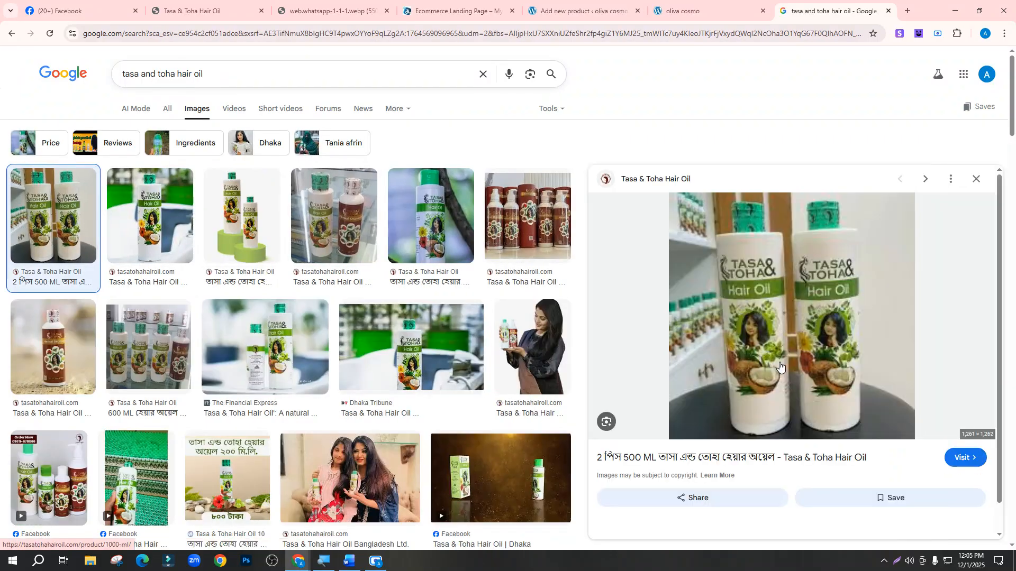
{"action": "right_click", "coordinate": [779, 286]}
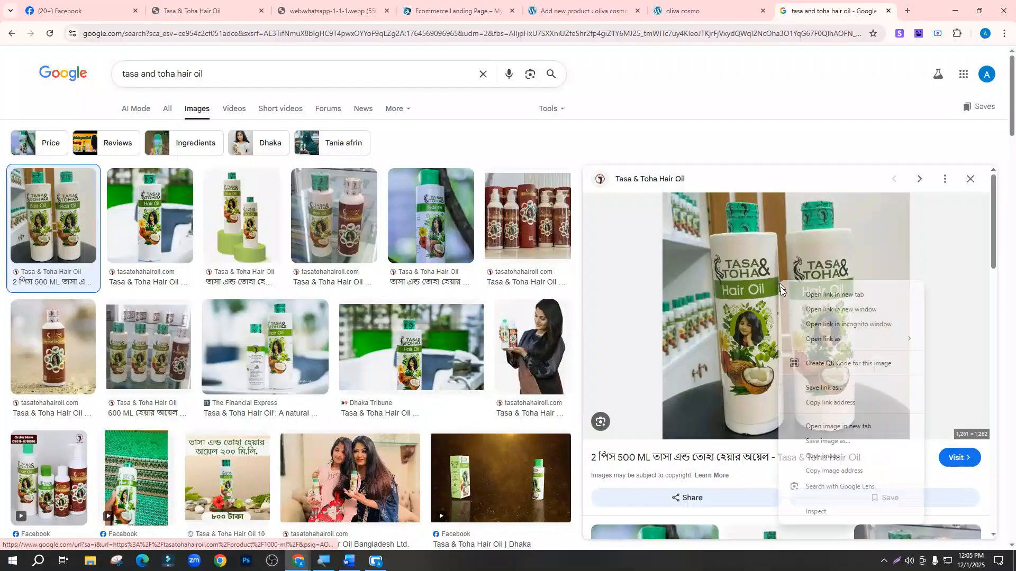
{"action": "left_click", "coordinate": [823, 457]}
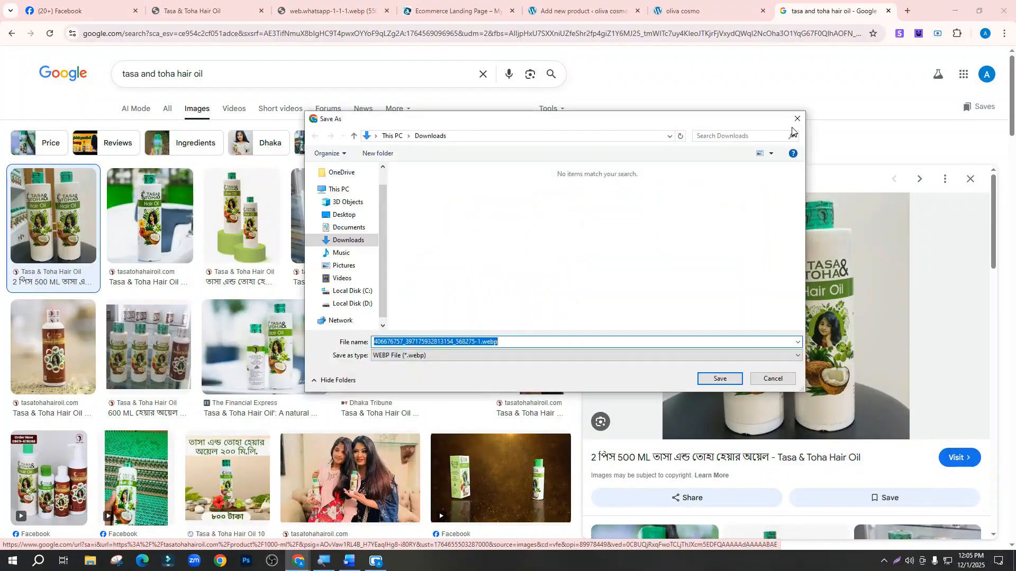
{"action": "left_click", "coordinate": [798, 118]}
{"action": "right_click", "coordinate": [797, 278]}
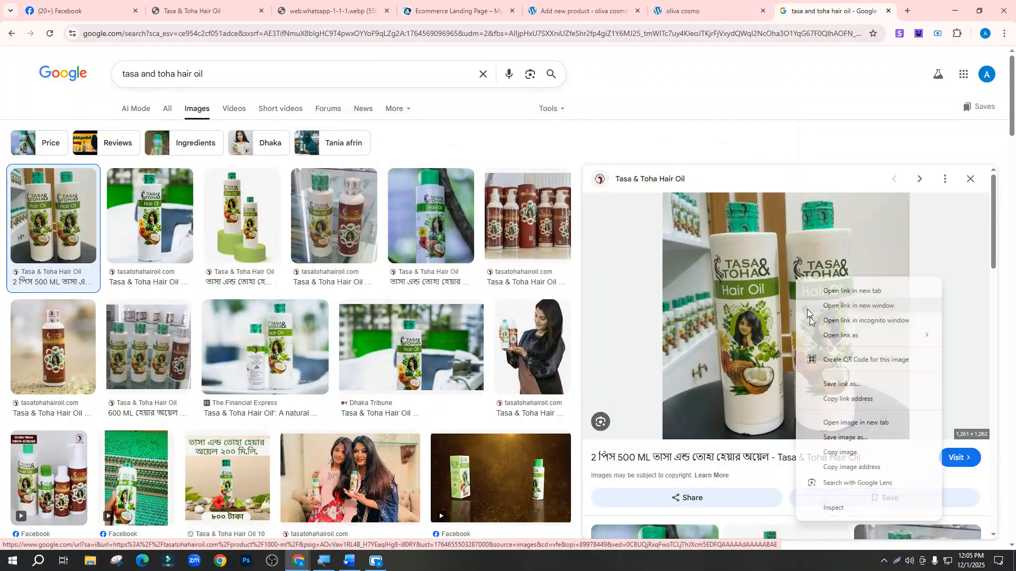
{"action": "left_click", "coordinate": [845, 438]}
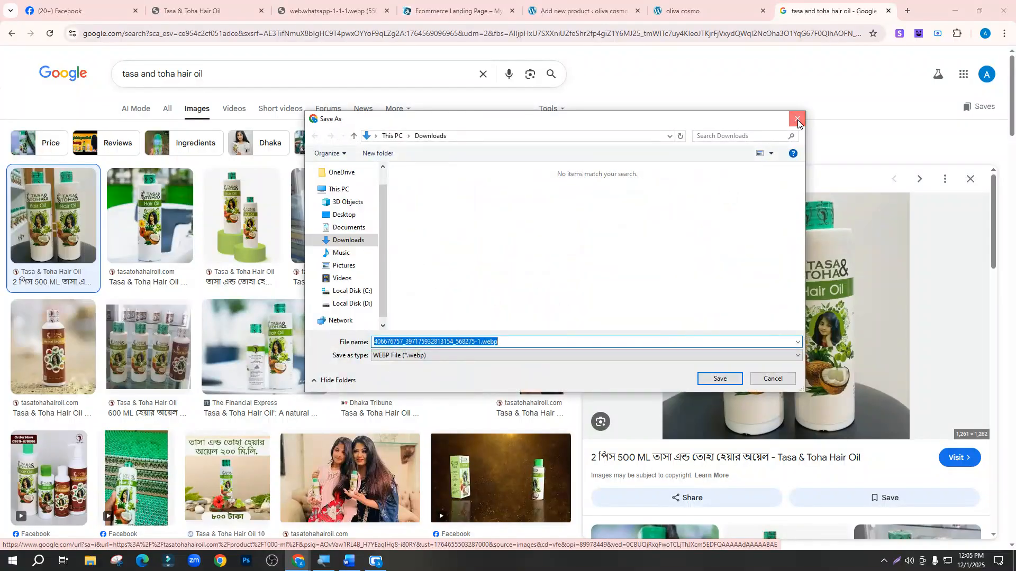
{"action": "left_click", "coordinate": [797, 119]}
{"action": "left_click", "coordinate": [150, 218]}
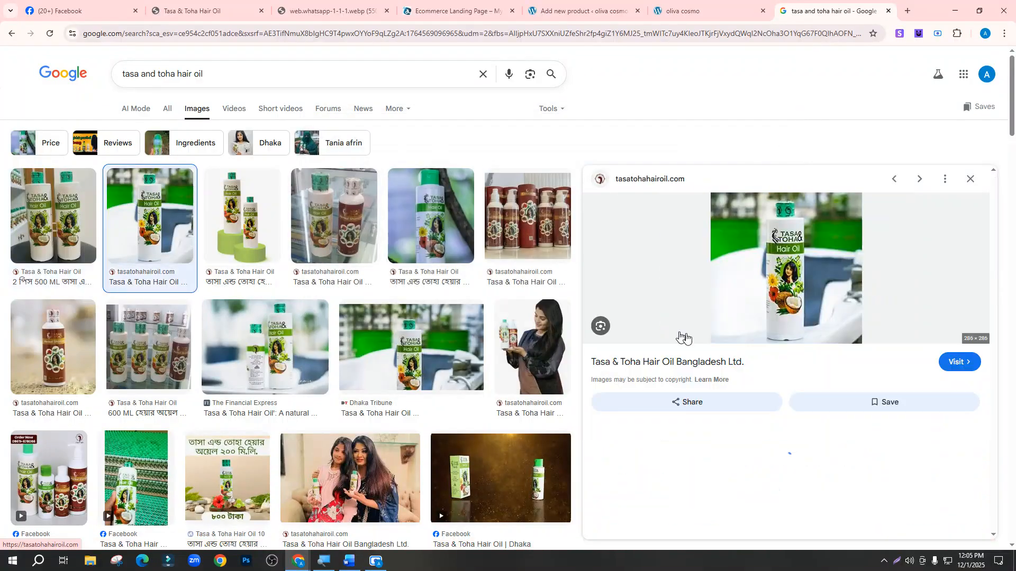
{"action": "right_click", "coordinate": [766, 246]}
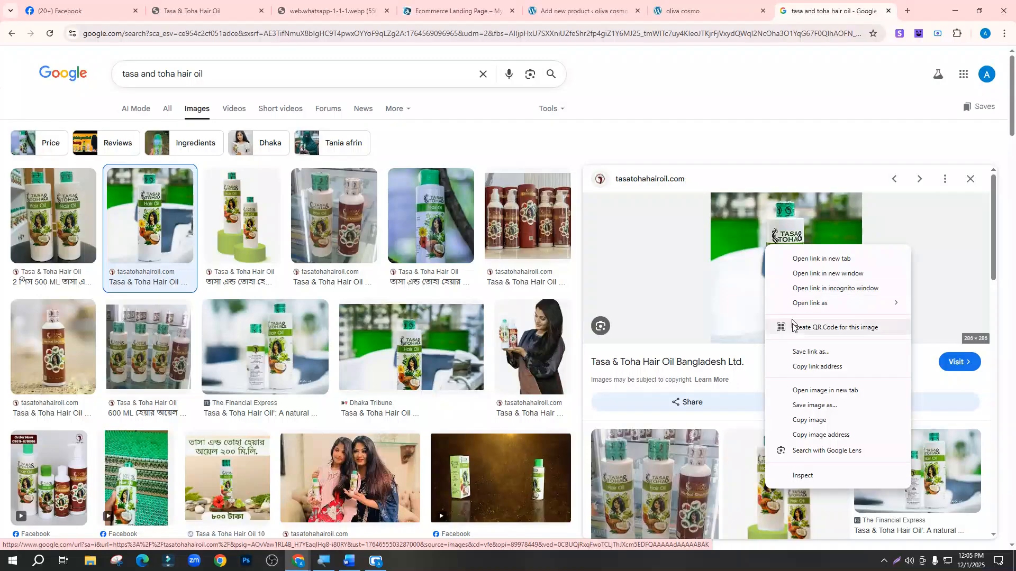
{"action": "left_click", "coordinate": [808, 407]}
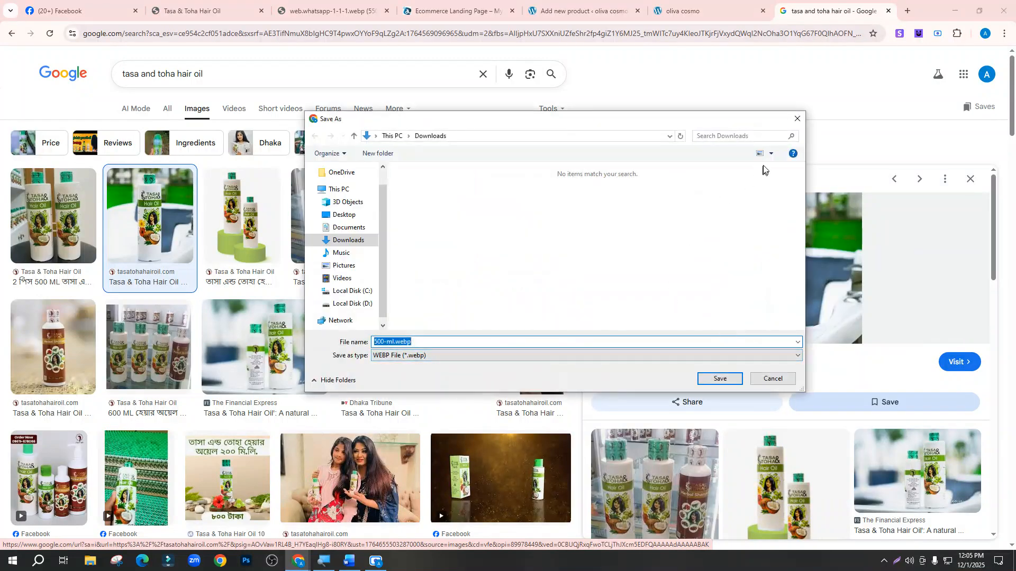
{"action": "left_click", "coordinate": [795, 119]}
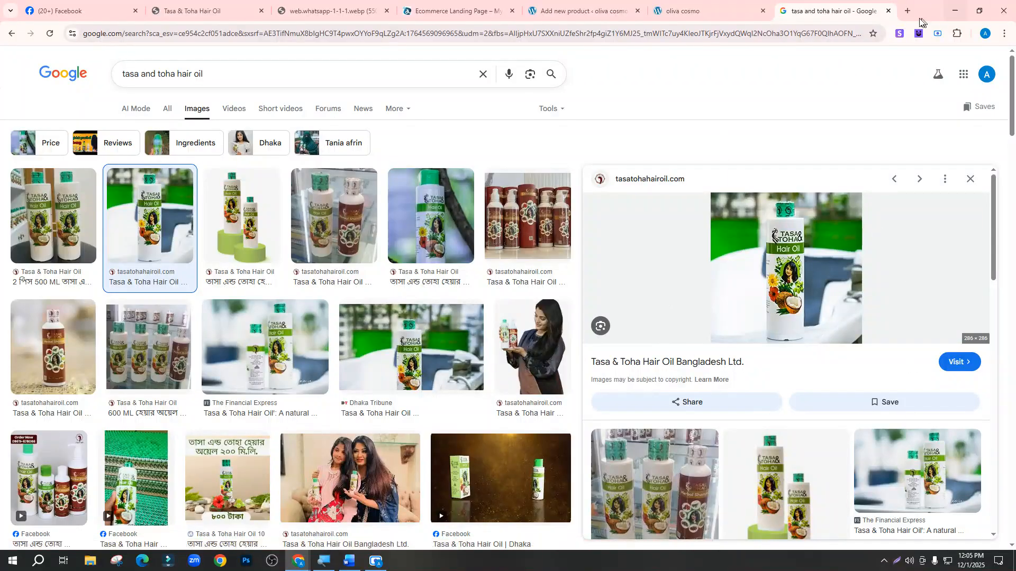
Save The Financial Express bottle photo to Downloads as tasa.jpg
{"action": "scroll", "coordinate": [515, 298], "scroll_direction": "down", "scroll_amount": 3}
{"action": "left_click", "coordinate": [52, 187]}
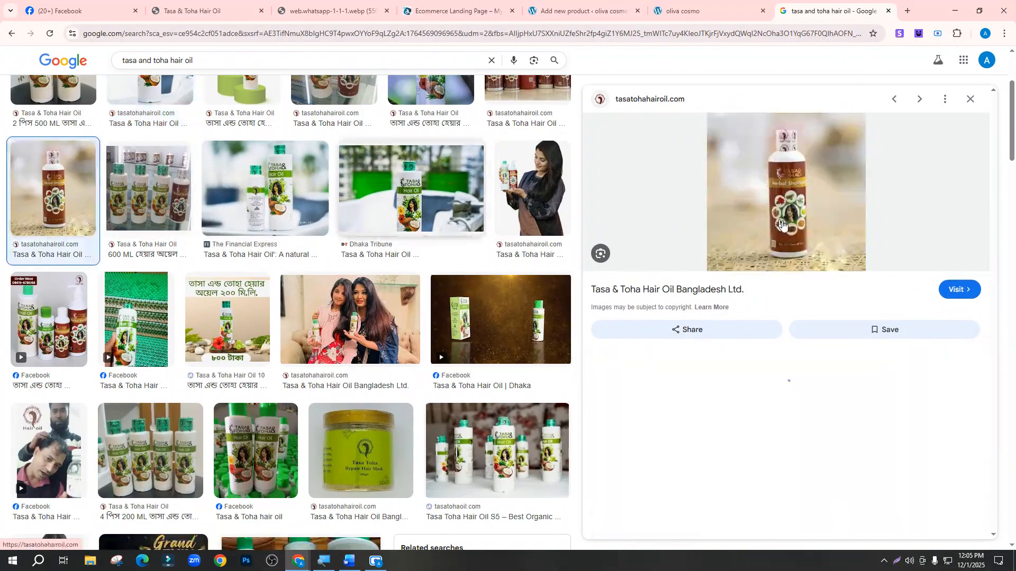
{"action": "left_click", "coordinate": [279, 198]}
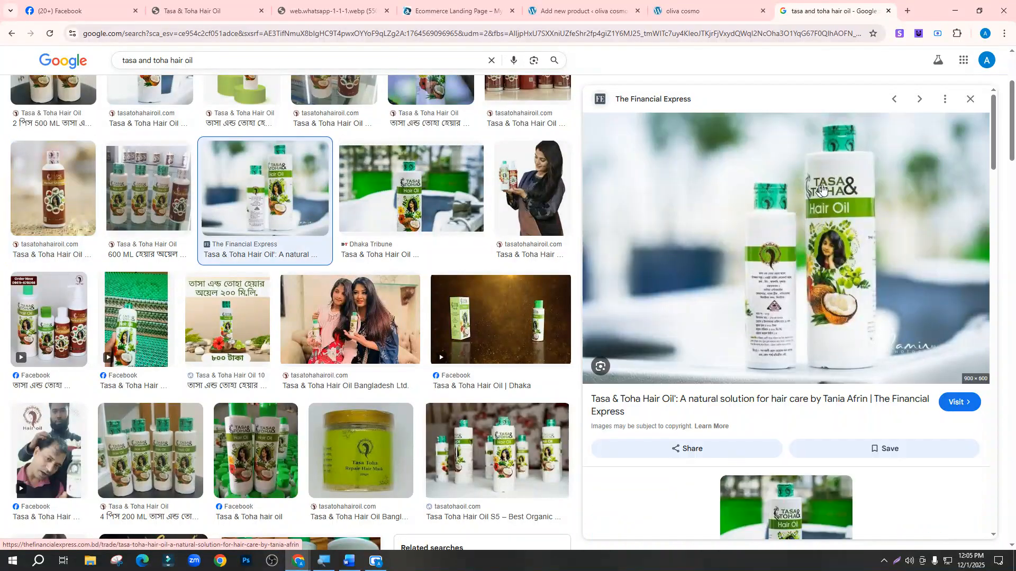
{"action": "right_click", "coordinate": [828, 300]}
{"action": "left_click", "coordinate": [882, 342]}
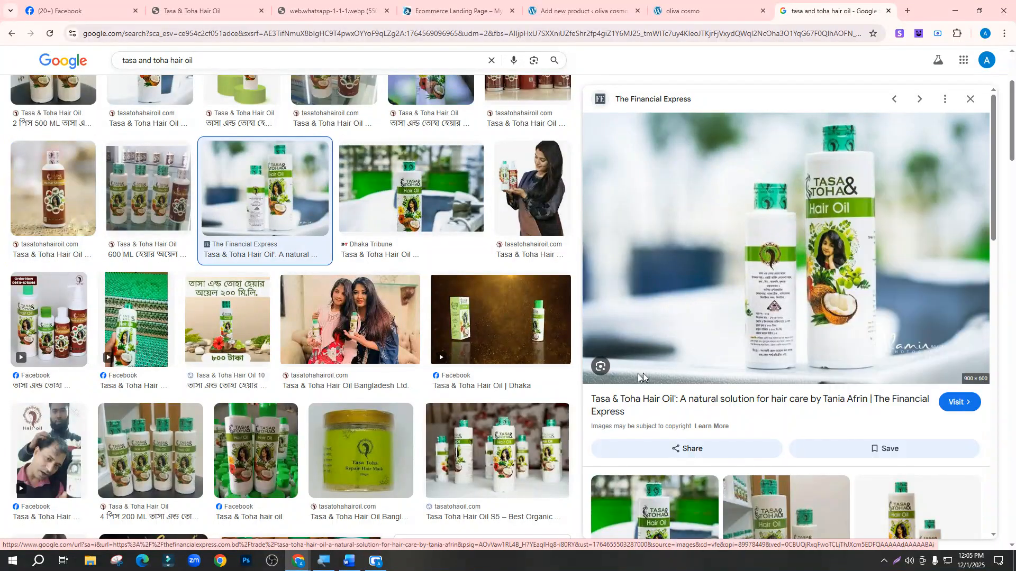
{"action": "left_click", "coordinate": [711, 380]}
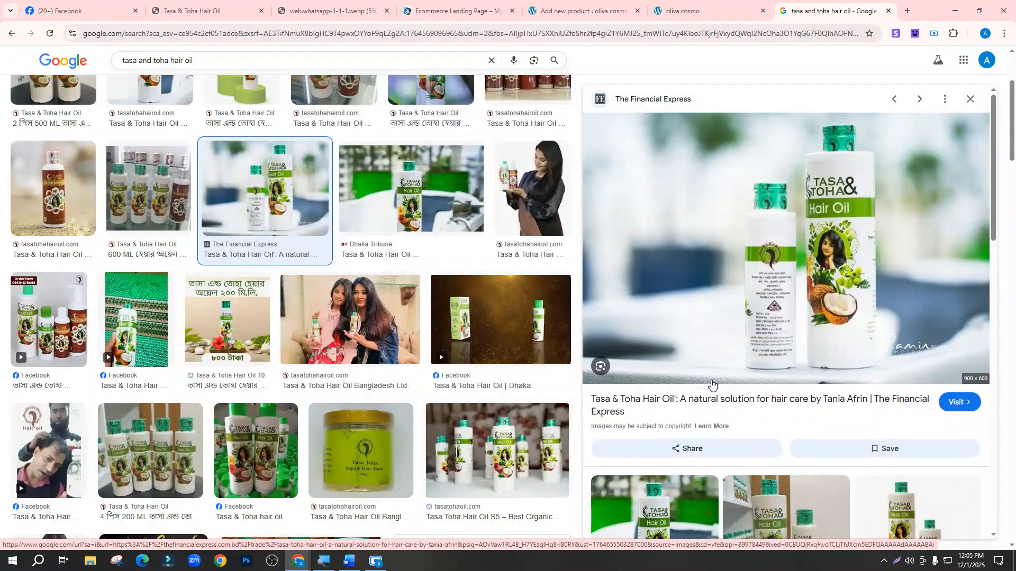
{"action": "left_click", "coordinate": [578, 4]}
Close the webp image tab and return to the WordPress Add new product tab
{"action": "left_click", "coordinate": [318, 11]}
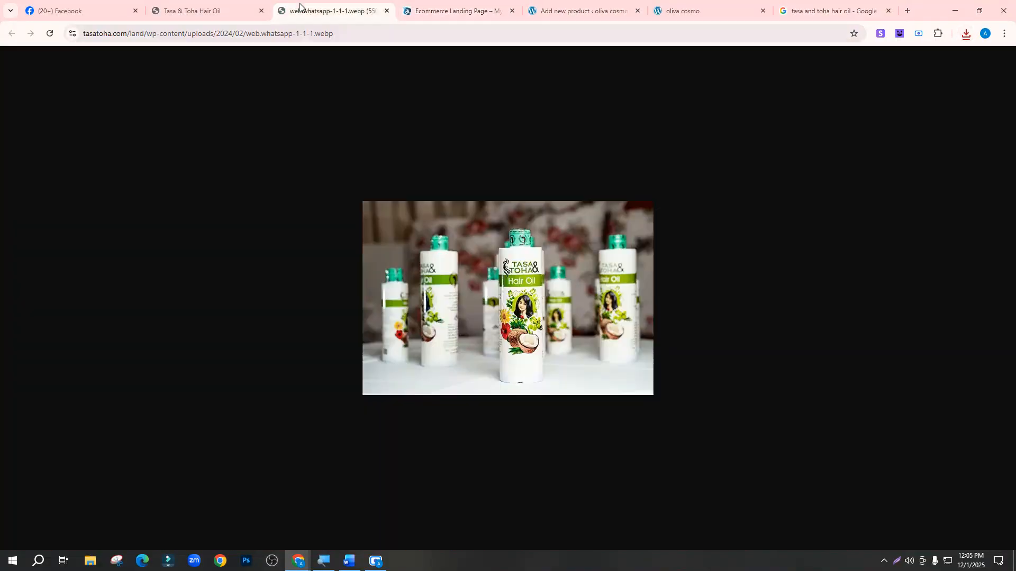
{"action": "left_click", "coordinate": [190, 11]}
{"action": "left_click", "coordinate": [305, 7]}
{"action": "left_click", "coordinate": [387, 11]}
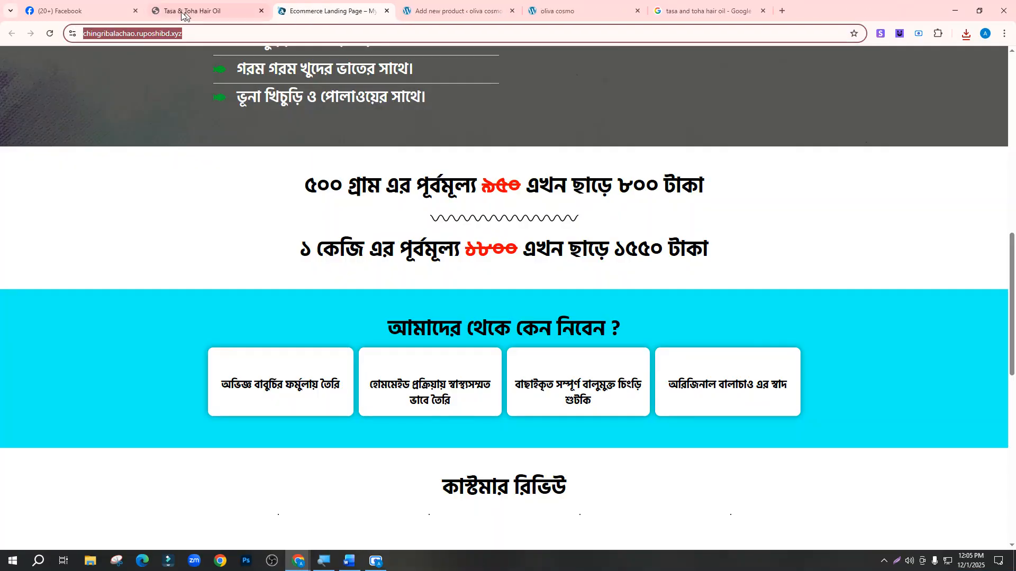
{"action": "left_click", "coordinate": [190, 5]}
{"action": "left_click", "coordinate": [349, 8]}
{"action": "scroll", "coordinate": [463, 173], "scroll_direction": "up", "scroll_amount": 5}
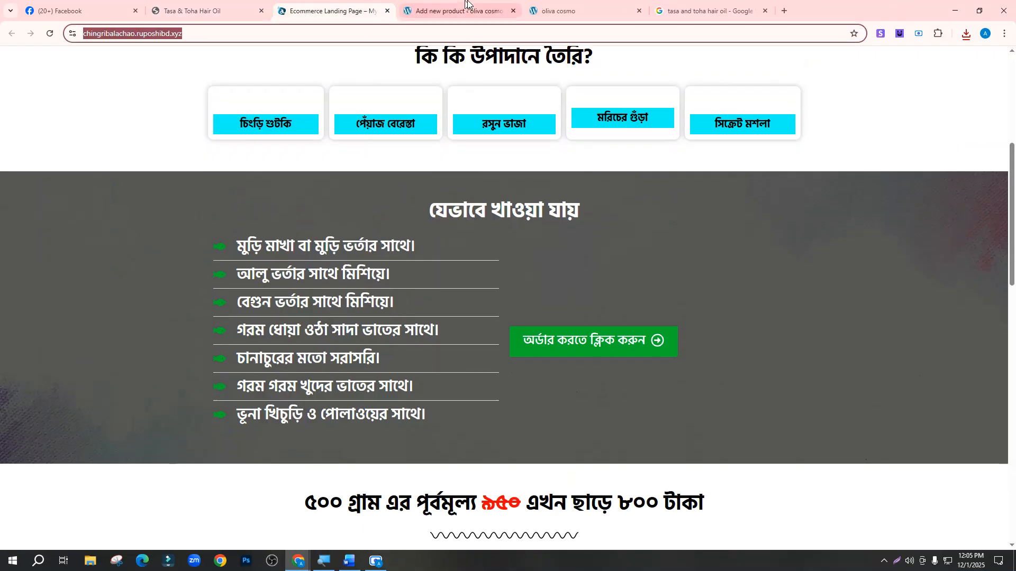
{"action": "left_click", "coordinate": [463, 8]}
{"action": "scroll", "coordinate": [899, 229], "scroll_direction": "up", "scroll_amount": 2}
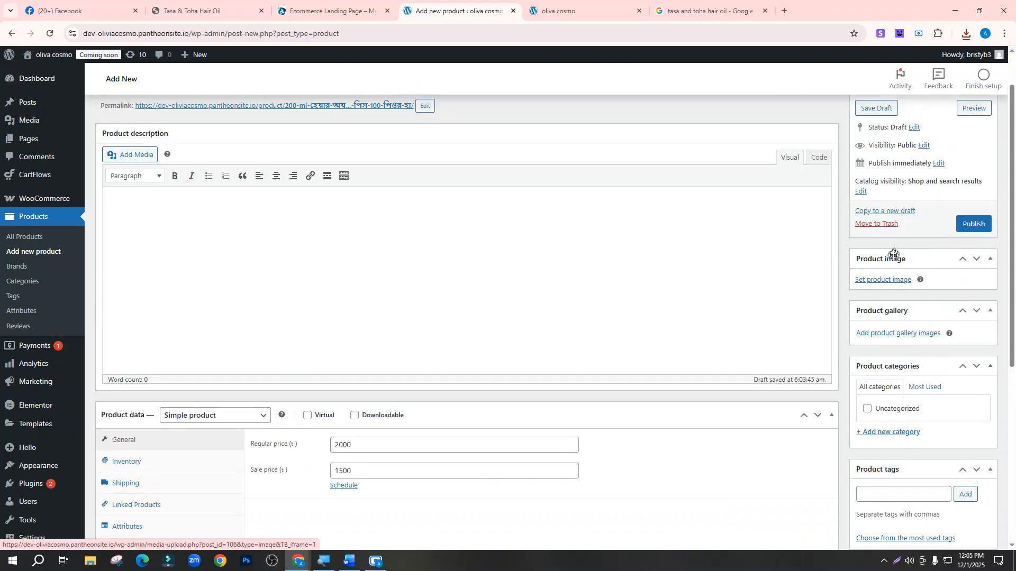
Upload tasa.jpg from Downloads and set it as the product image
{"action": "left_click", "coordinate": [875, 283]}
{"action": "left_click", "coordinate": [494, 284]}
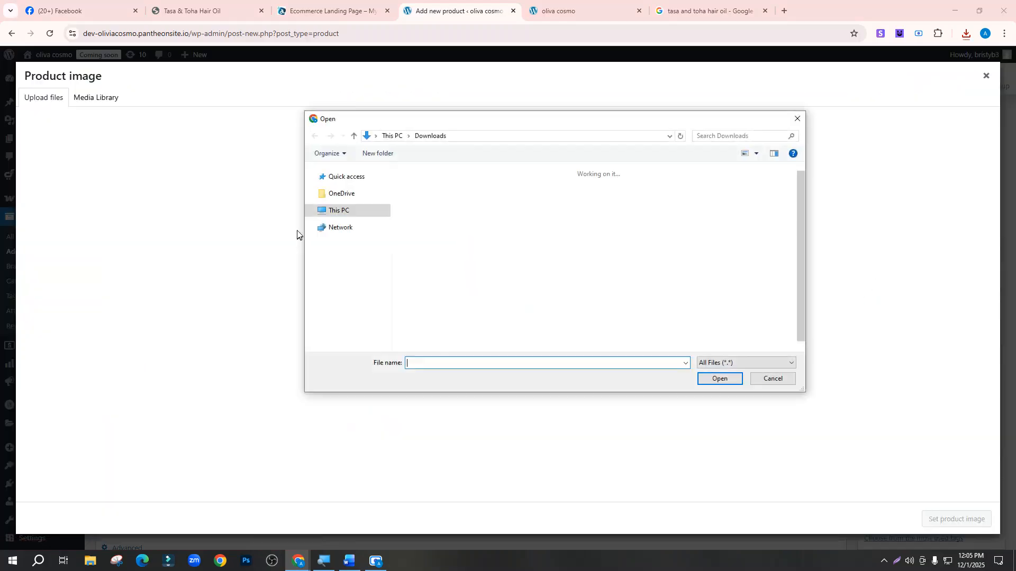
{"action": "left_click", "coordinate": [427, 219]}
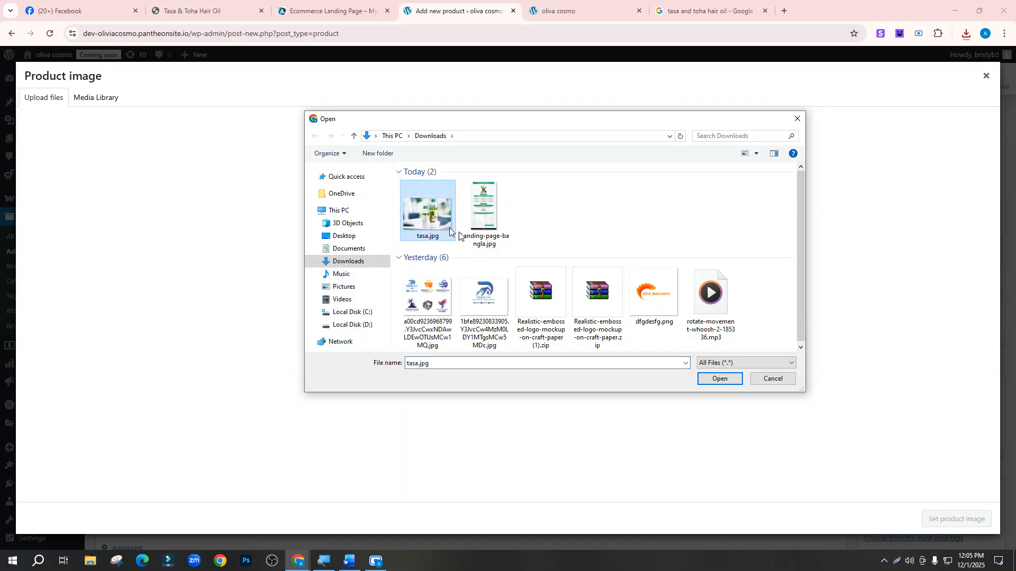
{"action": "left_click", "coordinate": [719, 379]}
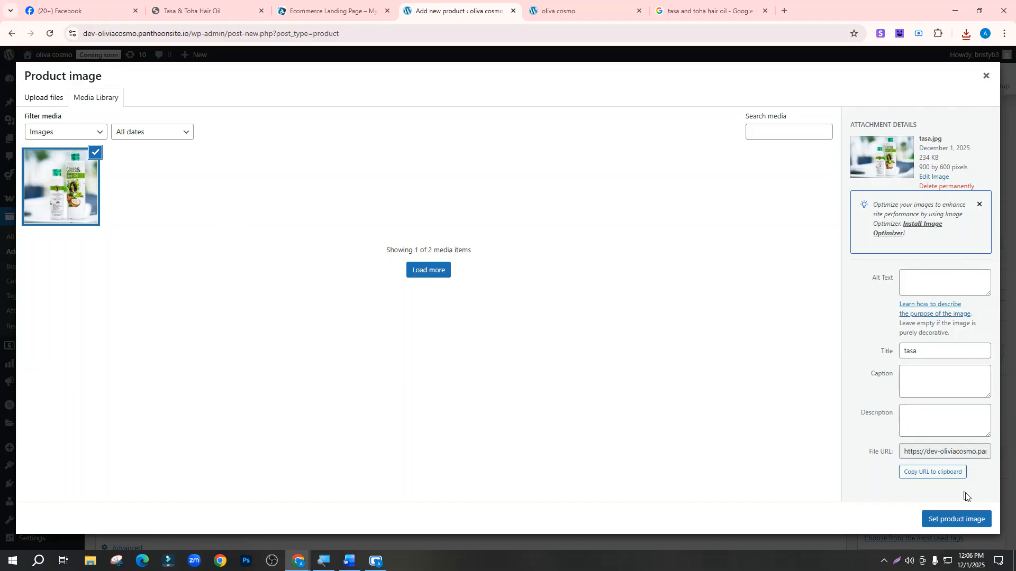
{"action": "left_click", "coordinate": [957, 520]}
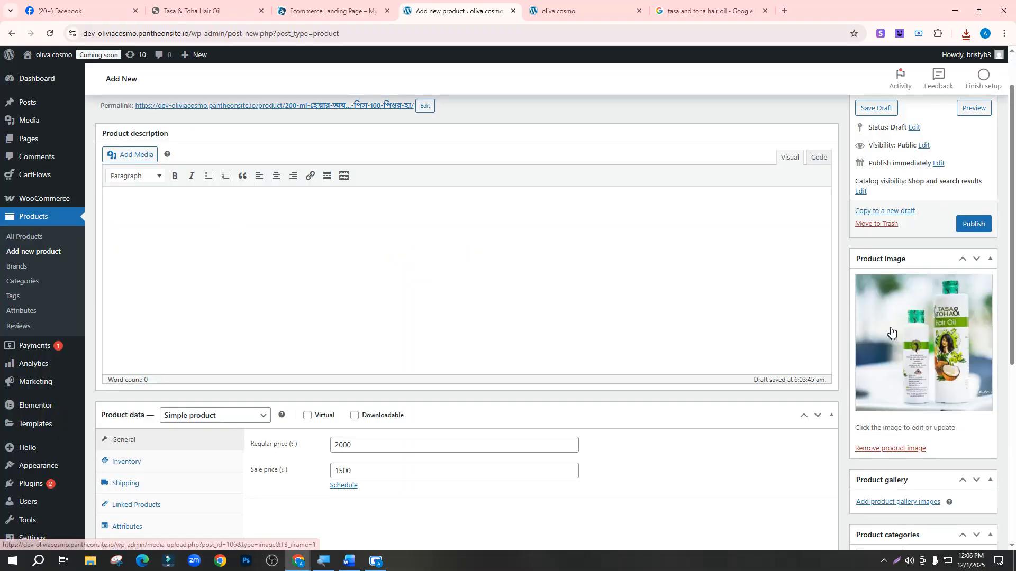
Look over the product title and details, then publish the 200 ML hair oil product
{"action": "scroll", "coordinate": [268, 316], "scroll_direction": "down", "scroll_amount": 4}
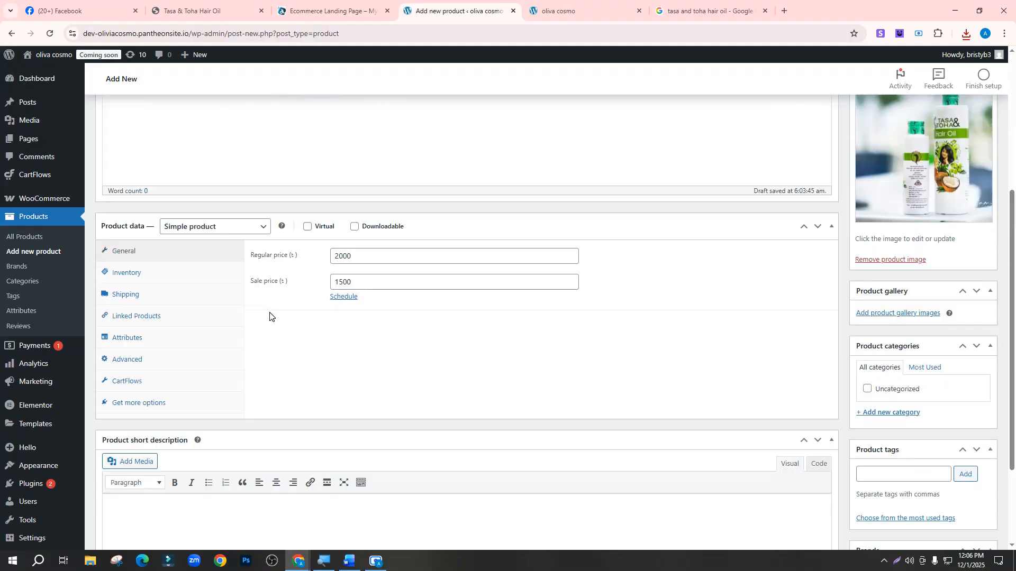
{"action": "scroll", "coordinate": [268, 316], "scroll_direction": "up", "scroll_amount": 5}
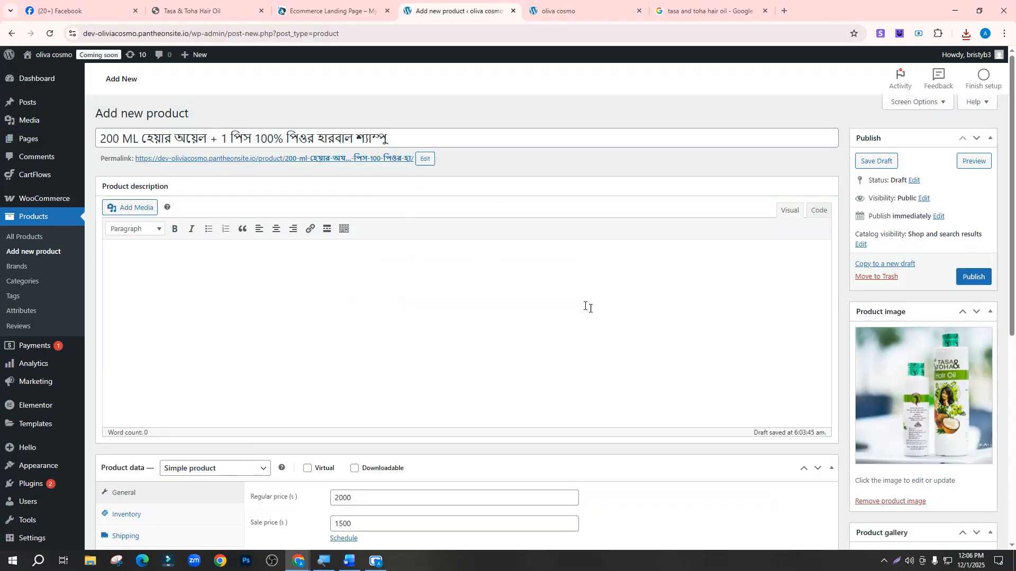
{"action": "scroll", "coordinate": [587, 307], "scroll_direction": "down", "scroll_amount": 7}
{"action": "scroll", "coordinate": [626, 347], "scroll_direction": "up", "scroll_amount": 7}
{"action": "left_click_drag", "start_coordinate": [104, 139], "coordinate": [212, 138]}
{"action": "left_click", "coordinate": [408, 138]}
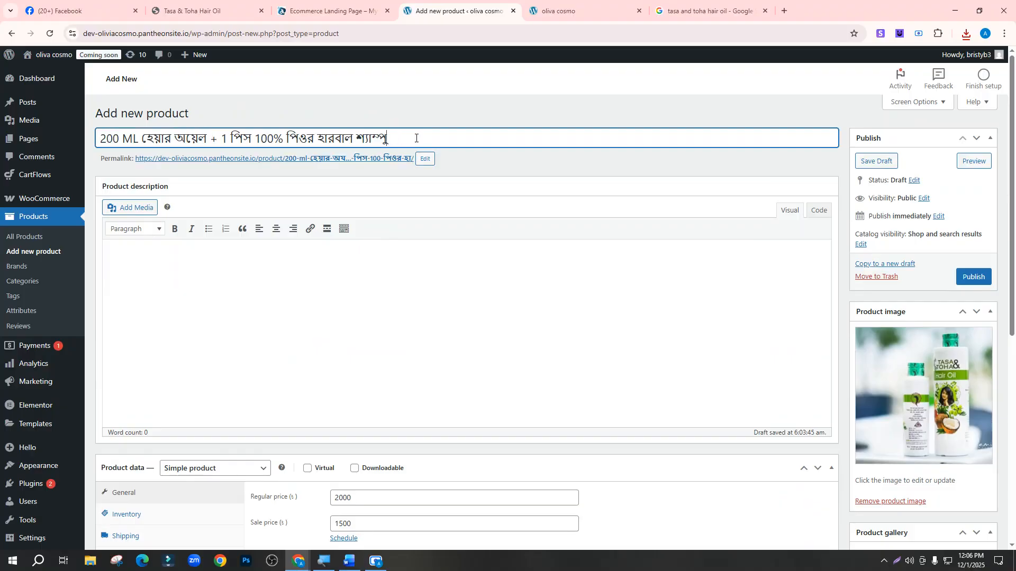
{"action": "scroll", "coordinate": [609, 346], "scroll_direction": "down", "scroll_amount": 7}
{"action": "scroll", "coordinate": [620, 371], "scroll_direction": "up", "scroll_amount": 7}
{"action": "scroll", "coordinate": [620, 368], "scroll_direction": "down", "scroll_amount": 7}
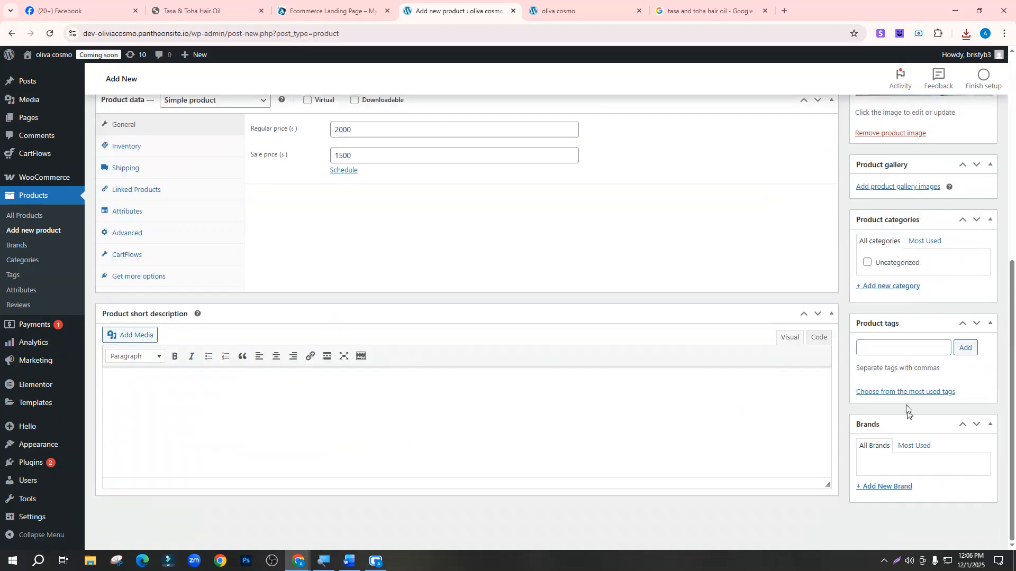
{"action": "scroll", "coordinate": [884, 385], "scroll_direction": "up", "scroll_amount": 7}
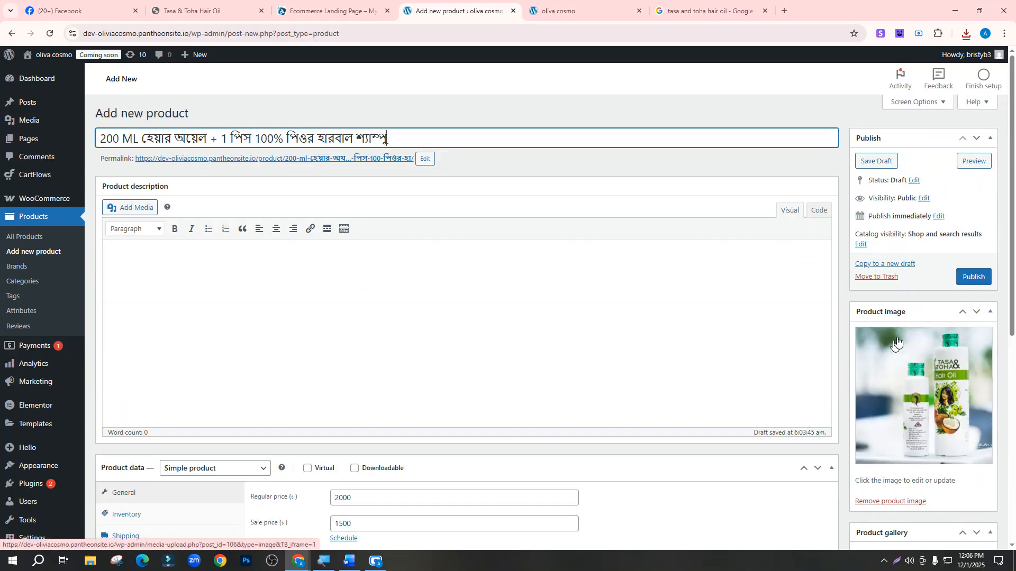
{"action": "left_click", "coordinate": [969, 277]}
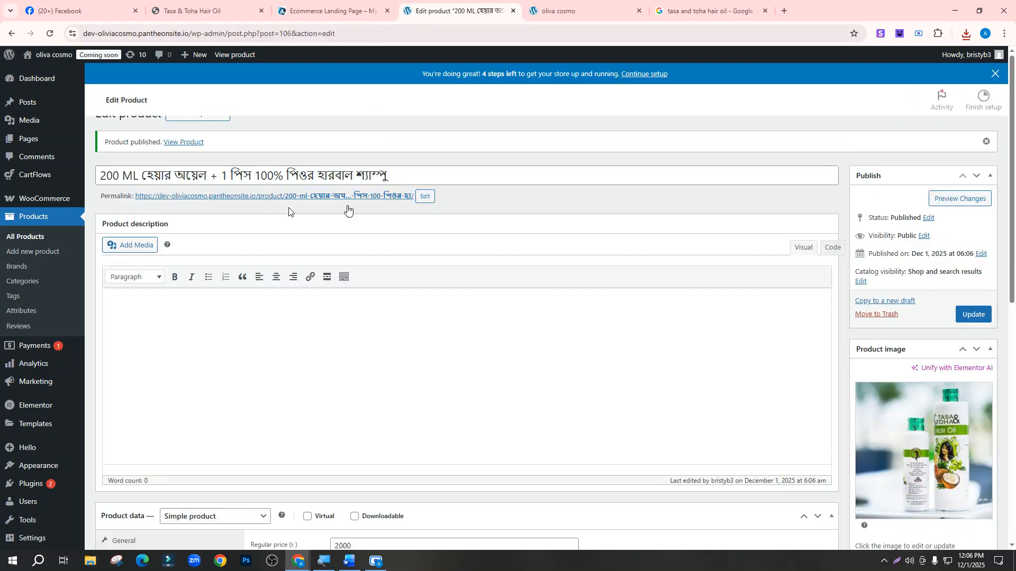
Open the CartFlows Funnels list and bring up the Landing Page 1 funnel steps
{"action": "left_click", "coordinate": [570, 4]}
{"action": "left_click", "coordinate": [476, 9]}
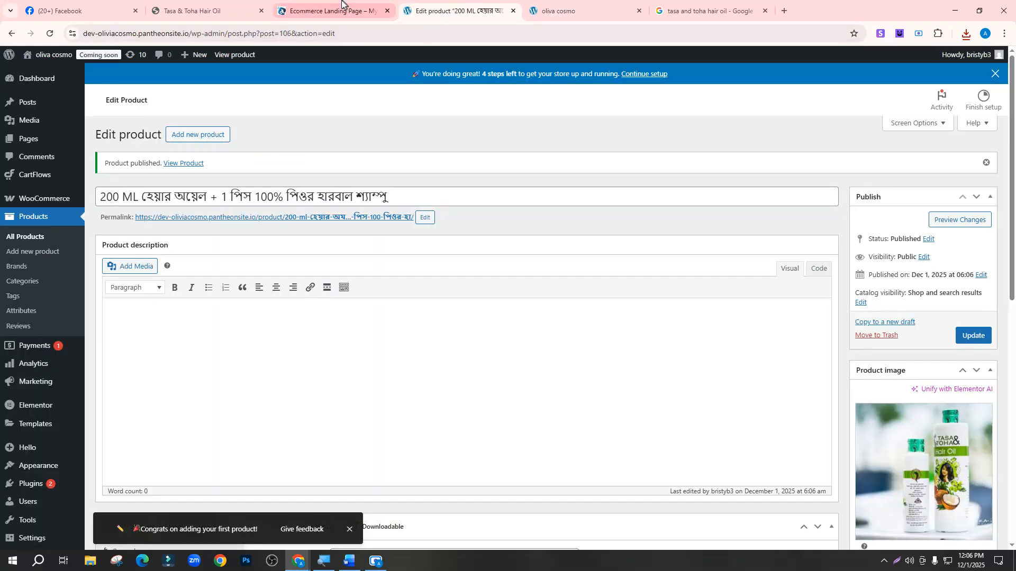
{"action": "left_click", "coordinate": [340, 10]}
{"action": "left_click", "coordinate": [476, 9]}
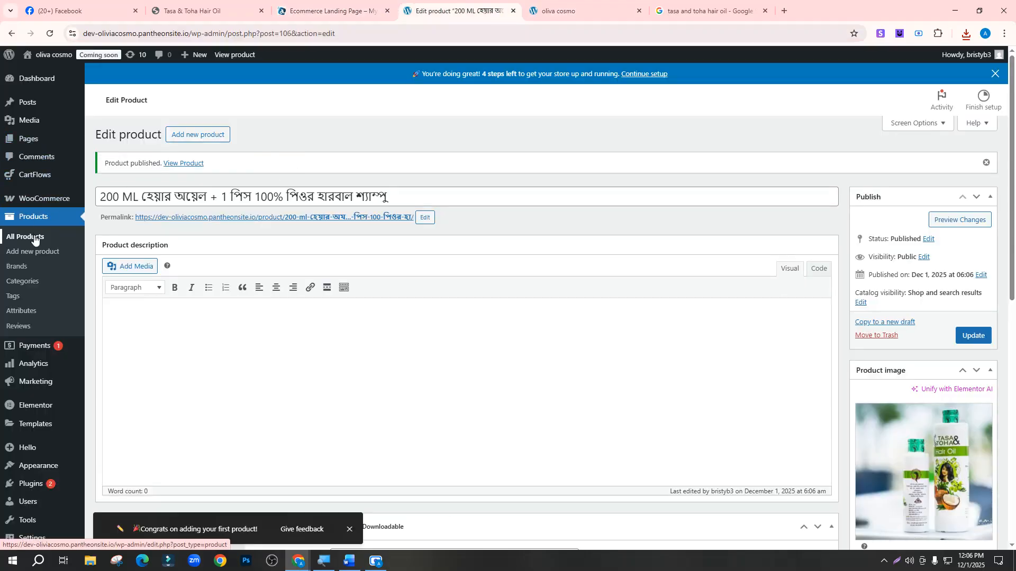
{"action": "mouse_move", "coordinate": [31, 181]}
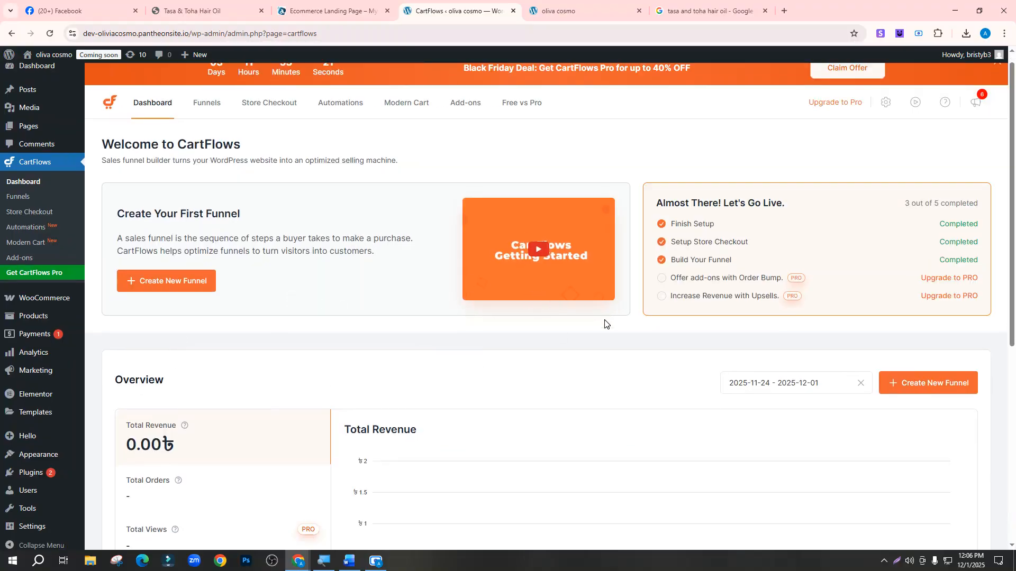
{"action": "scroll", "coordinate": [605, 324], "scroll_direction": "down", "scroll_amount": 4}
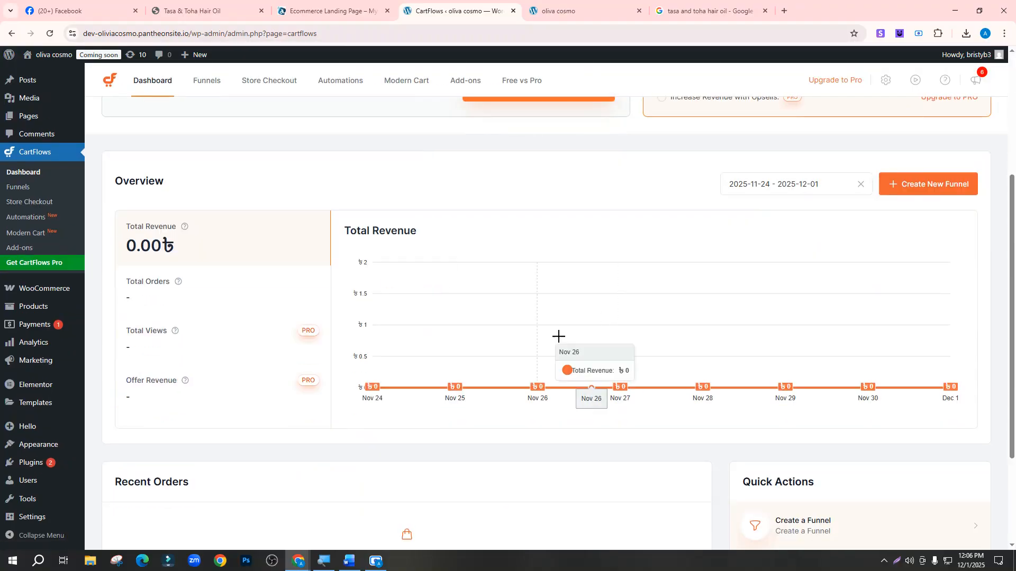
{"action": "left_click", "coordinate": [207, 82]}
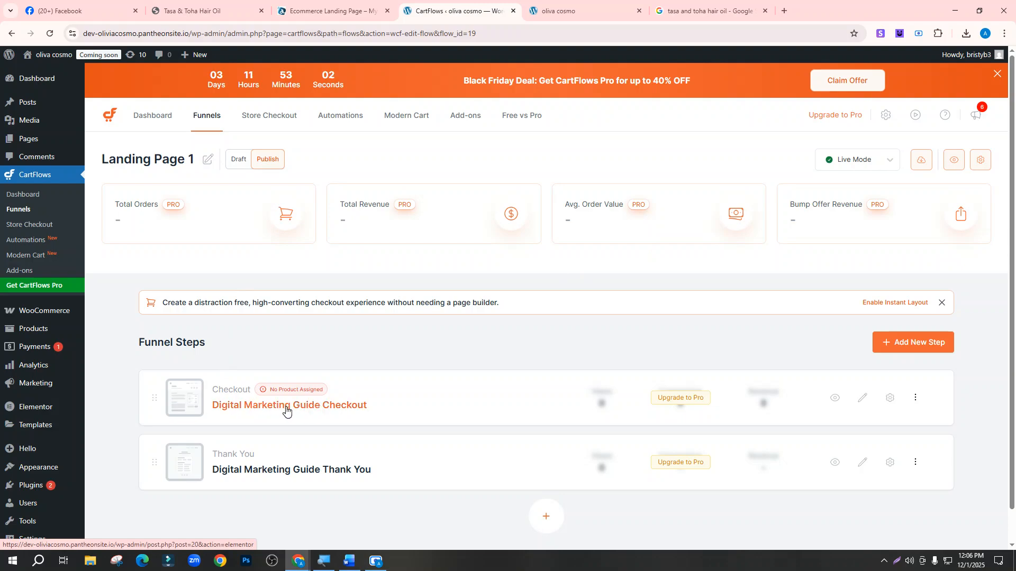
{"action": "scroll", "coordinate": [247, 372], "scroll_direction": "down", "scroll_amount": 1}
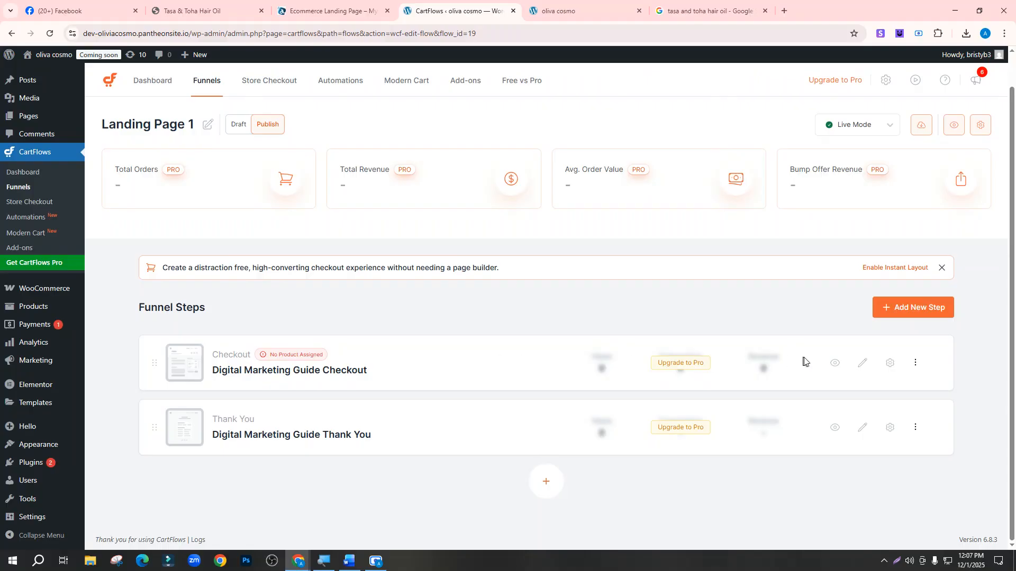
Search '20' and add the 200 ML hair oil bundle to the Checkout step, then save
{"action": "left_click", "coordinate": [890, 363]}
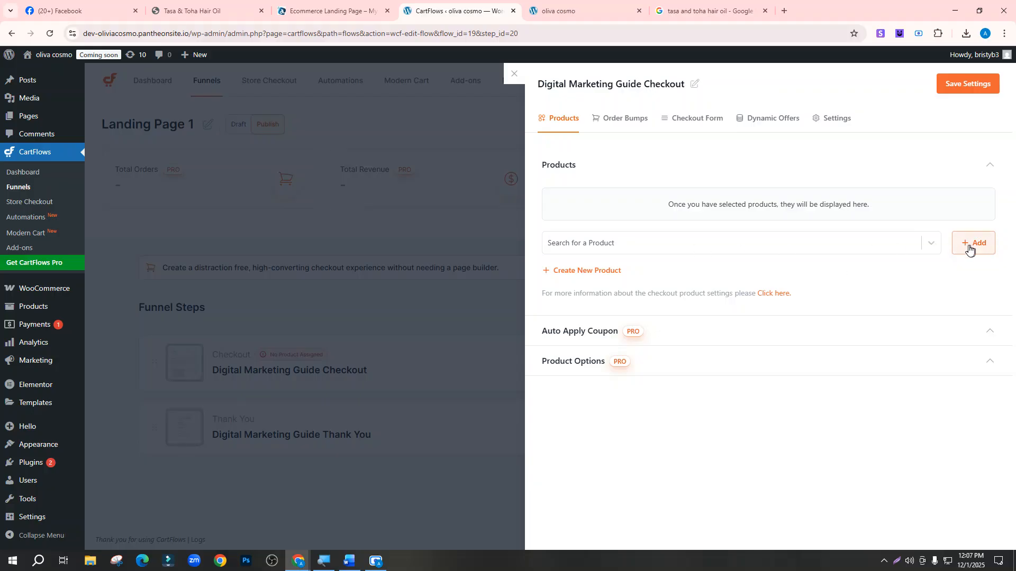
{"action": "left_click", "coordinate": [593, 243]}
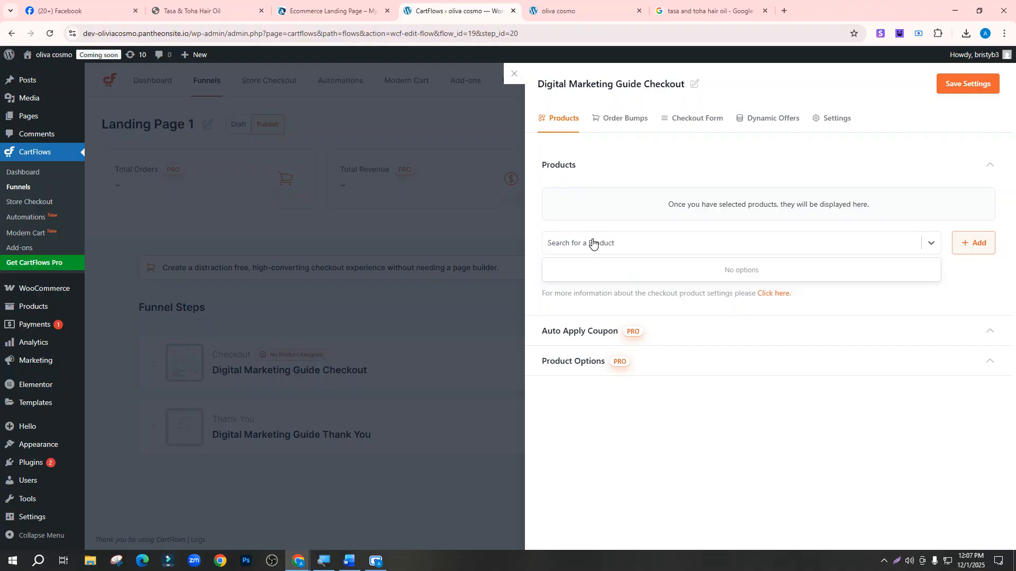
{"action": "type", "text": "200"}
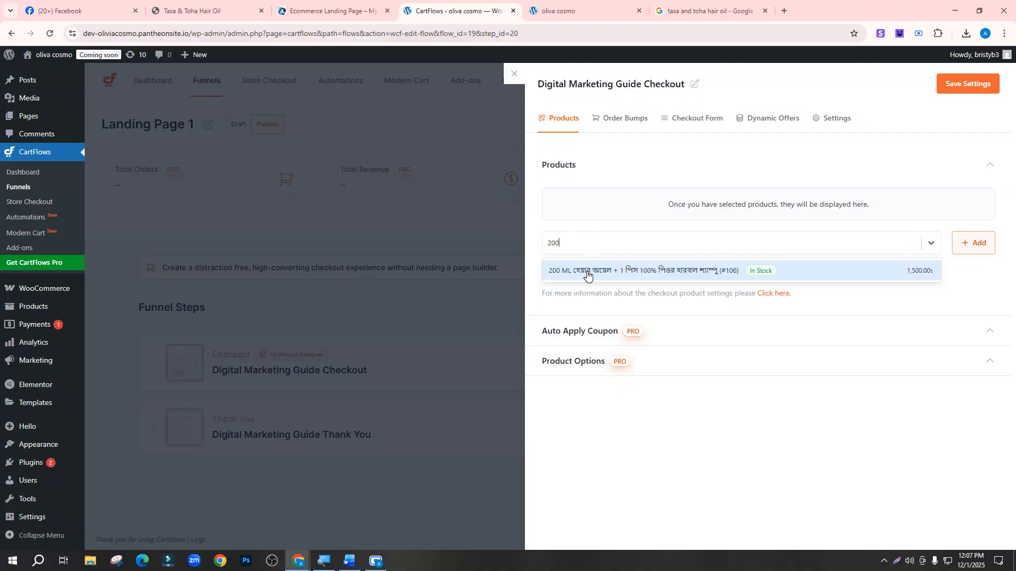
{"action": "left_click", "coordinate": [588, 272]}
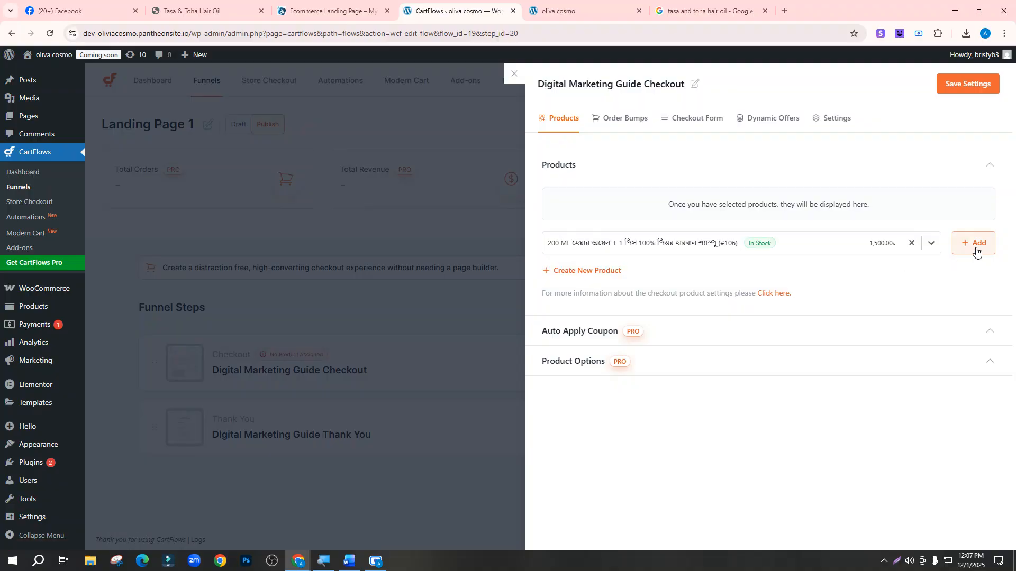
{"action": "left_click", "coordinate": [976, 244]}
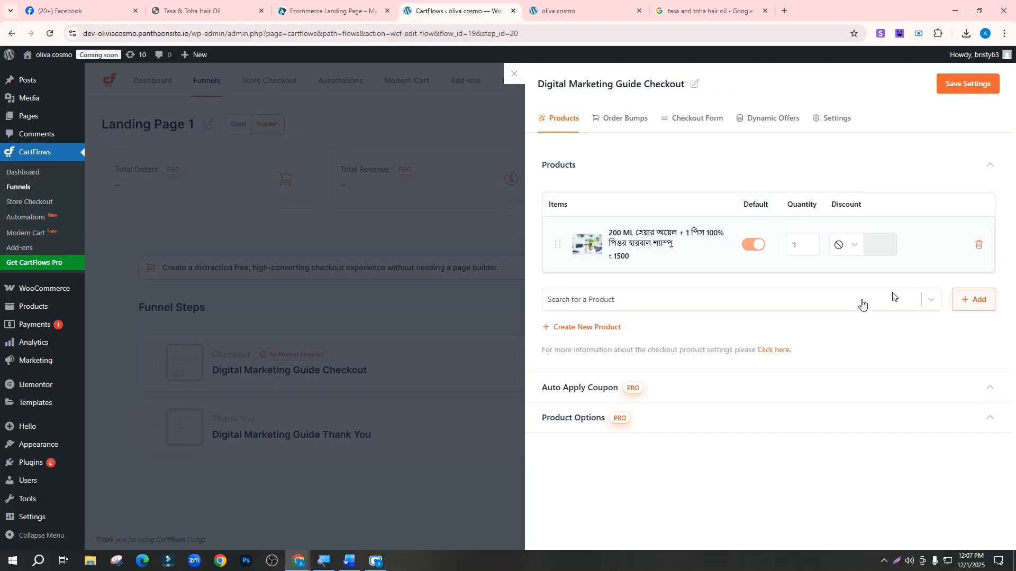
{"action": "left_click", "coordinate": [975, 84]}
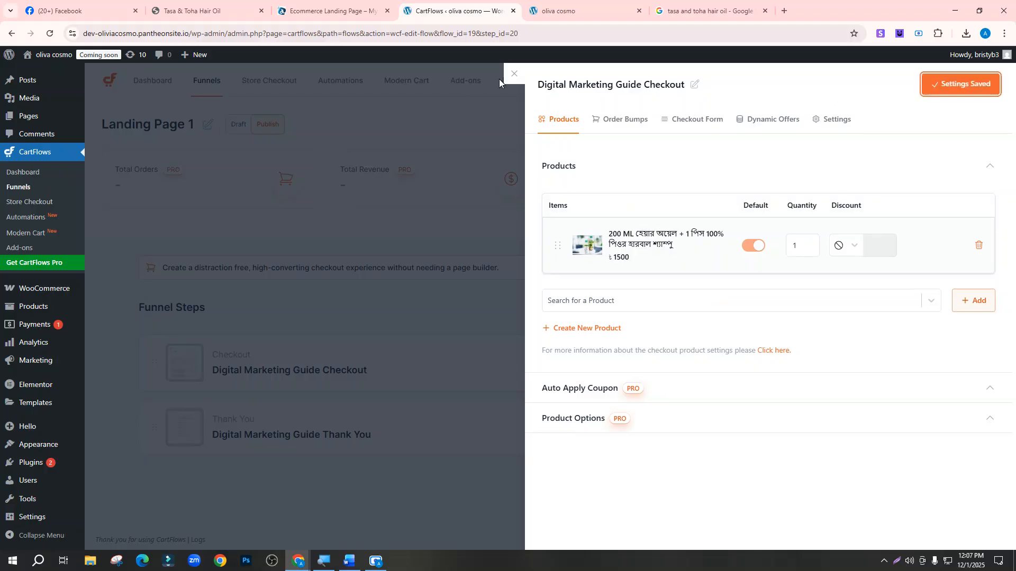
{"action": "left_click", "coordinate": [515, 78]}
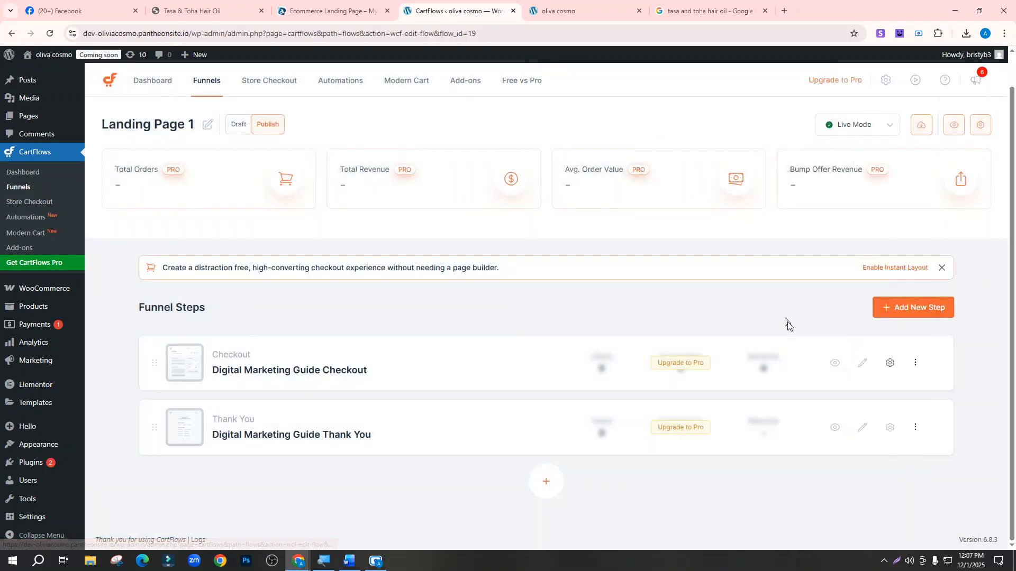
Preview the Digital Marketing Guide checkout page in a new tab, showing the 200 ML bundle at 1,500.00৳
{"action": "right_click", "coordinate": [837, 365]}
{"action": "left_click", "coordinate": [857, 374]}
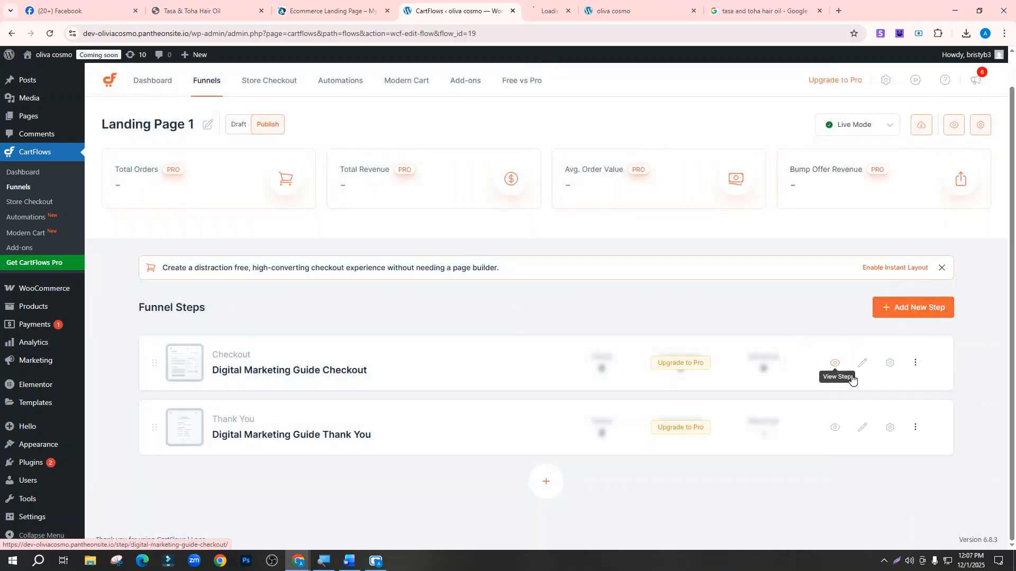
{"action": "left_click", "coordinate": [578, 2]}
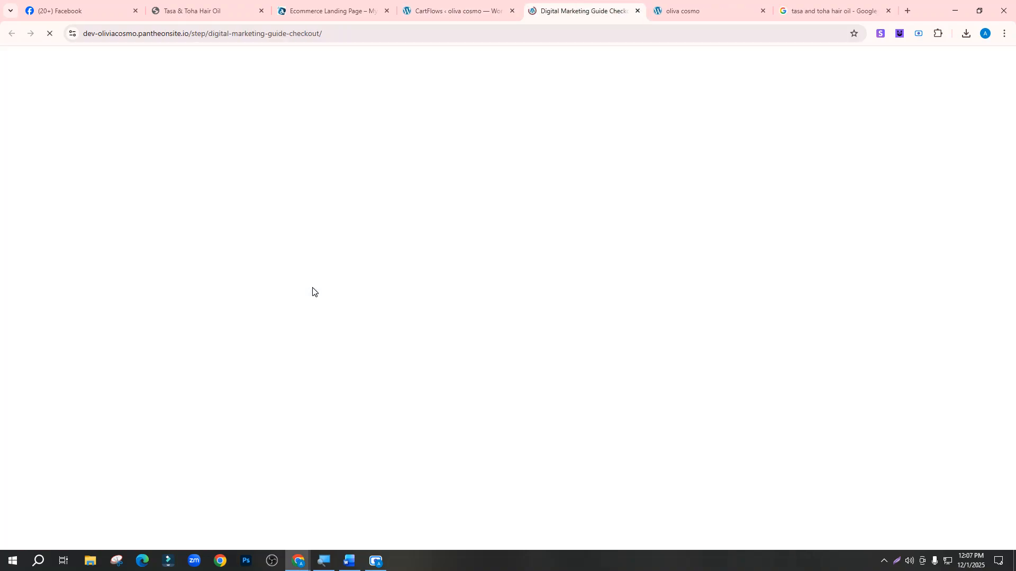
{"action": "scroll", "coordinate": [323, 293], "scroll_direction": "down", "scroll_amount": 5}
{"action": "scroll", "coordinate": [328, 302], "scroll_direction": "down", "scroll_amount": 20}
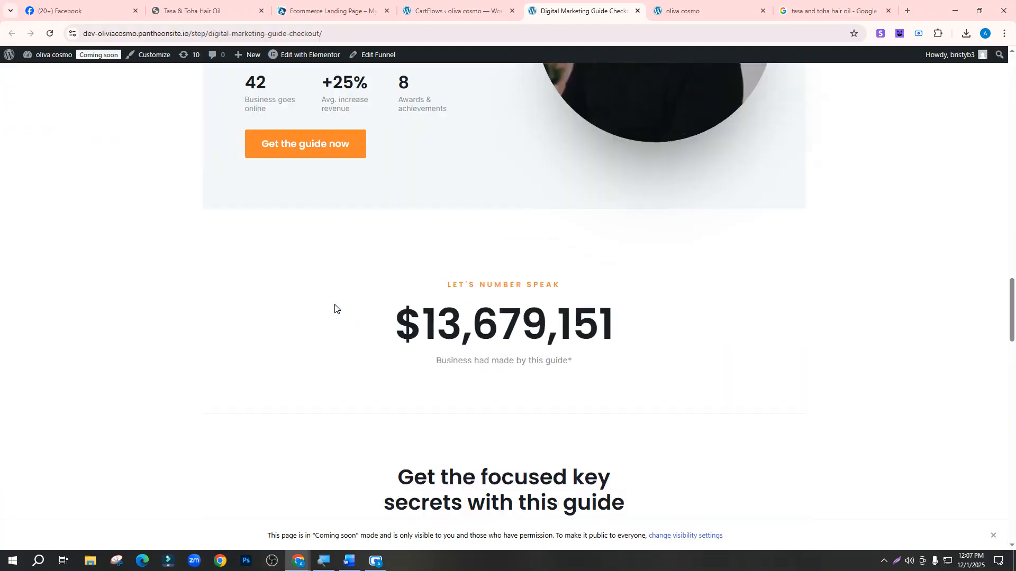
{"action": "scroll", "coordinate": [335, 314], "scroll_direction": "up", "scroll_amount": 2}
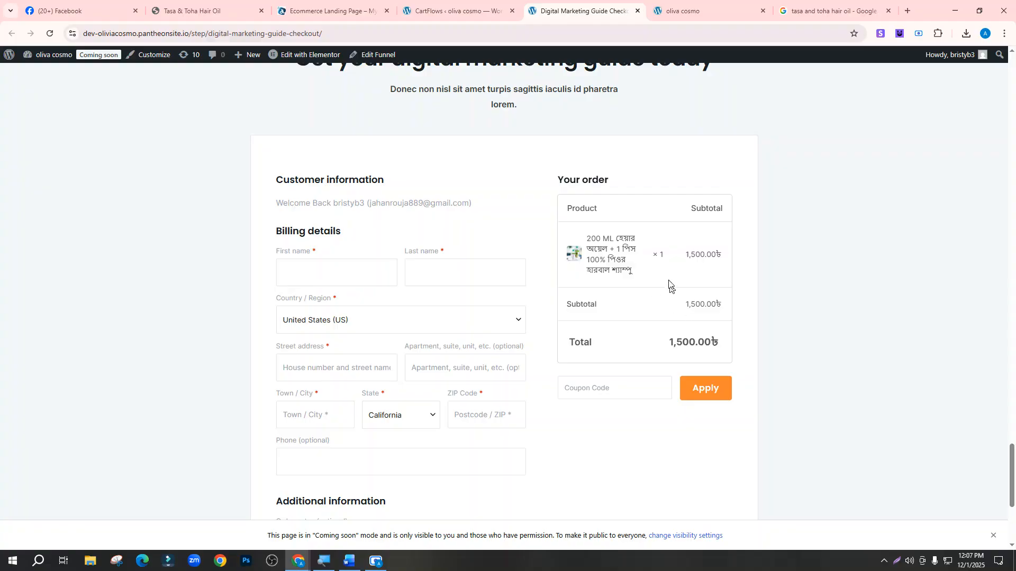
{"action": "scroll", "coordinate": [613, 268], "scroll_direction": "up", "scroll_amount": 3}
{"action": "scroll", "coordinate": [493, 291], "scroll_direction": "down", "scroll_amount": 7}
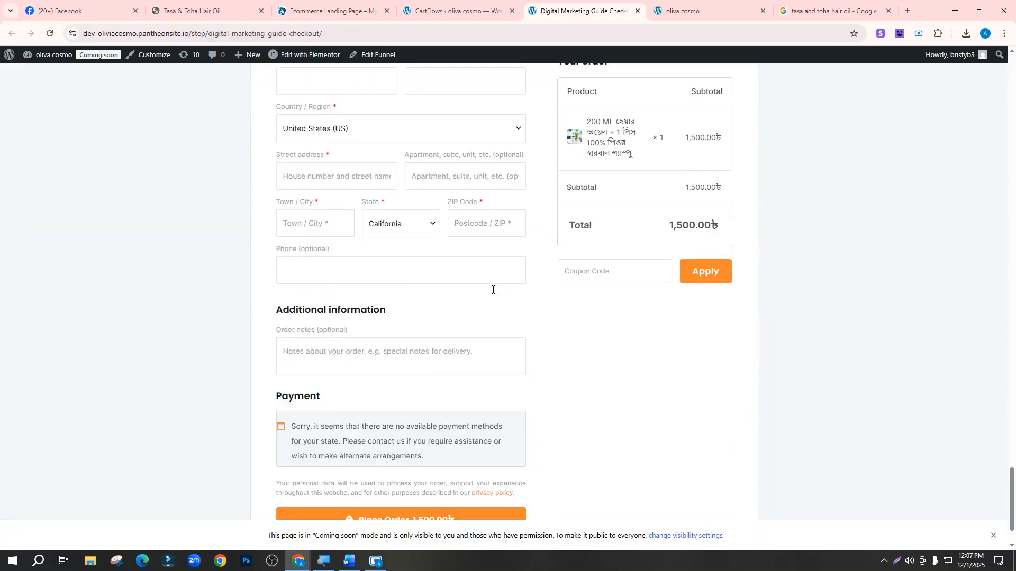
{"action": "scroll", "coordinate": [570, 281], "scroll_direction": "up", "scroll_amount": 5}
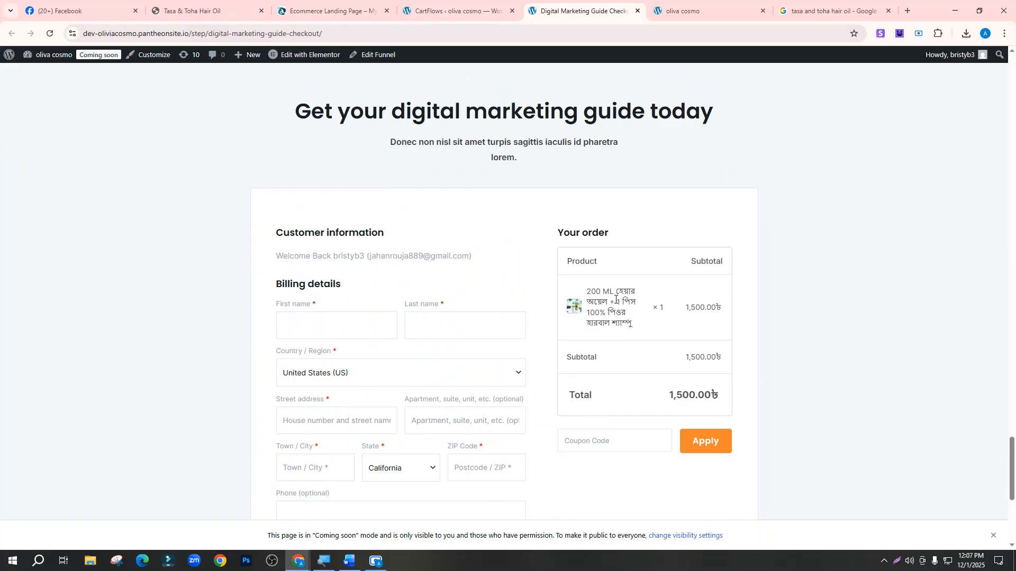
{"action": "scroll", "coordinate": [412, 383], "scroll_direction": "down", "scroll_amount": 12}
{"action": "scroll", "coordinate": [569, 265], "scroll_direction": "up", "scroll_amount": 12}
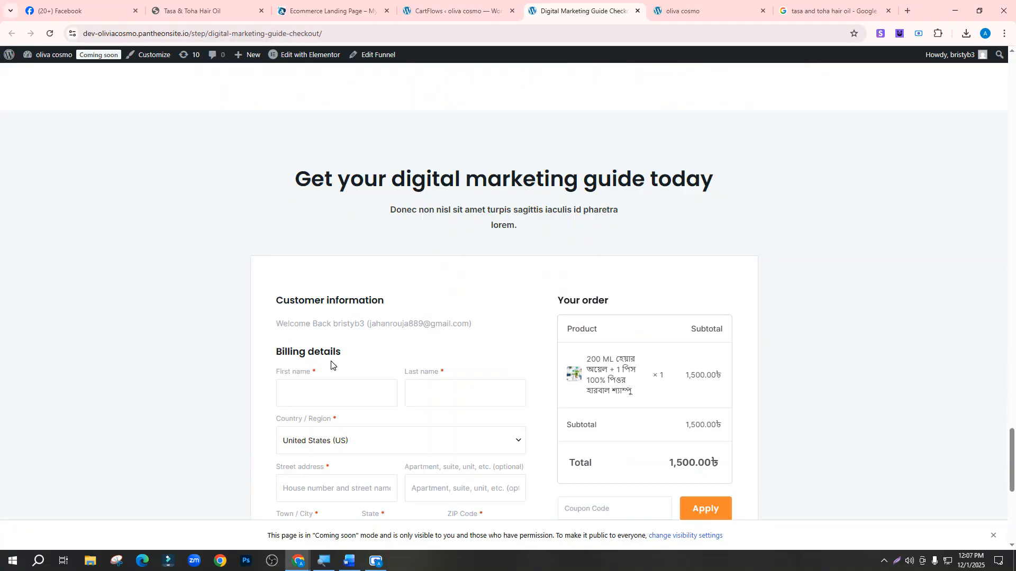
{"action": "scroll", "coordinate": [443, 347], "scroll_direction": "down", "scroll_amount": 6}
{"action": "scroll", "coordinate": [440, 350], "scroll_direction": "up", "scroll_amount": 6}
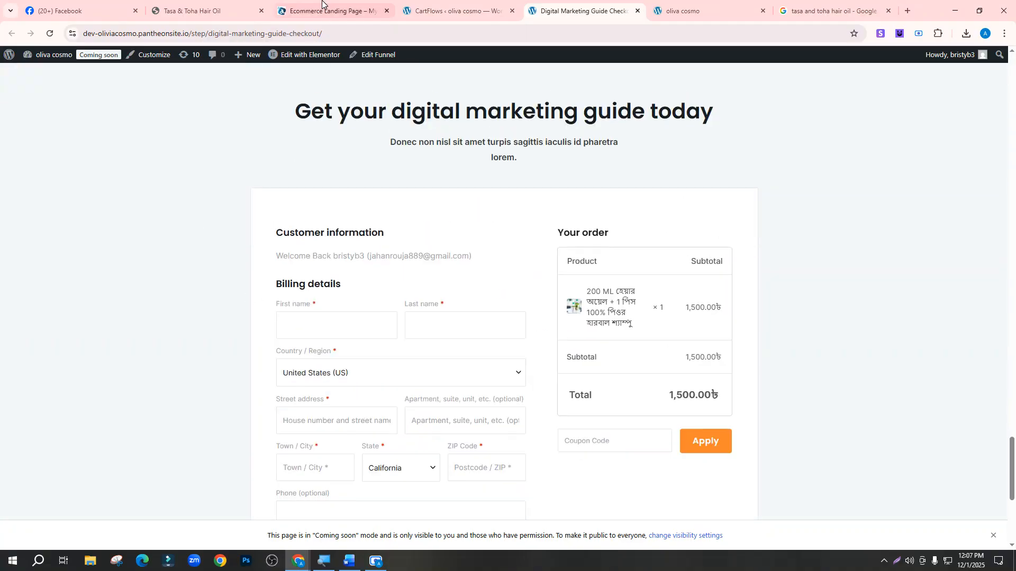
Compare the Tasa & Toha Hair Oil landing page with the Digital Marketing Guide checkout preview
{"action": "left_click", "coordinate": [207, 11]}
{"action": "scroll", "coordinate": [284, 291], "scroll_direction": "up", "scroll_amount": 5}
{"action": "scroll", "coordinate": [285, 292], "scroll_direction": "up", "scroll_amount": 4}
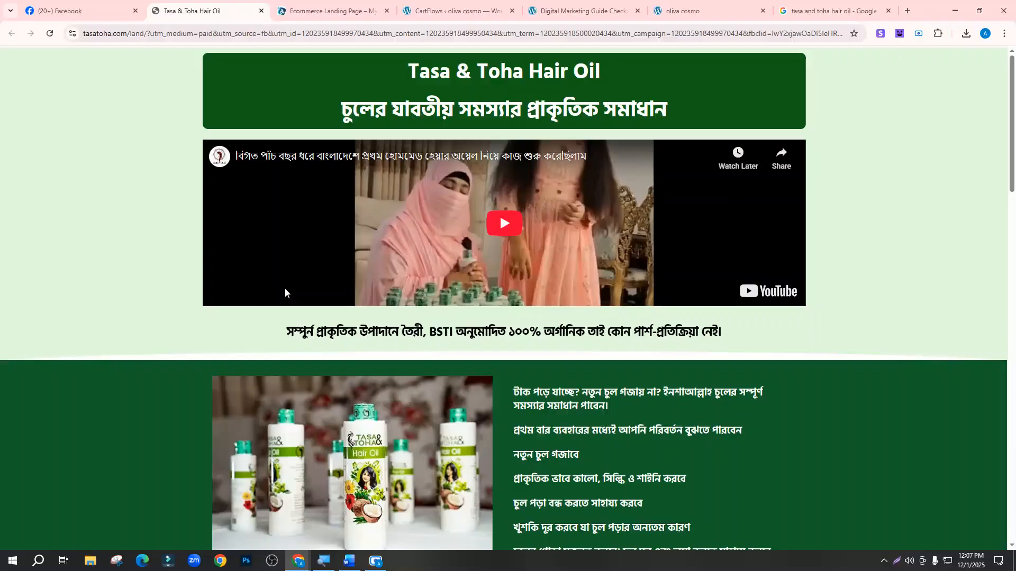
{"action": "left_click", "coordinate": [597, 11]}
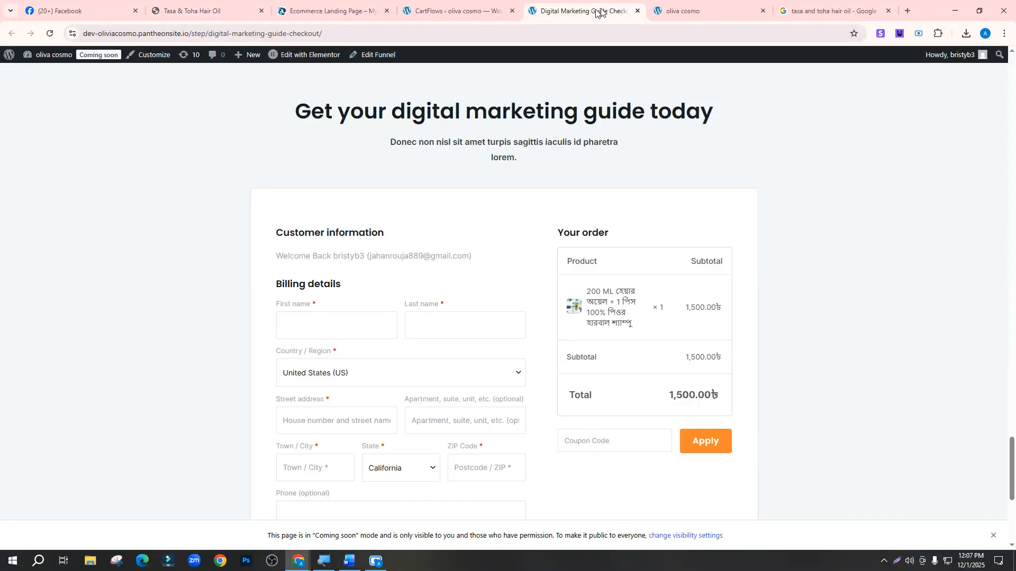
{"action": "scroll", "coordinate": [560, 164], "scroll_direction": "up", "scroll_amount": 15}
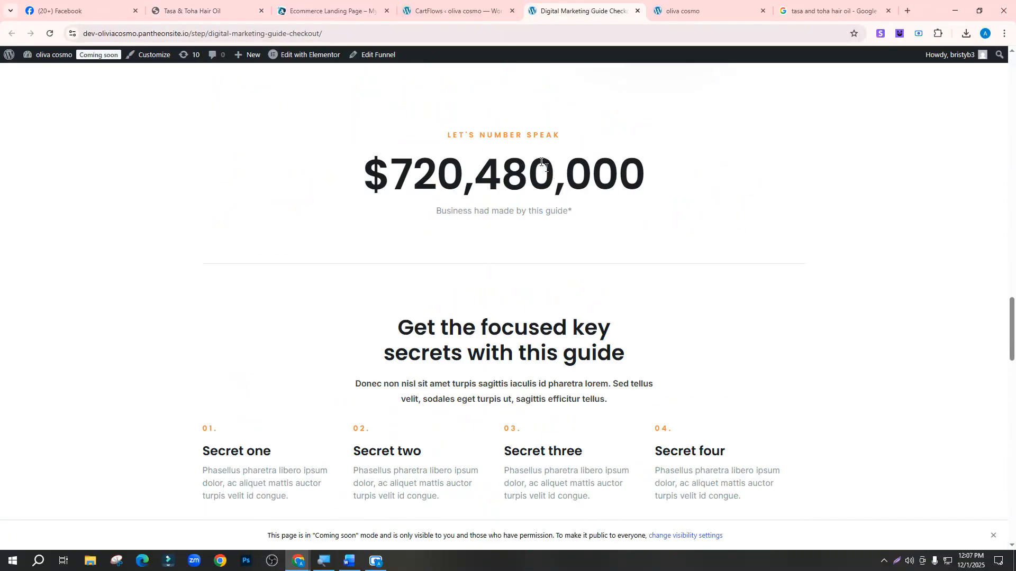
{"action": "scroll", "coordinate": [582, 371], "scroll_direction": "down", "scroll_amount": 20}
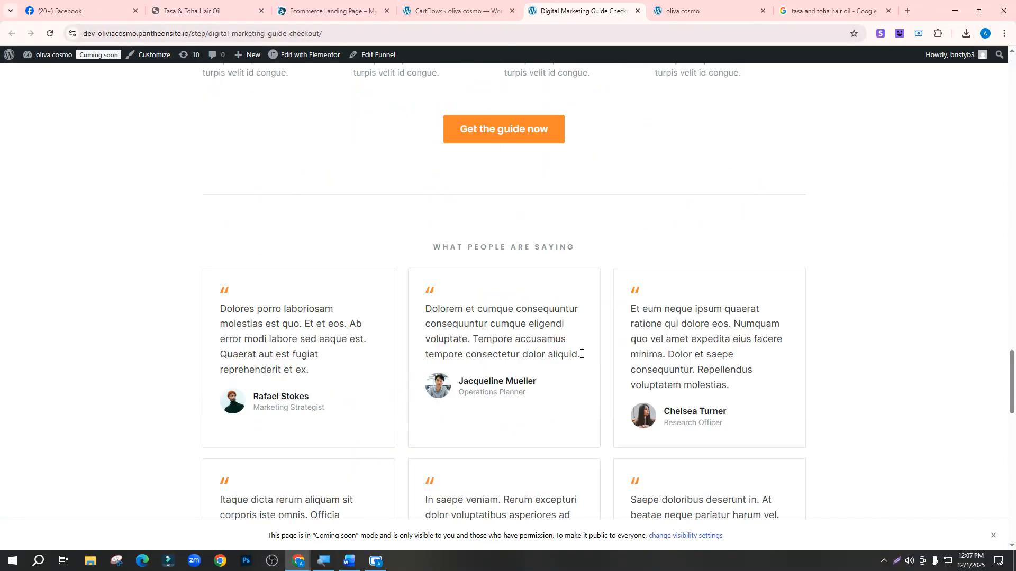
{"action": "scroll", "coordinate": [581, 375], "scroll_direction": "up", "scroll_amount": 15}
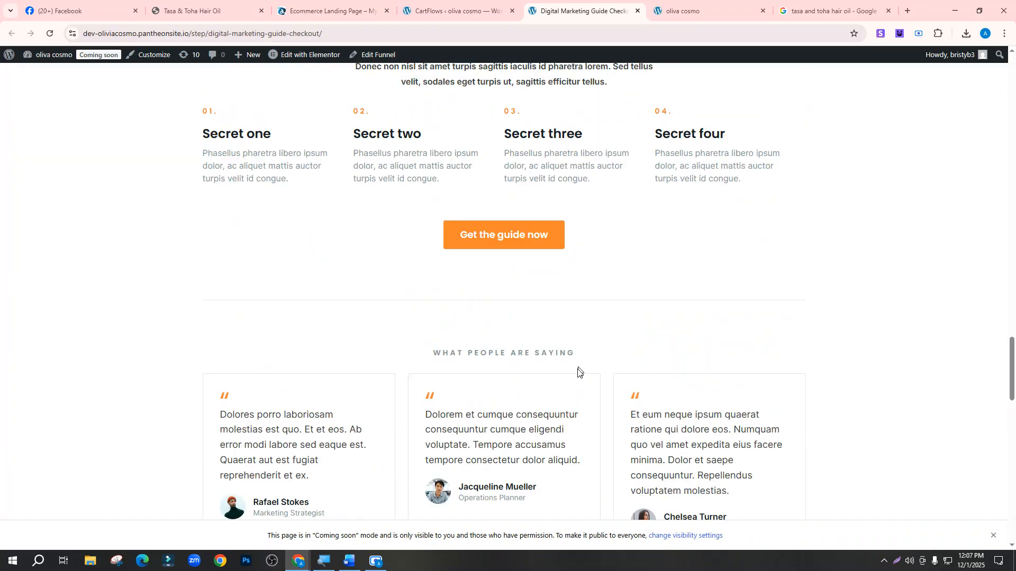
{"action": "scroll", "coordinate": [555, 225], "scroll_direction": "down", "scroll_amount": 15}
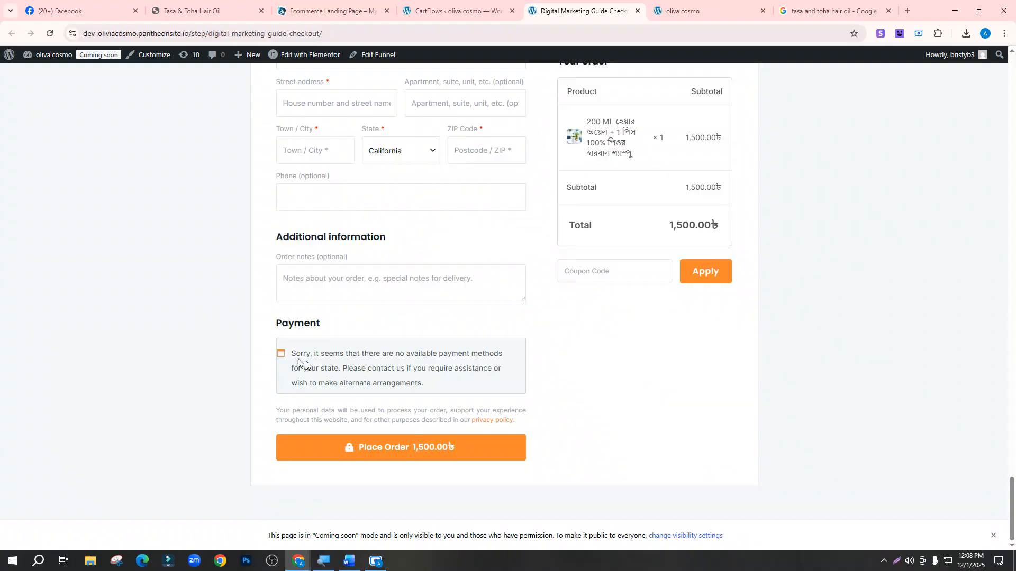
{"action": "scroll", "coordinate": [309, 312], "scroll_direction": "up", "scroll_amount": 10}
Recheck the Tasa & Toha order form against the checkout, then bring up the Word checklist
{"action": "left_click", "coordinate": [230, 8]}
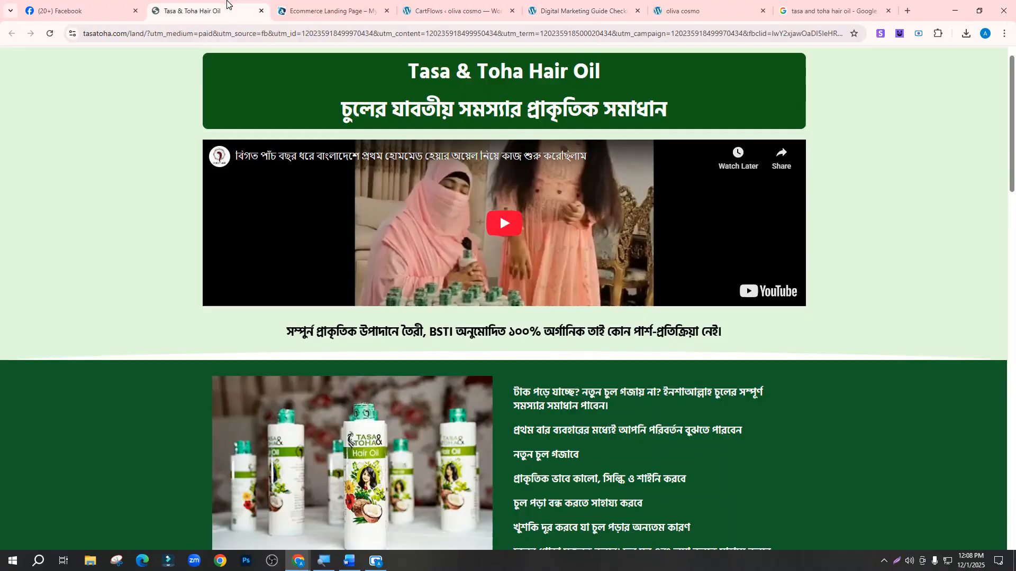
{"action": "scroll", "coordinate": [310, 370], "scroll_direction": "down", "scroll_amount": 15}
{"action": "scroll", "coordinate": [309, 396], "scroll_direction": "down", "scroll_amount": 8}
{"action": "scroll", "coordinate": [308, 407], "scroll_direction": "up", "scroll_amount": 7}
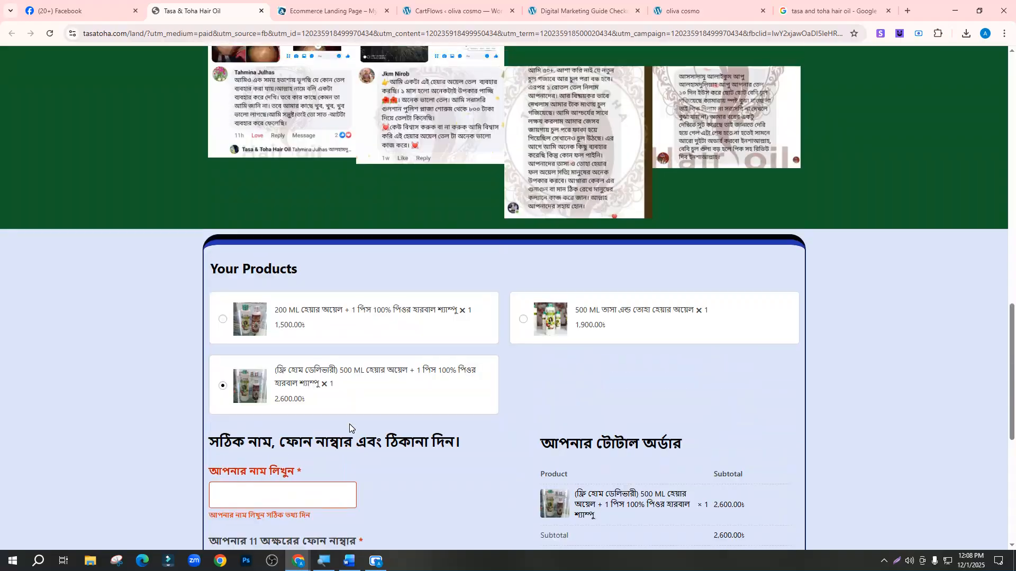
{"action": "scroll", "coordinate": [350, 424], "scroll_direction": "down", "scroll_amount": 6}
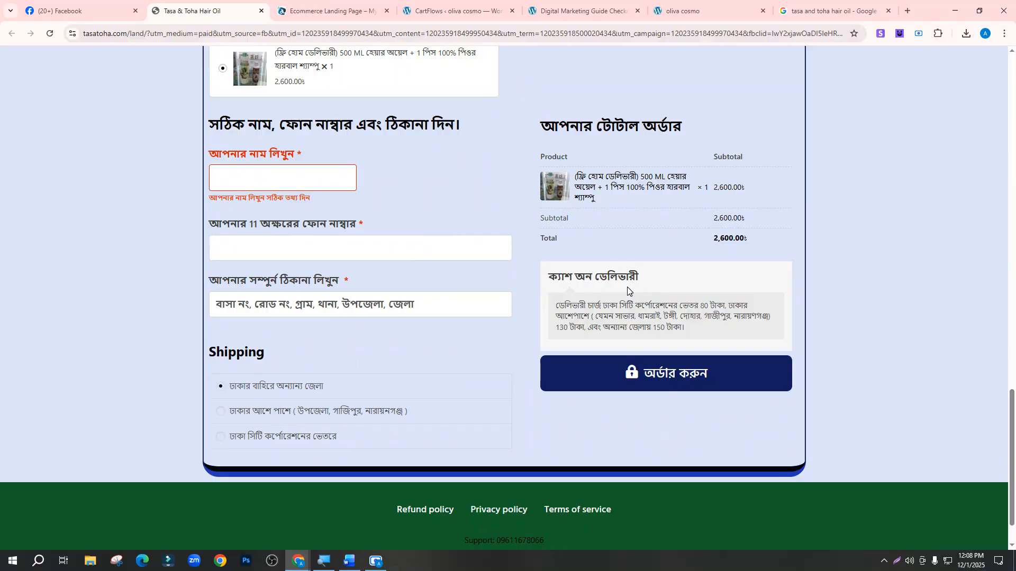
{"action": "scroll", "coordinate": [627, 287], "scroll_direction": "up", "scroll_amount": 7}
{"action": "left_click", "coordinate": [575, 7]}
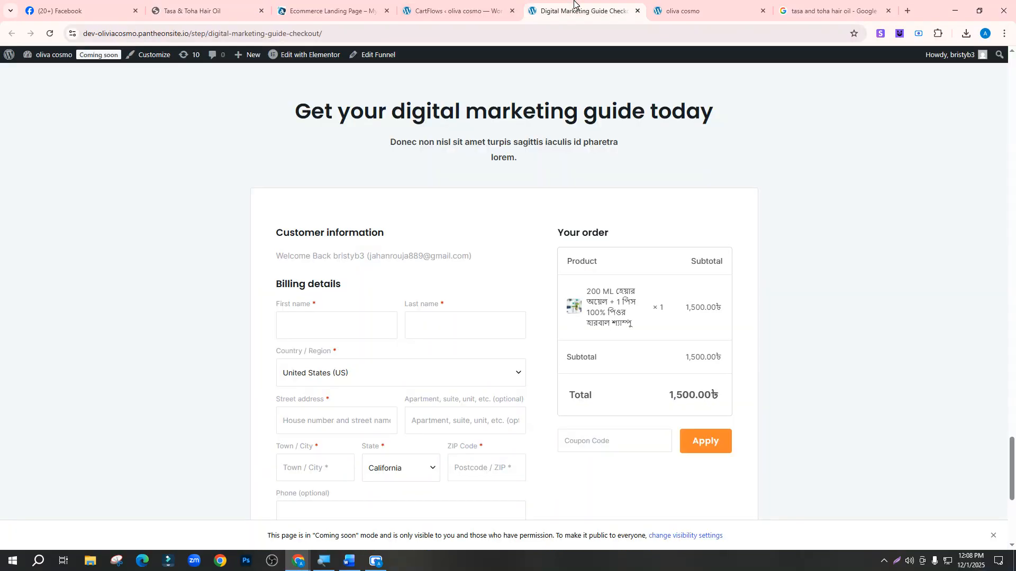
{"action": "scroll", "coordinate": [525, 104], "scroll_direction": "up", "scroll_amount": 5}
{"action": "left_click", "coordinate": [442, 10]}
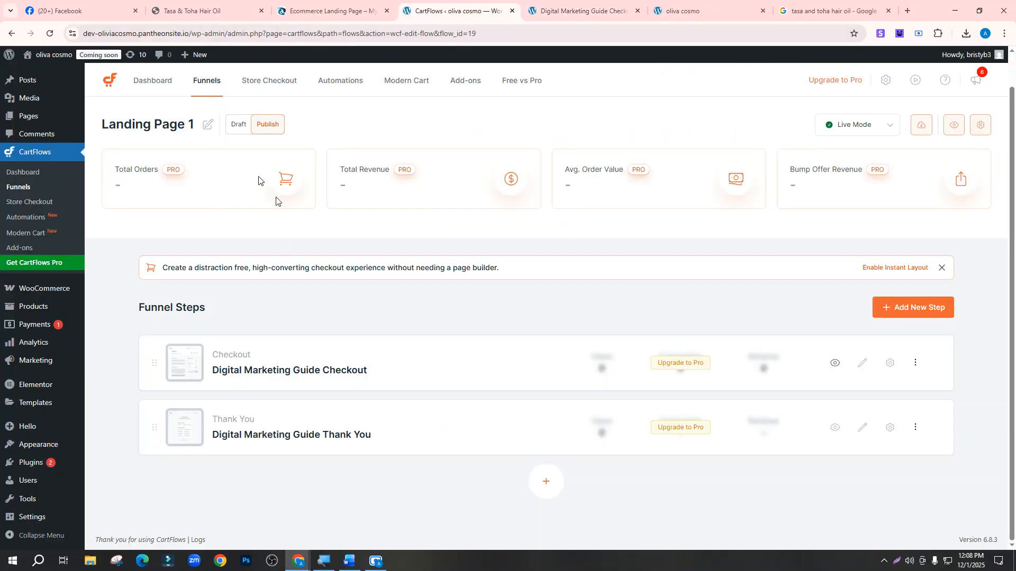
{"action": "left_click", "coordinate": [349, 560]}
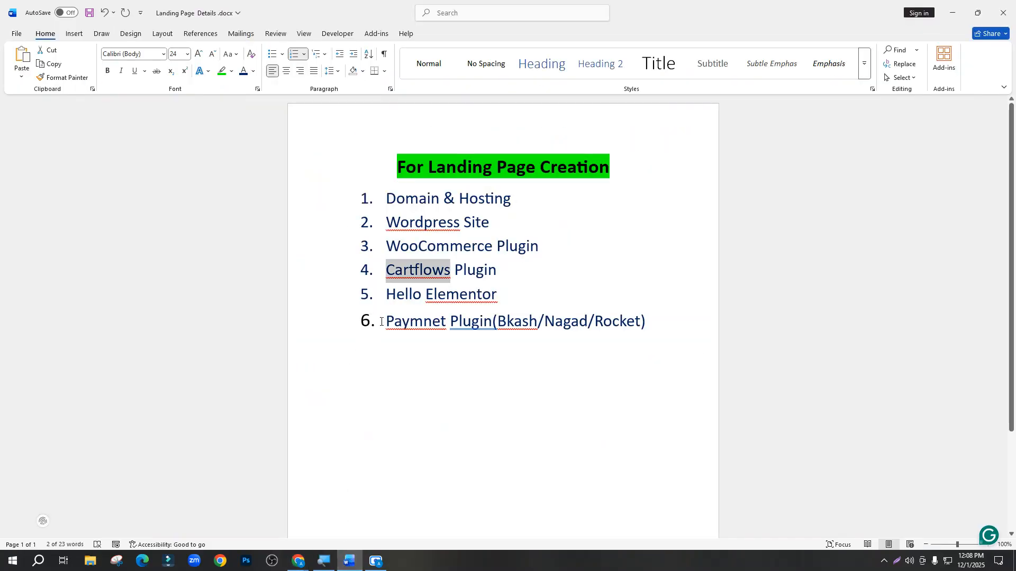
{"action": "left_click_drag", "start_coordinate": [384, 322], "coordinate": [492, 322]}
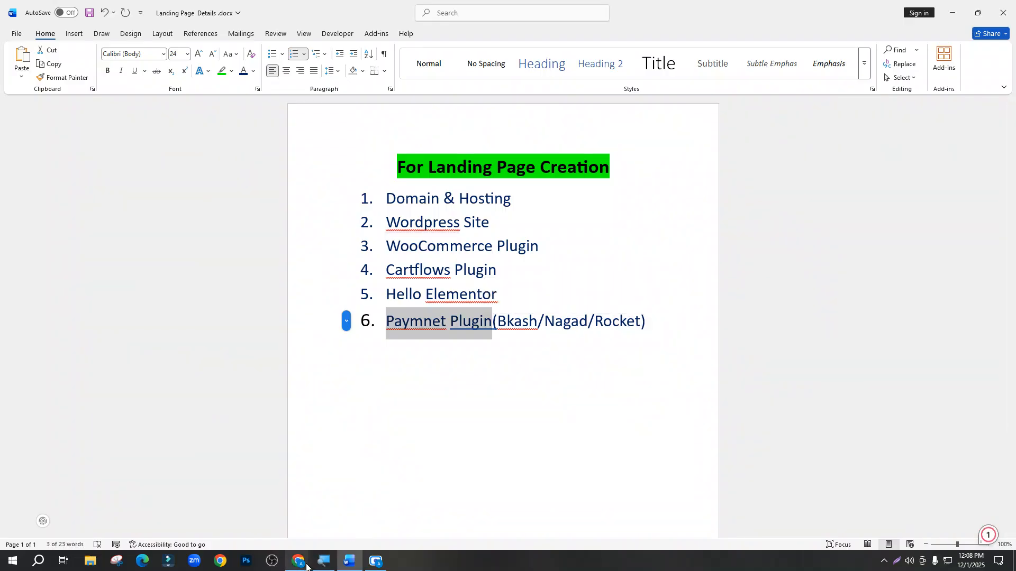
{"action": "mouse_move", "coordinate": [306, 566]}
{"action": "left_click", "coordinate": [268, 535]}
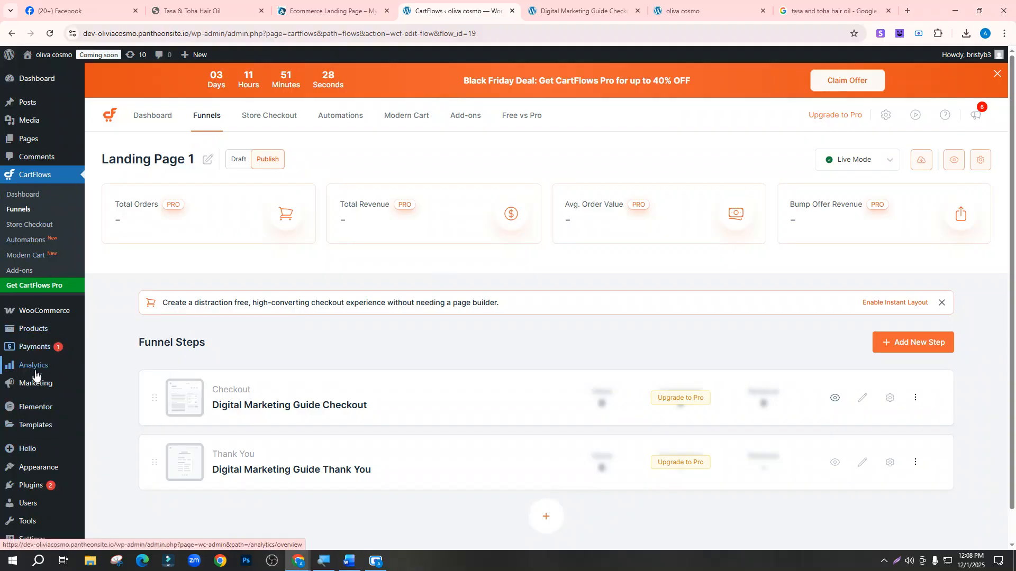
Go to Plugins > Add Plugin and start searching the plugin directory for bkash
{"action": "scroll", "coordinate": [36, 373], "scroll_direction": "down", "scroll_amount": 1}
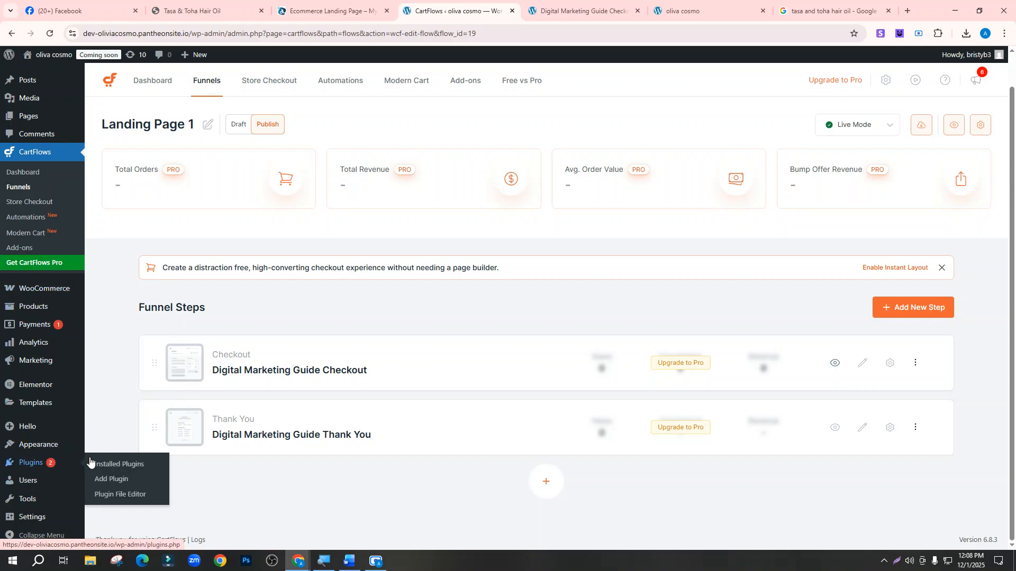
{"action": "left_click", "coordinate": [108, 482]}
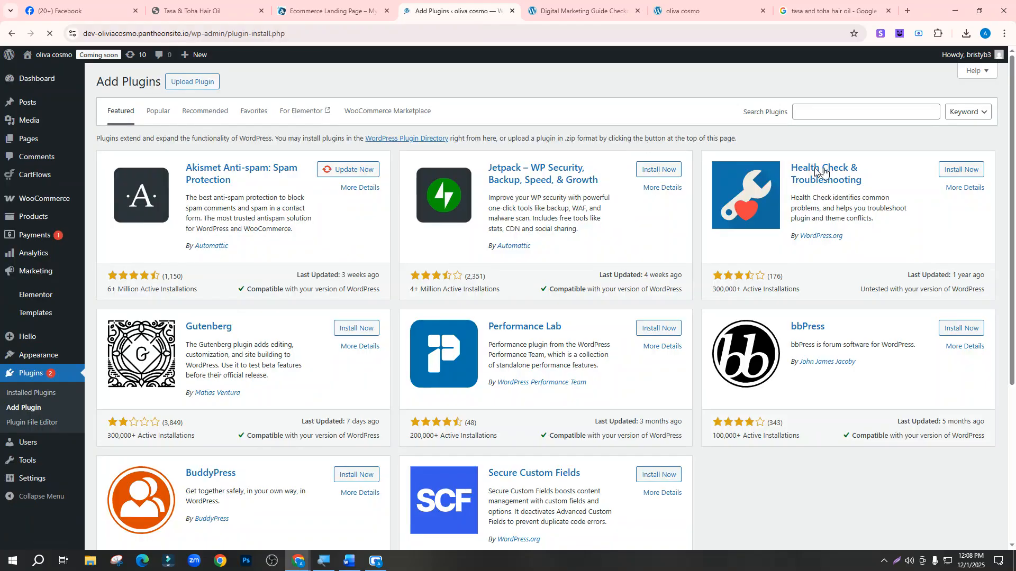
{"action": "left_click", "coordinate": [827, 114]}
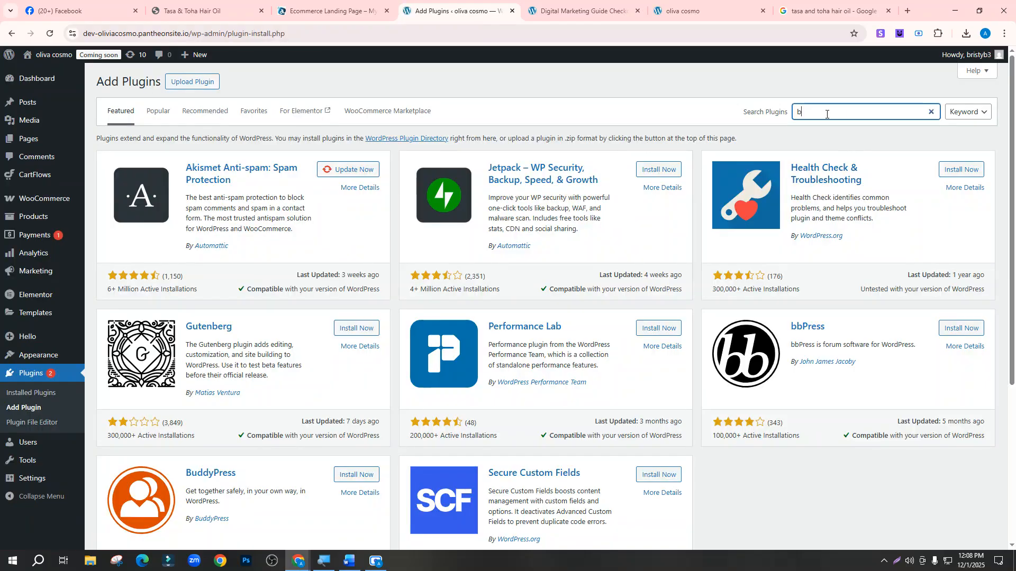
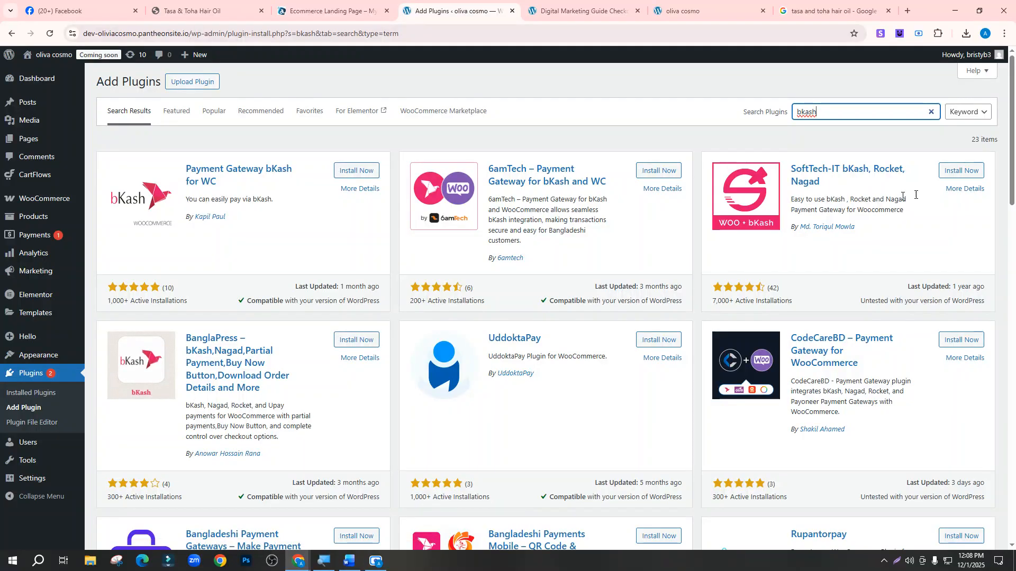
Install and activate the SoftTech-IT bKash, Rocket, Nagad plugin and check it in the Plugins list
{"action": "left_click", "coordinate": [971, 177]}
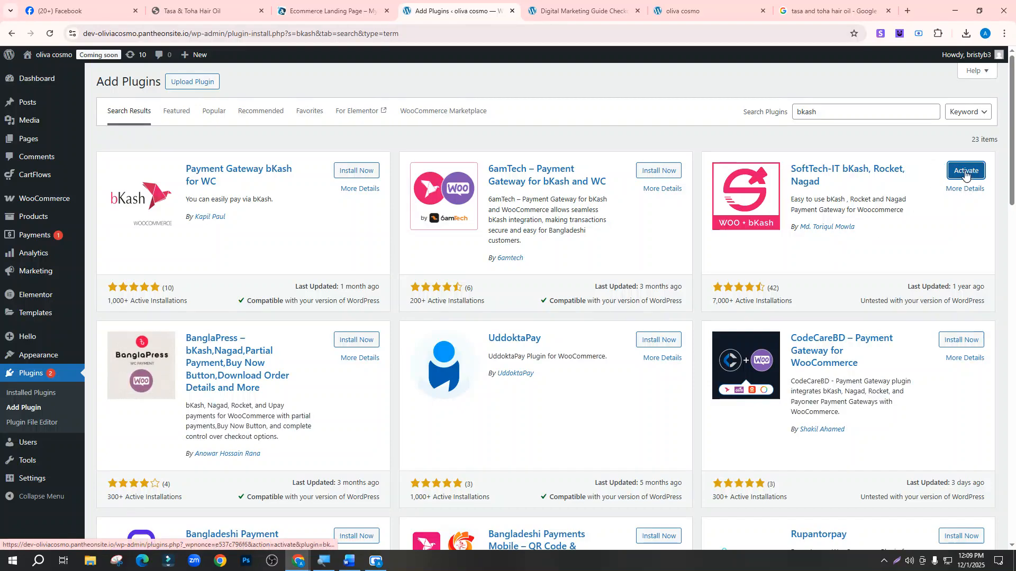
{"action": "left_click", "coordinate": [966, 172]}
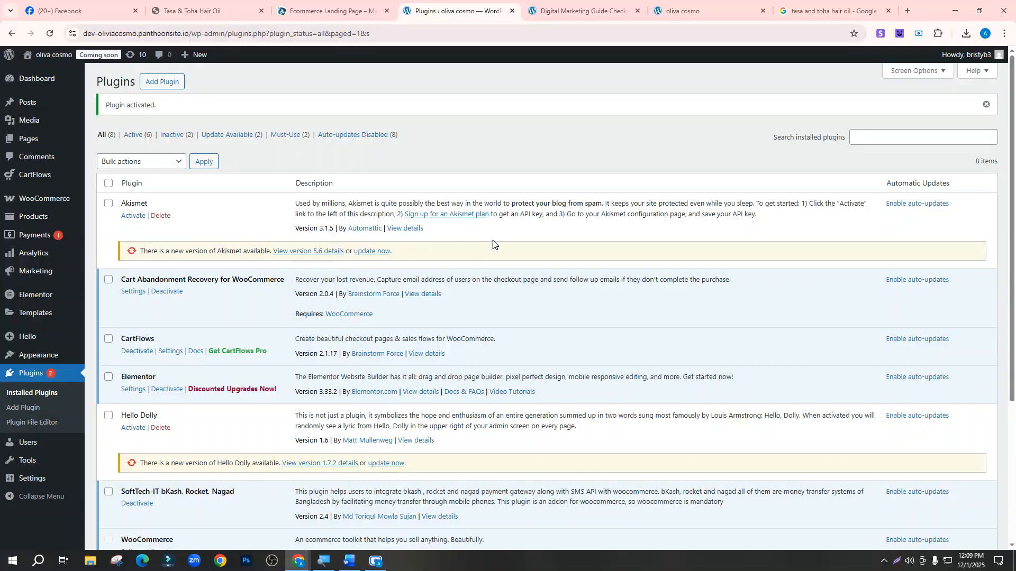
{"action": "scroll", "coordinate": [159, 200], "scroll_direction": "down", "scroll_amount": 5}
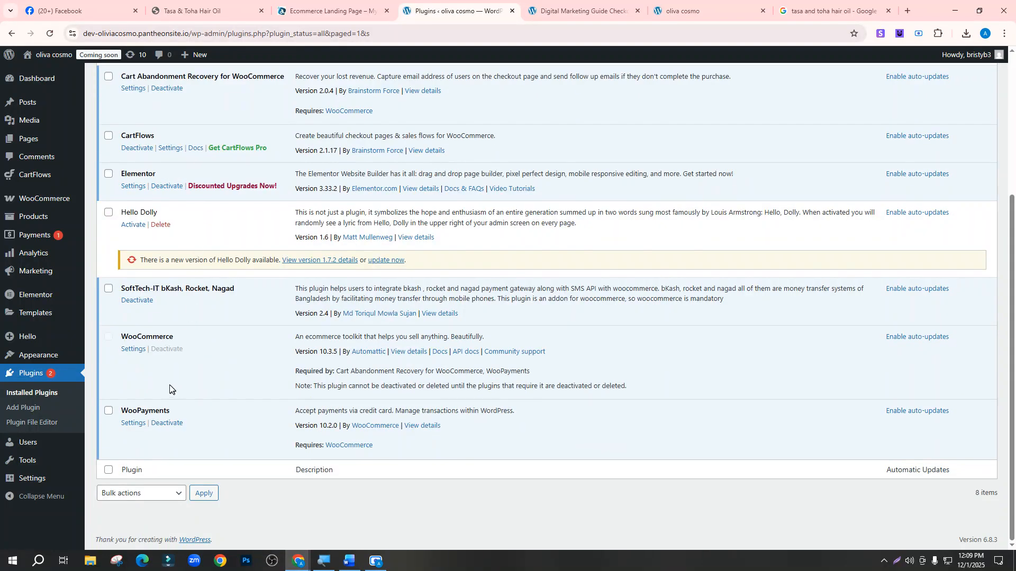
{"action": "scroll", "coordinate": [170, 389], "scroll_direction": "up", "scroll_amount": 1}
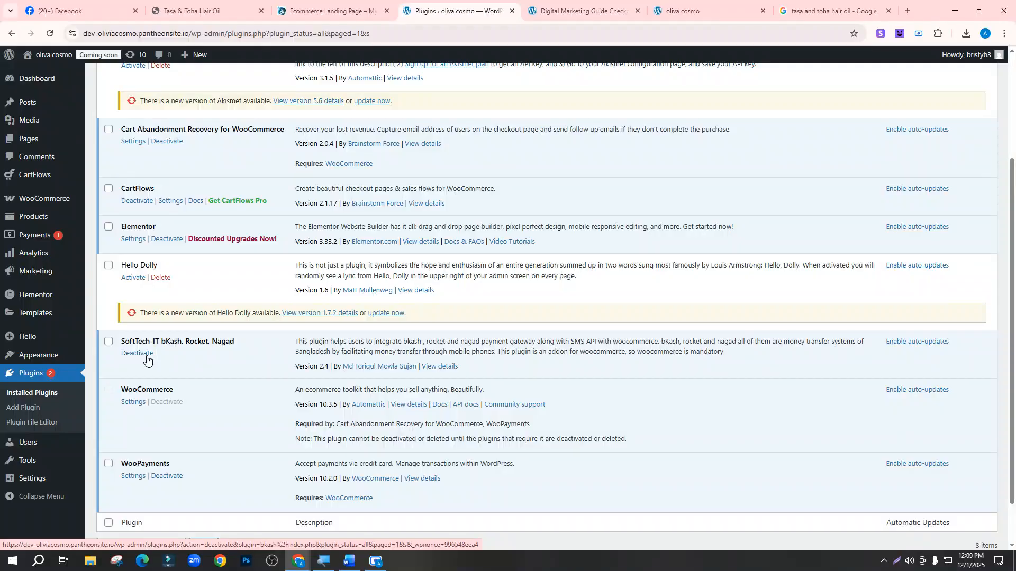
{"action": "scroll", "coordinate": [147, 354], "scroll_direction": "up", "scroll_amount": 3}
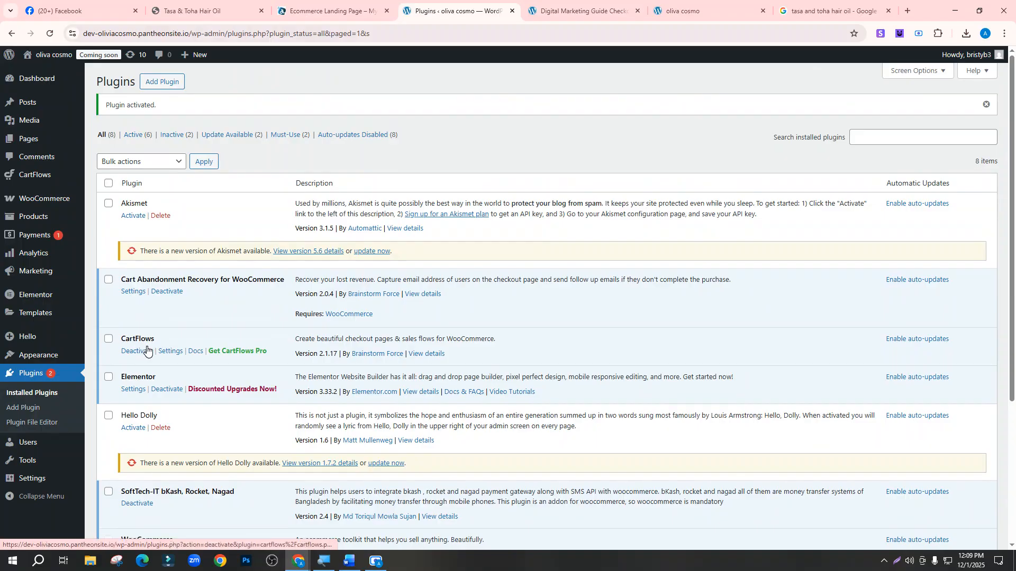
{"action": "scroll", "coordinate": [207, 325], "scroll_direction": "down", "scroll_amount": 4}
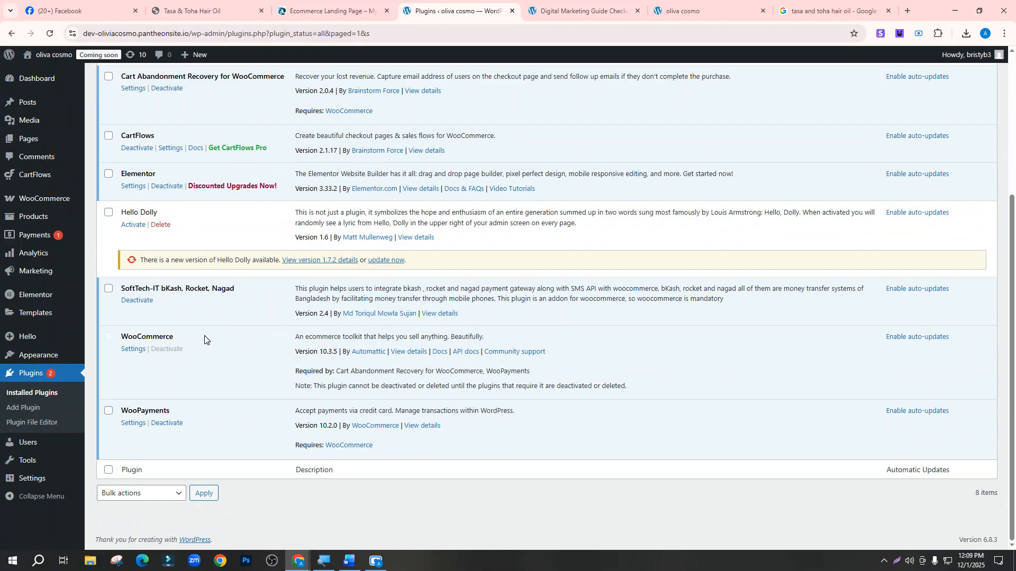
{"action": "scroll", "coordinate": [205, 338], "scroll_direction": "up", "scroll_amount": 4}
{"action": "mouse_move", "coordinate": [44, 198]}
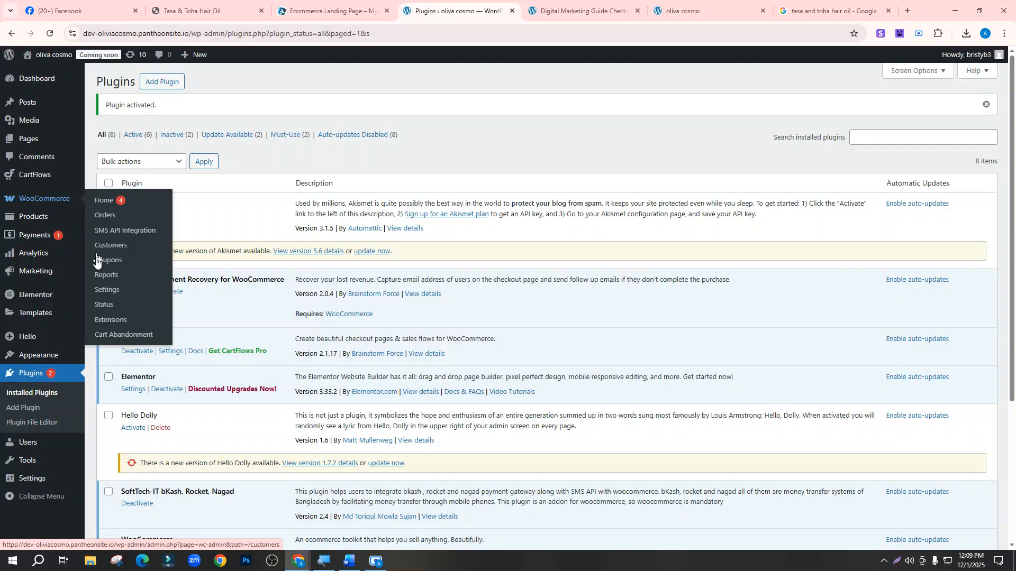
Open WooCommerce Settings > Payments and go to the bKash gateway's management page
{"action": "left_click", "coordinate": [99, 290]}
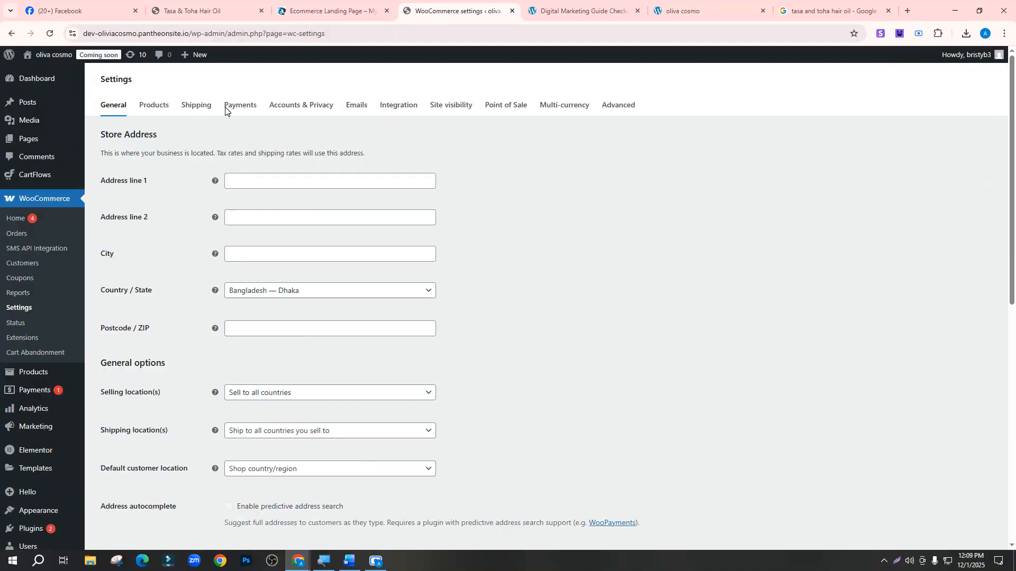
{"action": "left_click", "coordinate": [239, 127]}
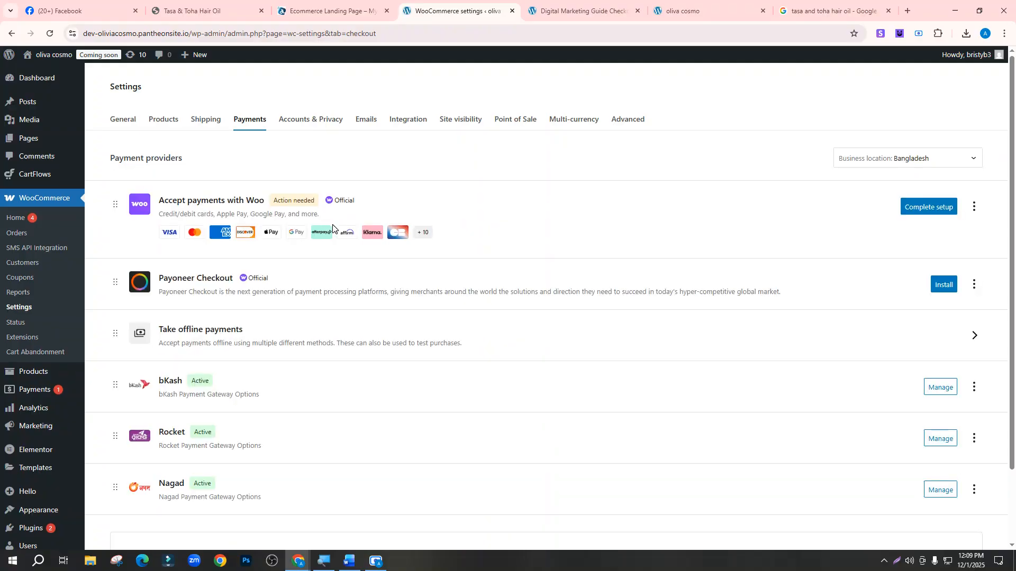
{"action": "scroll", "coordinate": [351, 208], "scroll_direction": "down", "scroll_amount": 2}
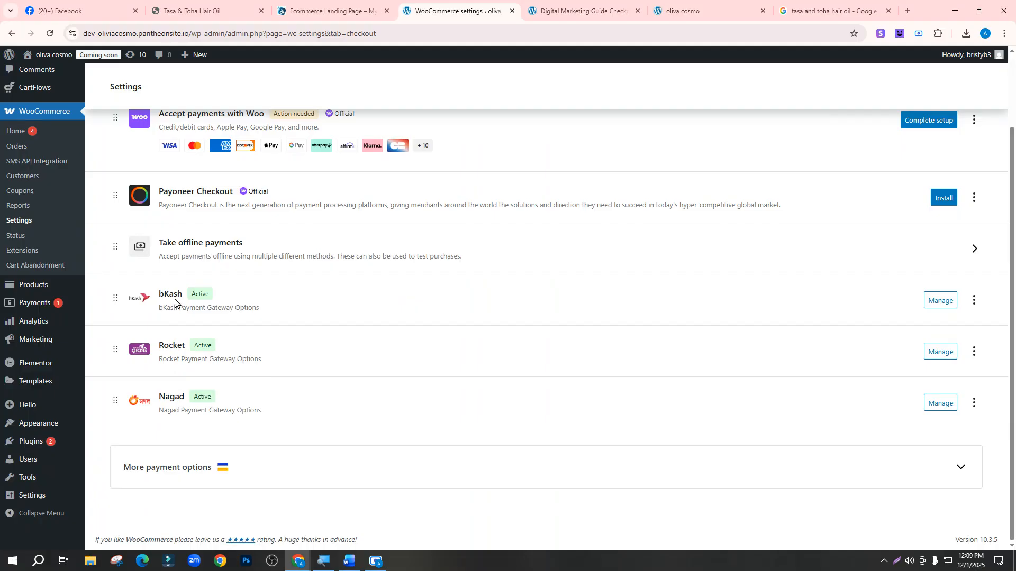
{"action": "left_click", "coordinate": [934, 305]}
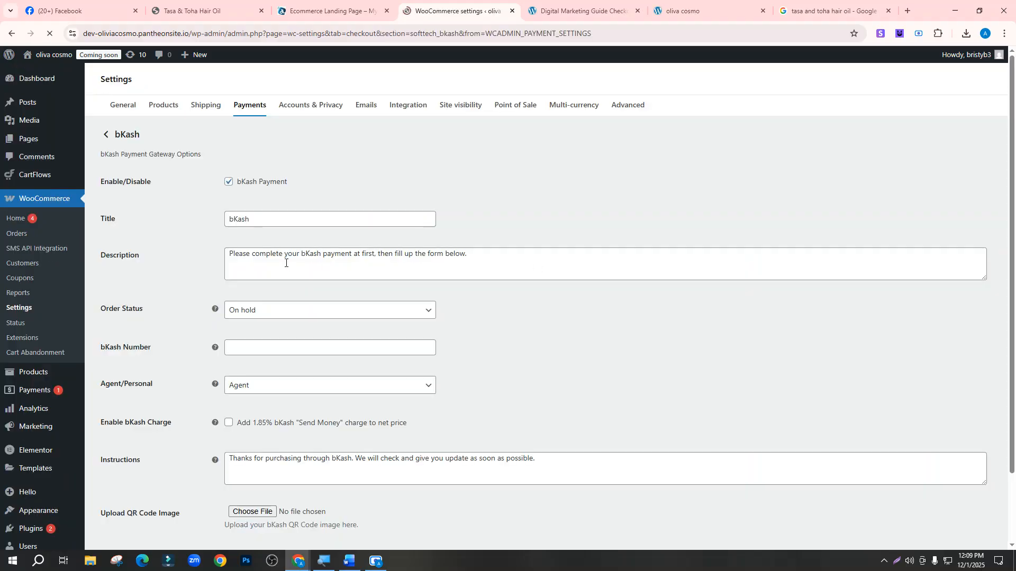
Set the bKash gateway to a Personal account and enter the merchant's bKash number
{"action": "scroll", "coordinate": [282, 226], "scroll_direction": "down", "scroll_amount": 3}
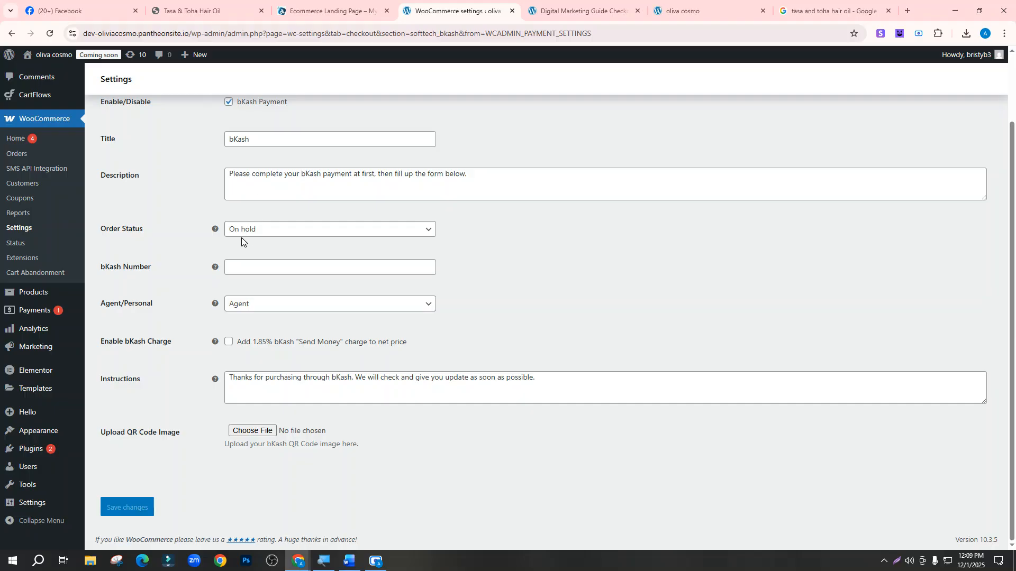
{"action": "left_click", "coordinate": [256, 303]}
{"action": "left_click", "coordinate": [264, 340]}
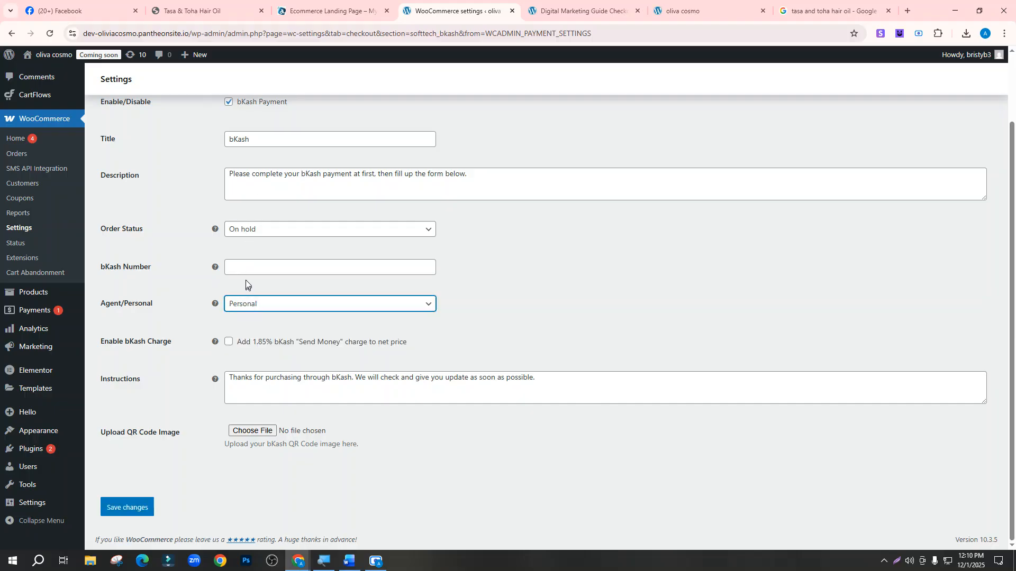
{"action": "left_click", "coordinate": [247, 266]}
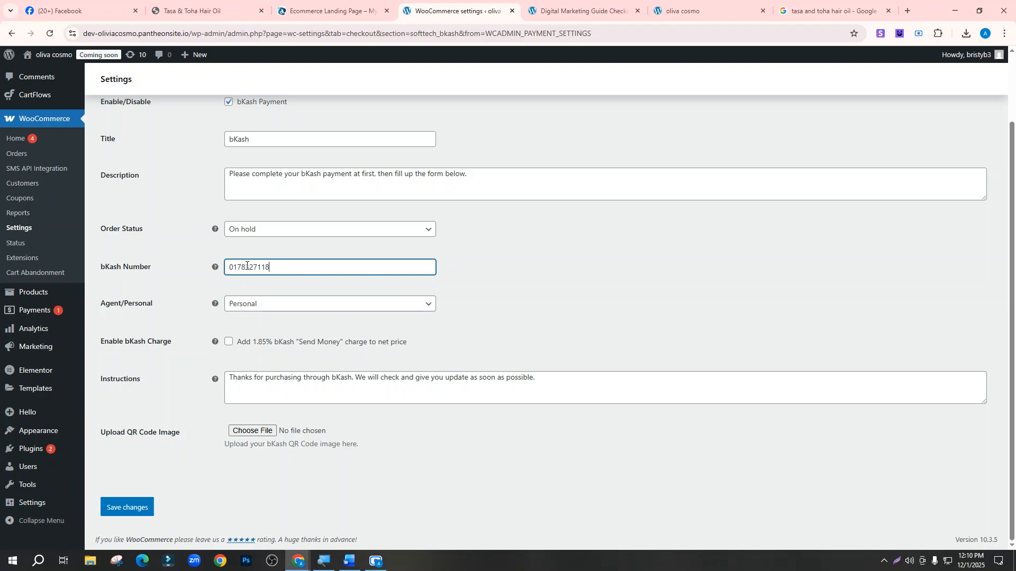
{"action": "left_click", "coordinate": [500, 289]}
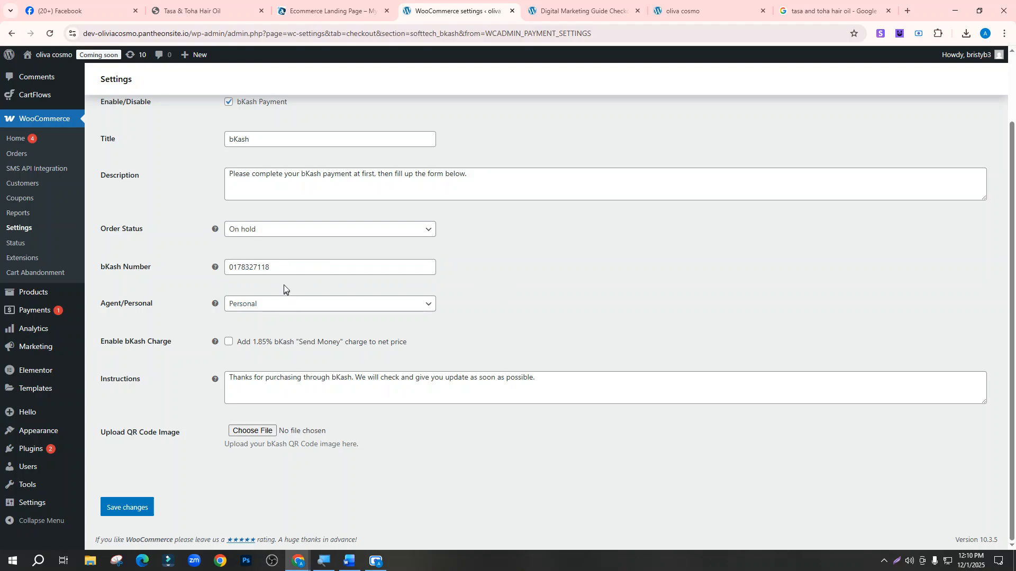
{"action": "left_click", "coordinate": [287, 268]}
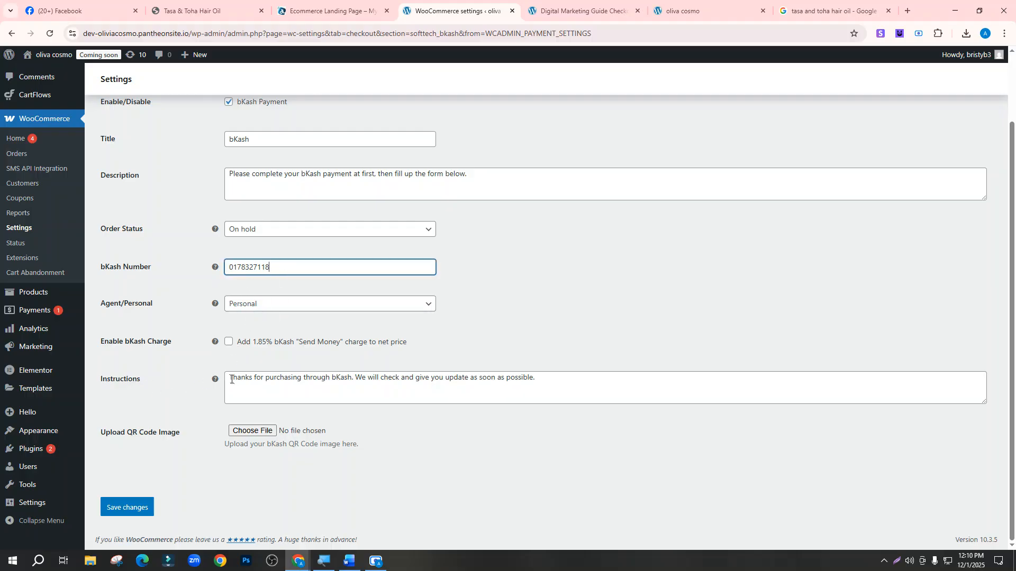
{"action": "left_click_drag", "start_coordinate": [231, 380], "coordinate": [347, 381]}
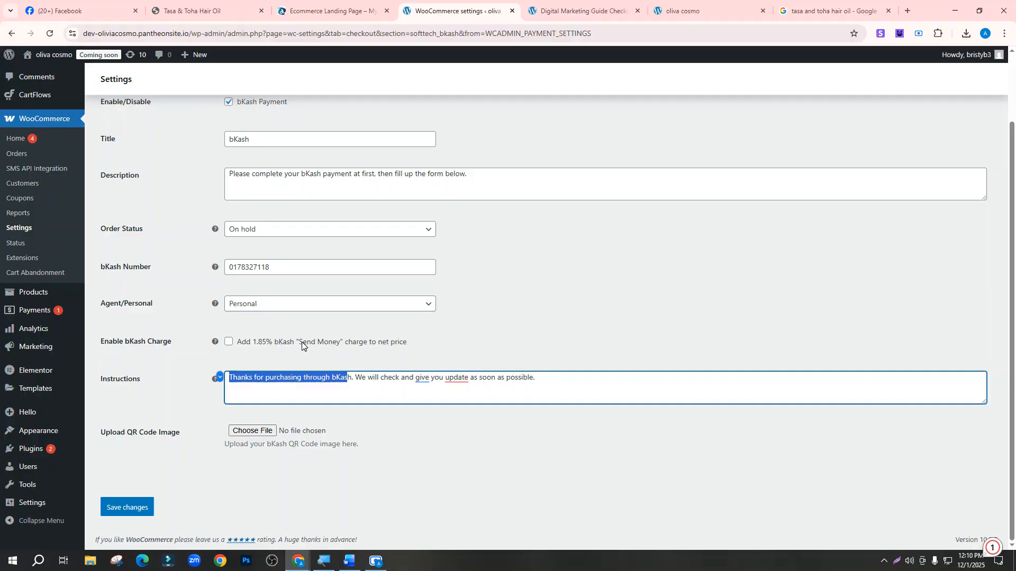
{"action": "left_click", "coordinate": [229, 342]}
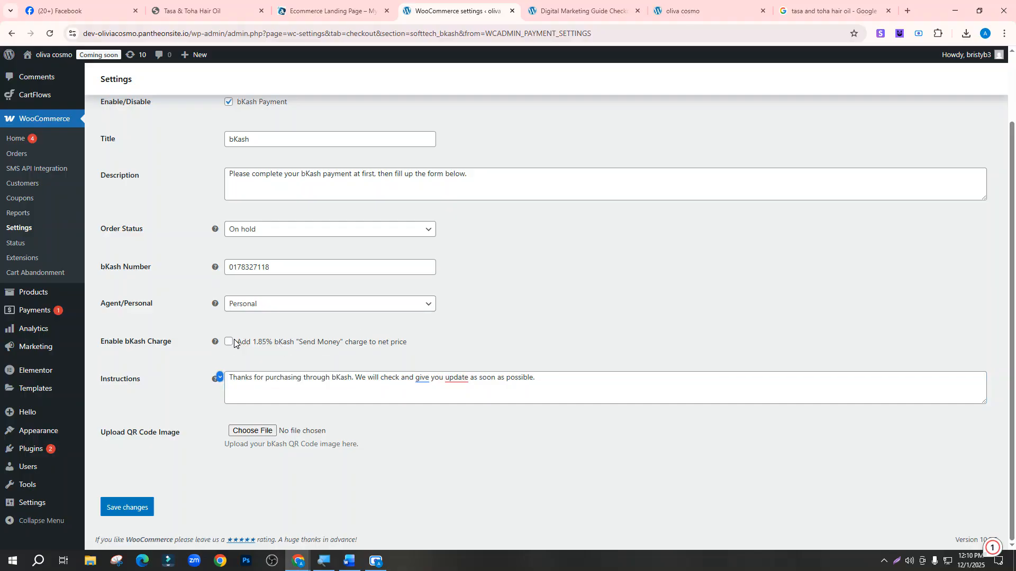
{"action": "scroll", "coordinate": [261, 322], "scroll_direction": "up", "scroll_amount": 2}
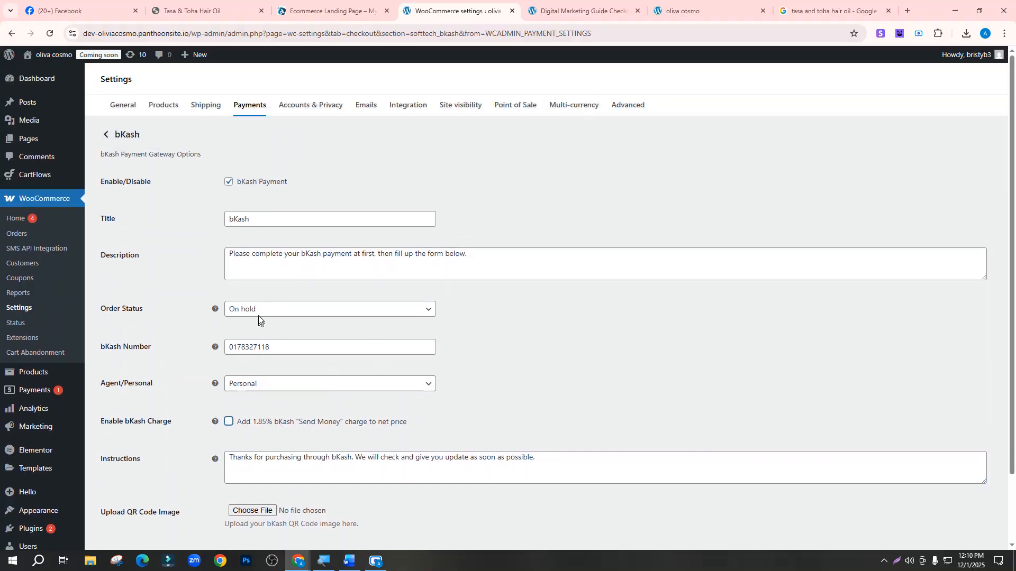
{"action": "scroll", "coordinate": [256, 322], "scroll_direction": "down", "scroll_amount": 2}
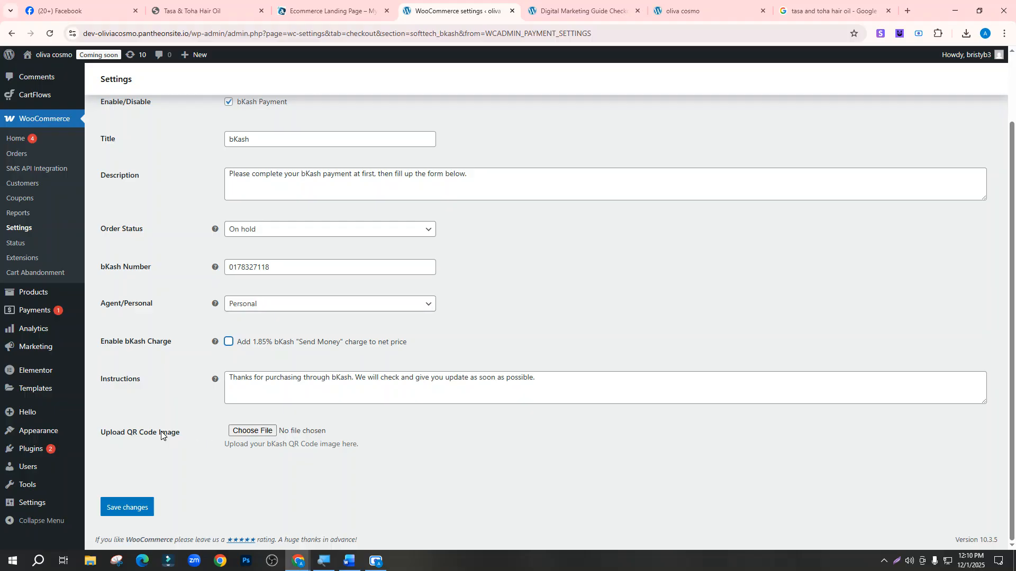
Skip the QR code upload, save the bKash settings, and return to the payment providers list
{"action": "left_click", "coordinate": [268, 433]}
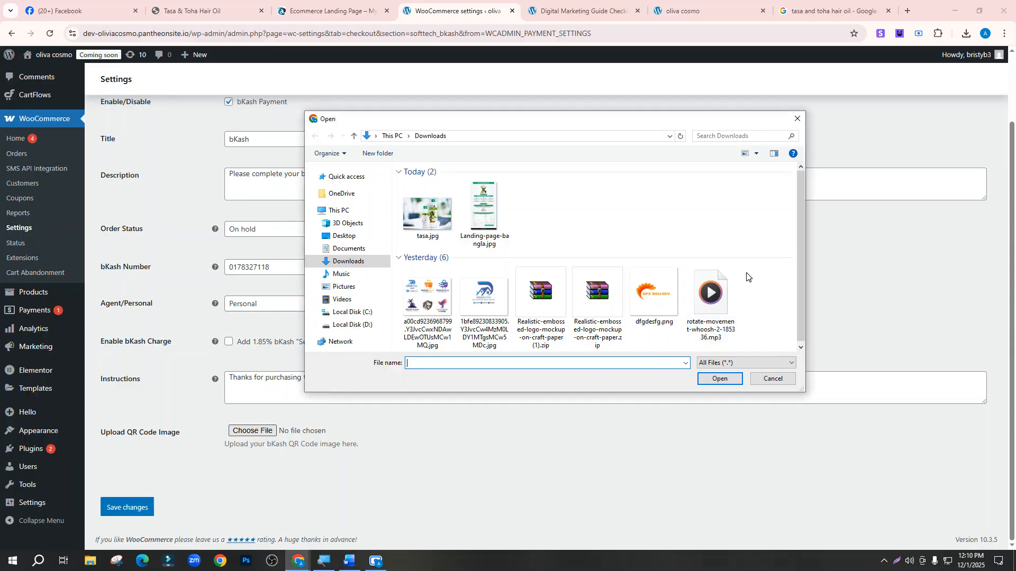
{"action": "left_click", "coordinate": [670, 300]}
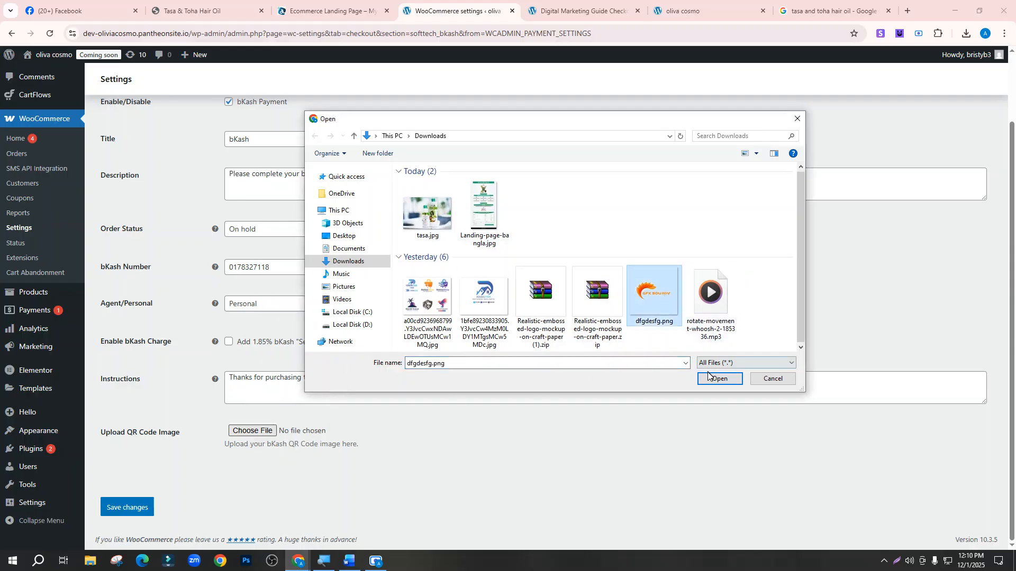
{"action": "left_click", "coordinate": [797, 118]}
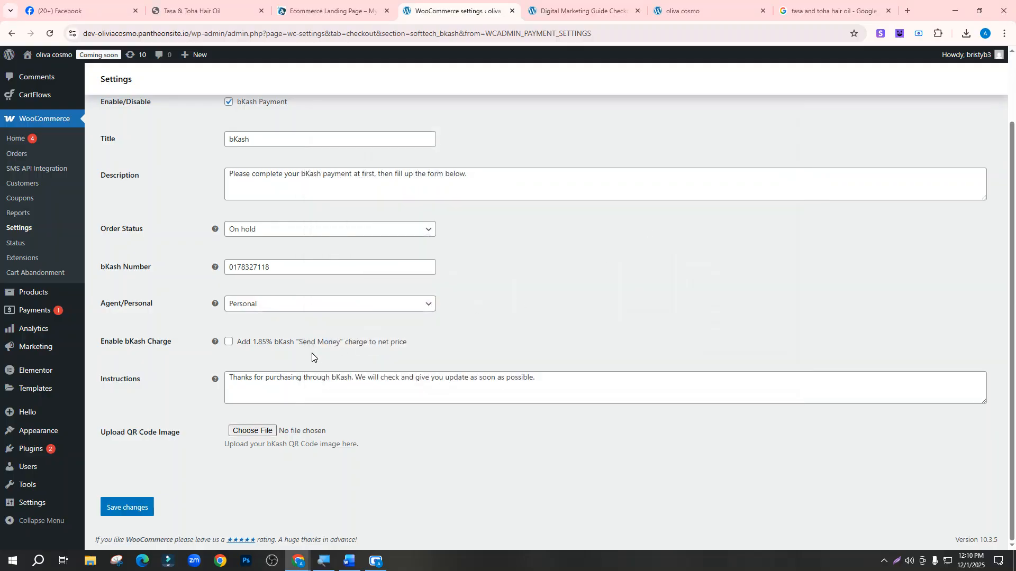
{"action": "scroll", "coordinate": [311, 349], "scroll_direction": "up", "scroll_amount": 2}
{"action": "scroll", "coordinate": [302, 312], "scroll_direction": "down", "scroll_amount": 2}
{"action": "left_click", "coordinate": [117, 508]}
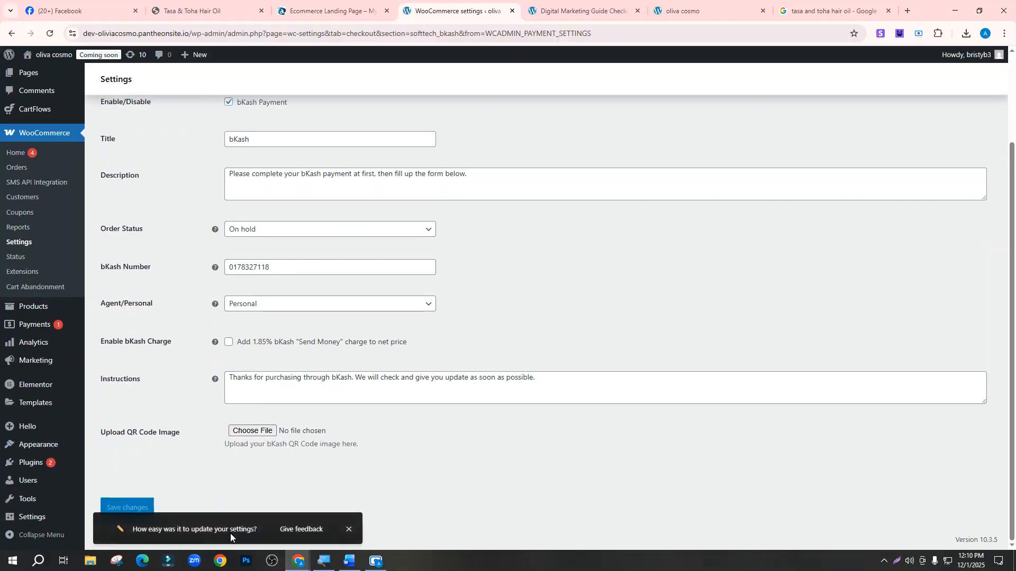
{"action": "scroll", "coordinate": [233, 502], "scroll_direction": "up", "scroll_amount": 3}
{"action": "left_click", "coordinate": [106, 165]}
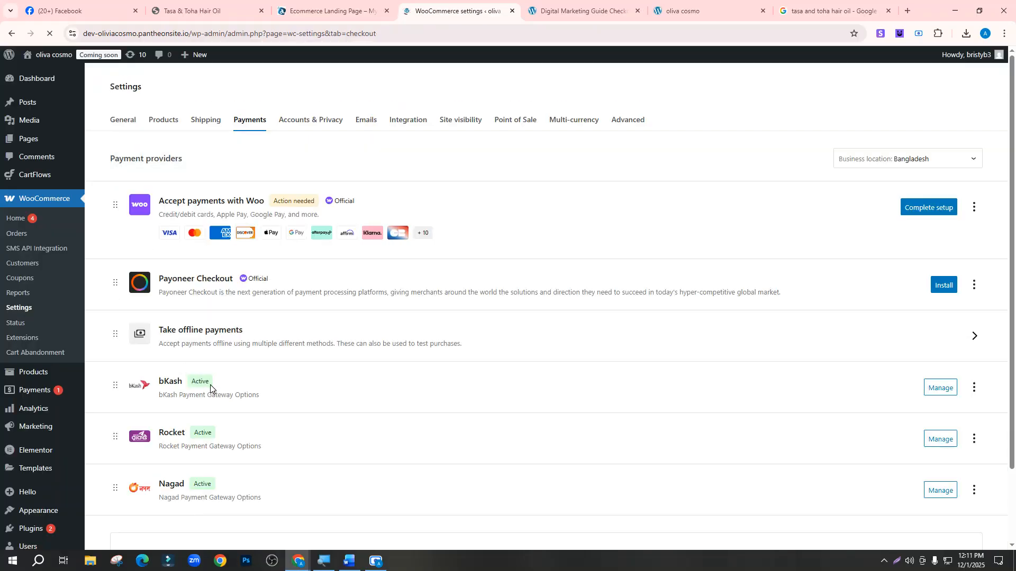
In the Rocket gateway settings, choose the Personal account type and enter the merchant's Rocket number
{"action": "scroll", "coordinate": [798, 322], "scroll_direction": "down", "scroll_amount": 2}
{"action": "left_click", "coordinate": [940, 353]}
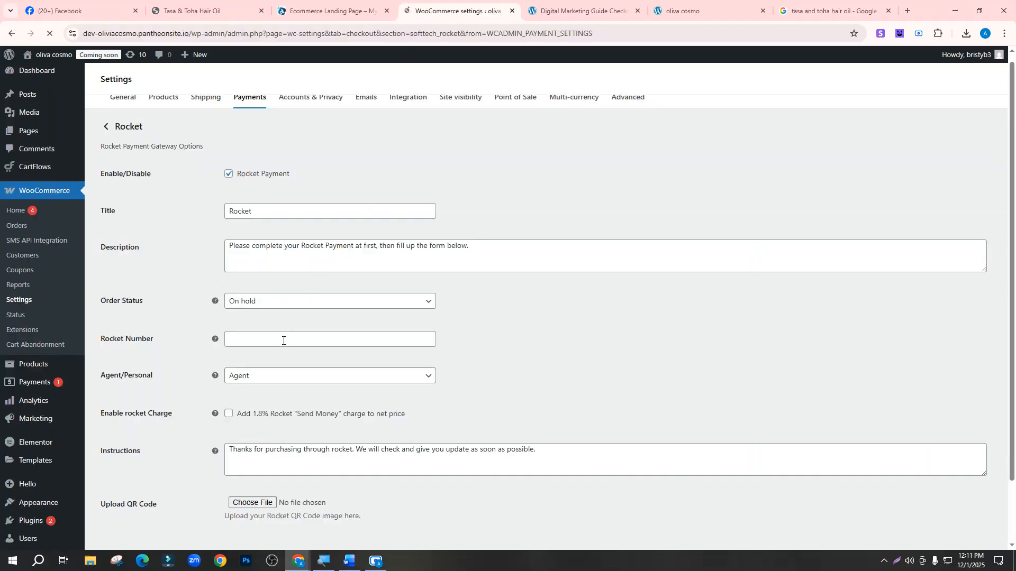
{"action": "scroll", "coordinate": [283, 340], "scroll_direction": "down", "scroll_amount": 2}
{"action": "left_click", "coordinate": [263, 306]}
{"action": "left_click", "coordinate": [246, 344]}
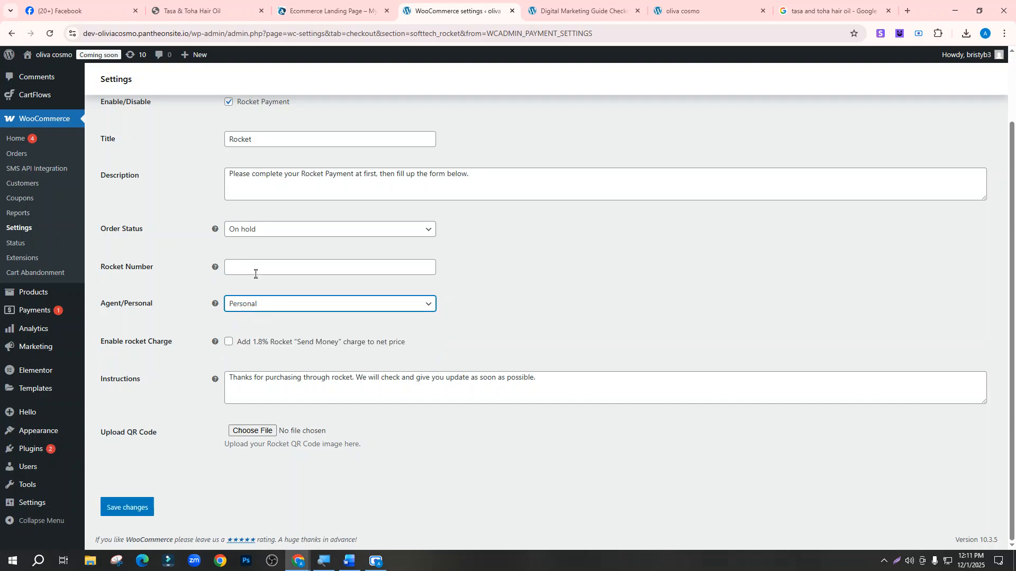
{"action": "left_click", "coordinate": [255, 273]}
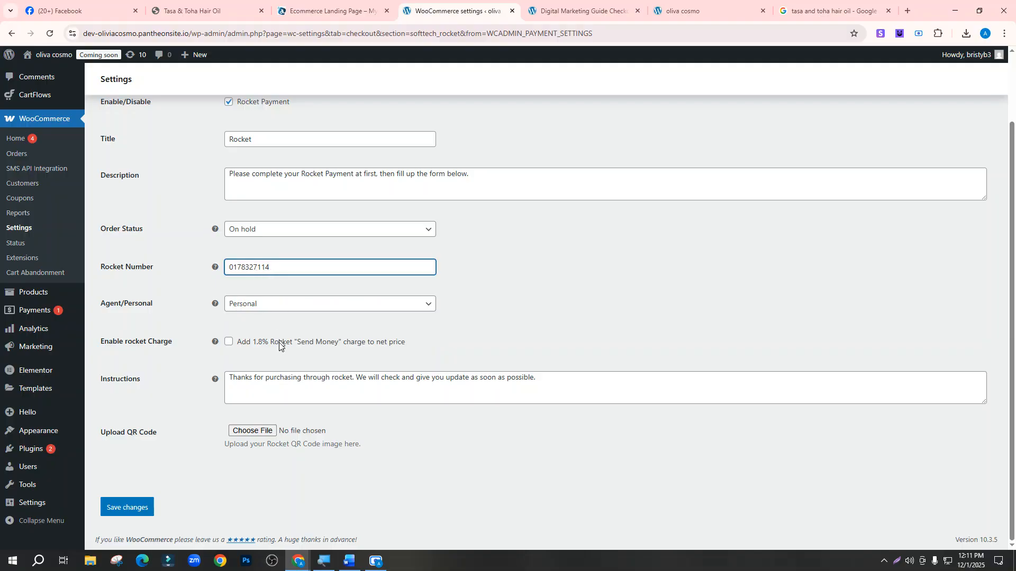
{"action": "left_click", "coordinate": [250, 396]}
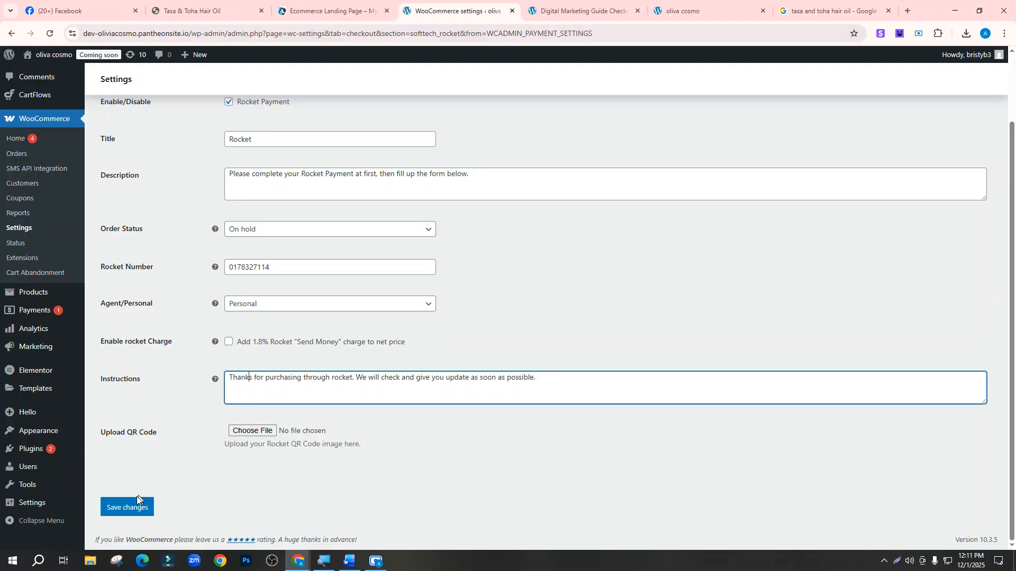
Save the Rocket settings and return to the payment providers list
{"action": "left_click", "coordinate": [128, 508]}
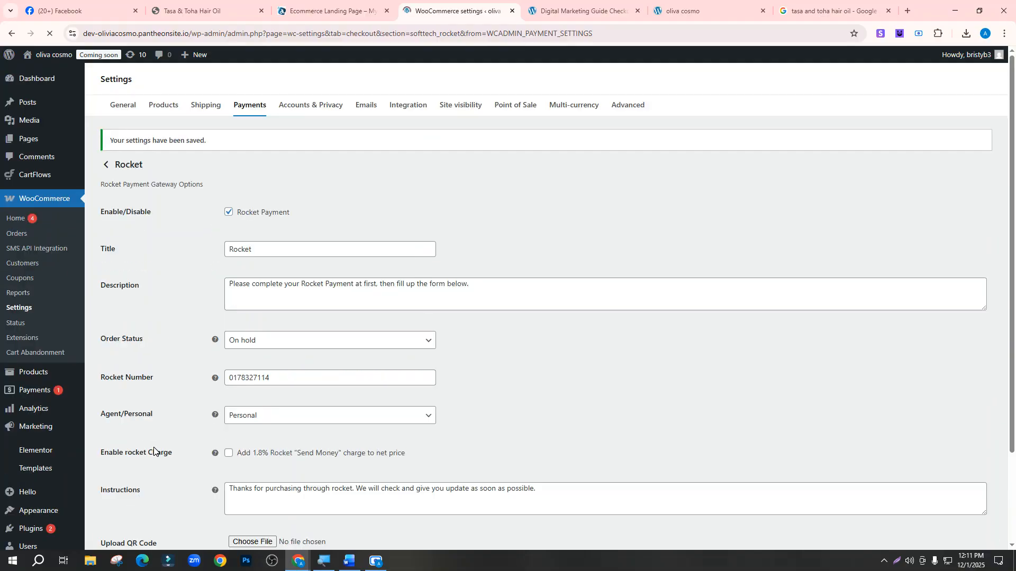
{"action": "scroll", "coordinate": [243, 316], "scroll_direction": "down", "scroll_amount": 1}
{"action": "scroll", "coordinate": [243, 317], "scroll_direction": "down", "scroll_amount": 3}
{"action": "scroll", "coordinate": [243, 317], "scroll_direction": "up", "scroll_amount": 5}
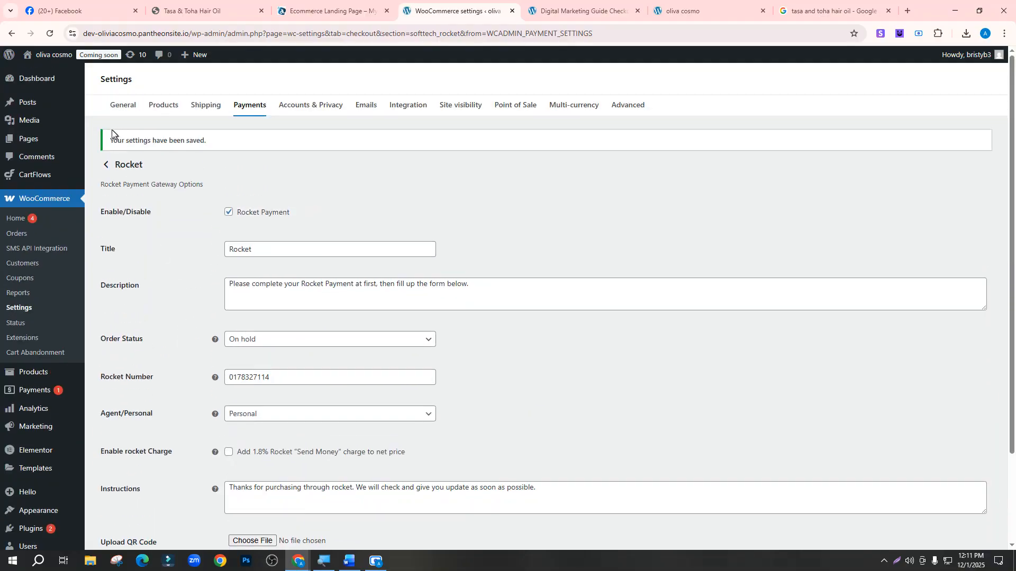
{"action": "left_click", "coordinate": [106, 165]}
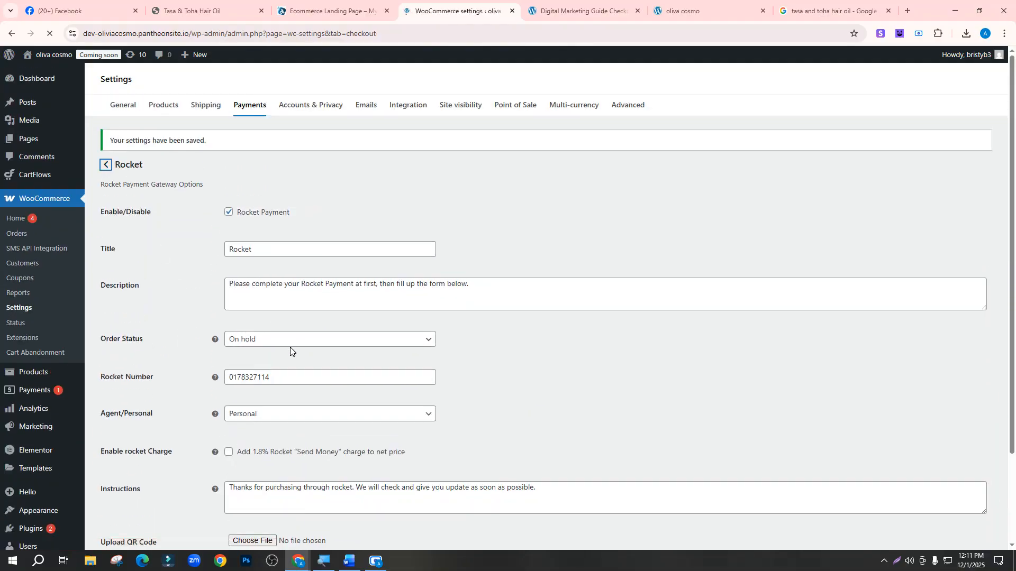
{"action": "scroll", "coordinate": [254, 351], "scroll_direction": "down", "scroll_amount": 2}
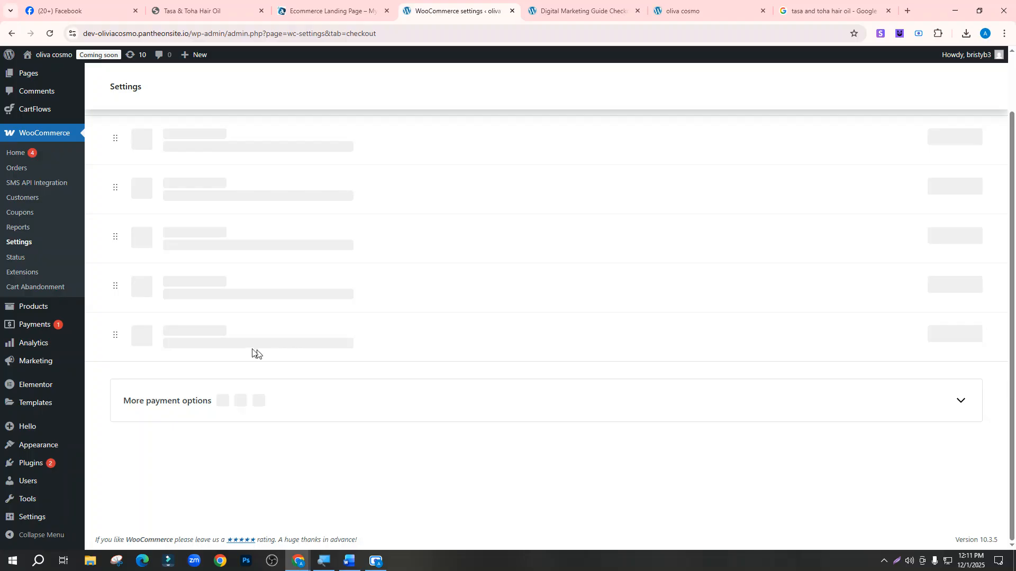
Save the Nagad gateway as a Personal account with the merchant's number, then view the checkout page
{"action": "left_click", "coordinate": [941, 425]}
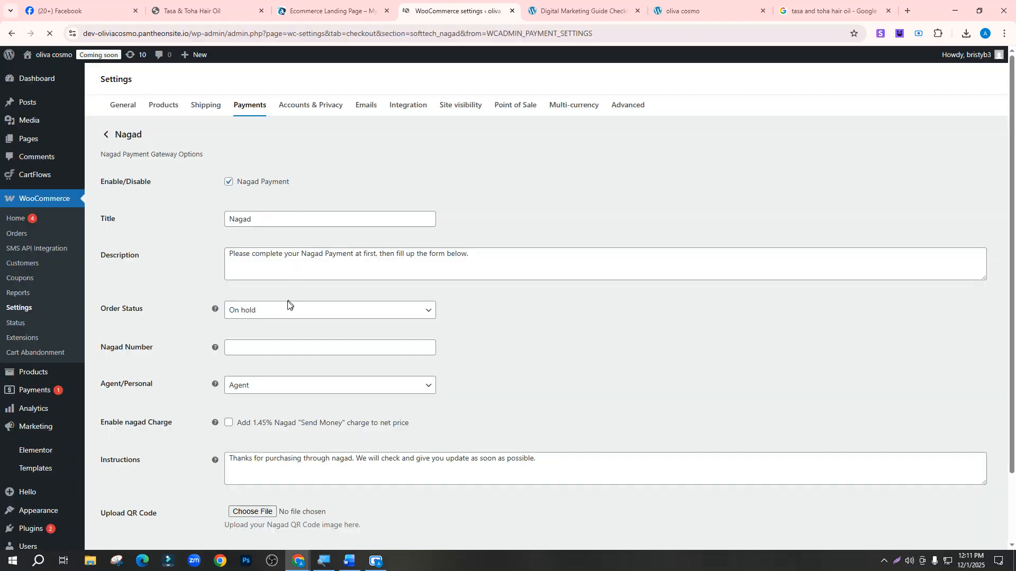
{"action": "scroll", "coordinate": [288, 304], "scroll_direction": "down", "scroll_amount": 2}
{"action": "left_click", "coordinate": [271, 305]}
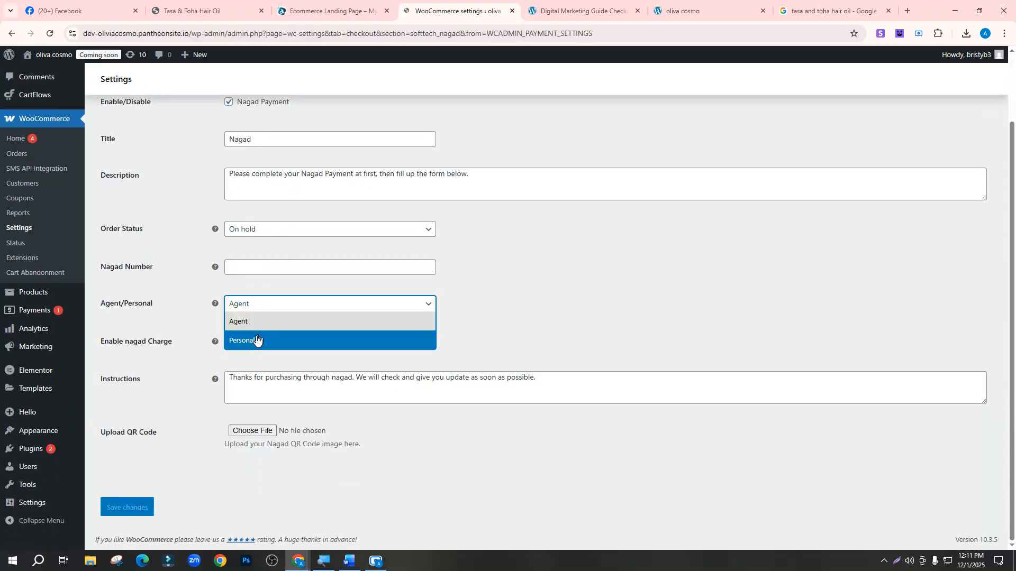
{"action": "left_click", "coordinate": [259, 342]}
{"action": "left_click", "coordinate": [248, 268]}
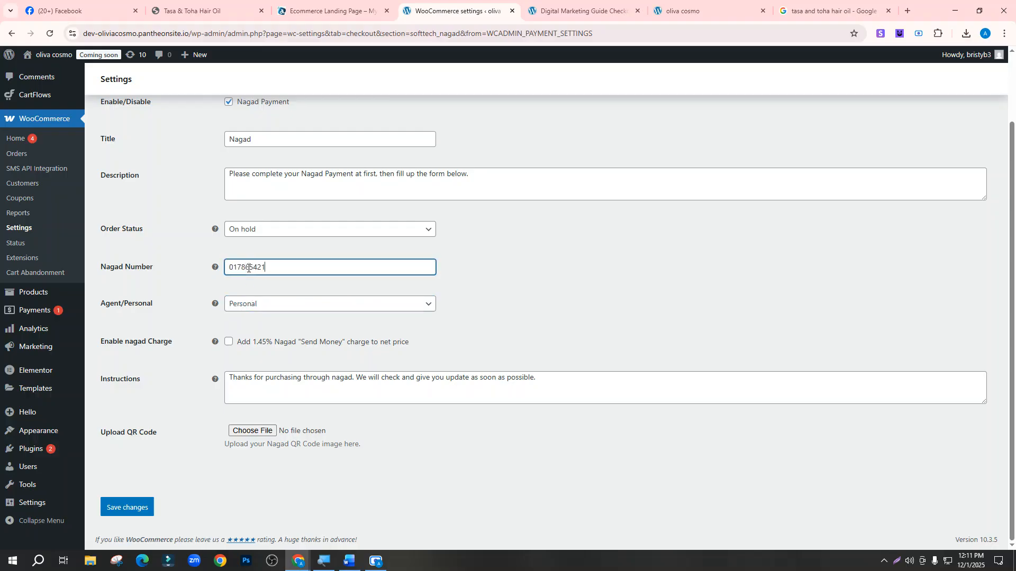
{"action": "left_click", "coordinate": [128, 508]}
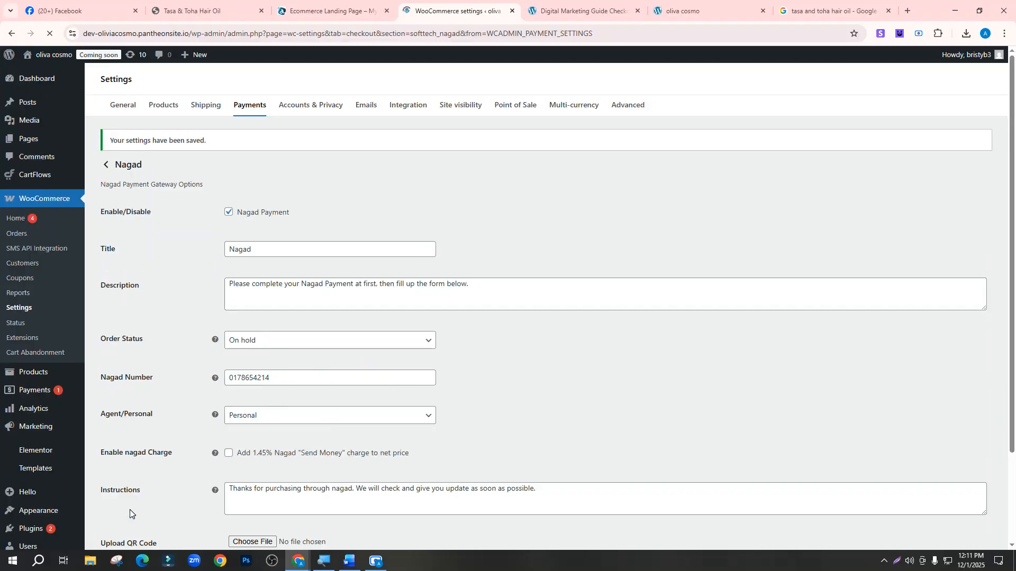
{"action": "scroll", "coordinate": [408, 341], "scroll_direction": "down", "scroll_amount": 3}
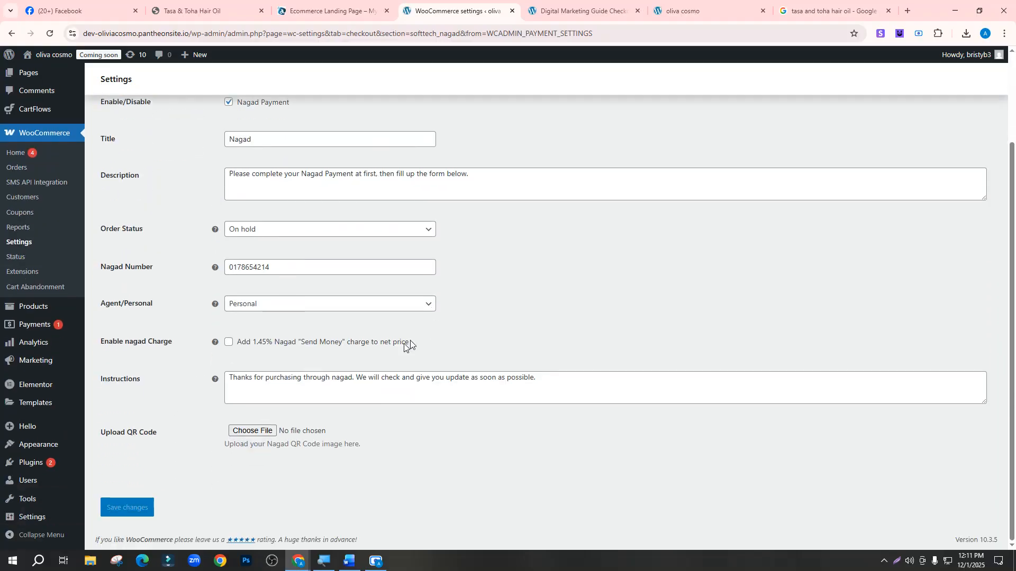
{"action": "scroll", "coordinate": [408, 341], "scroll_direction": "up", "scroll_amount": 3}
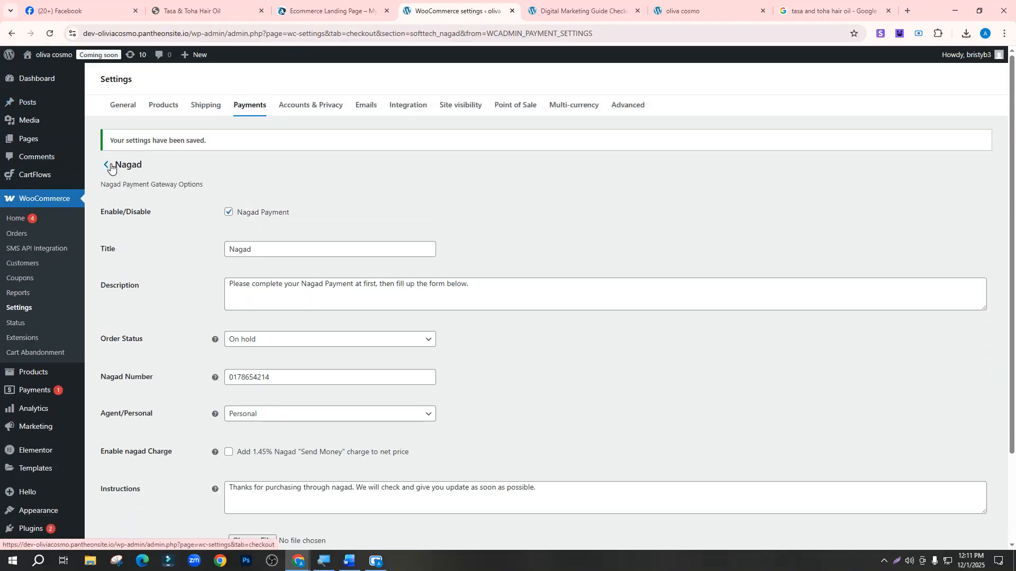
{"action": "left_click", "coordinate": [554, 13]}
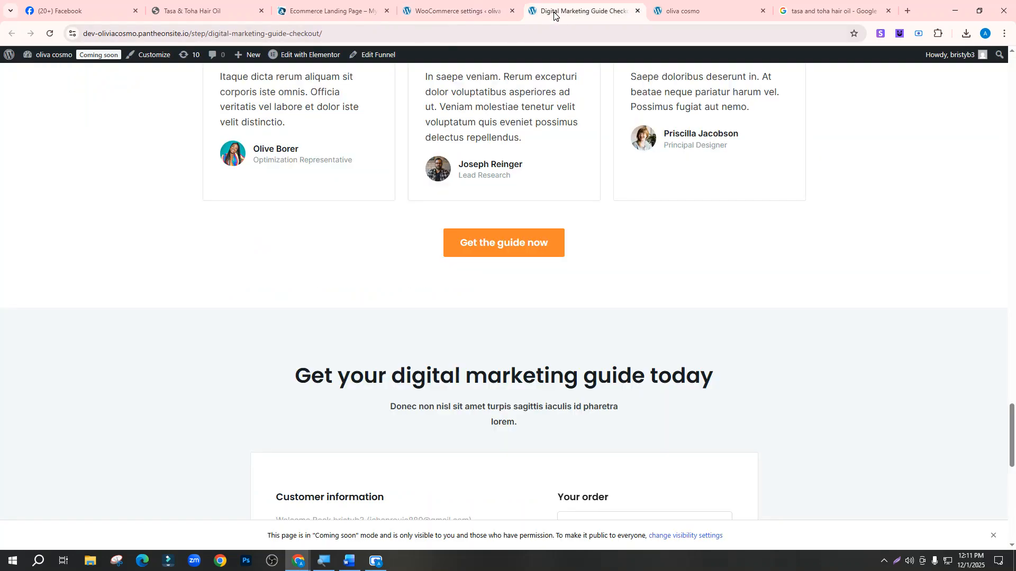
Scroll to the checkout's Payment section and point out the bKash personal number
{"action": "scroll", "coordinate": [446, 211], "scroll_direction": "down", "scroll_amount": 5}
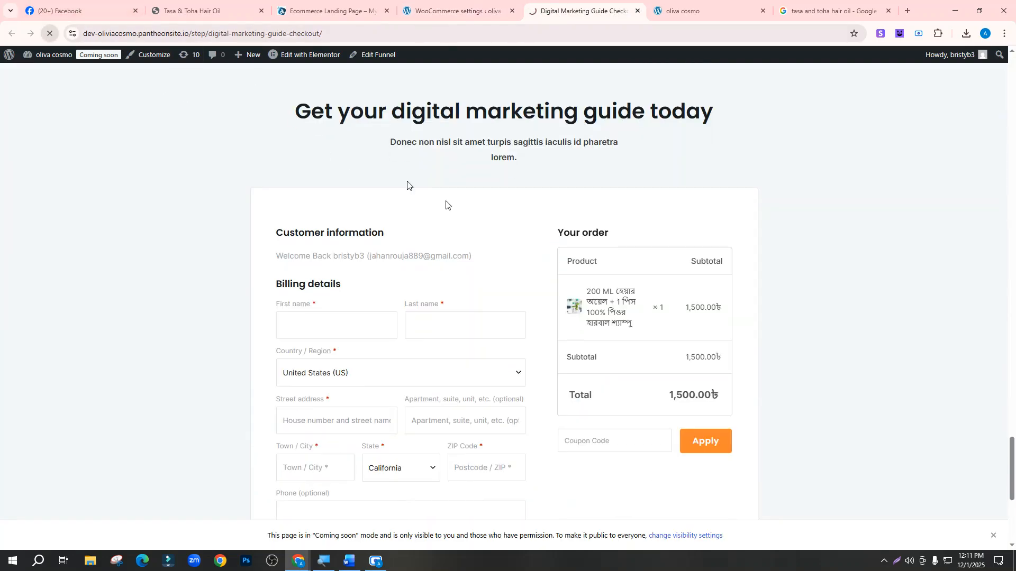
{"action": "scroll", "coordinate": [446, 206], "scroll_direction": "down", "scroll_amount": 6}
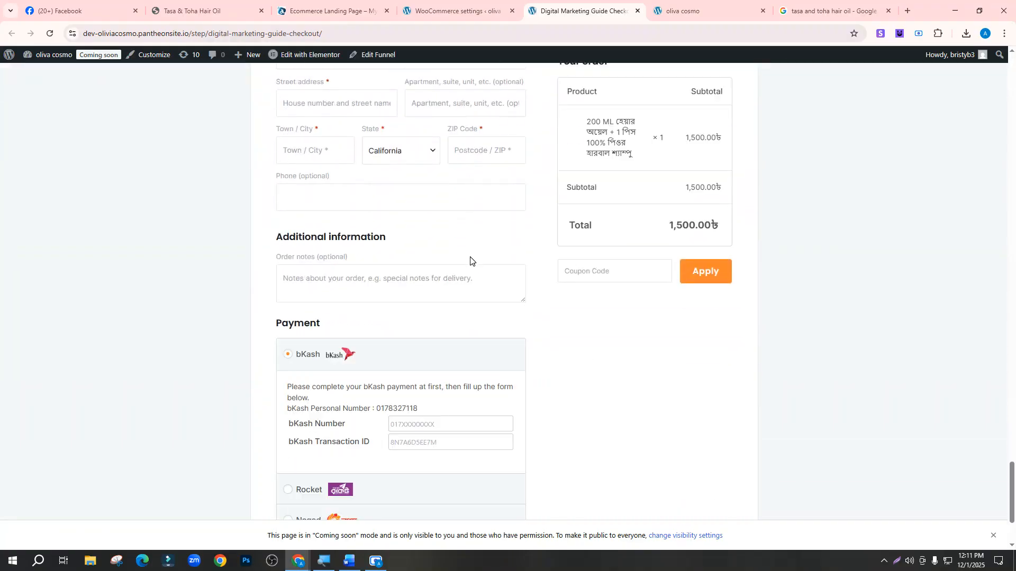
{"action": "scroll", "coordinate": [470, 261], "scroll_direction": "down", "scroll_amount": 3}
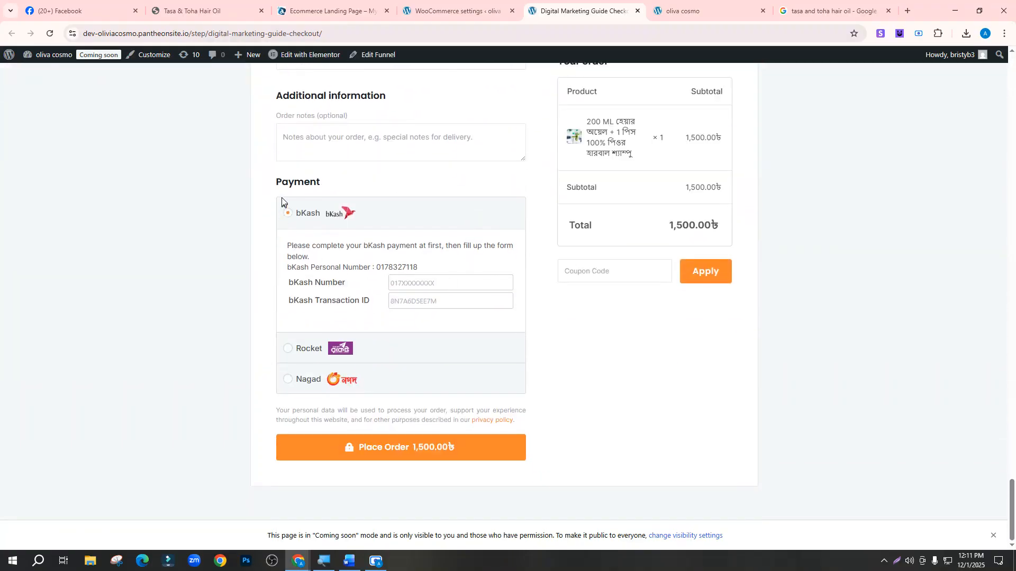
{"action": "left_click_drag", "start_coordinate": [275, 182], "coordinate": [334, 183]}
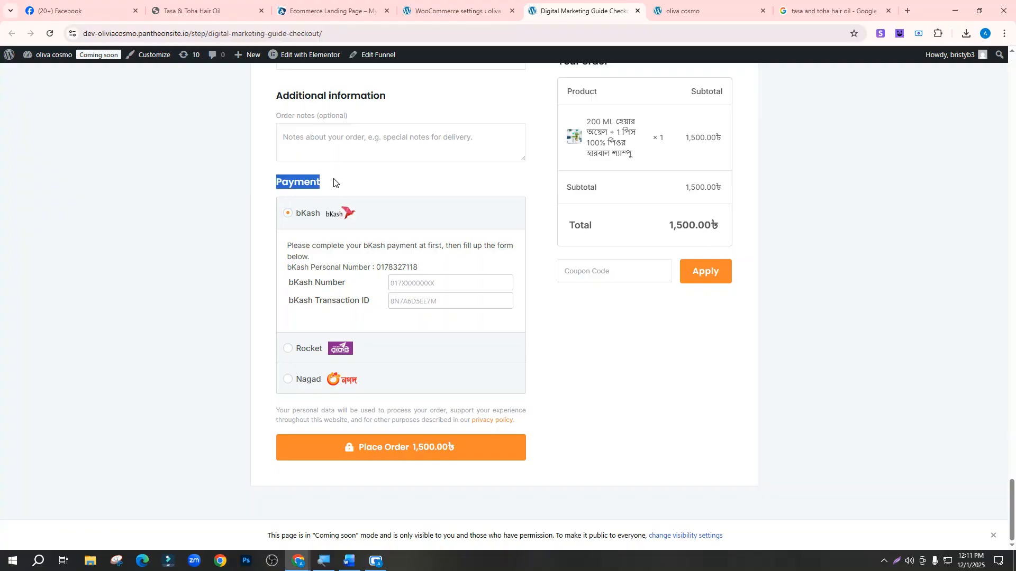
{"action": "left_click", "coordinate": [407, 282]}
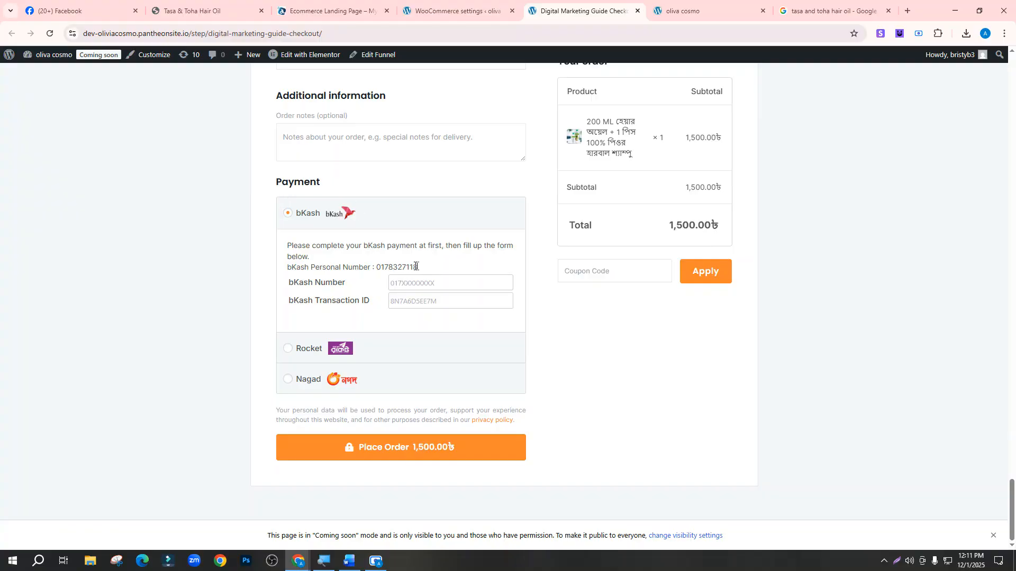
{"action": "left_click_drag", "start_coordinate": [416, 267], "coordinate": [382, 268]}
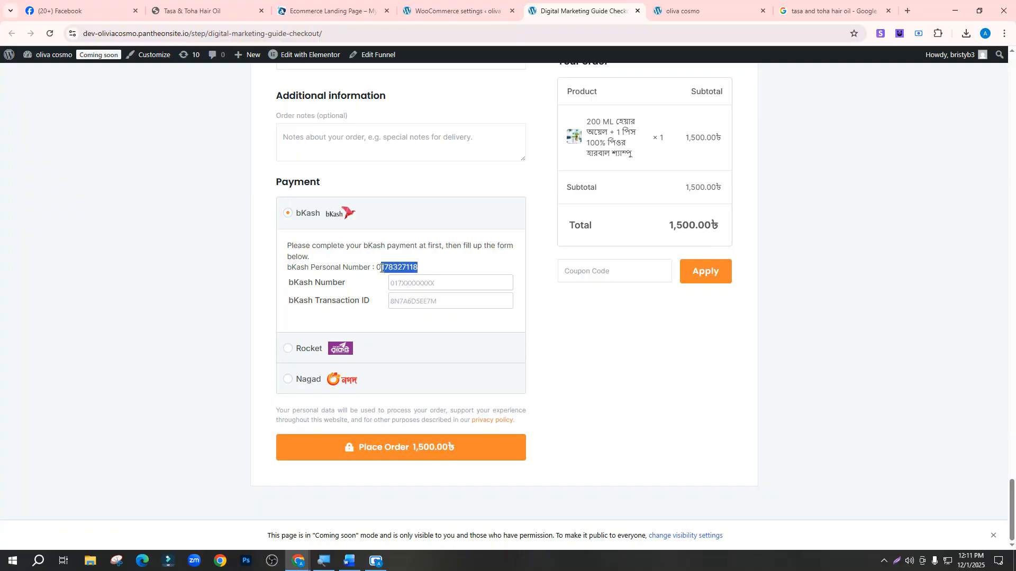
Try the Rocket and Nagad payment options, then bring up the Landing Page Details document
{"action": "left_click", "coordinate": [289, 351]}
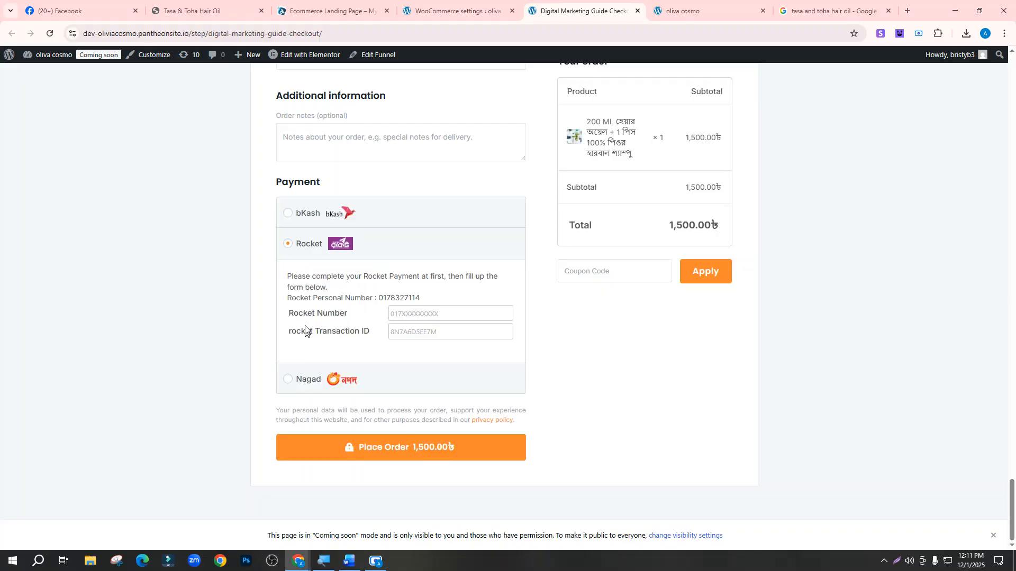
{"action": "left_click", "coordinate": [288, 381]}
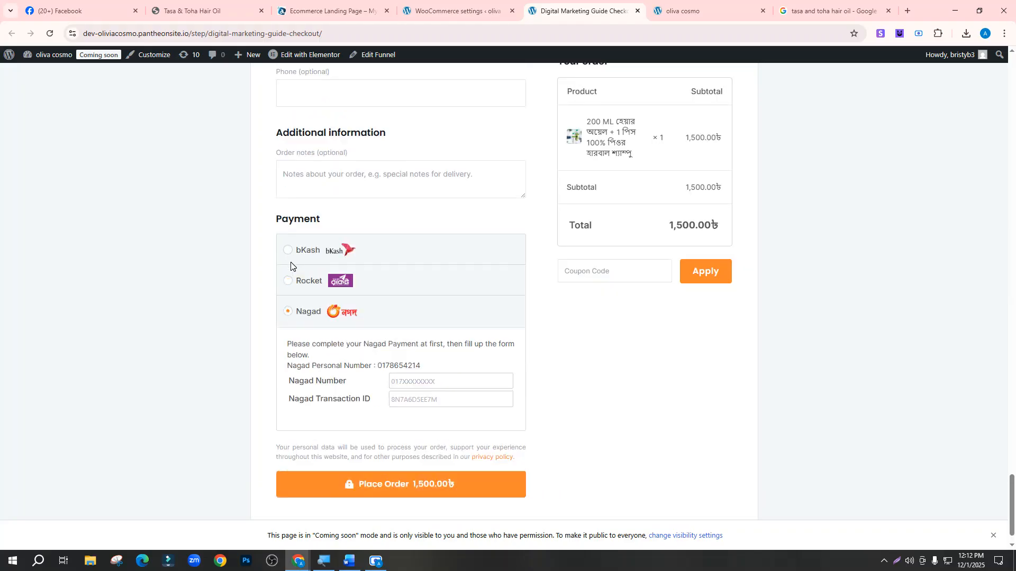
{"action": "scroll", "coordinate": [381, 340], "scroll_direction": "up", "scroll_amount": 4}
{"action": "left_click", "coordinate": [349, 562]}
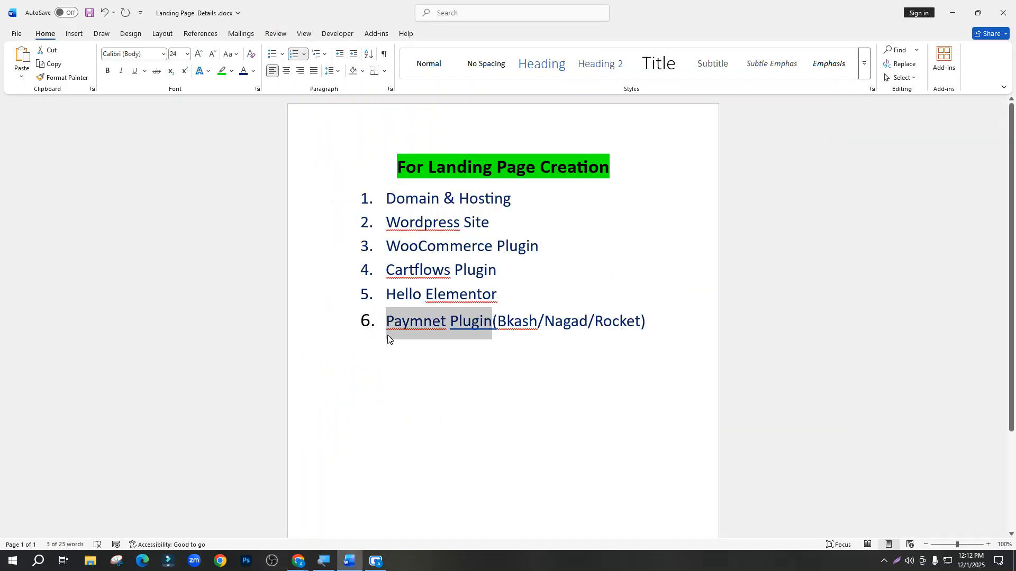
Add item 7 'Cheakout page.' to the Landing Page Details checklist and save the document
{"action": "left_click_drag", "start_coordinate": [388, 272], "coordinate": [499, 267]}
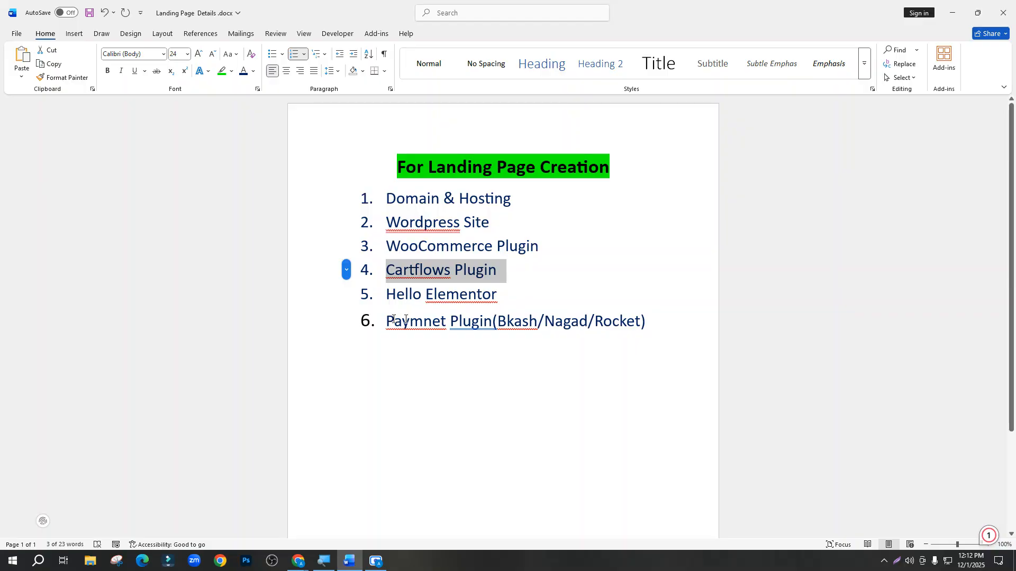
{"action": "left_click_drag", "start_coordinate": [388, 323], "coordinate": [492, 323]}
{"action": "left_click_drag", "start_coordinate": [398, 247], "coordinate": [546, 248]}
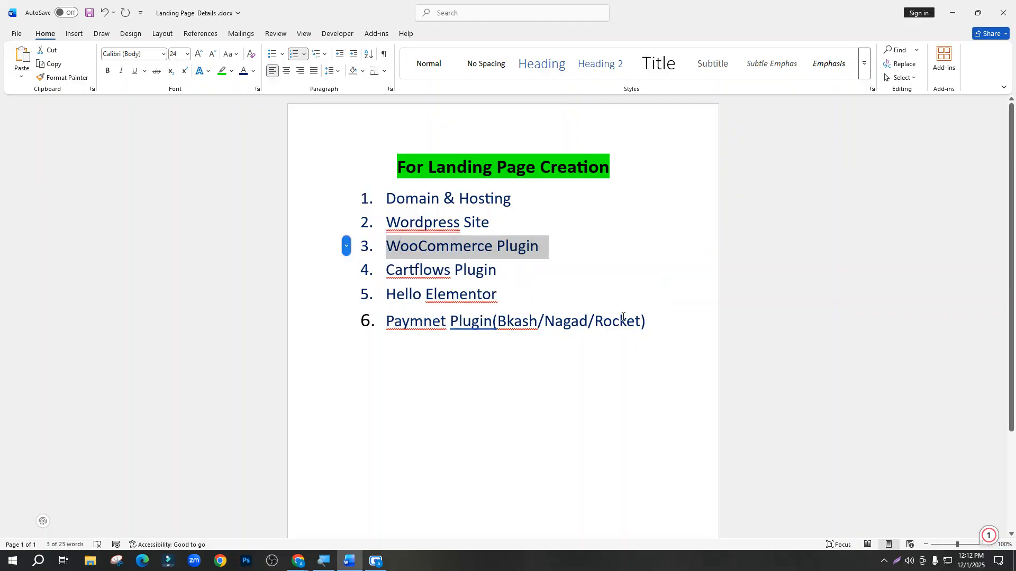
{"action": "left_click", "coordinate": [651, 318]}
{"action": "key", "text": "Return"}
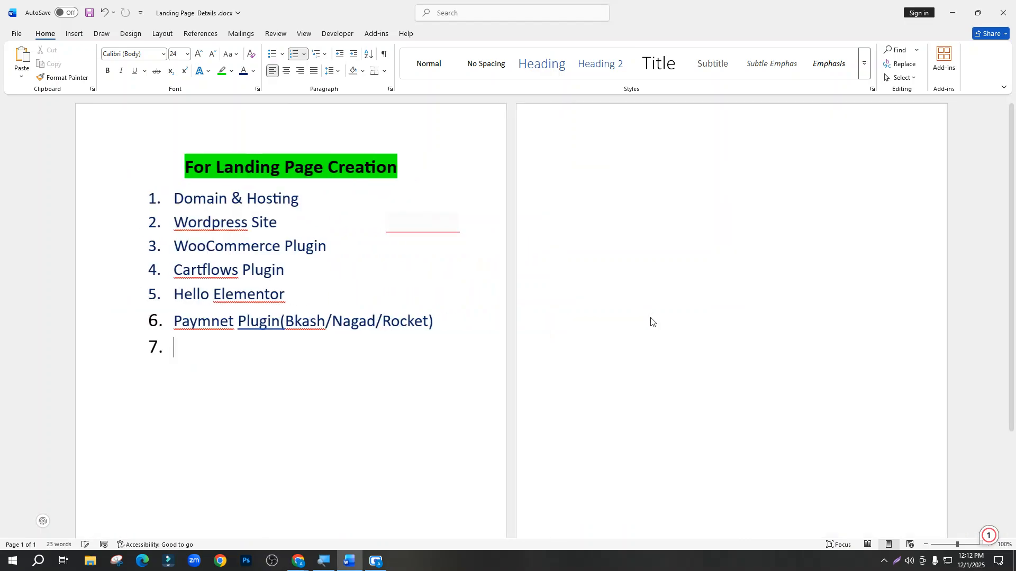
{"action": "type", "text": "Cheakout page"}
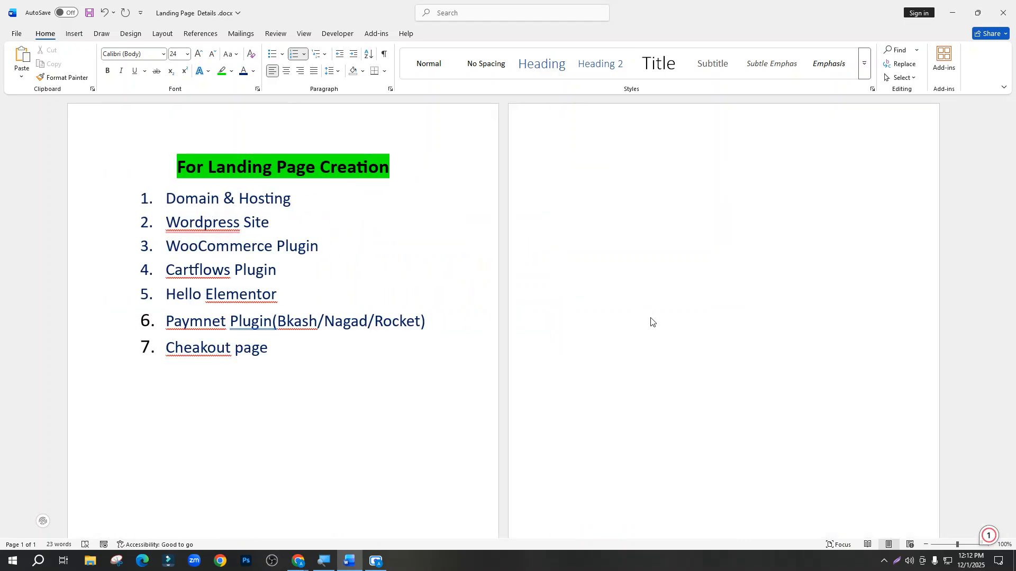
{"action": "type", "text": "."}
{"action": "key", "text": "ctrl+s"}
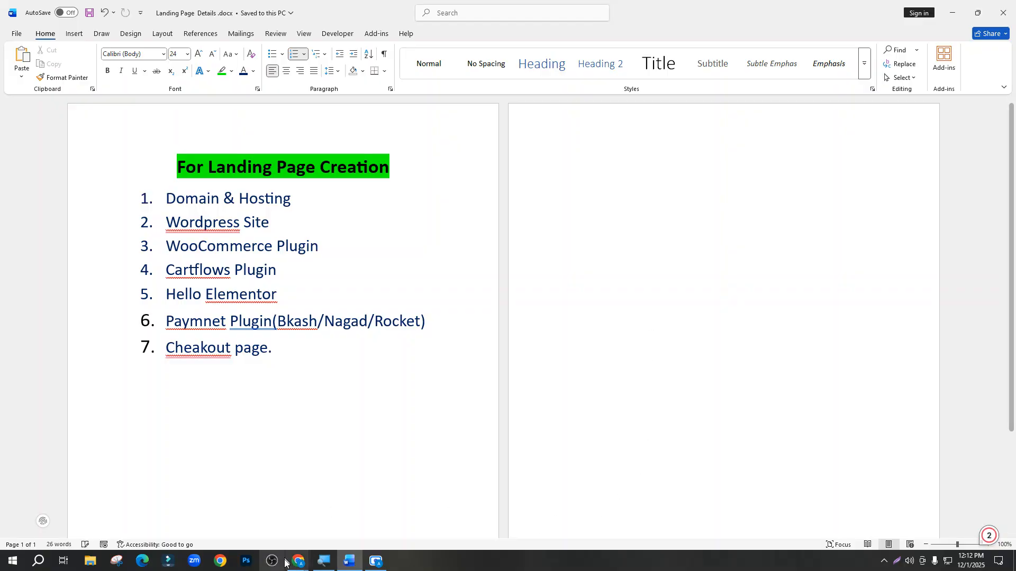
On the checkout page, leave First name empty to trigger its required-field error
{"action": "mouse_move", "coordinate": [297, 568]}
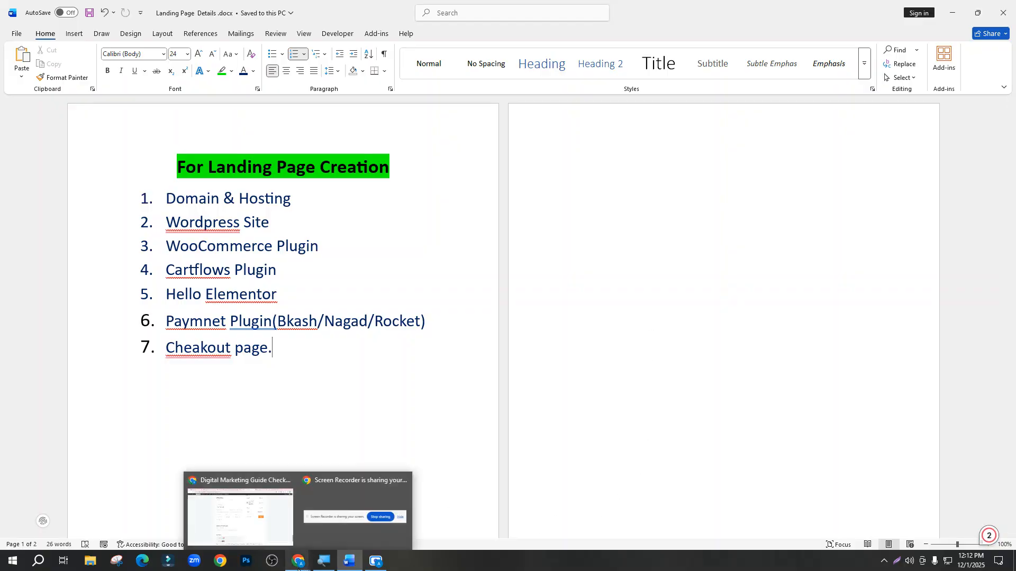
{"action": "left_click", "coordinate": [271, 541]}
{"action": "scroll", "coordinate": [473, 462], "scroll_direction": "down", "scroll_amount": 5}
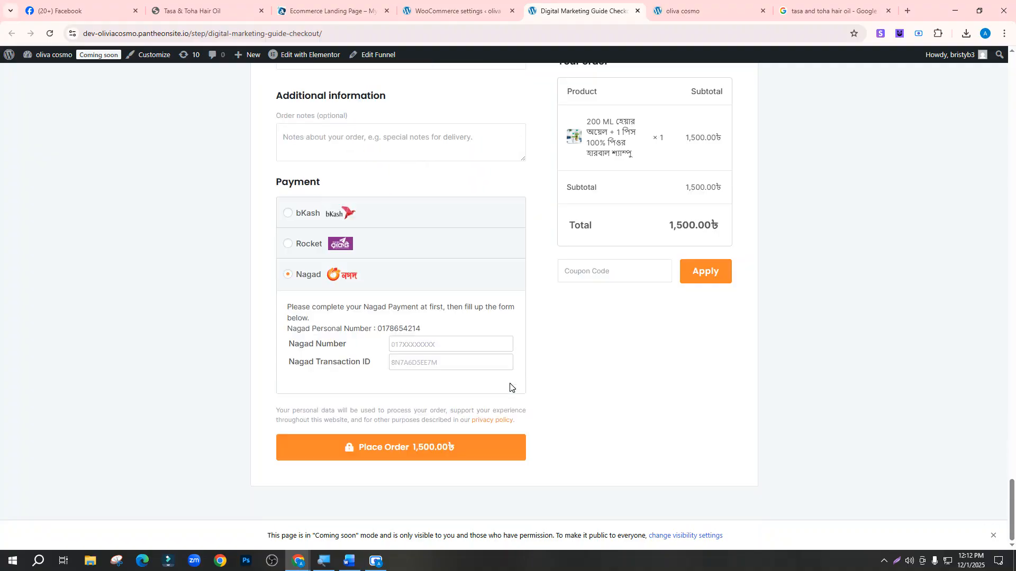
{"action": "scroll", "coordinate": [508, 402], "scroll_direction": "up", "scroll_amount": 13}
{"action": "scroll", "coordinate": [458, 363], "scroll_direction": "down", "scroll_amount": 9}
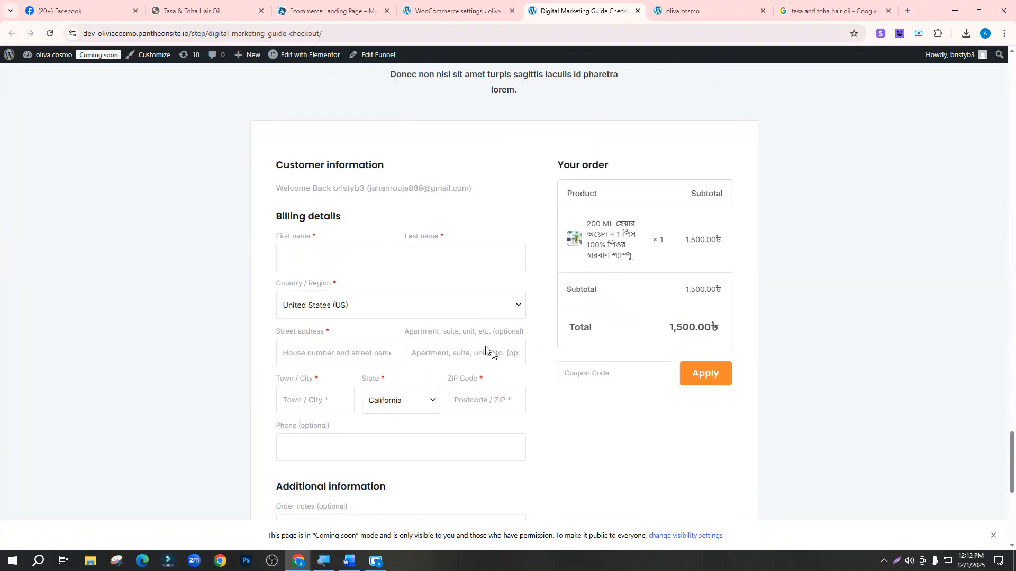
{"action": "scroll", "coordinate": [508, 350], "scroll_direction": "up", "scroll_amount": 5}
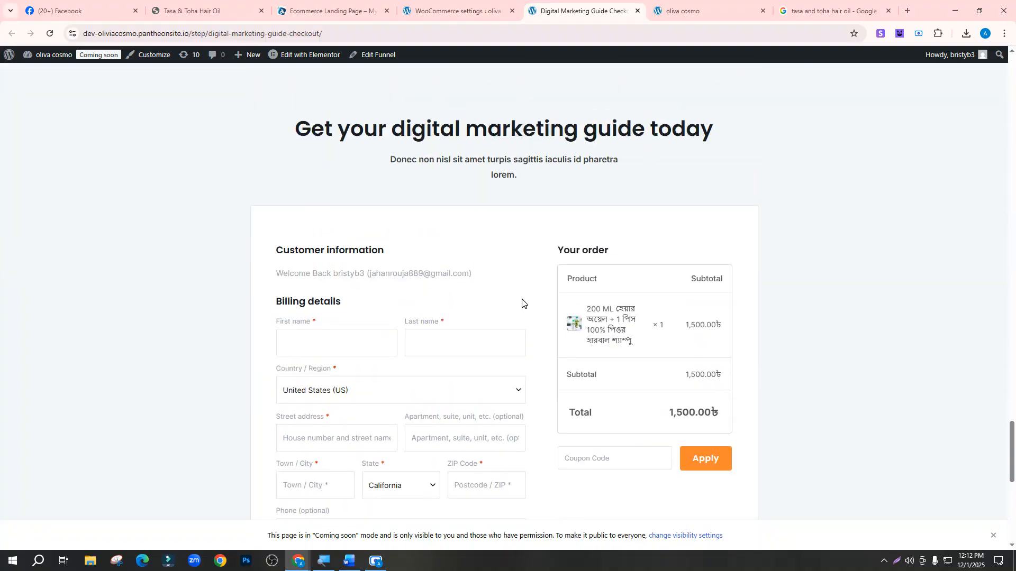
{"action": "scroll", "coordinate": [476, 317], "scroll_direction": "down", "scroll_amount": 6}
{"action": "scroll", "coordinate": [439, 222], "scroll_direction": "up", "scroll_amount": 4}
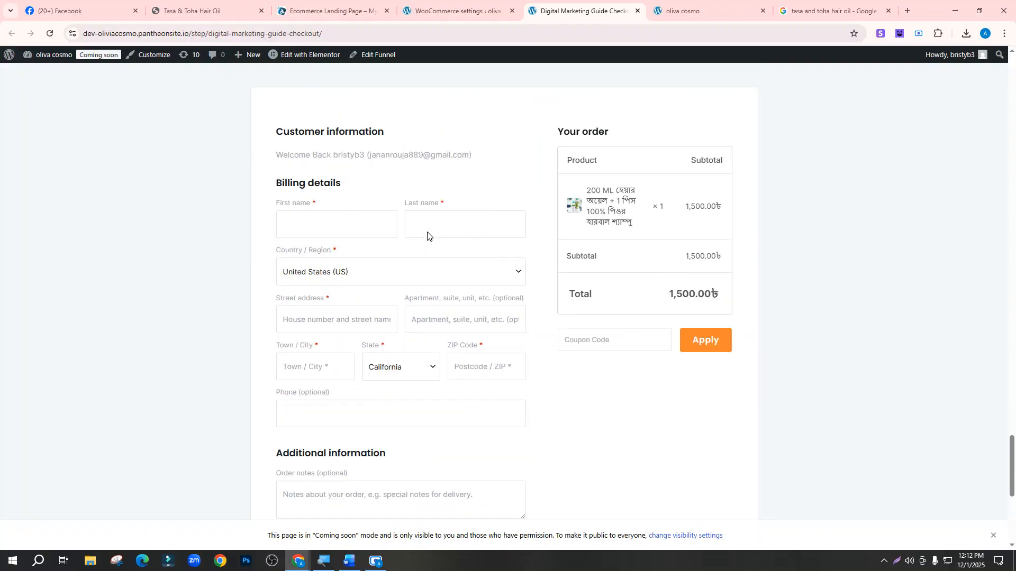
{"action": "left_click", "coordinate": [328, 232]}
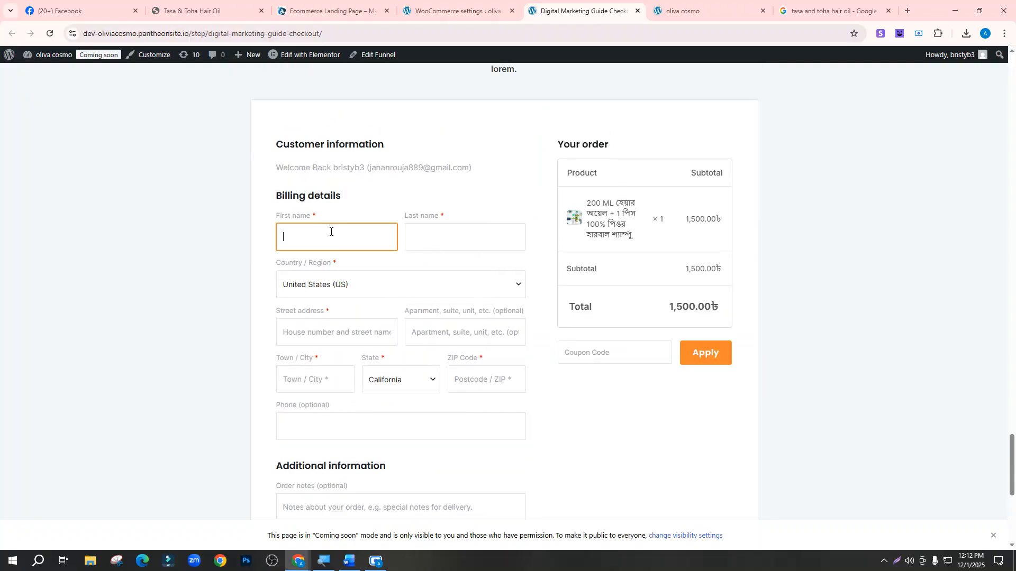
{"action": "left_click", "coordinate": [424, 236]}
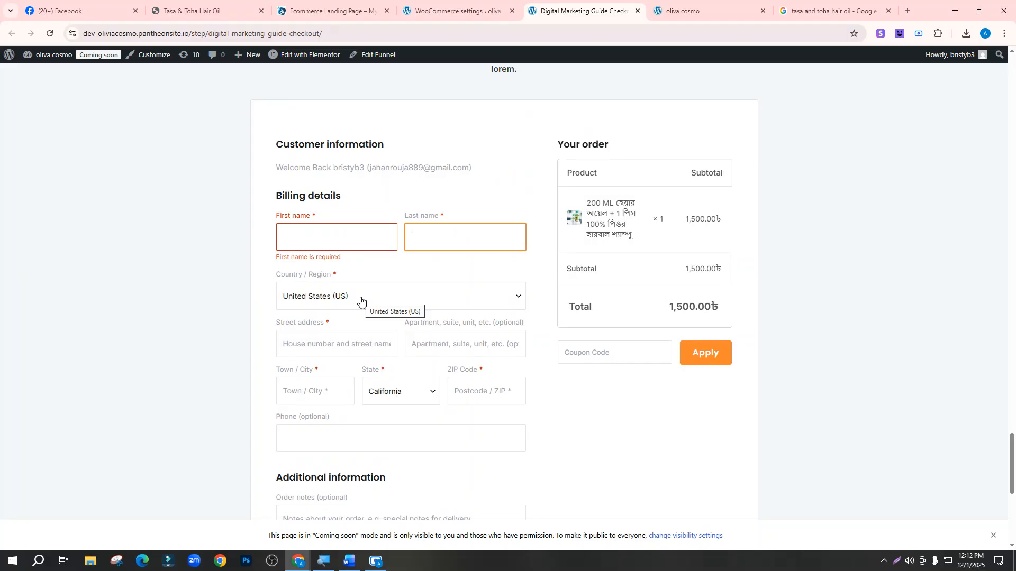
{"action": "scroll", "coordinate": [361, 301], "scroll_direction": "down", "scroll_amount": 6}
{"action": "scroll", "coordinate": [361, 296], "scroll_direction": "up", "scroll_amount": 12}
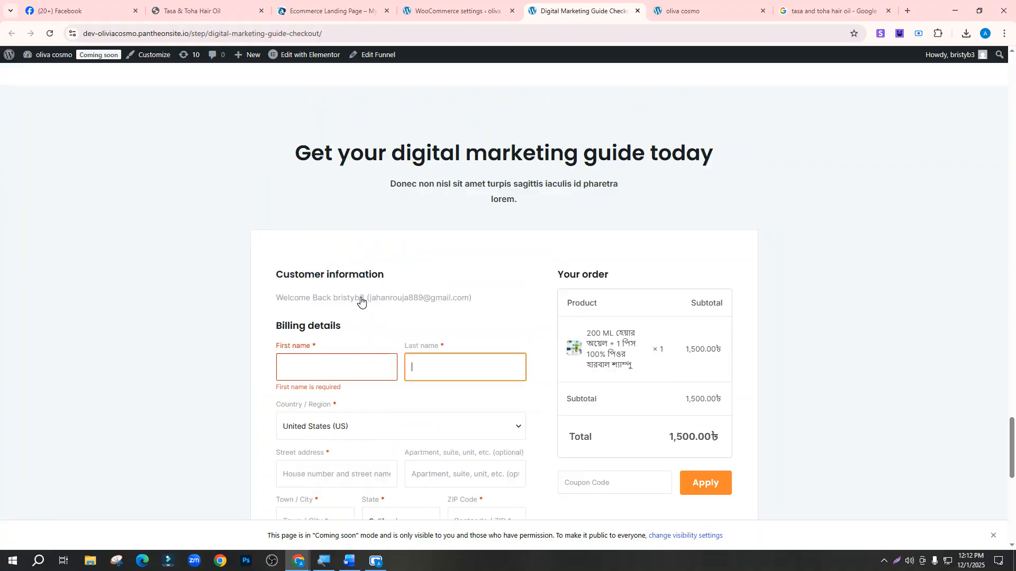
Return to the WordPress admin and open the CartFlows dashboard
{"action": "left_click", "coordinate": [484, 9]}
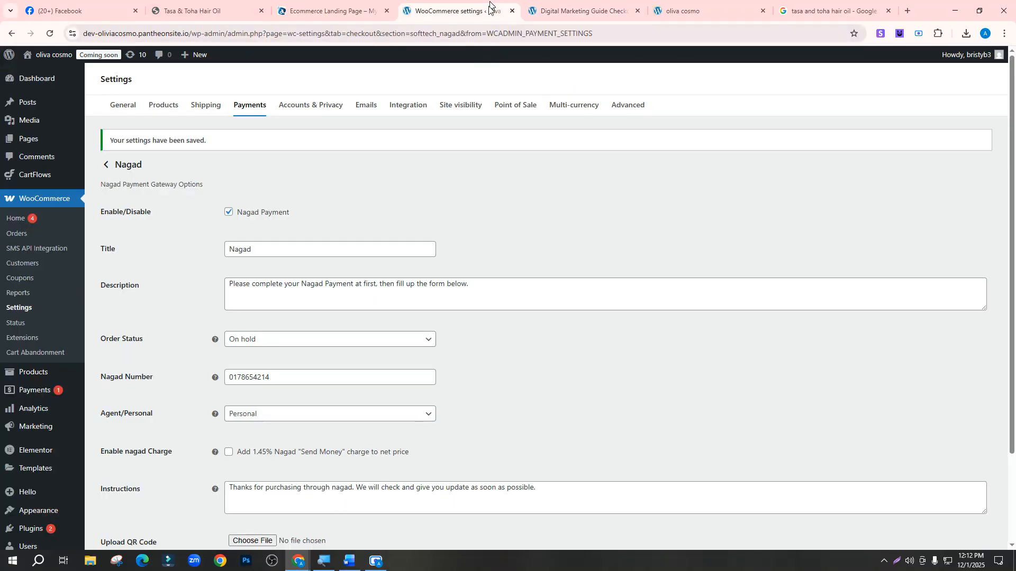
{"action": "left_click", "coordinate": [10, 34]}
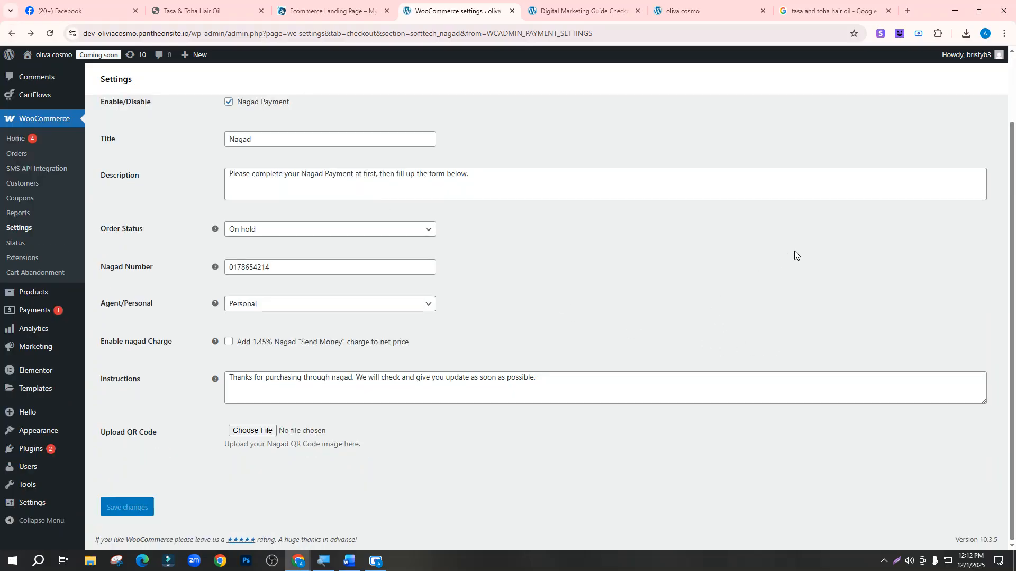
{"action": "left_click", "coordinate": [571, 9]}
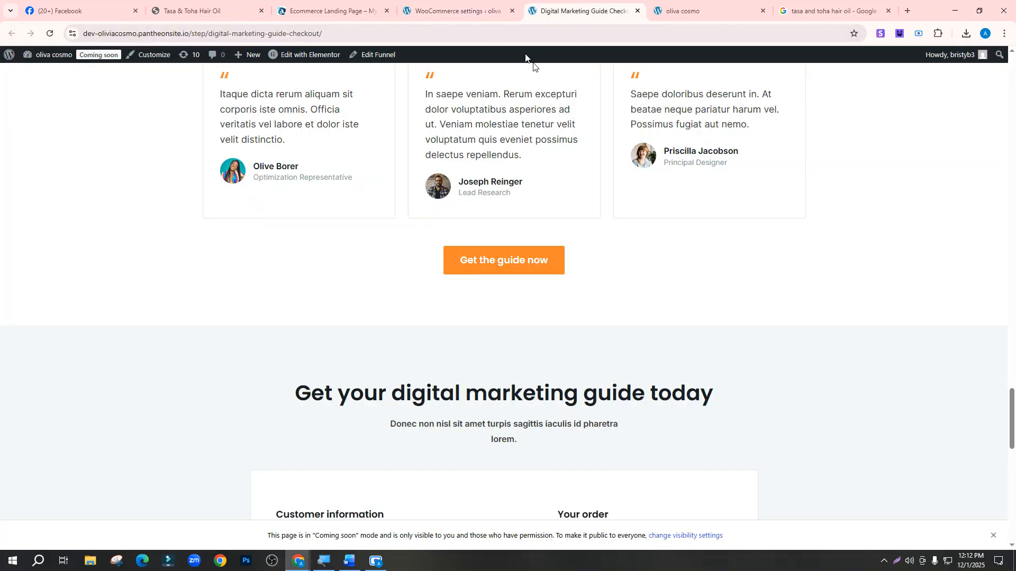
{"action": "left_click", "coordinate": [455, 10]}
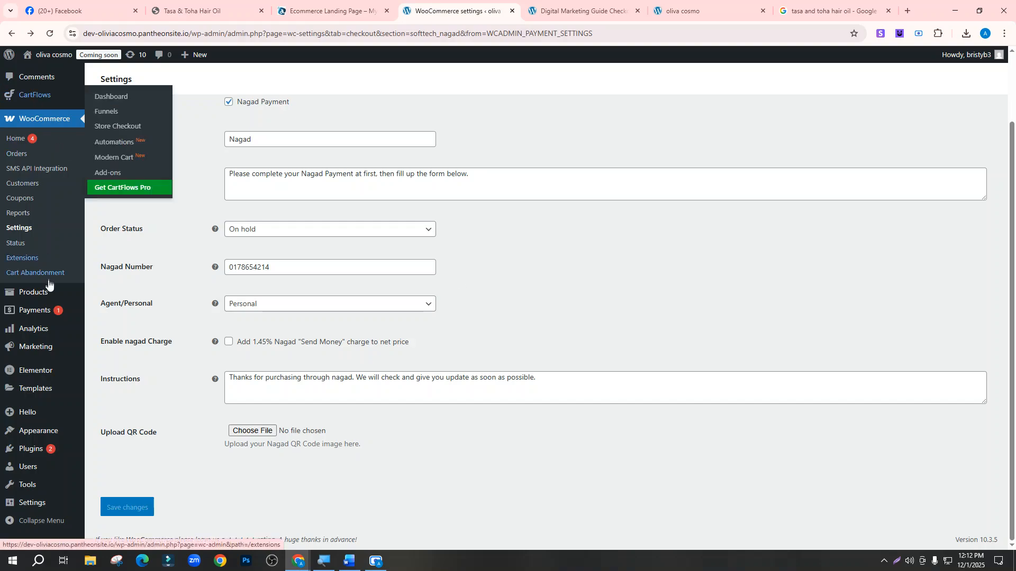
{"action": "left_click", "coordinate": [38, 97]}
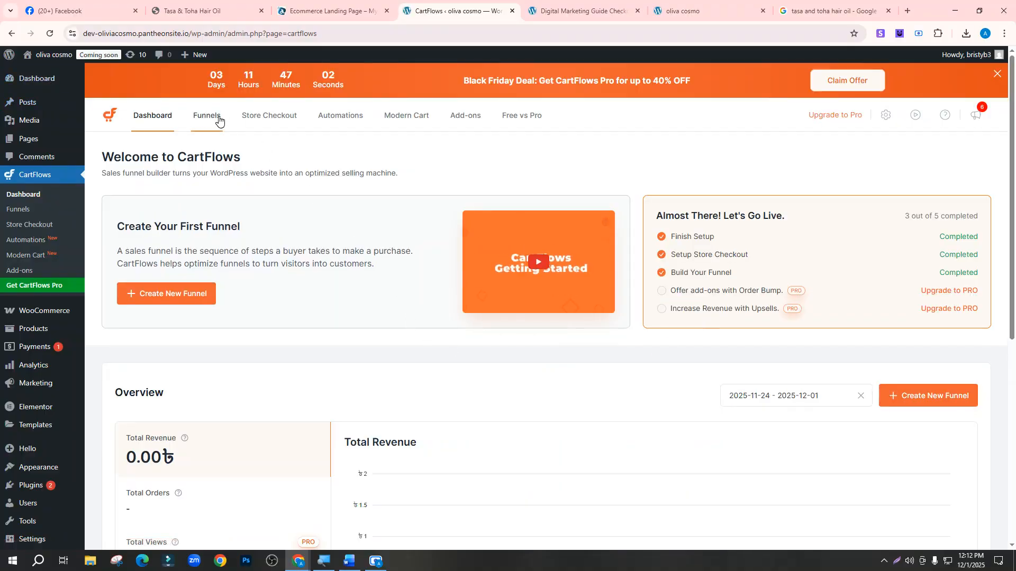
Go to CartFlows Funnels > Store Checkout and open the Checkout step's Checkout Form settings
{"action": "left_click", "coordinate": [203, 121]}
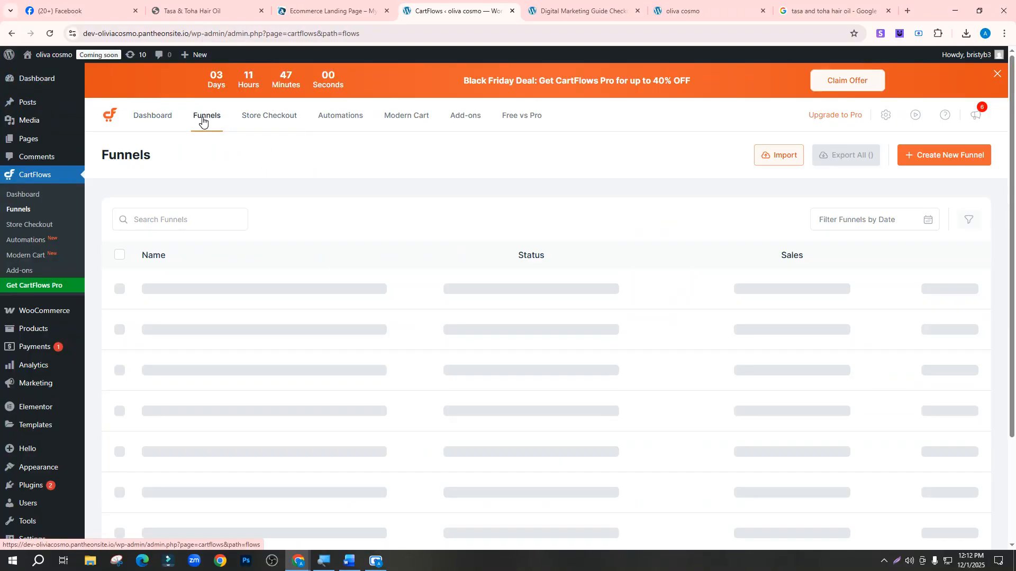
{"action": "left_click", "coordinate": [275, 117]}
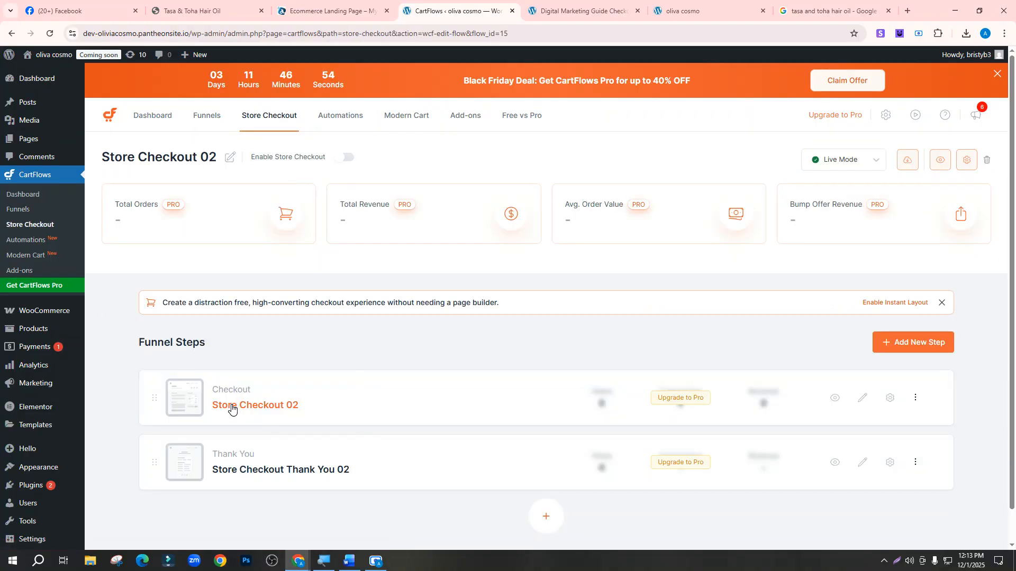
{"action": "scroll", "coordinate": [316, 406], "scroll_direction": "down", "scroll_amount": 1}
{"action": "scroll", "coordinate": [316, 406], "scroll_direction": "down", "scroll_amount": 1}
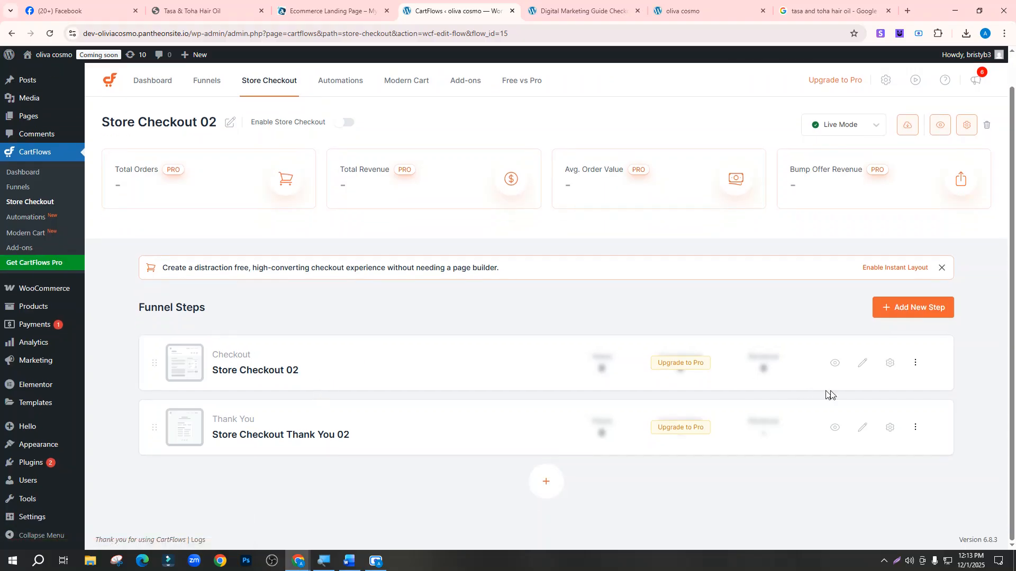
{"action": "left_click", "coordinate": [890, 365]}
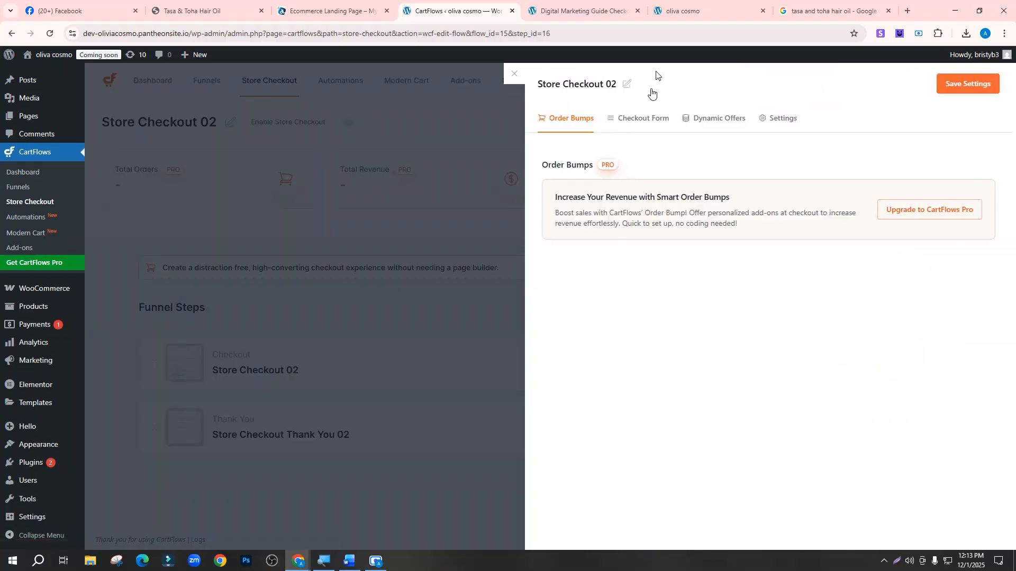
{"action": "left_click", "coordinate": [640, 122]}
{"action": "left_click", "coordinate": [593, 2]}
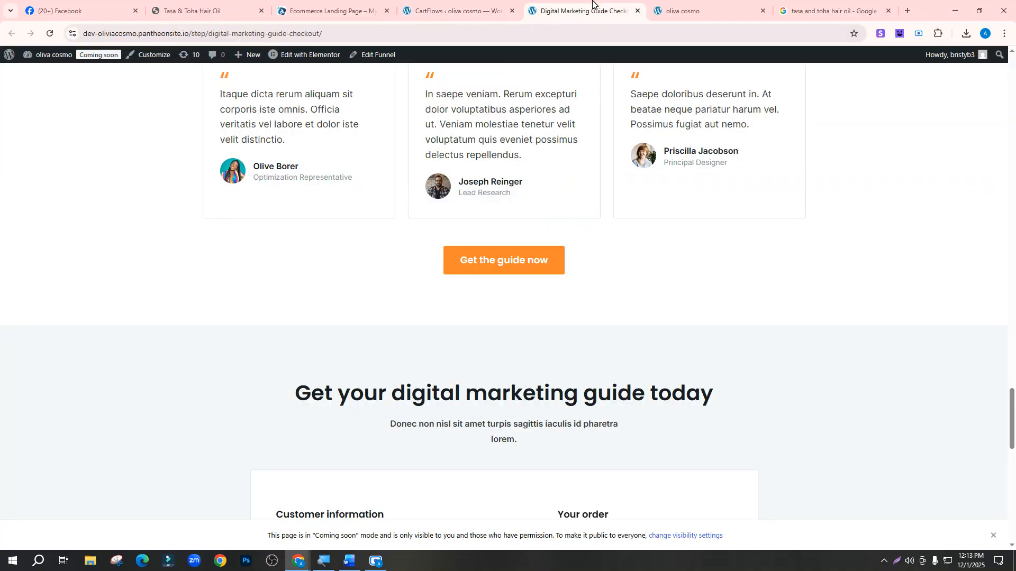
{"action": "scroll", "coordinate": [350, 434], "scroll_direction": "down", "scroll_amount": 14}
{"action": "scroll", "coordinate": [446, 302], "scroll_direction": "up", "scroll_amount": 5}
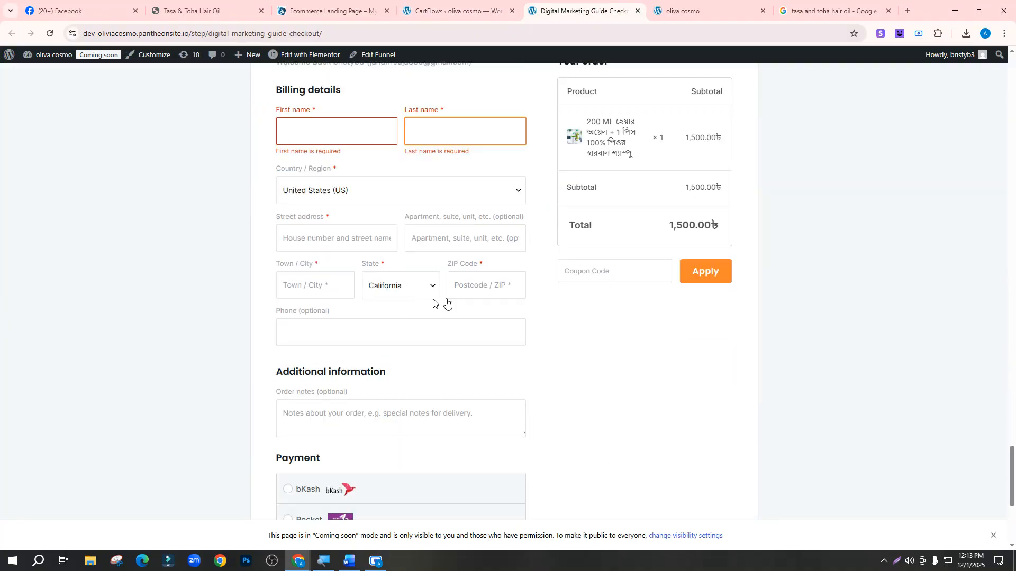
{"action": "left_click", "coordinate": [456, 9]}
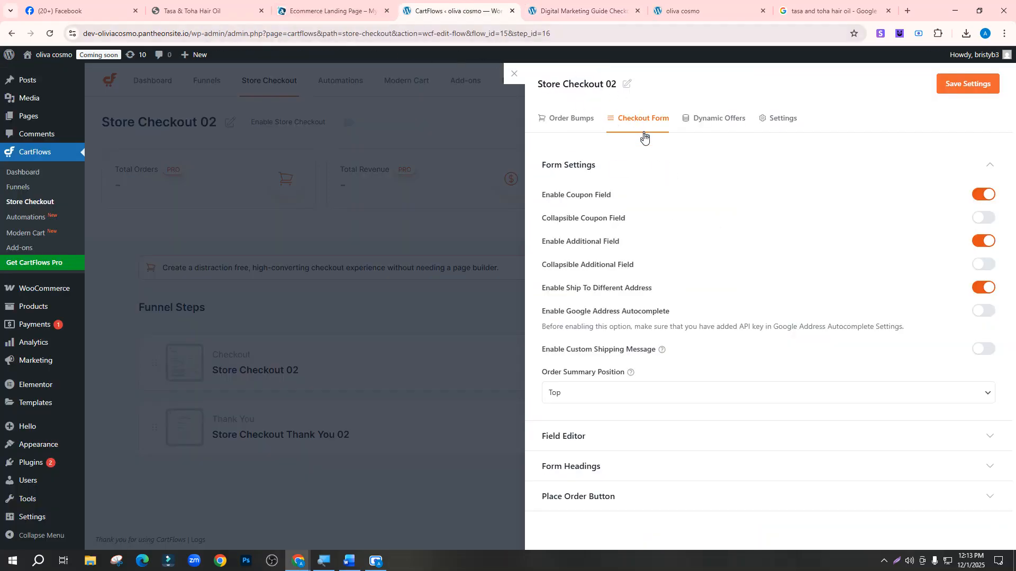
Expand Field Editor and turn on Enable Custom Field Editor
{"action": "left_click", "coordinate": [553, 437]}
{"action": "scroll", "coordinate": [942, 380], "scroll_direction": "down", "scroll_amount": 1}
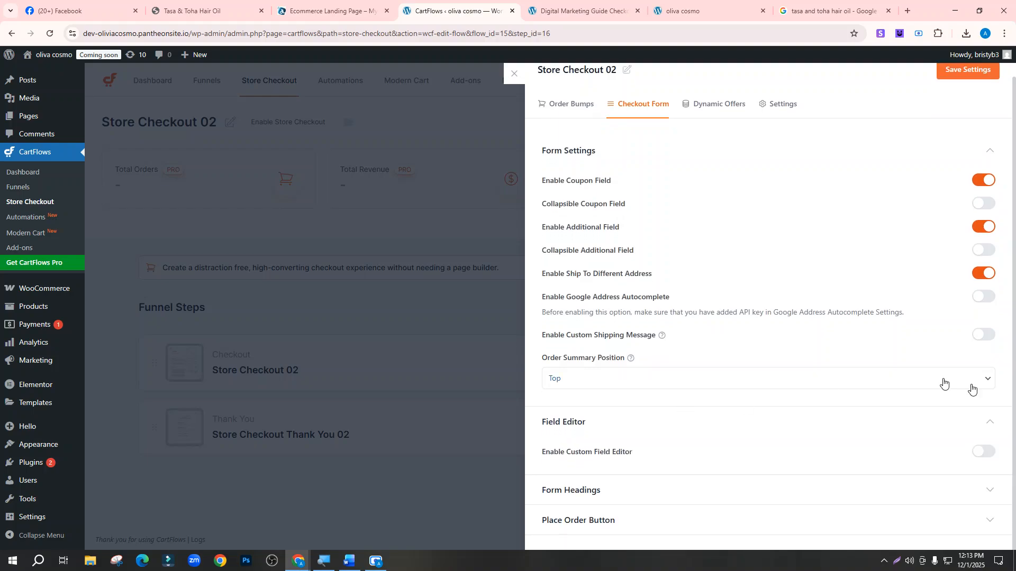
{"action": "left_click", "coordinate": [988, 454]}
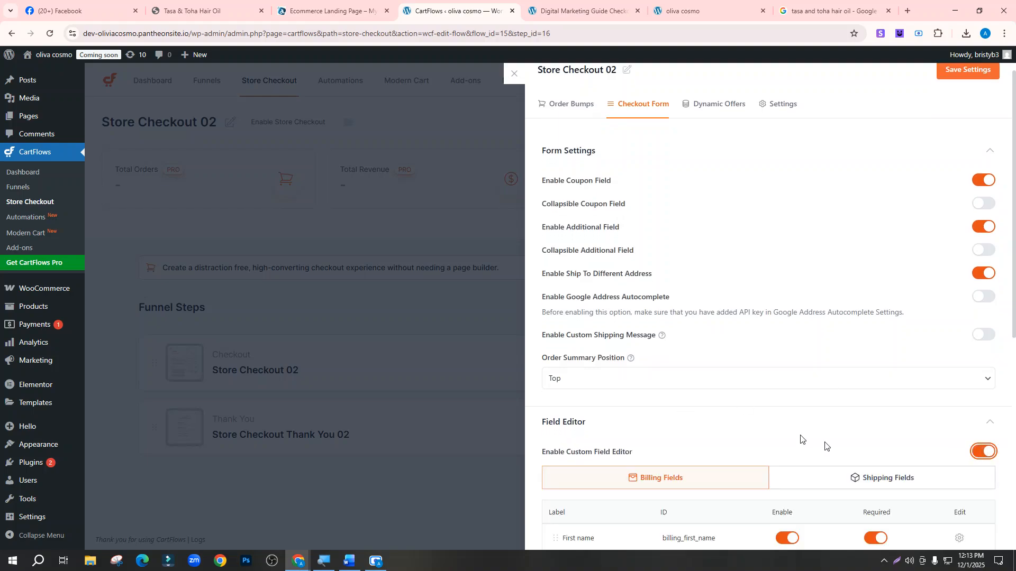
{"action": "scroll", "coordinate": [748, 312], "scroll_direction": "down", "scroll_amount": 5}
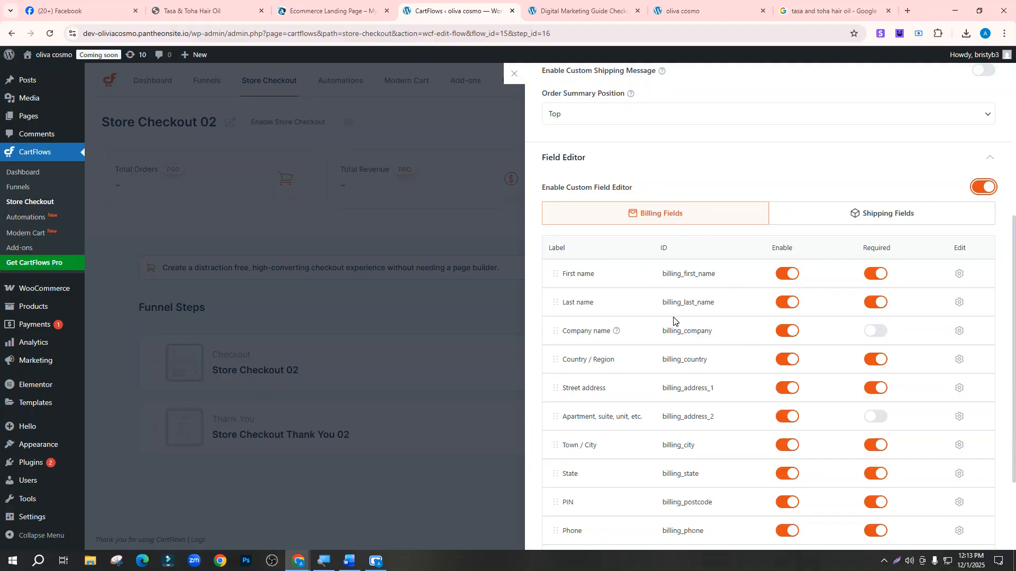
{"action": "scroll", "coordinate": [677, 358], "scroll_direction": "down", "scroll_amount": 3}
{"action": "scroll", "coordinate": [680, 358], "scroll_direction": "up", "scroll_amount": 5}
{"action": "scroll", "coordinate": [681, 360], "scroll_direction": "down", "scroll_amount": 5}
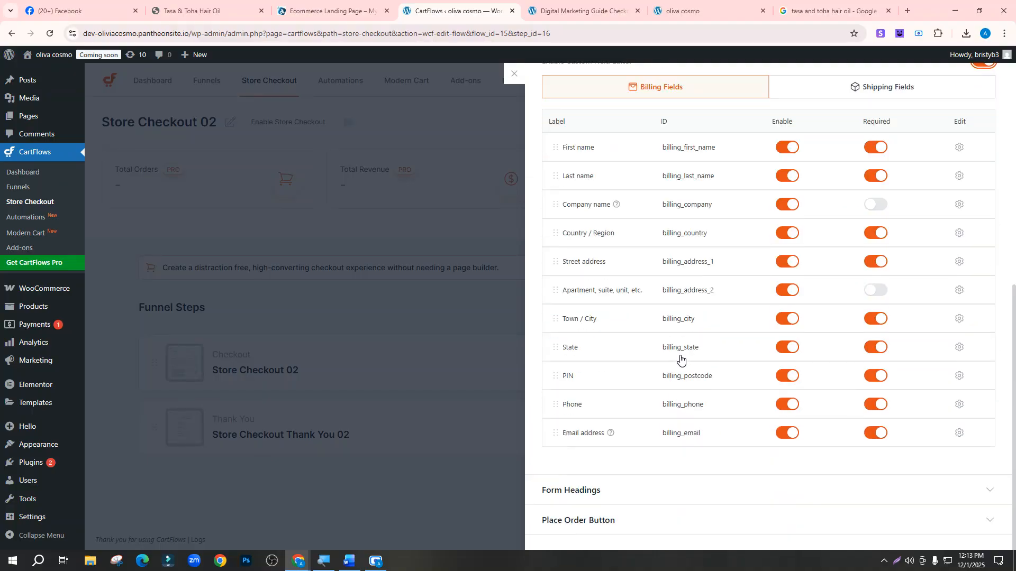
{"action": "scroll", "coordinate": [681, 360], "scroll_direction": "up", "scroll_amount": 8}
{"action": "scroll", "coordinate": [680, 360], "scroll_direction": "down", "scroll_amount": 5}
{"action": "scroll", "coordinate": [680, 360], "scroll_direction": "up", "scroll_amount": 5}
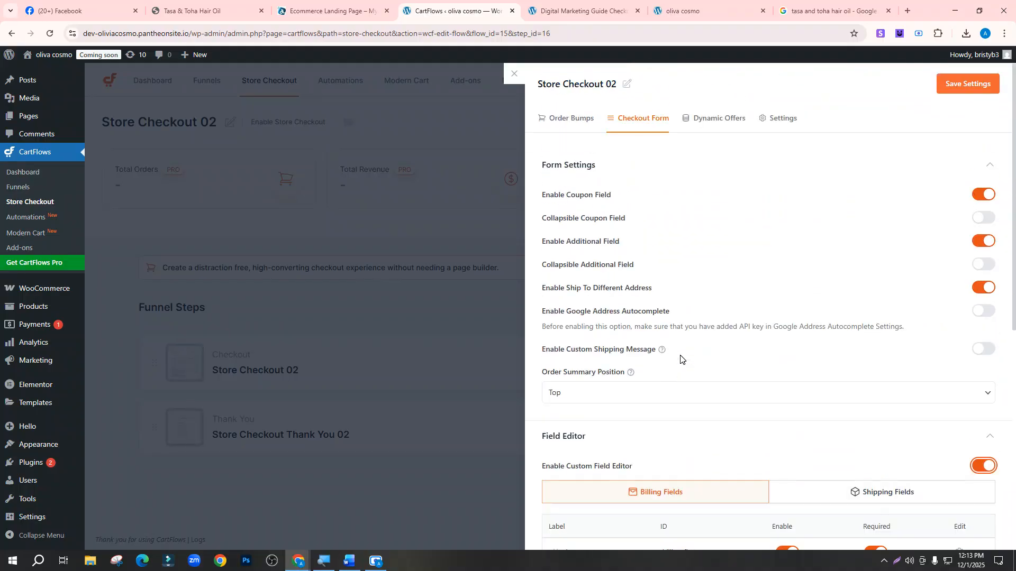
{"action": "scroll", "coordinate": [680, 360], "scroll_direction": "down", "scroll_amount": 7}
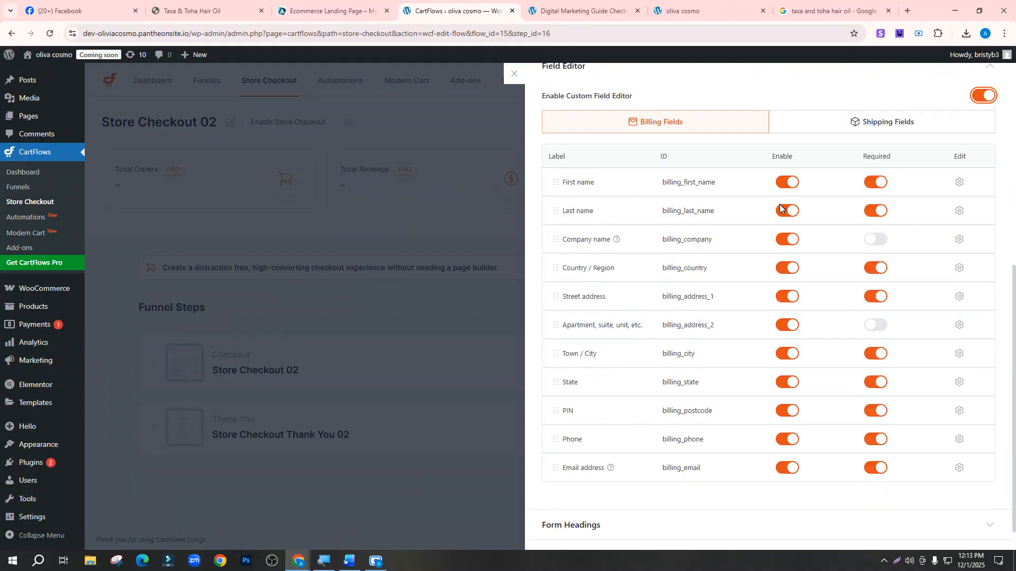
Disable the Last name, Company, Country, Apartment, State, PIN and Email billing fields, then save
{"action": "left_click", "coordinate": [787, 211]}
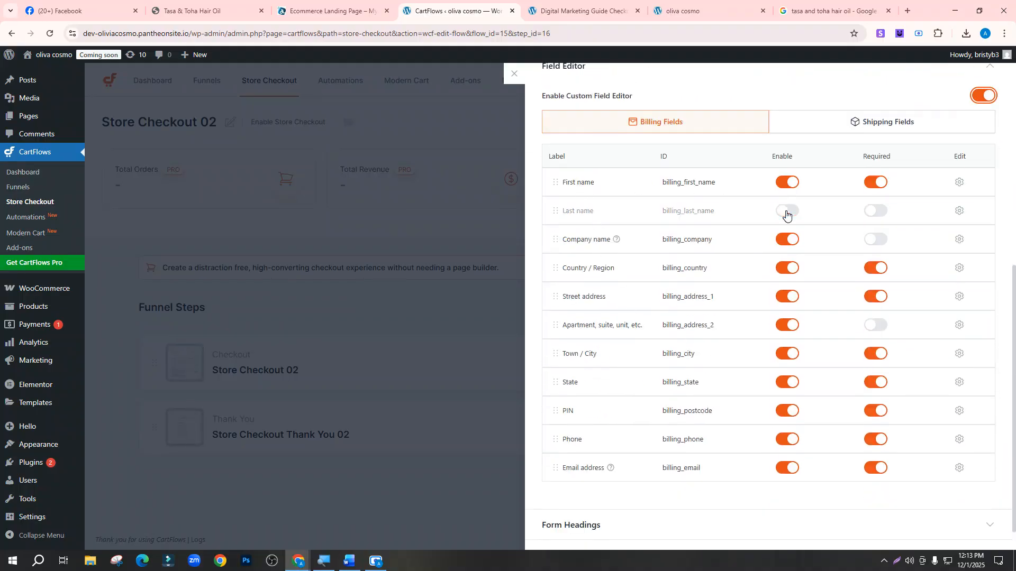
{"action": "left_click", "coordinate": [791, 245]}
{"action": "left_click", "coordinate": [789, 269]}
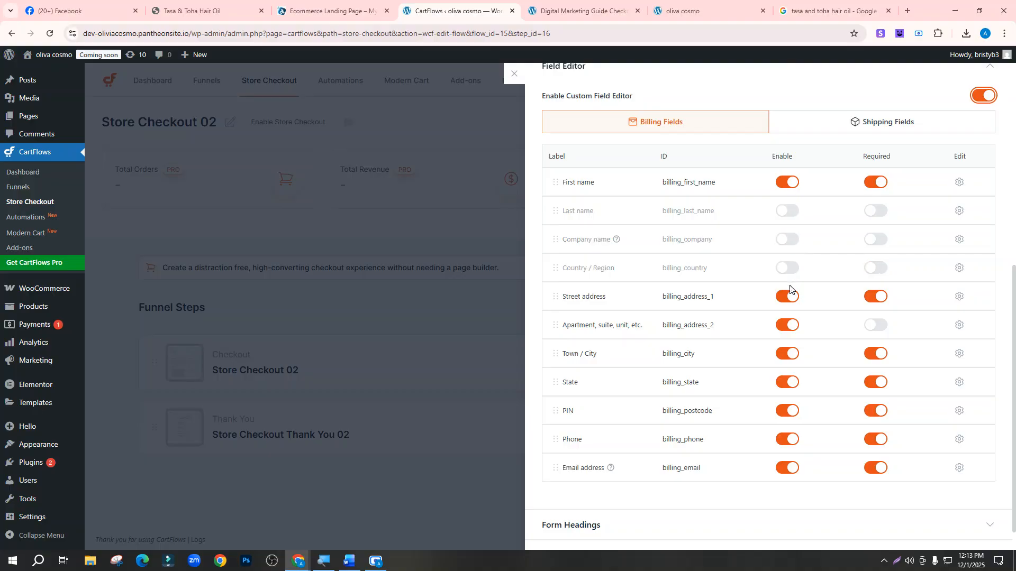
{"action": "left_click", "coordinate": [789, 327]}
{"action": "left_click", "coordinate": [788, 382]}
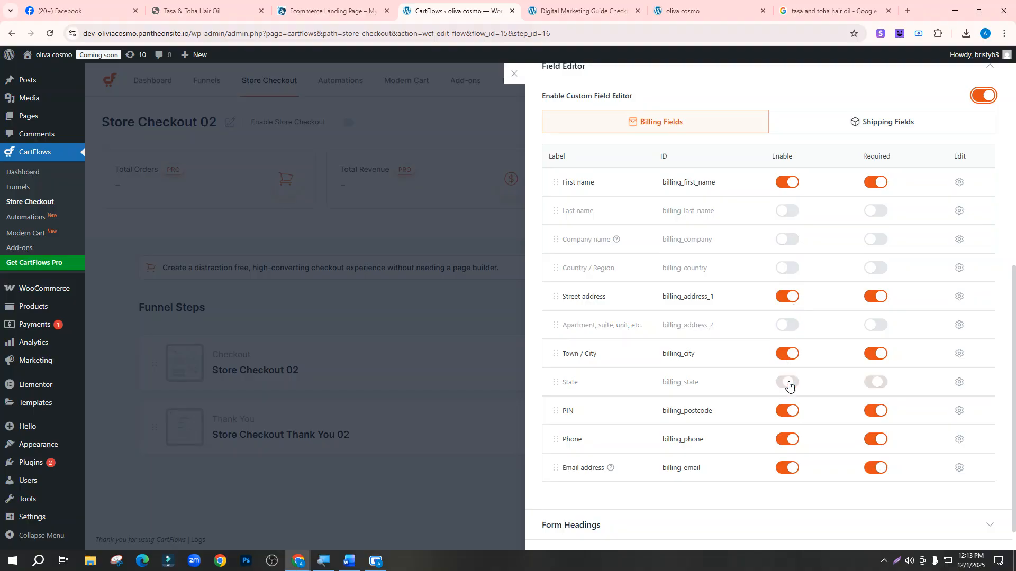
{"action": "left_click", "coordinate": [789, 409]}
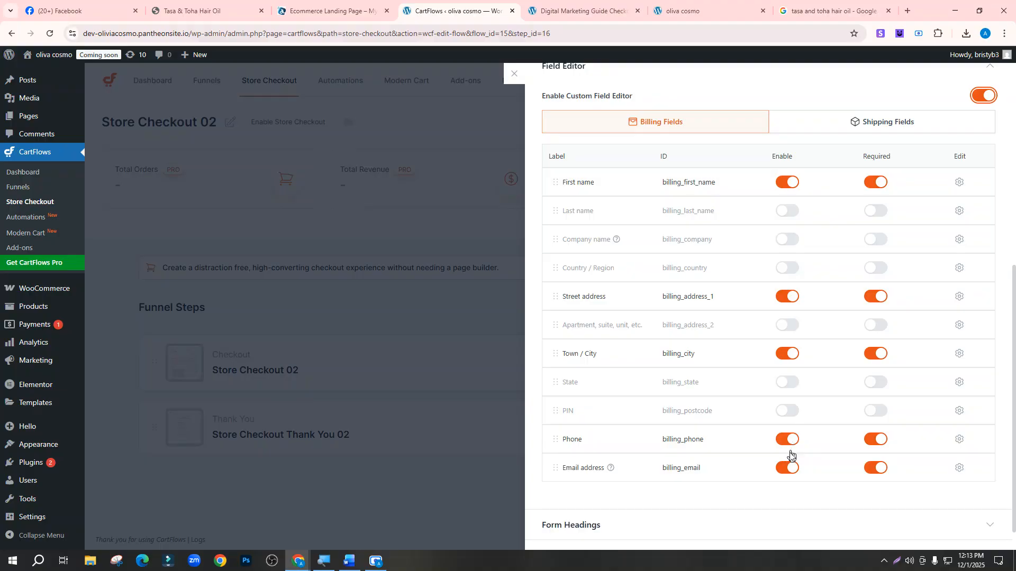
{"action": "left_click", "coordinate": [785, 469]}
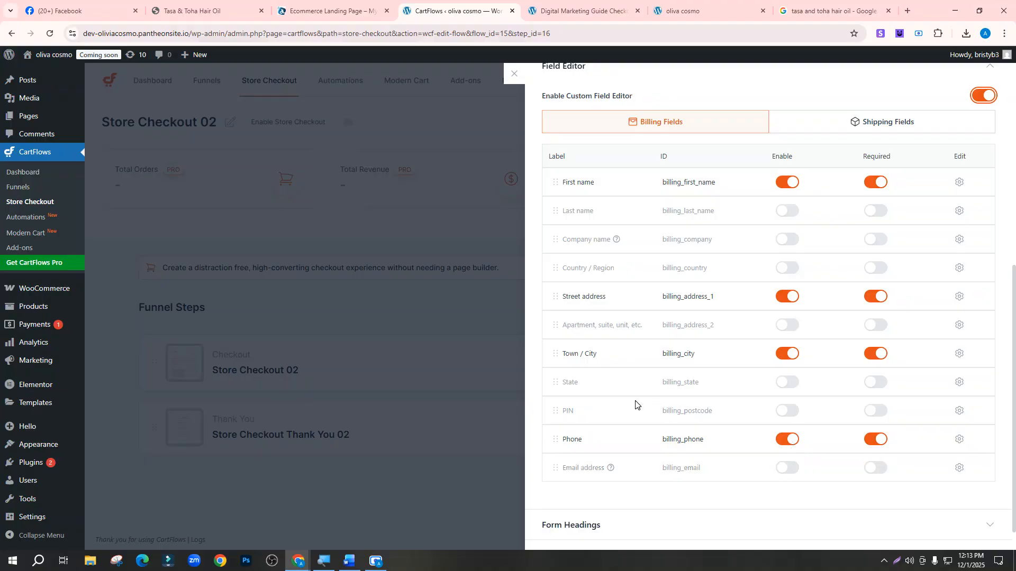
{"action": "scroll", "coordinate": [638, 359], "scroll_direction": "down", "scroll_amount": 1}
{"action": "scroll", "coordinate": [642, 379], "scroll_direction": "up", "scroll_amount": 8}
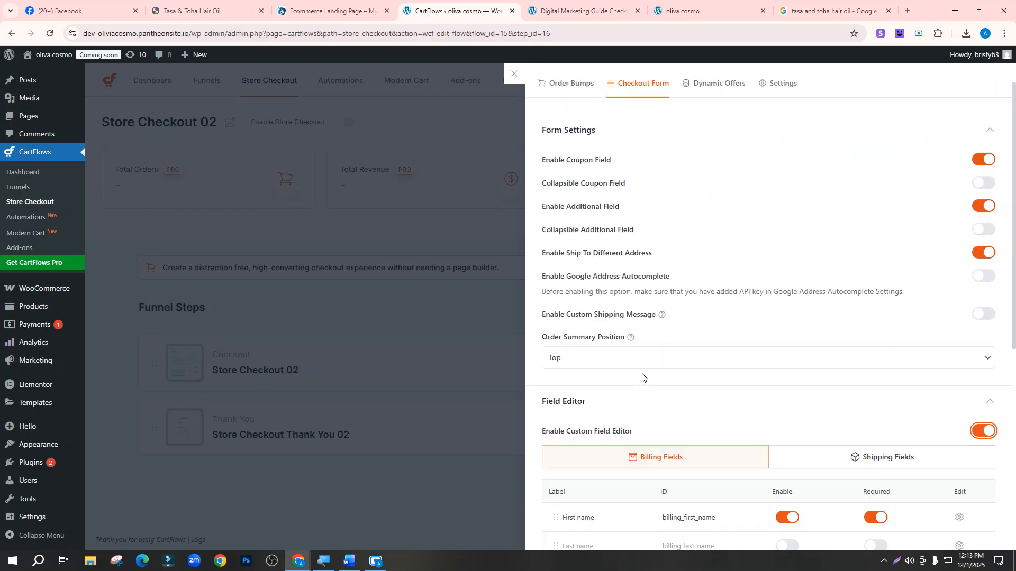
{"action": "left_click", "coordinate": [958, 86]}
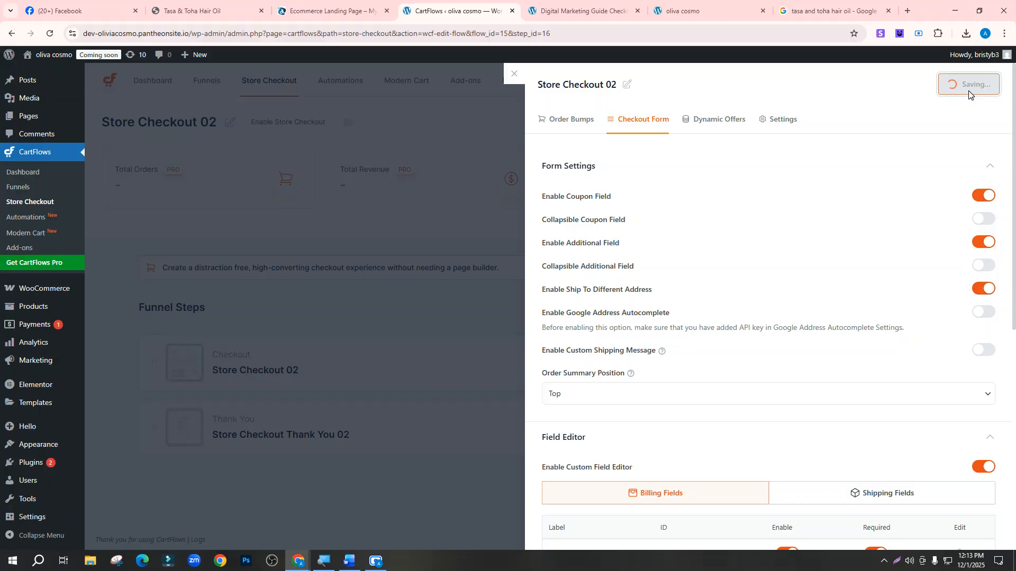
Reload the live checkout page to check the field changes, then re-save the checkout form settings
{"action": "scroll", "coordinate": [762, 230], "scroll_direction": "down", "scroll_amount": 6}
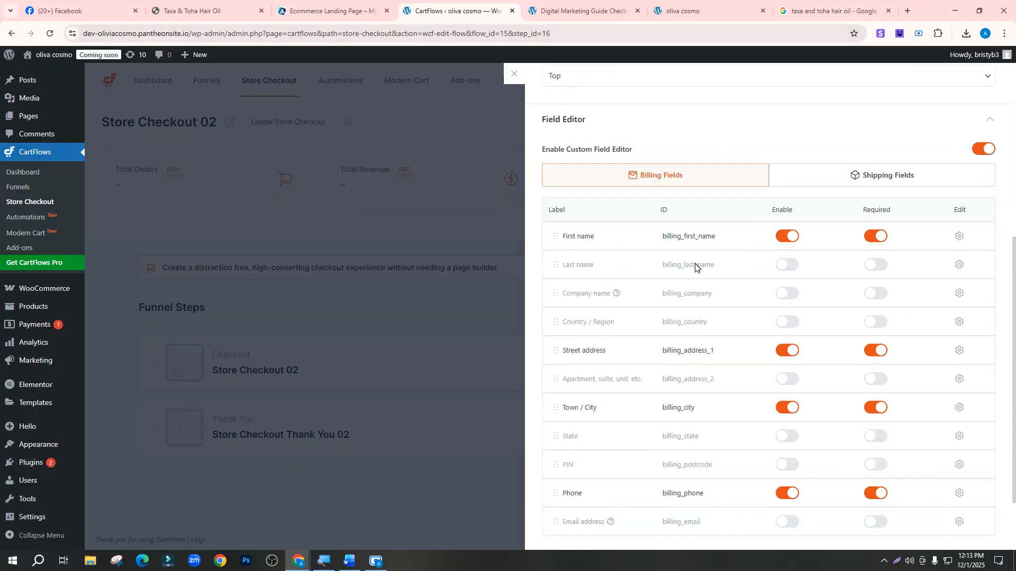
{"action": "scroll", "coordinate": [696, 265], "scroll_direction": "up", "scroll_amount": 6}
{"action": "left_click", "coordinate": [540, 4]}
{"action": "scroll", "coordinate": [215, 175], "scroll_direction": "down", "scroll_amount": 2}
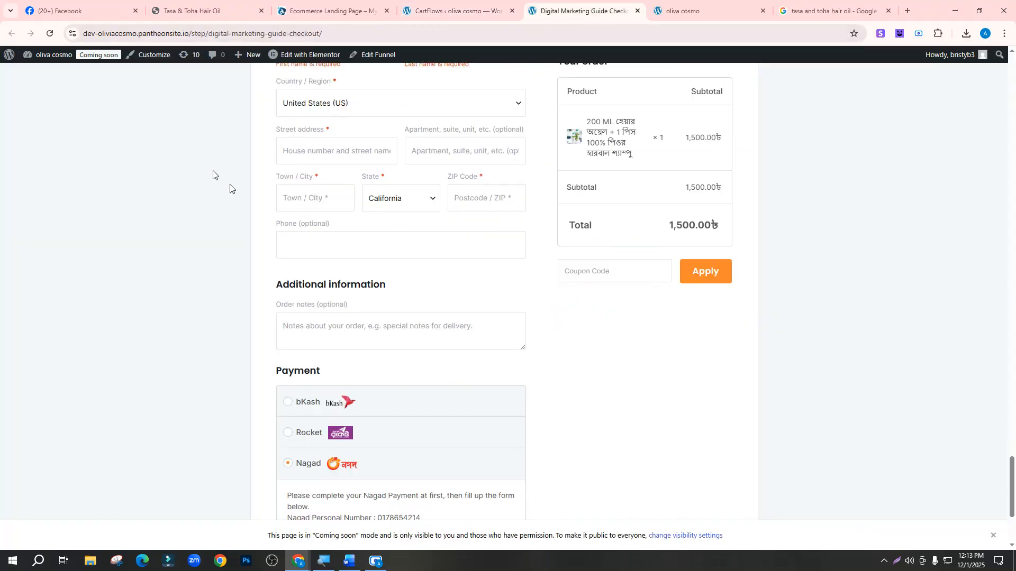
{"action": "scroll", "coordinate": [308, 170], "scroll_direction": "up", "scroll_amount": 5}
{"action": "scroll", "coordinate": [309, 332], "scroll_direction": "down", "scroll_amount": 2}
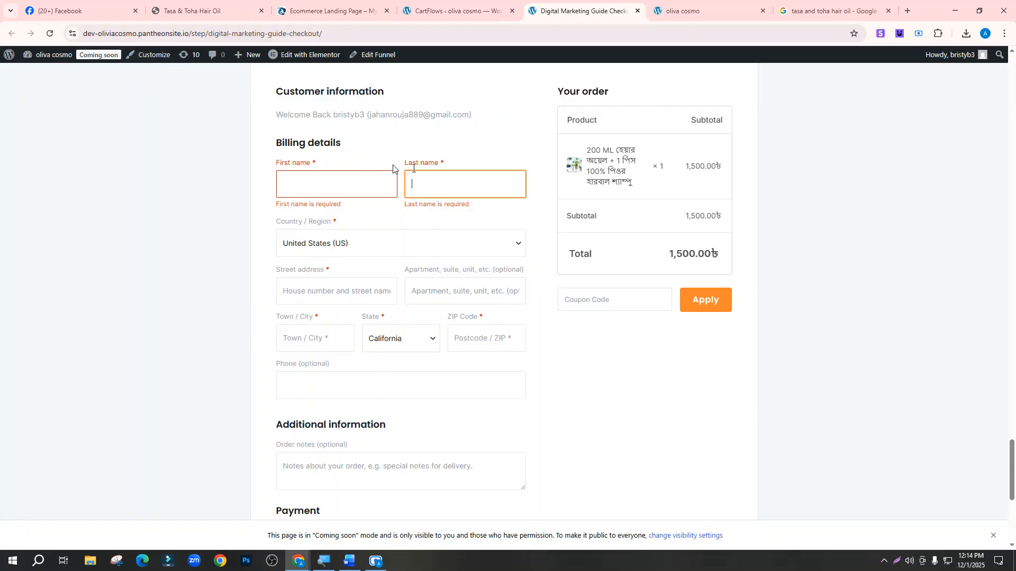
{"action": "left_click", "coordinate": [49, 33]}
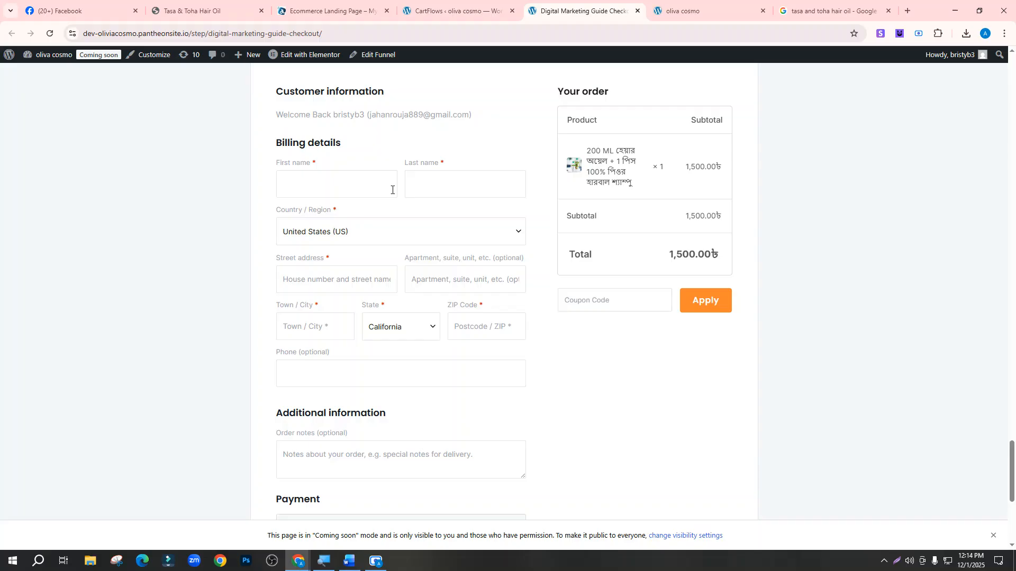
{"action": "scroll", "coordinate": [441, 254], "scroll_direction": "up", "scroll_amount": 2}
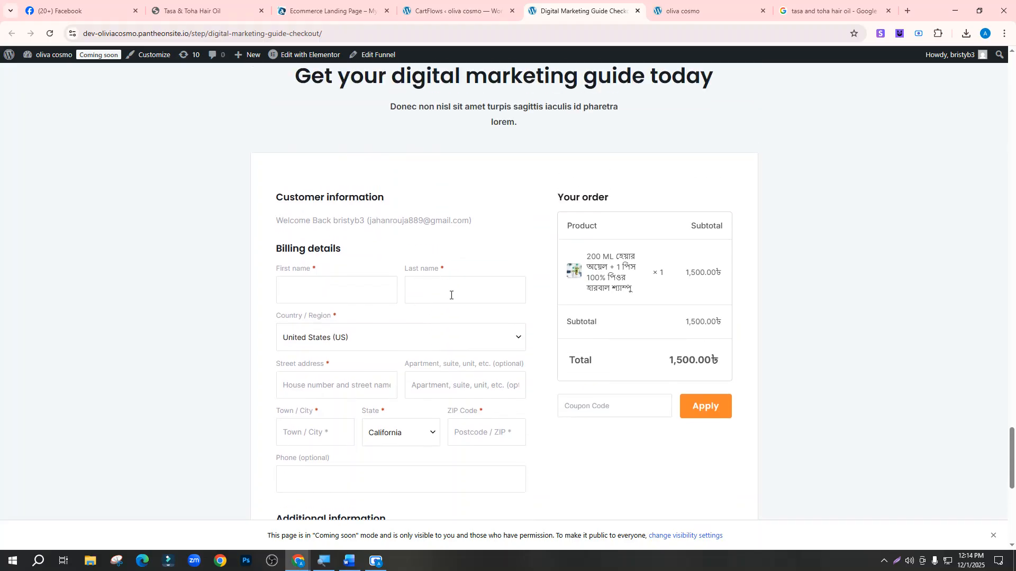
{"action": "left_click", "coordinate": [454, 9]}
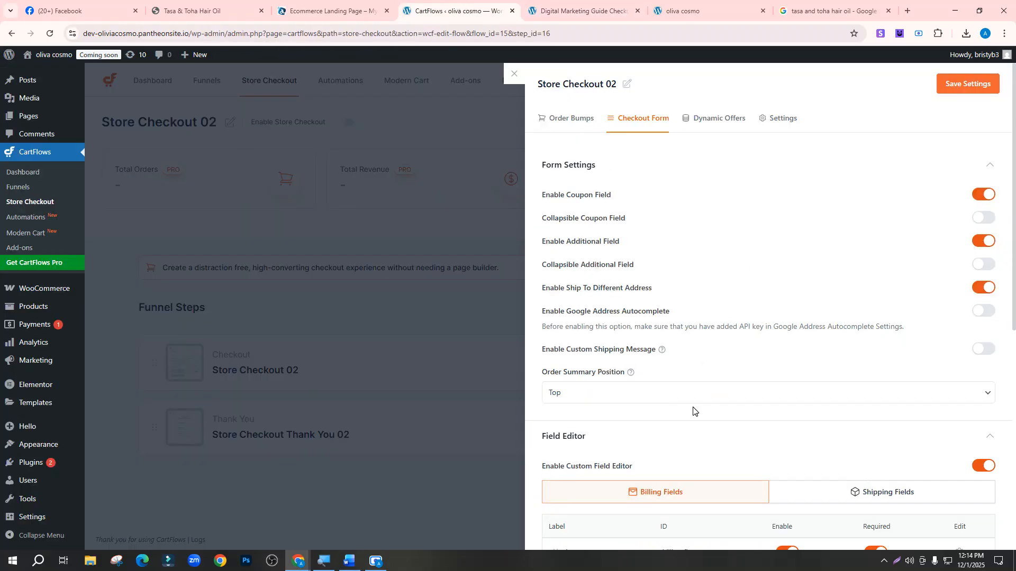
{"action": "scroll", "coordinate": [695, 412], "scroll_direction": "down", "scroll_amount": 5}
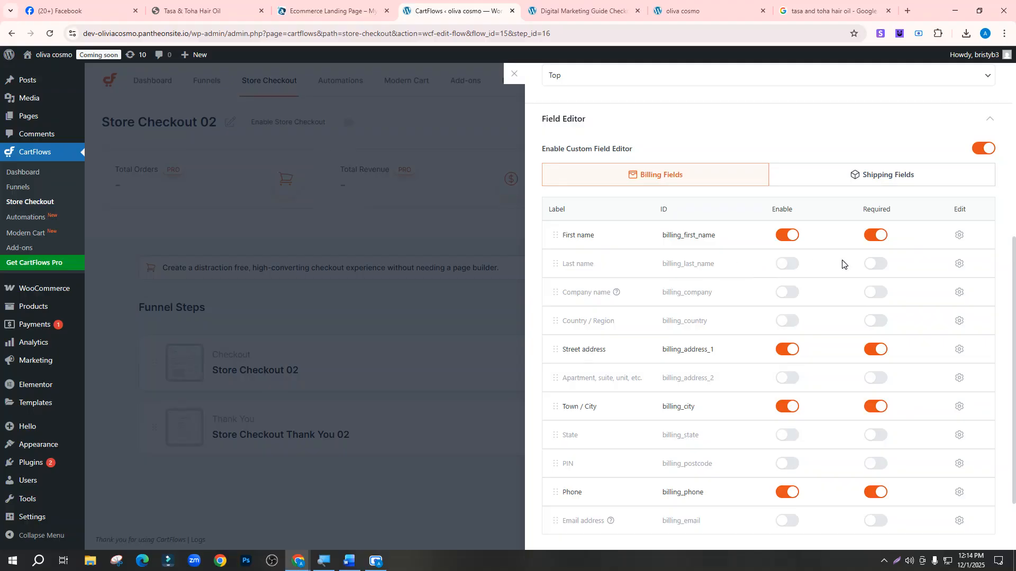
{"action": "scroll", "coordinate": [843, 263], "scroll_direction": "down", "scroll_amount": 2}
{"action": "scroll", "coordinate": [833, 386], "scroll_direction": "up", "scroll_amount": 7}
{"action": "left_click", "coordinate": [953, 85]}
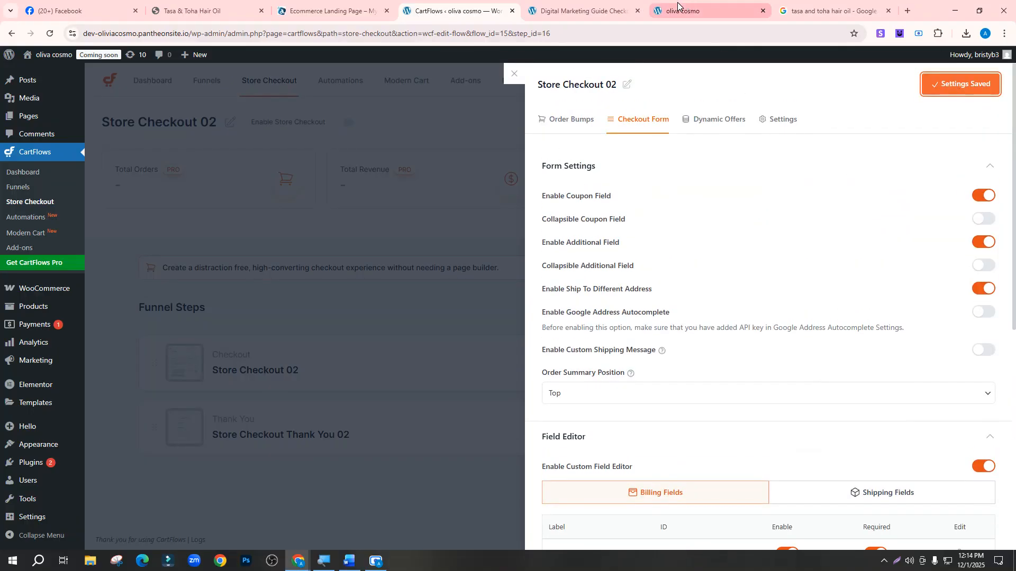
Recheck the live checkout page and come back to the checkout step settings
{"action": "left_click", "coordinate": [622, 10]}
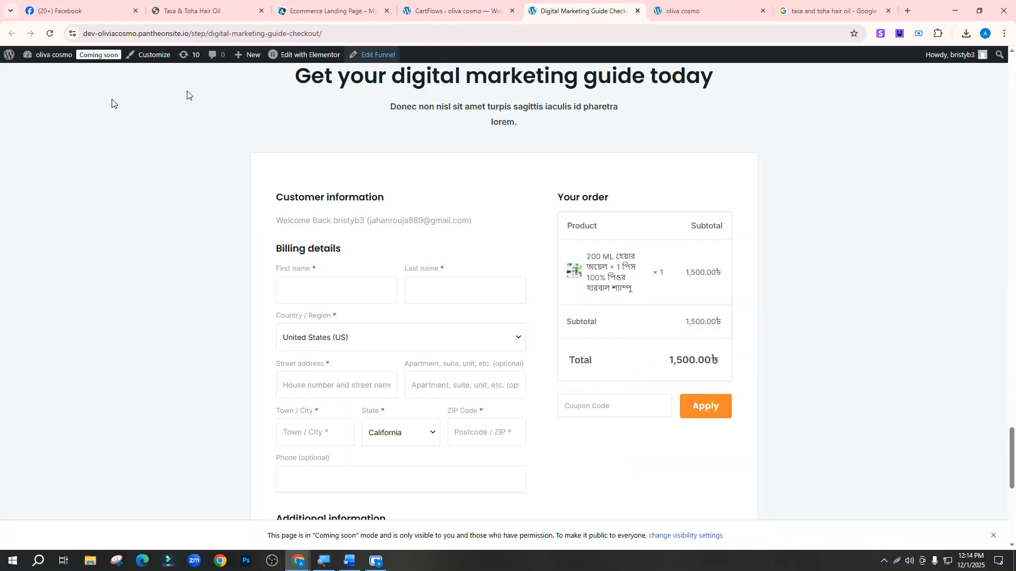
{"action": "scroll", "coordinate": [410, 228], "scroll_direction": "up", "scroll_amount": 9}
{"action": "scroll", "coordinate": [402, 212], "scroll_direction": "up", "scroll_amount": 6}
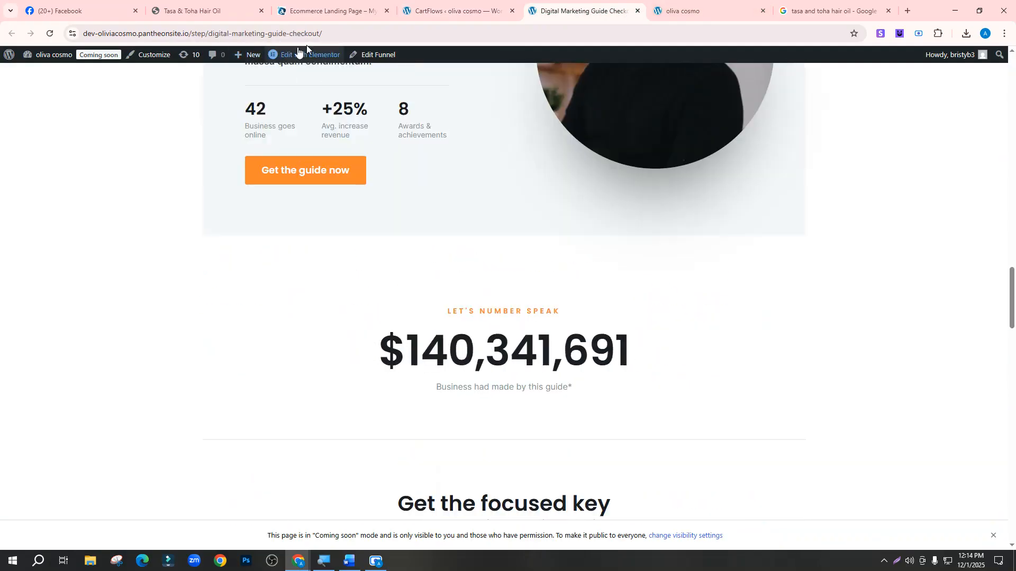
{"action": "left_click", "coordinate": [700, 10]}
{"action": "left_click", "coordinate": [595, 10]}
{"action": "left_click", "coordinate": [425, 10]}
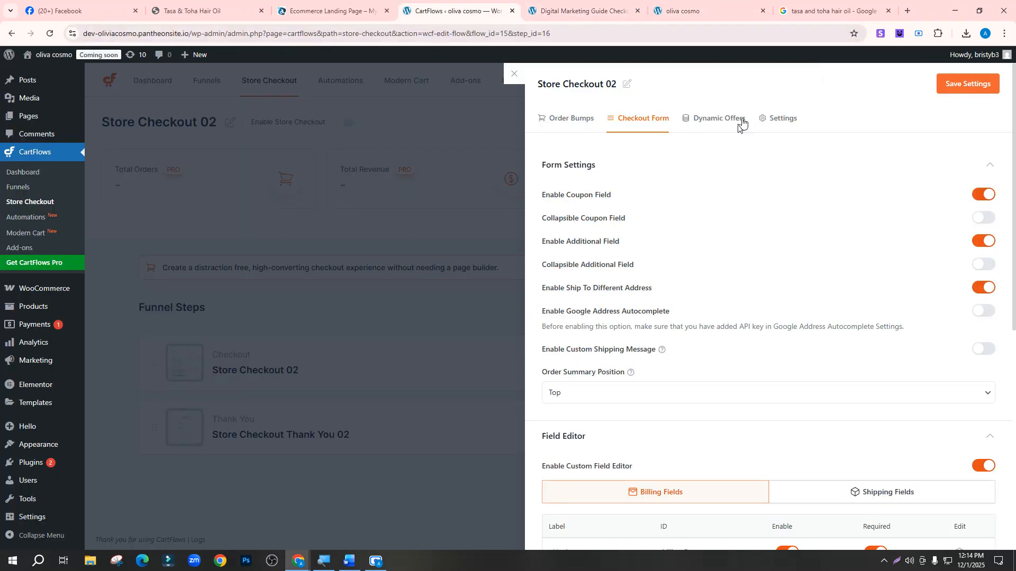
Close the settings drawer and open the Store Checkout 02 step in a new tab
{"action": "left_click", "coordinate": [513, 74]}
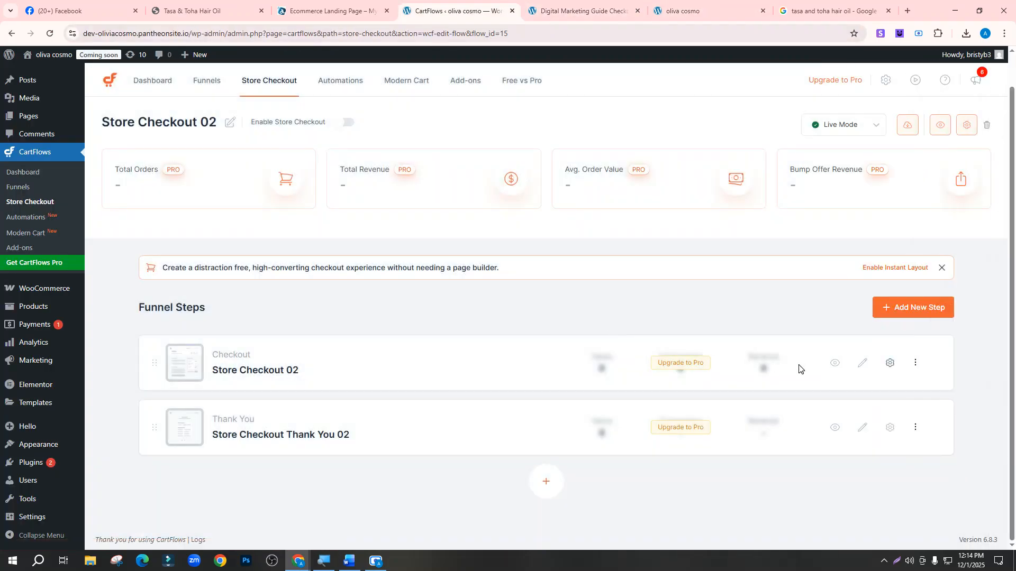
{"action": "right_click", "coordinate": [835, 365]}
{"action": "left_click", "coordinate": [848, 378]}
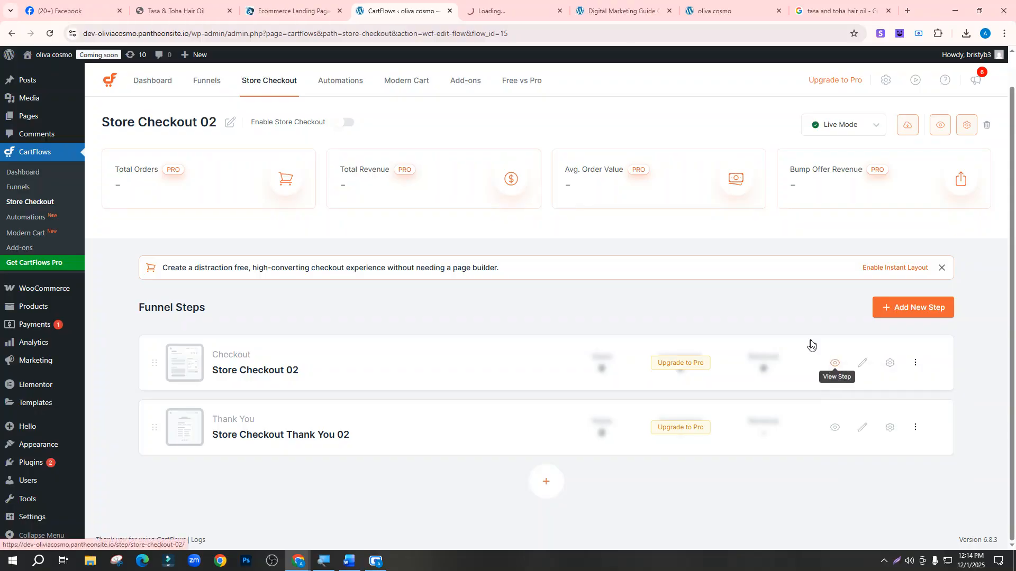
{"action": "left_click", "coordinate": [656, 10]}
{"action": "left_click", "coordinate": [669, 11]}
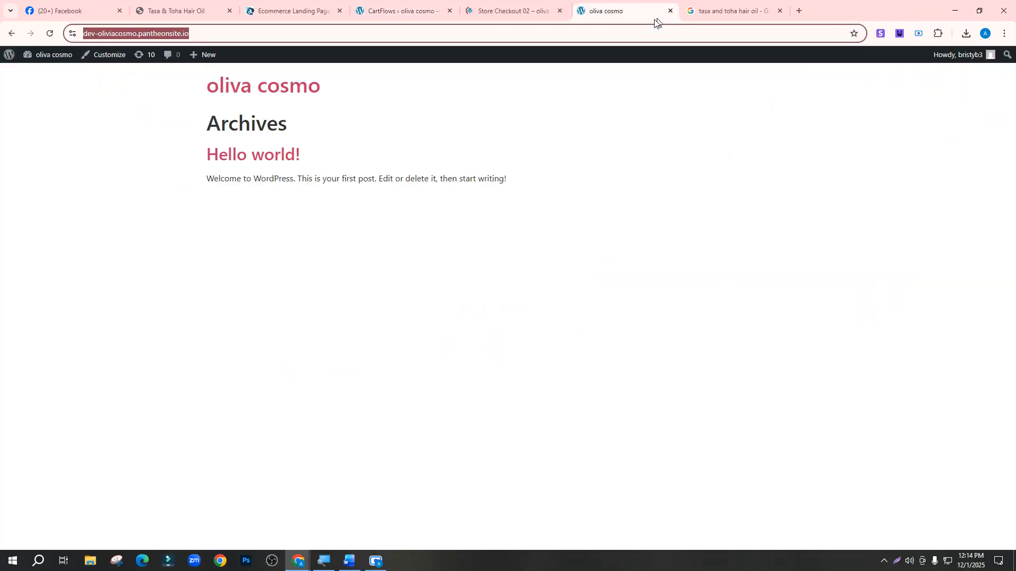
{"action": "left_click", "coordinate": [516, 8]}
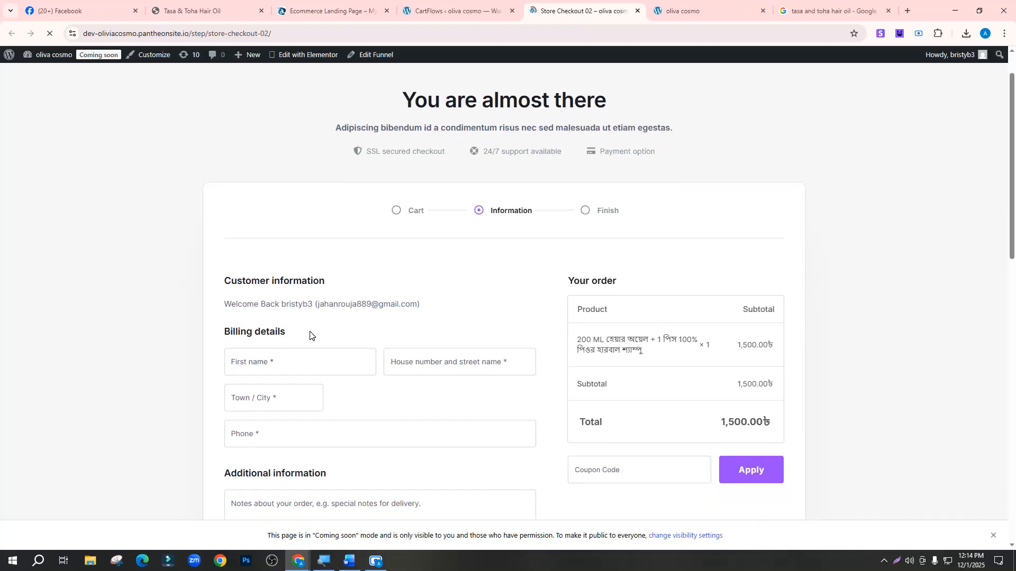
Place the order with empty billing fields and Nagad selected to confirm required errors, then close the preview
{"action": "scroll", "coordinate": [317, 334], "scroll_direction": "down", "scroll_amount": 3}
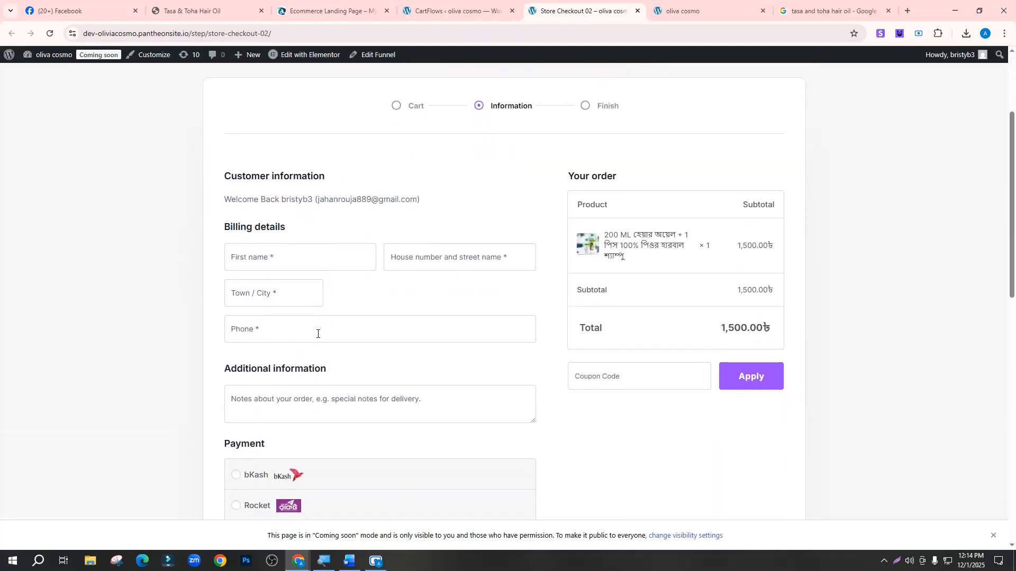
{"action": "left_click", "coordinate": [278, 249]}
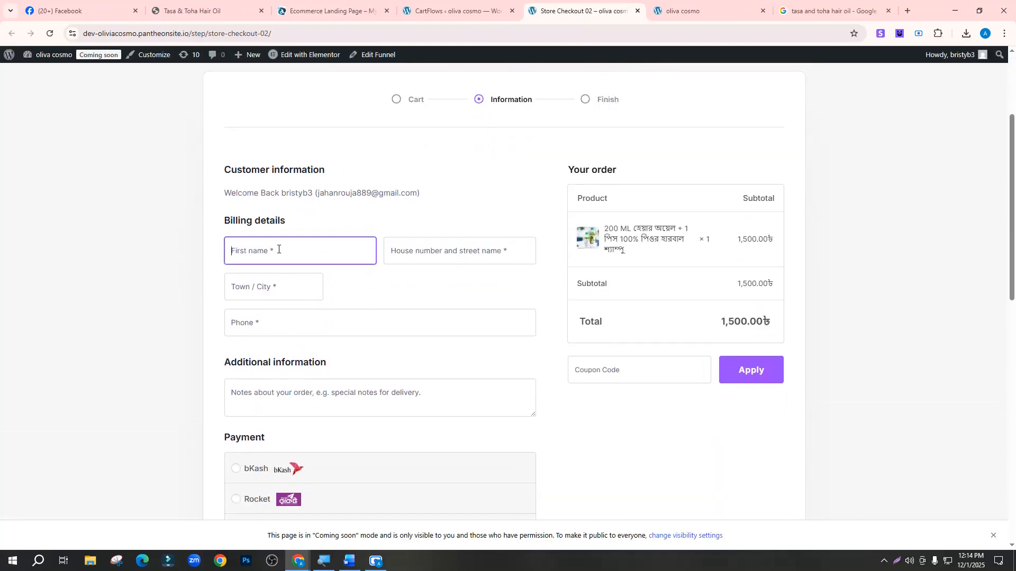
{"action": "left_click", "coordinate": [282, 281]}
{"action": "left_click", "coordinate": [281, 344]}
{"action": "scroll", "coordinate": [281, 343], "scroll_direction": "down", "scroll_amount": 4}
{"action": "left_click", "coordinate": [281, 344]}
{"action": "scroll", "coordinate": [281, 344], "scroll_direction": "down", "scroll_amount": 3}
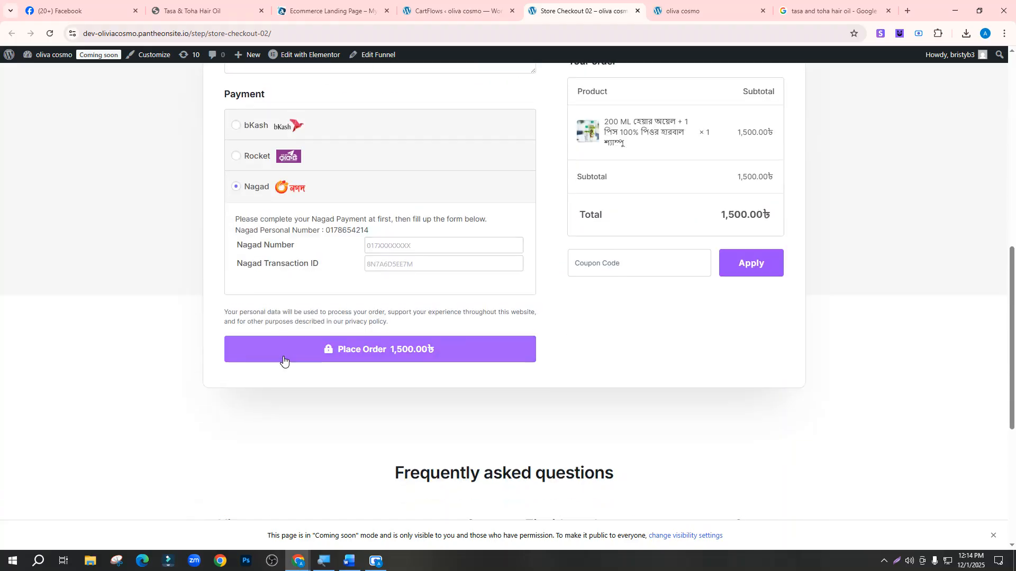
{"action": "left_click", "coordinate": [284, 359]}
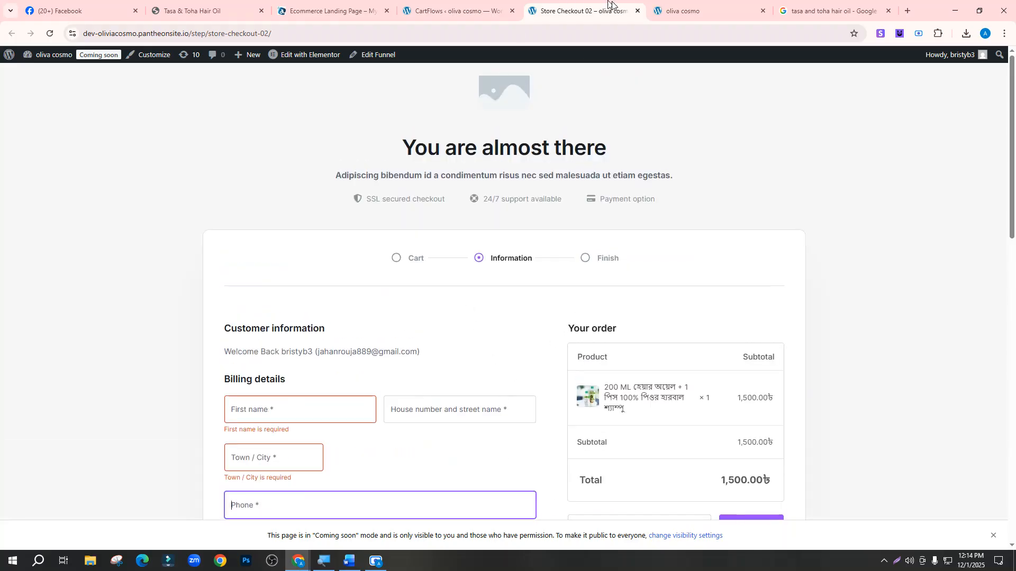
{"action": "left_click", "coordinate": [638, 10]}
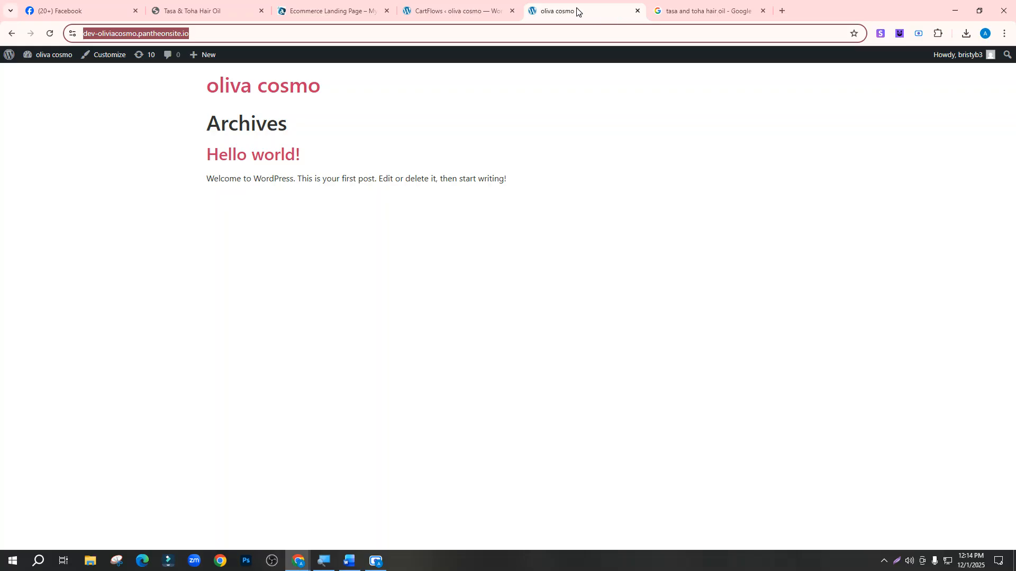
{"action": "left_click", "coordinate": [466, 10]}
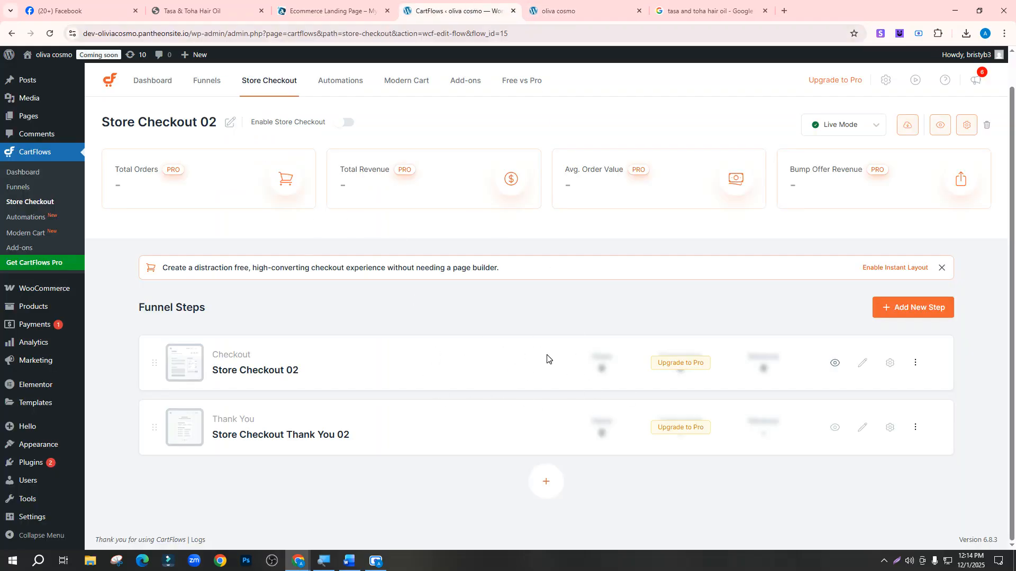
Open the checkout step's Checkout Form settings and expand the field editor
{"action": "left_click", "coordinate": [889, 364]}
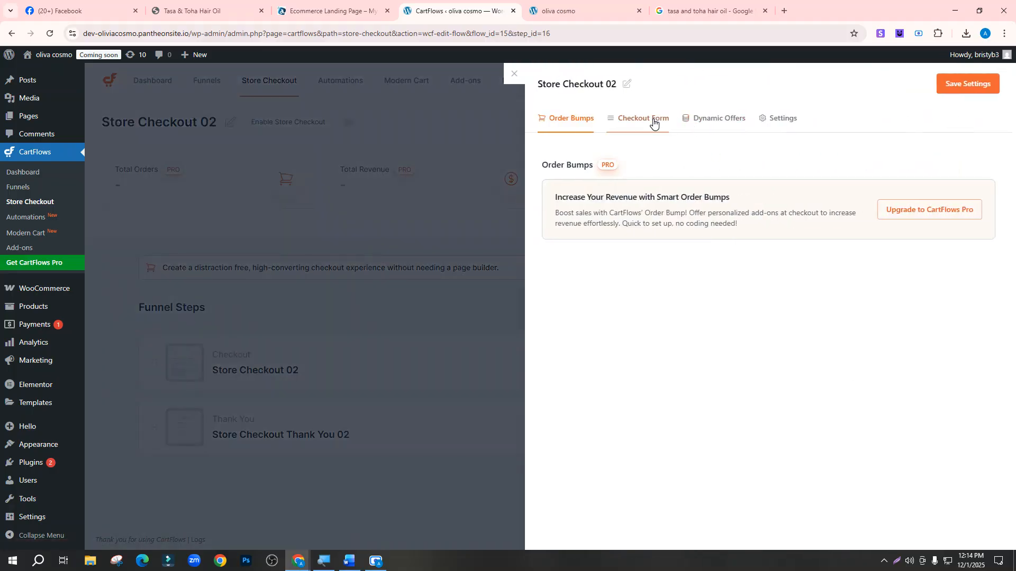
{"action": "left_click", "coordinate": [654, 126]}
{"action": "left_click", "coordinate": [553, 436]}
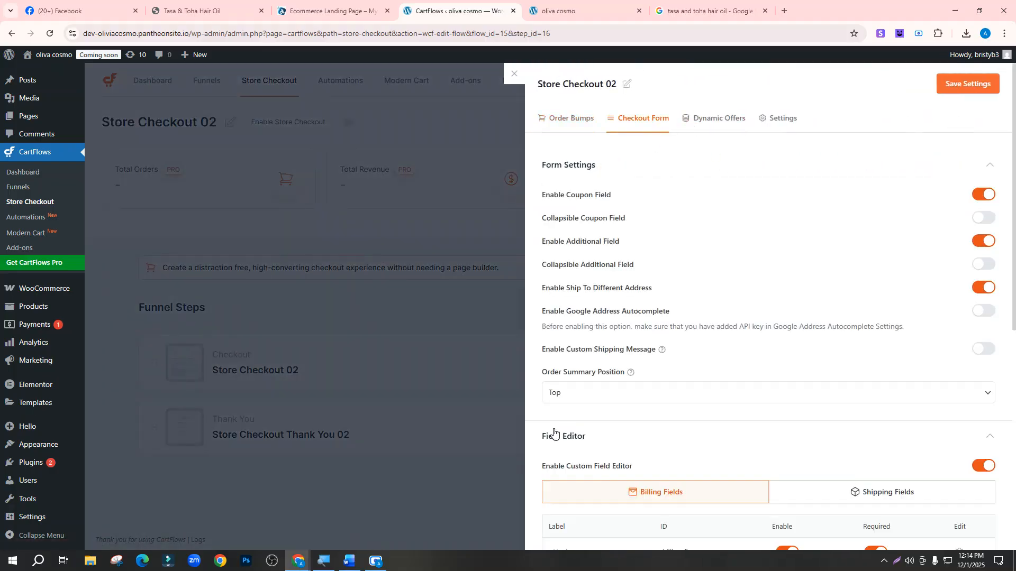
{"action": "scroll", "coordinate": [564, 371], "scroll_direction": "down", "scroll_amount": 1}
{"action": "scroll", "coordinate": [564, 371], "scroll_direction": "down", "scroll_amount": 5}
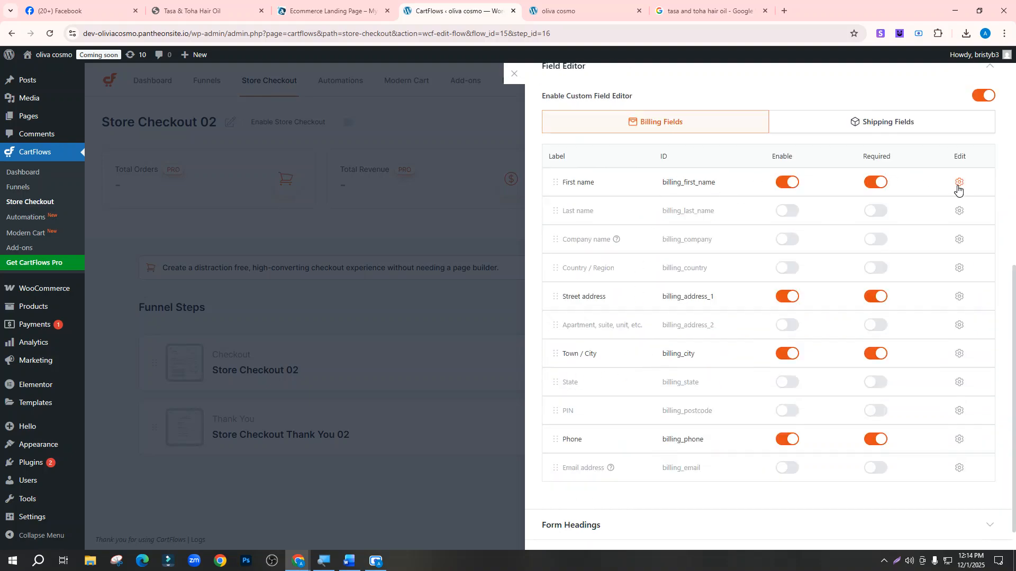
Show the Bangla keyboard bar in Unicode mode and relabel First name as আপনার নাম
{"action": "left_click", "coordinate": [884, 561]}
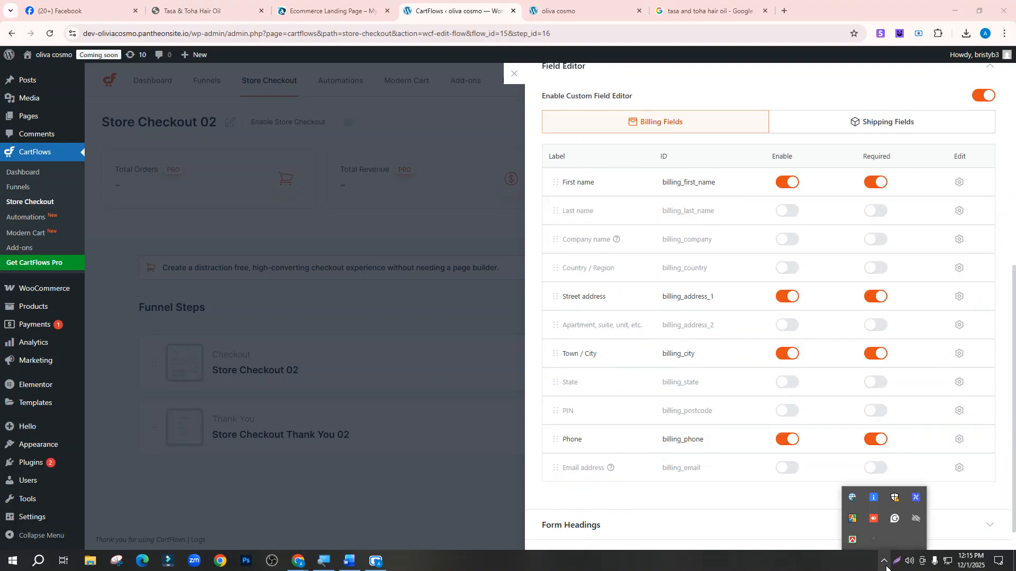
{"action": "right_click", "coordinate": [850, 541]}
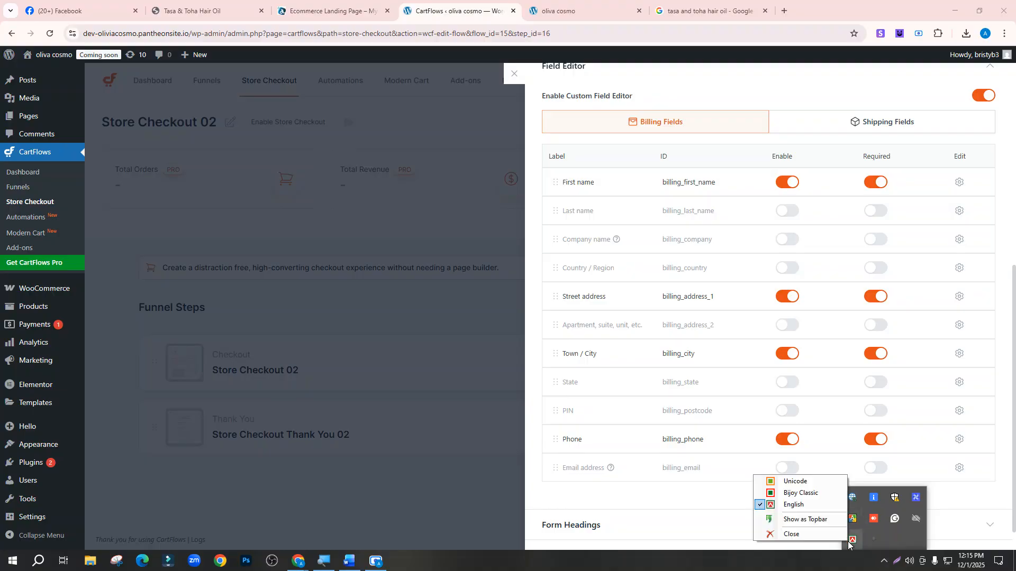
{"action": "left_click", "coordinate": [810, 518]}
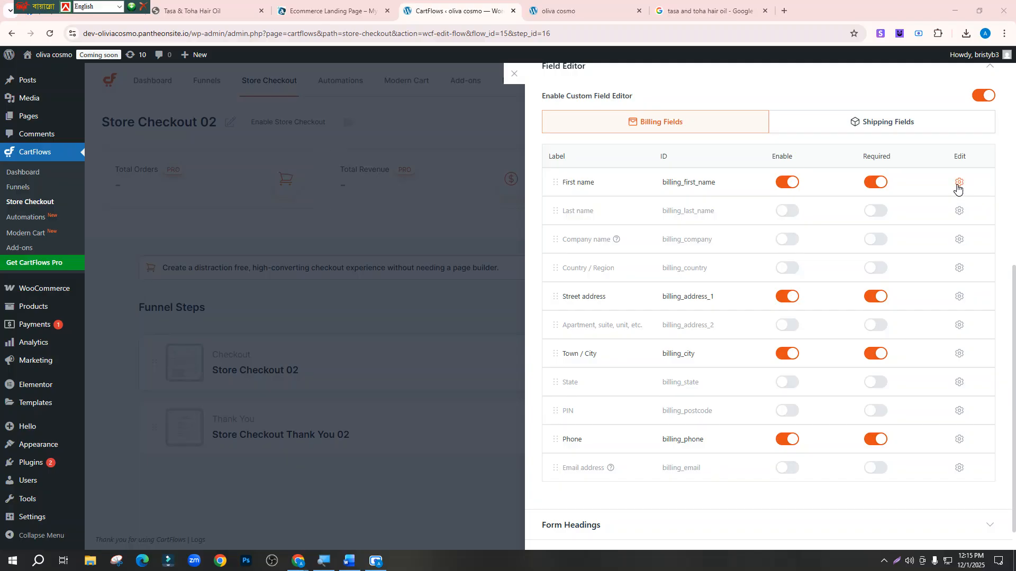
{"action": "left_click", "coordinate": [959, 183]}
{"action": "left_click", "coordinate": [597, 282]}
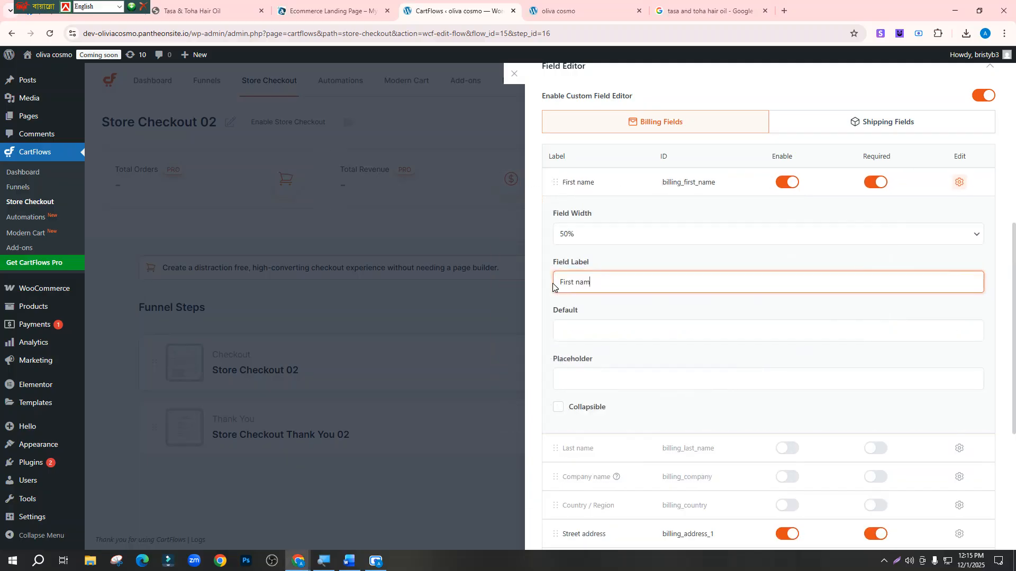
{"action": "left_click", "coordinate": [121, 8]}
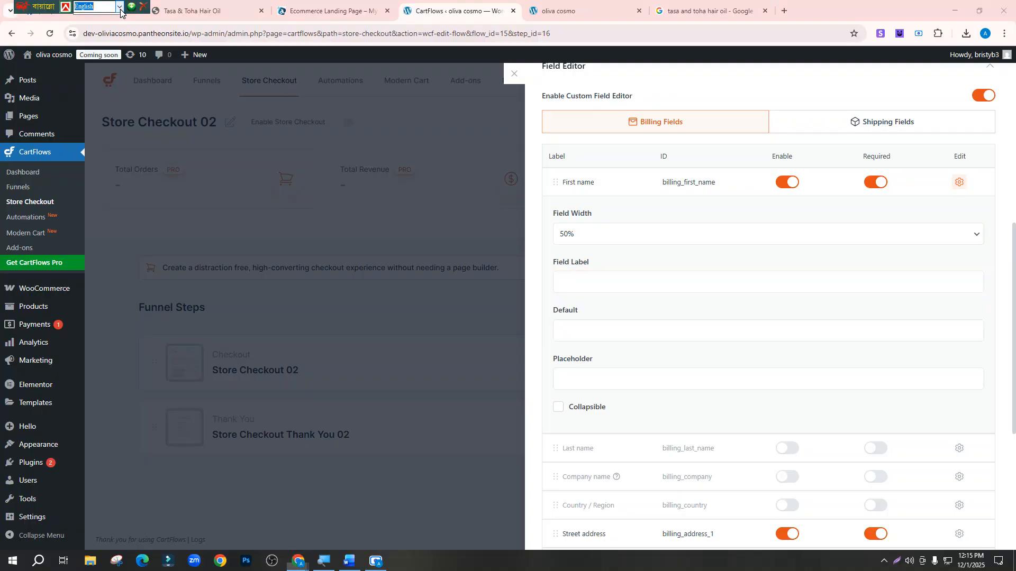
{"action": "left_click", "coordinate": [99, 34]}
{"action": "left_click", "coordinate": [570, 276]}
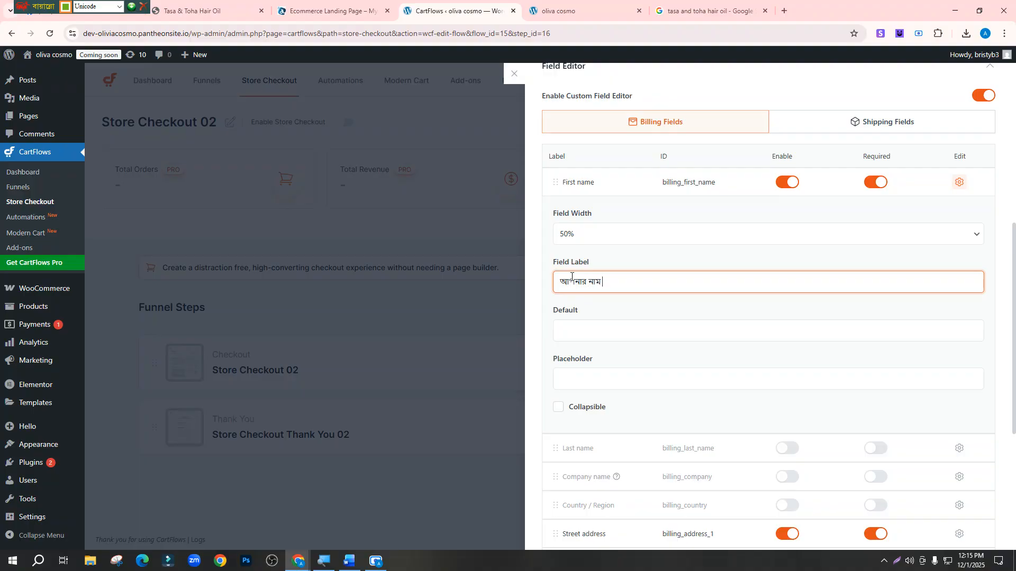
Save the checkout form settings with the new First name label
{"action": "scroll", "coordinate": [615, 358], "scroll_direction": "down", "scroll_amount": 1}
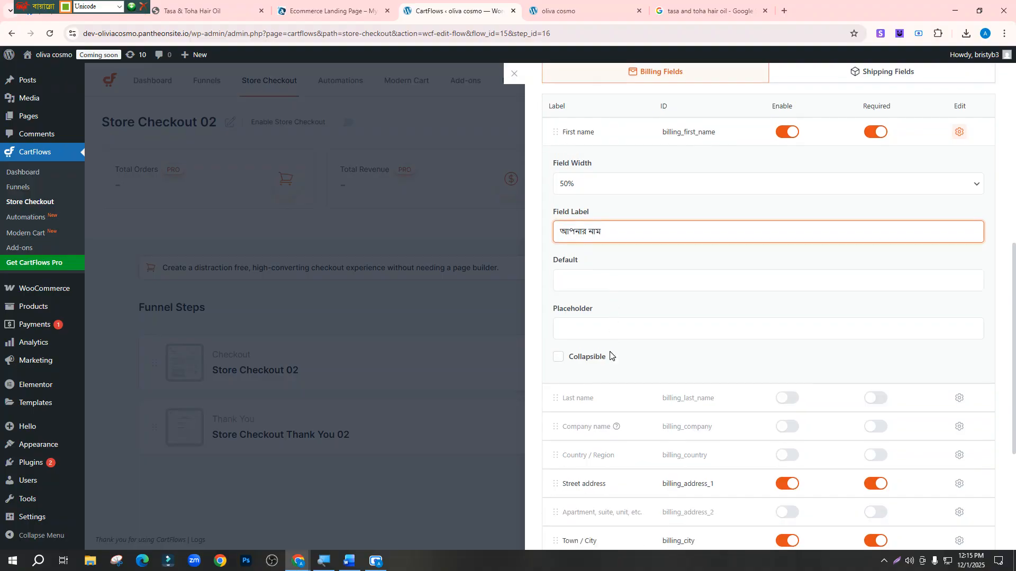
{"action": "left_click", "coordinate": [599, 325]}
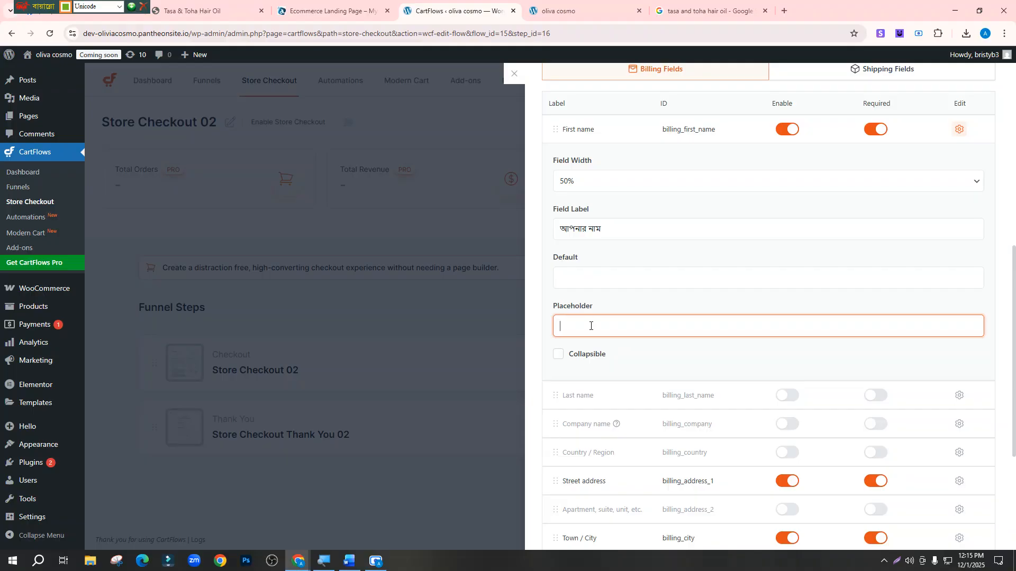
{"action": "scroll", "coordinate": [590, 326], "scroll_direction": "down", "scroll_amount": 4}
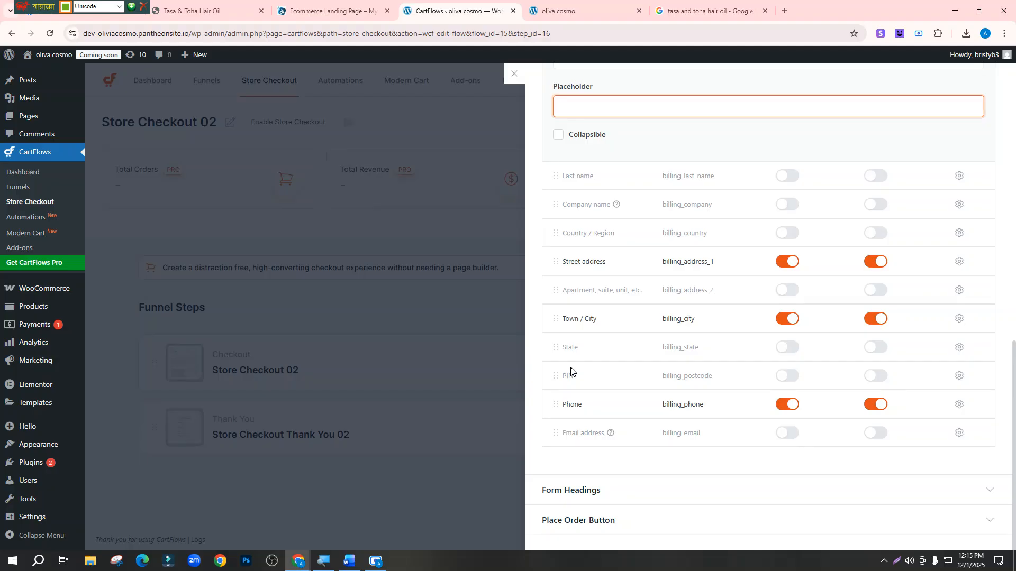
{"action": "scroll", "coordinate": [571, 370], "scroll_direction": "up", "scroll_amount": 4}
{"action": "scroll", "coordinate": [570, 371], "scroll_direction": "down", "scroll_amount": 3}
{"action": "scroll", "coordinate": [603, 302], "scroll_direction": "up", "scroll_amount": 4}
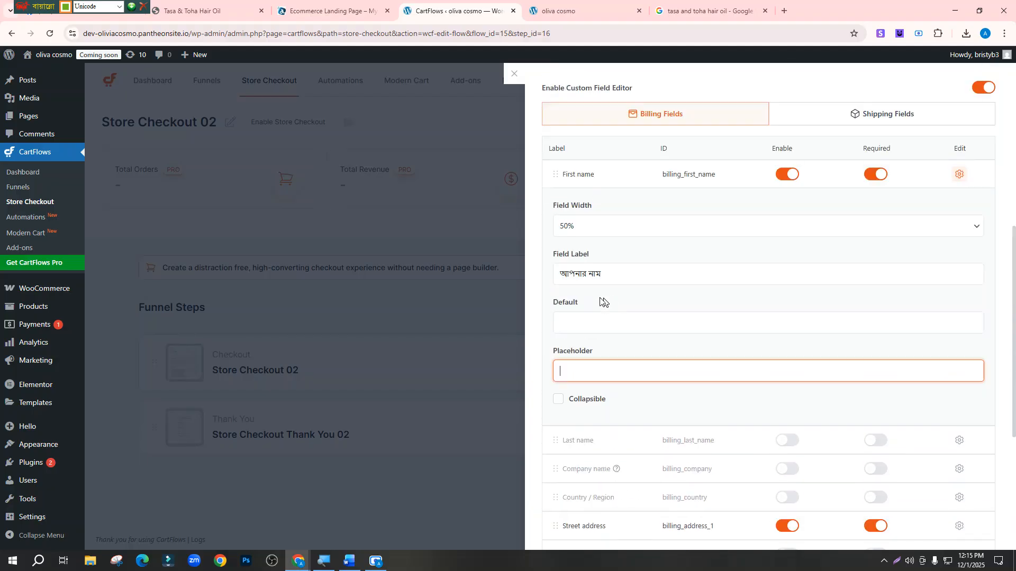
{"action": "scroll", "coordinate": [612, 286], "scroll_direction": "down", "scroll_amount": 5}
{"action": "scroll", "coordinate": [617, 291], "scroll_direction": "up", "scroll_amount": 7}
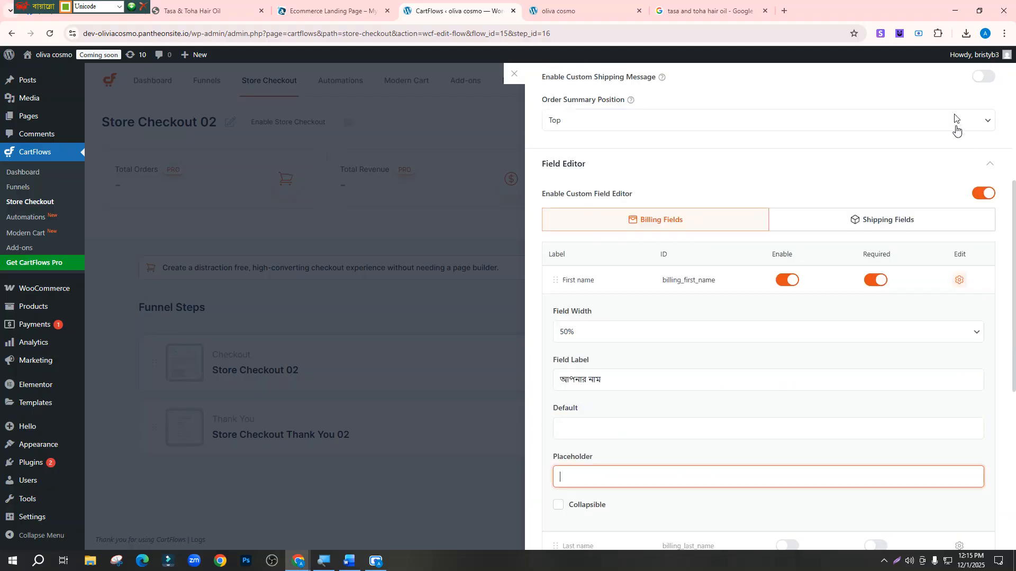
{"action": "scroll", "coordinate": [947, 217], "scroll_direction": "up", "scroll_amount": 5}
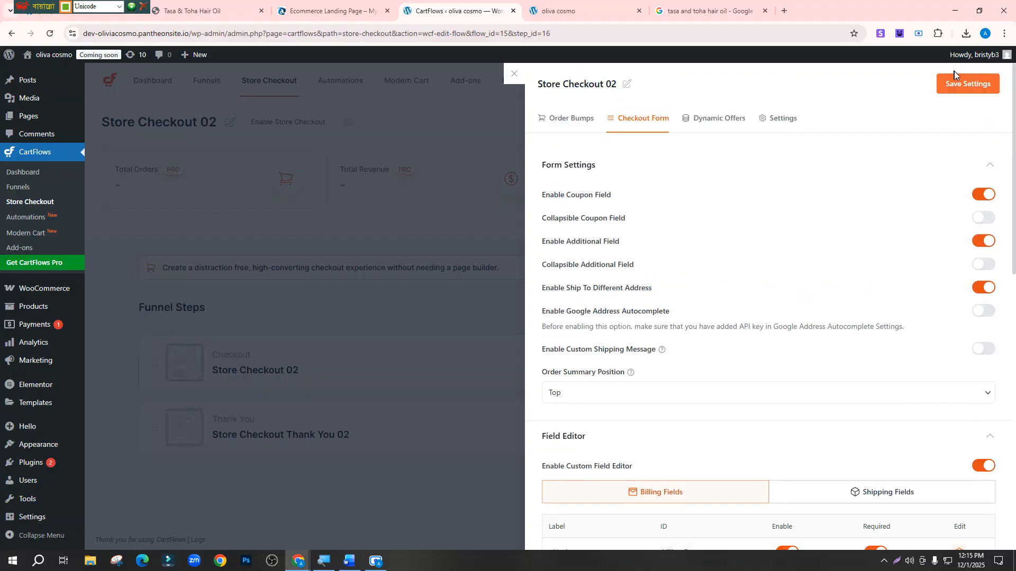
{"action": "left_click", "coordinate": [958, 85]}
{"action": "scroll", "coordinate": [719, 305], "scroll_direction": "down", "scroll_amount": 1}
{"action": "scroll", "coordinate": [719, 310], "scroll_direction": "down", "scroll_amount": 5}
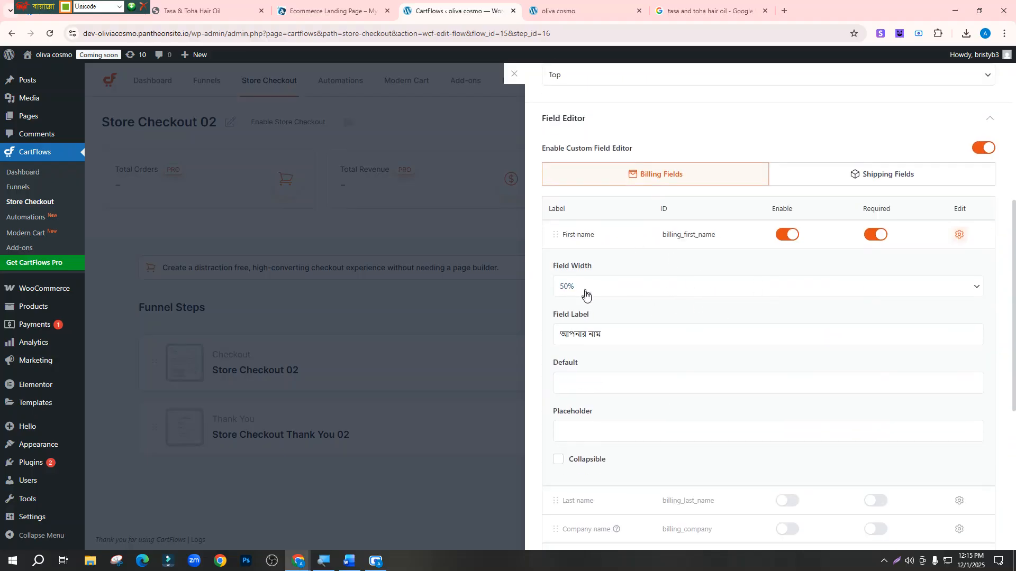
{"action": "scroll", "coordinate": [587, 302], "scroll_direction": "down", "scroll_amount": 5}
{"action": "scroll", "coordinate": [597, 318], "scroll_direction": "up", "scroll_amount": 1}
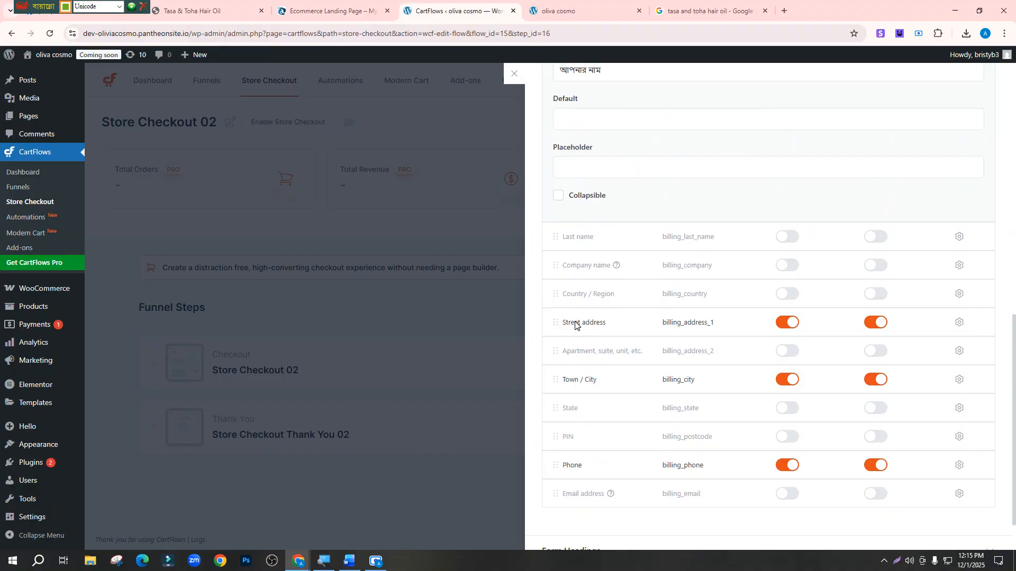
{"action": "left_click", "coordinate": [958, 324]}
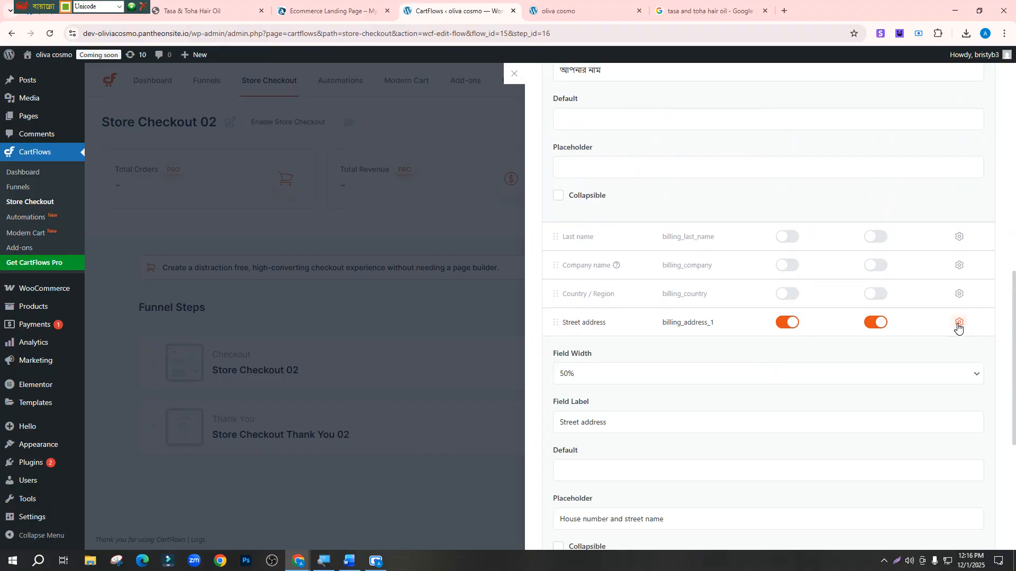
Relabel the Street address field as আপনার ঠিকানা
{"action": "left_click", "coordinate": [614, 422]}
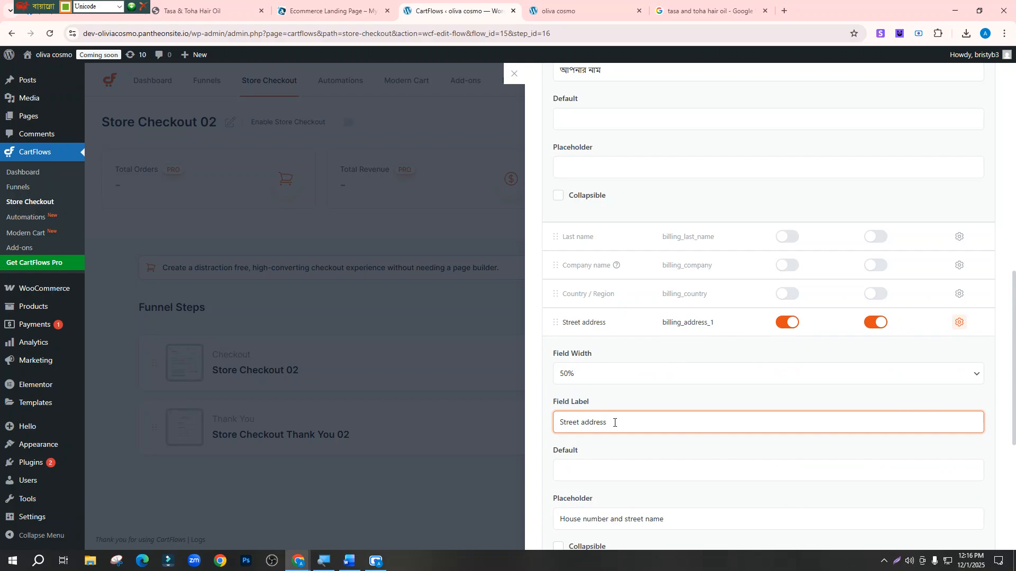
{"action": "key", "text": "BackSpace"}
{"action": "key", "text": "BackSpace"}
{"action": "key", "text": "BackSpace"}
{"action": "key", "text": "BackSpace"}
{"action": "key", "text": "BackSpace"}
{"action": "key", "text": "BackSpace"}
{"action": "key", "text": "BackSpace"}
{"action": "key", "text": "BackSpace"}
{"action": "key", "text": "BackSpace"}
{"action": "key", "text": "BackSpace"}
{"action": "key", "text": "BackSpace"}
{"action": "key", "text": "BackSpace"}
{"action": "key", "text": "BackSpace"}
{"action": "type", "text": "আপনার ঠিকানা"}
{"action": "scroll", "coordinate": [621, 426], "scroll_direction": "down", "scroll_amount": 2}
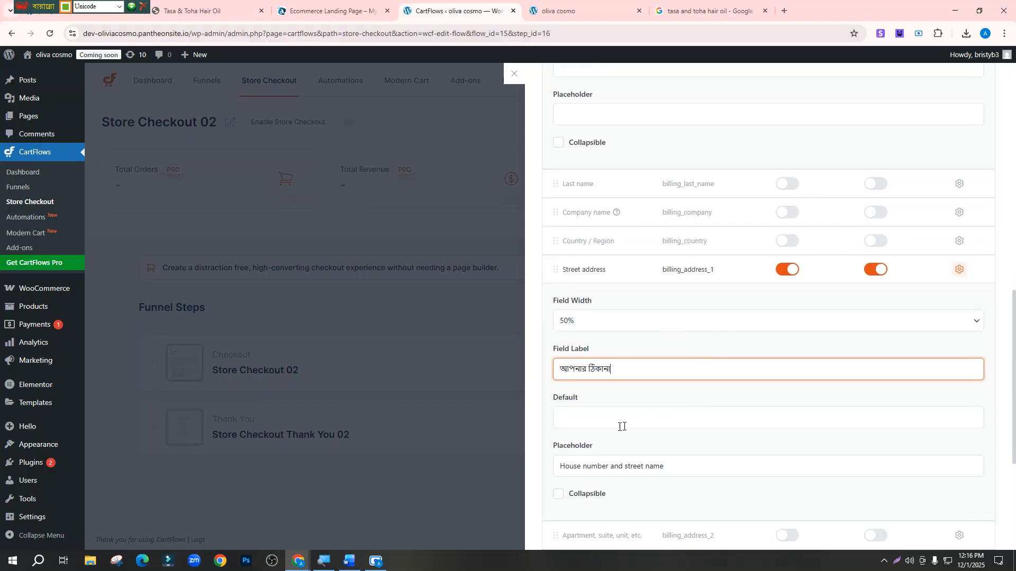
{"action": "scroll", "coordinate": [595, 428], "scroll_direction": "down", "scroll_amount": 1}
Replace the Street address placeholder with গ্রাম, উপজেলা
{"action": "left_click", "coordinate": [596, 415]}
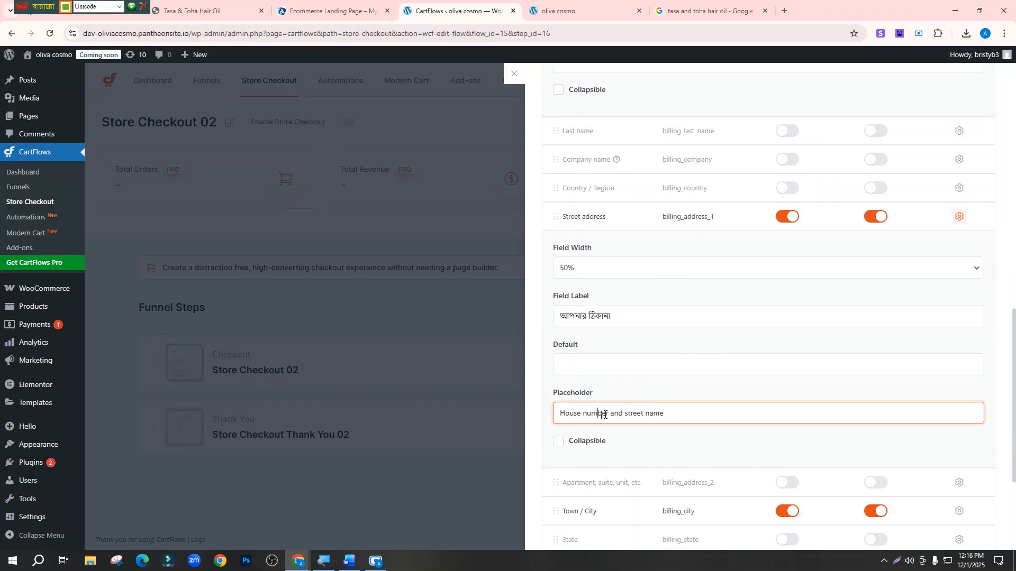
{"action": "left_click", "coordinate": [565, 5]}
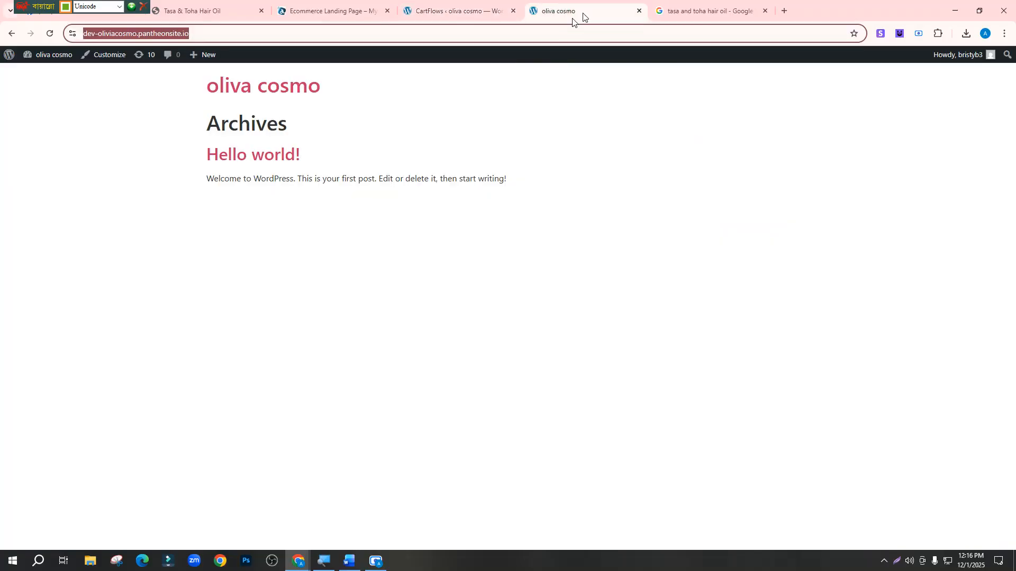
{"action": "left_click", "coordinate": [463, 7]}
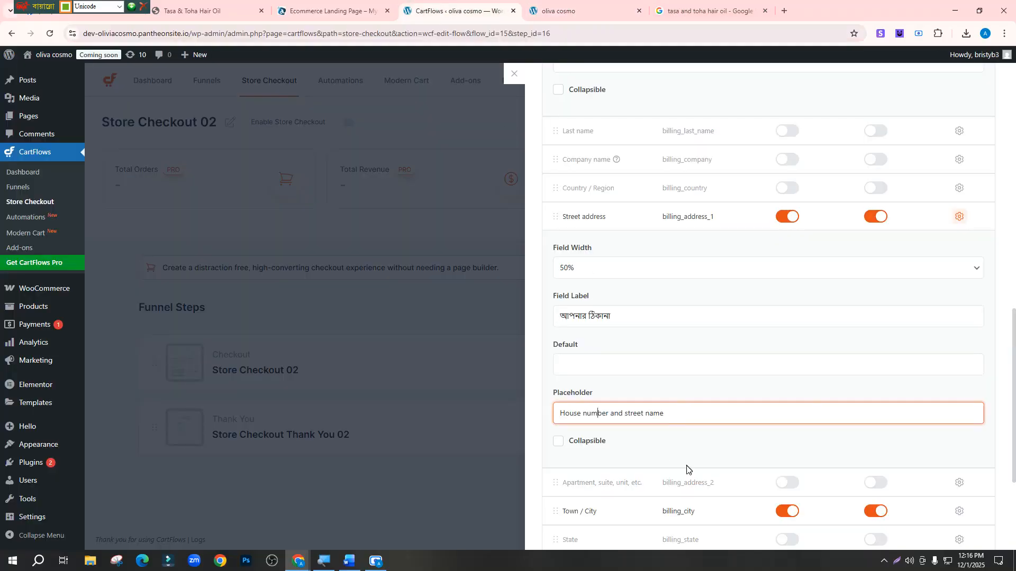
{"action": "left_click_drag", "start_coordinate": [671, 413], "coordinate": [554, 413]}
{"action": "key", "text": "BackSpace"}
{"action": "key", "text": "BackSpace"}
{"action": "key", "text": "BackSpace"}
{"action": "key", "text": "BackSpace"}
{"action": "key", "text": "BackSpace"}
{"action": "key", "text": "BackSpace"}
{"action": "key", "text": "BackSpace"}
{"action": "key", "text": "BackSpace"}
{"action": "key", "text": "BackSpace"}
{"action": "key", "text": "BackSpace"}
{"action": "key", "text": "BackSpace"}
{"action": "key", "text": "BackSpace"}
{"action": "key", "text": "BackSpace"}
{"action": "key", "text": "BackSpace"}
{"action": "key", "text": "BackSpace"}
{"action": "key", "text": "BackSpace"}
{"action": "key", "text": "BackSpace"}
{"action": "key", "text": "BackSpace"}
{"action": "key", "text": "BackSpace"}
{"action": "key", "text": "BackSpace"}
{"action": "type", "text": "গ"}
{"action": "type", "text": "্রাম"}
{"action": "type", "text": ", ুা"}
{"action": "type", "text": "উ"}
{"action": "type", "text": "পজেল"}
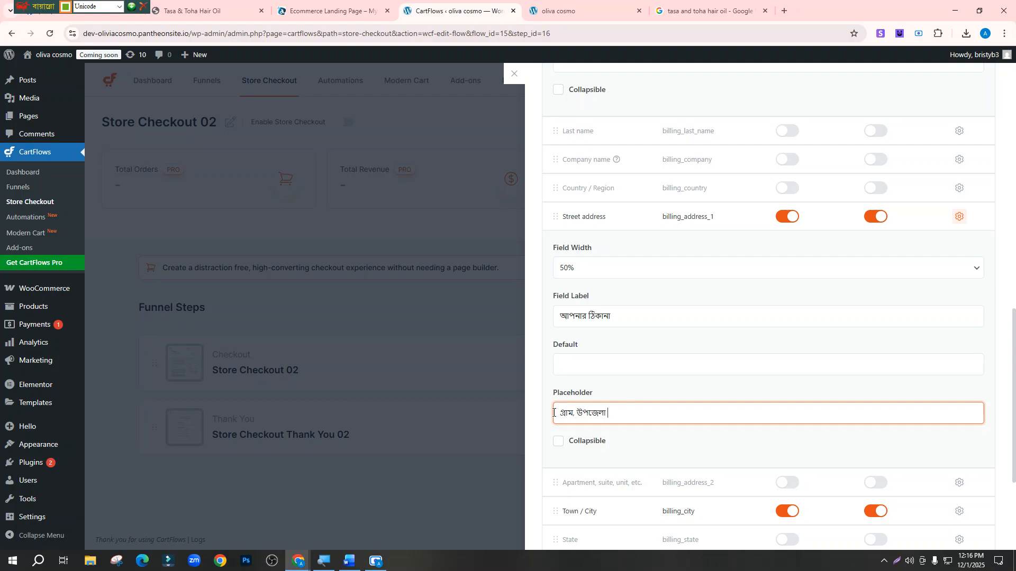
{"action": "type", "text": "া"}
{"action": "scroll", "coordinate": [929, 163], "scroll_direction": "up", "scroll_amount": 6}
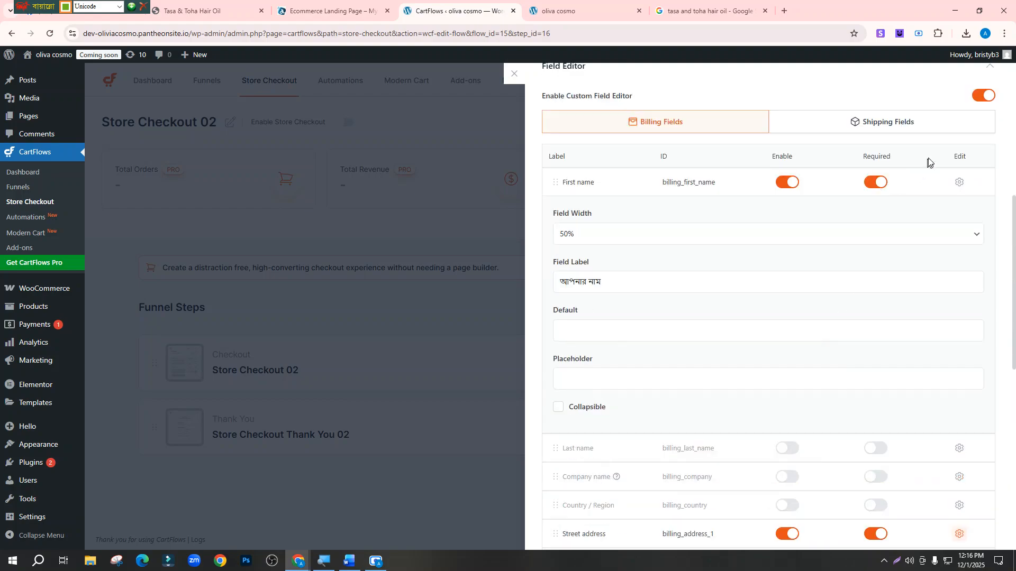
{"action": "scroll", "coordinate": [928, 163], "scroll_direction": "down", "scroll_amount": 10}
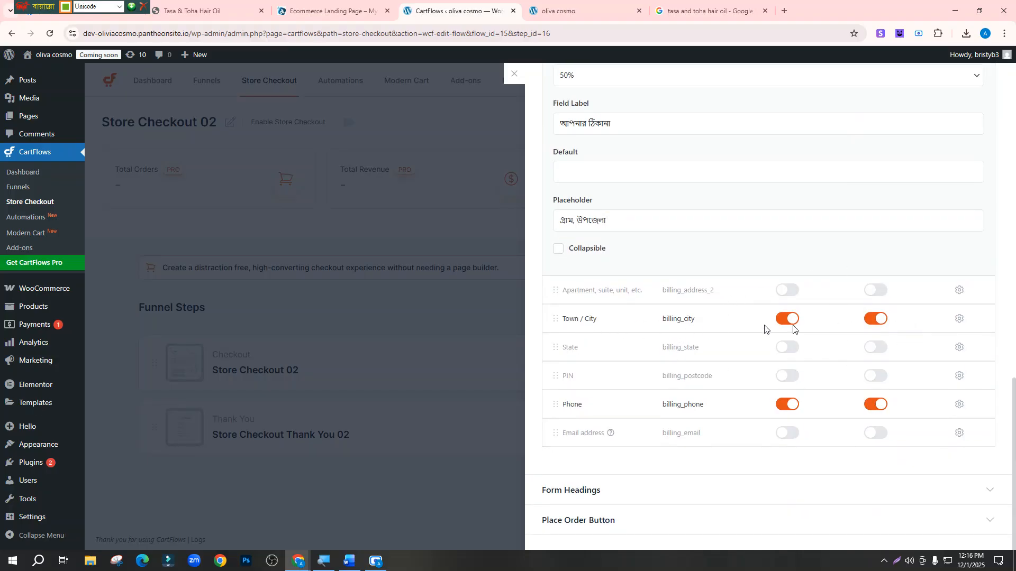
Relabel the Town / City field as জেলা
{"action": "left_click", "coordinate": [961, 319]}
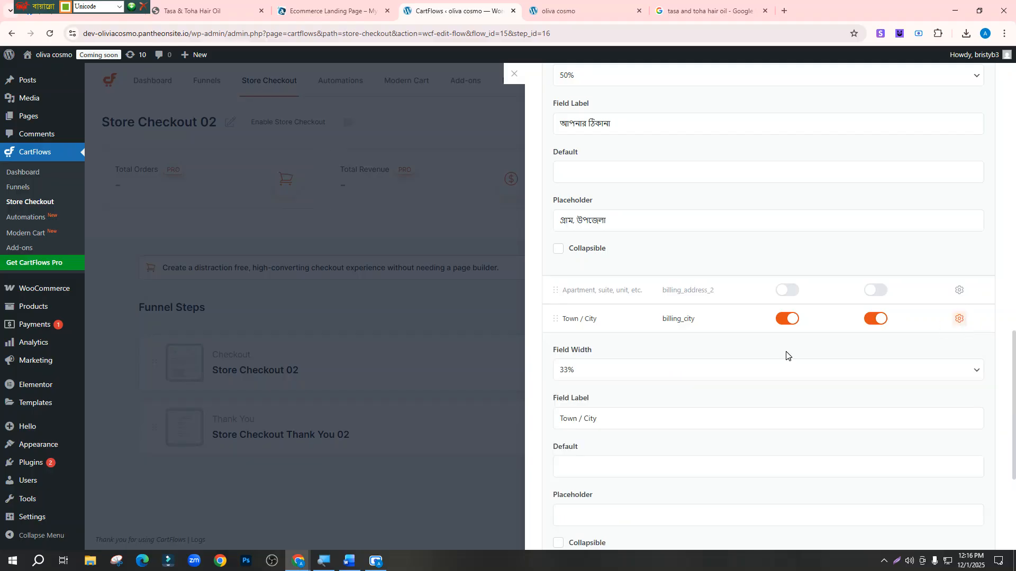
{"action": "left_click", "coordinate": [611, 420]}
{"action": "key", "text": "BackSpace"}
{"action": "key", "text": "BackSpace"}
{"action": "key", "text": "BackSpace"}
{"action": "key", "text": "BackSpace"}
{"action": "key", "text": "BackSpace"}
{"action": "key", "text": "BackSpace"}
{"action": "key", "text": "BackSpace"}
{"action": "key", "text": "BackSpace"}
{"action": "key", "text": "BackSpace"}
{"action": "key", "text": "BackSpace"}
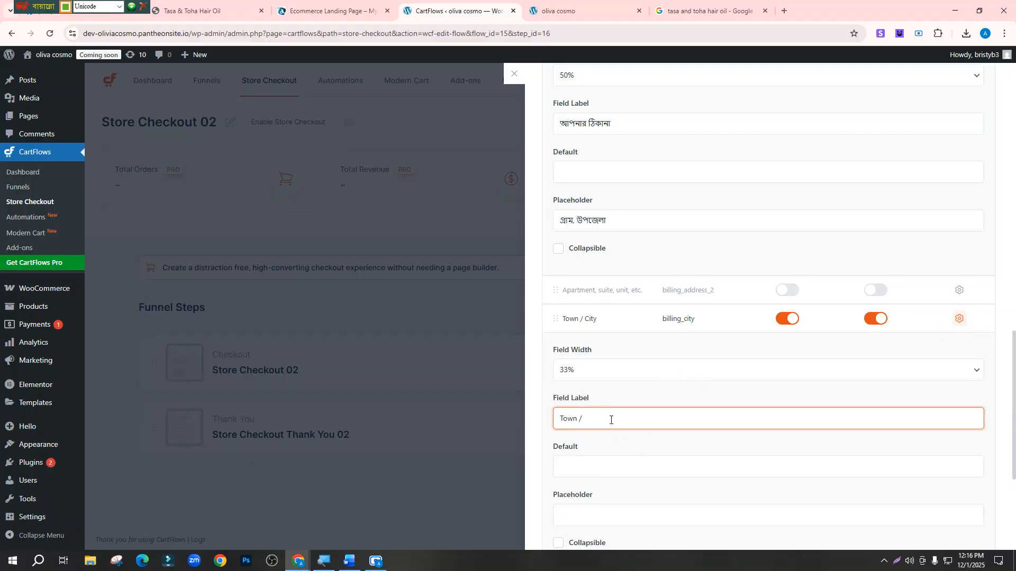
{"action": "type", "text": "জো"}
{"action": "type", "text": "লা"}
{"action": "scroll", "coordinate": [589, 470], "scroll_direction": "down", "scroll_amount": 1}
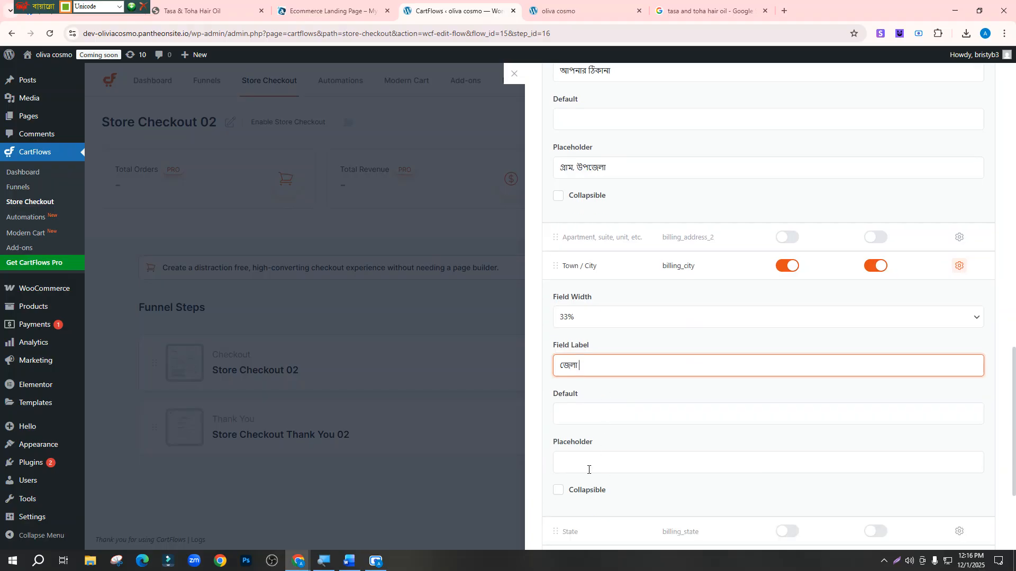
{"action": "left_click", "coordinate": [587, 467]}
{"action": "scroll", "coordinate": [588, 465], "scroll_direction": "down", "scroll_amount": 3}
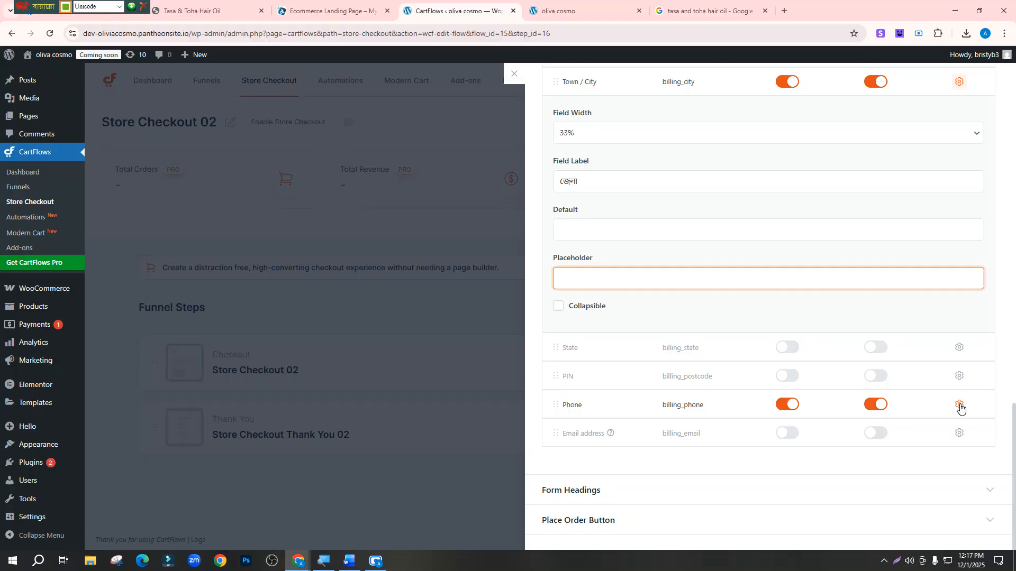
Relabel the Phone field as মোবাইল নম্বর
{"action": "left_click", "coordinate": [960, 406]}
{"action": "scroll", "coordinate": [671, 465], "scroll_direction": "down", "scroll_amount": 4}
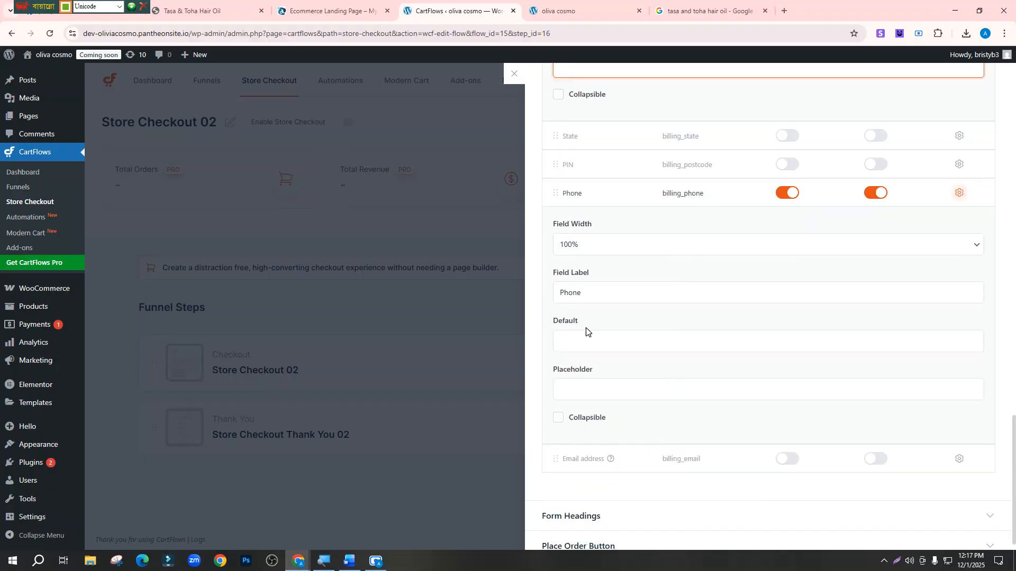
{"action": "left_click", "coordinate": [586, 297]}
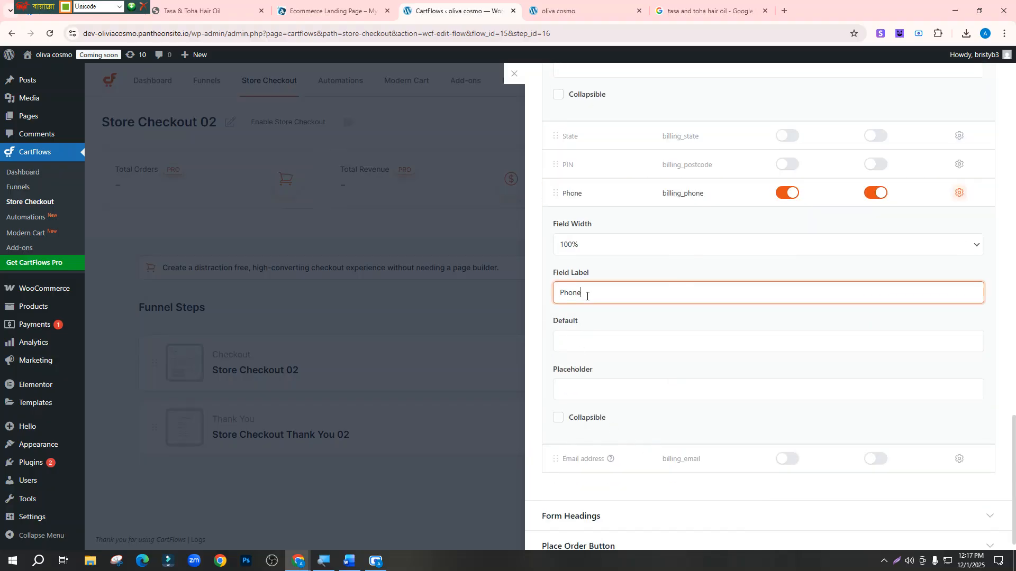
{"action": "key", "text": "BackSpace"}
{"action": "key", "text": "BackSpace"}
{"action": "key", "text": "BackSpace"}
{"action": "key", "text": "BackSpace"}
{"action": "type", "text": "মোবাইল নম্বর"}
Set the Phone placeholder to a sample mobile number prefixed with EX
{"action": "left_click", "coordinate": [607, 390]}
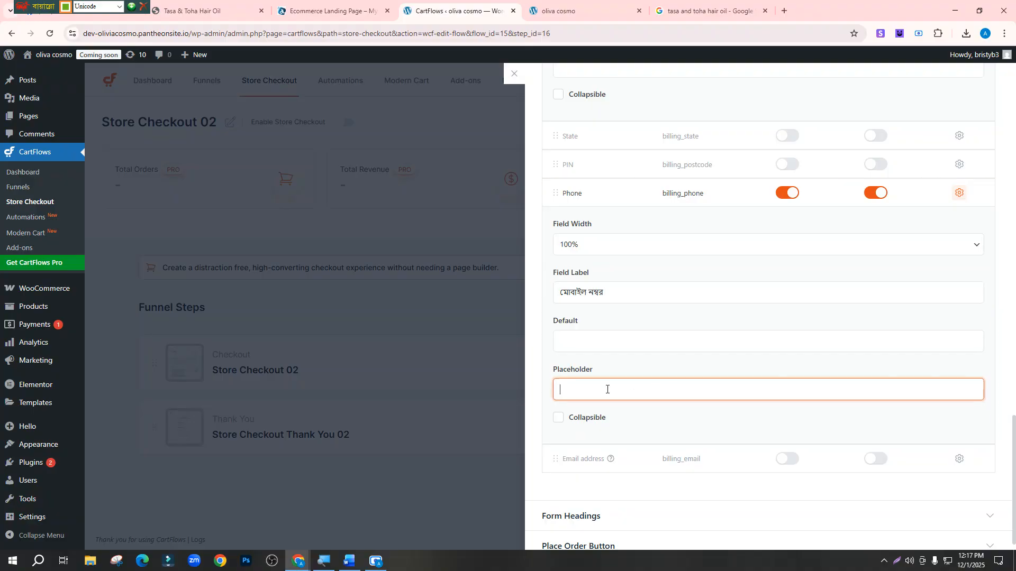
{"action": "left_click", "coordinate": [558, 389]}
{"action": "type", "text": "টো"}
{"action": "key", "text": "BackSpace"}
{"action": "key", "text": "BackSpace"}
{"action": "key", "text": "ctrl+alt+b"}
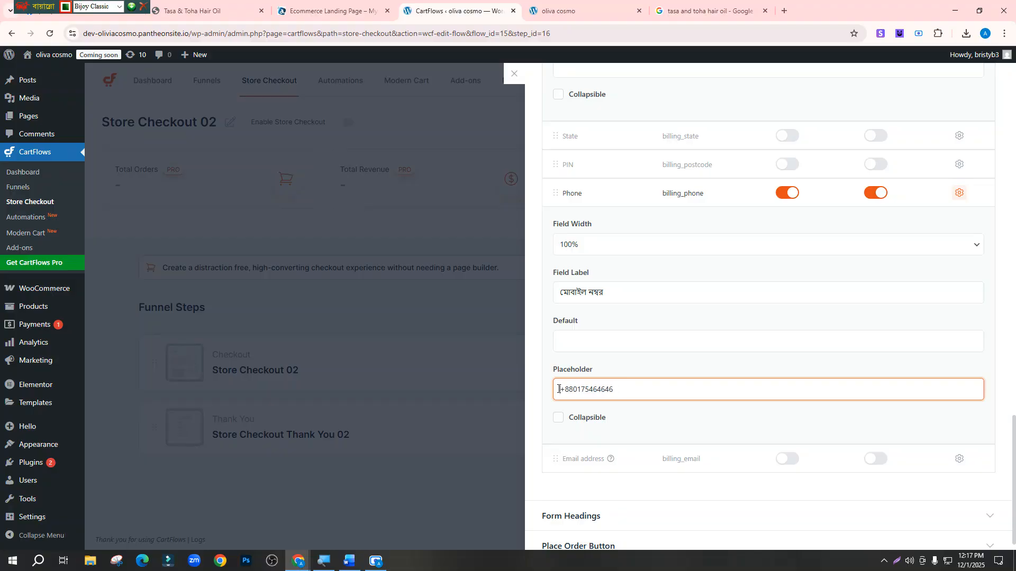
{"action": "type", "text": "RX"}
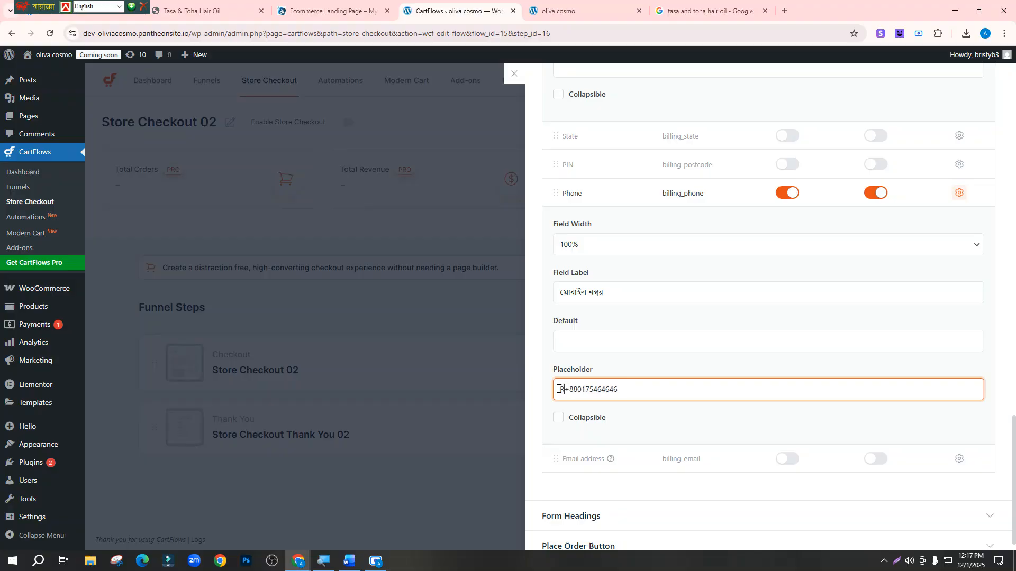
{"action": "type", "text": "."}
{"action": "key", "text": "BackSpace"}
{"action": "key", "text": "BackSpace"}
{"action": "key", "text": "BackSpace"}
{"action": "type", "text": "EX."}
Save the checkout form settings and close the step settings panel
{"action": "scroll", "coordinate": [623, 417], "scroll_direction": "down", "scroll_amount": 1}
{"action": "scroll", "coordinate": [633, 399], "scroll_direction": "up", "scroll_amount": 7}
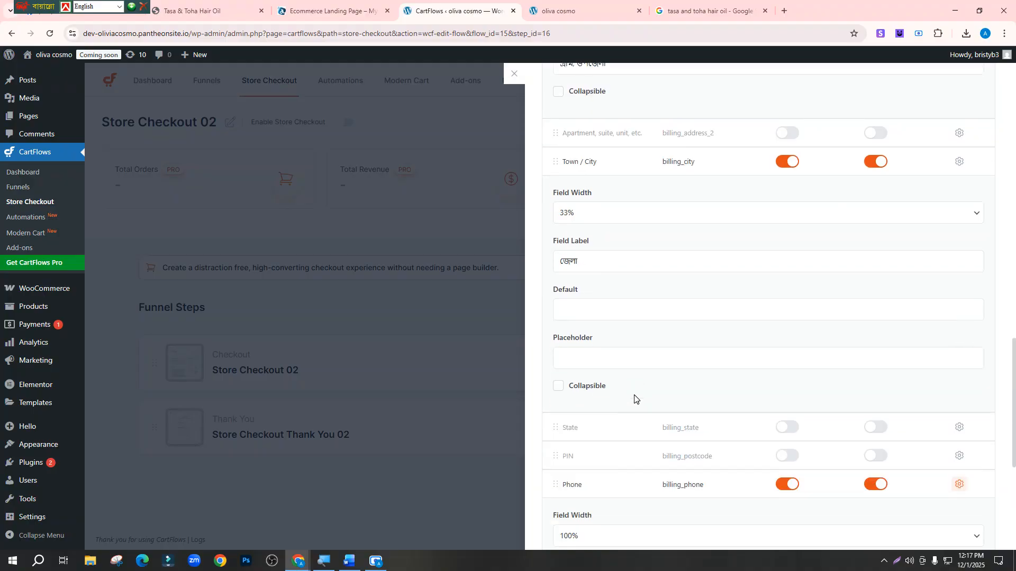
{"action": "scroll", "coordinate": [636, 418], "scroll_direction": "down", "scroll_amount": 3}
{"action": "scroll", "coordinate": [642, 241], "scroll_direction": "up", "scroll_amount": 15}
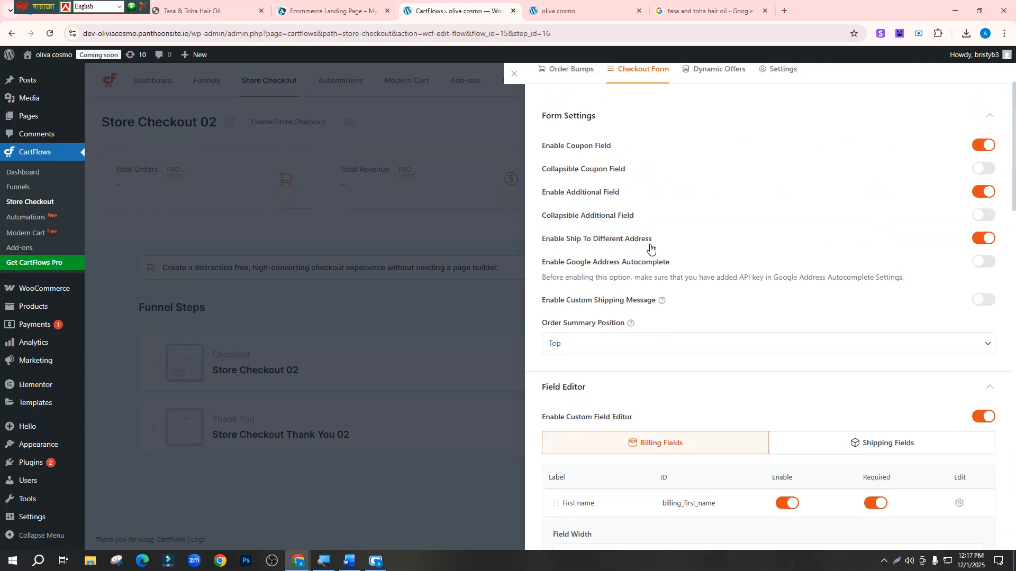
{"action": "left_click", "coordinate": [965, 85]}
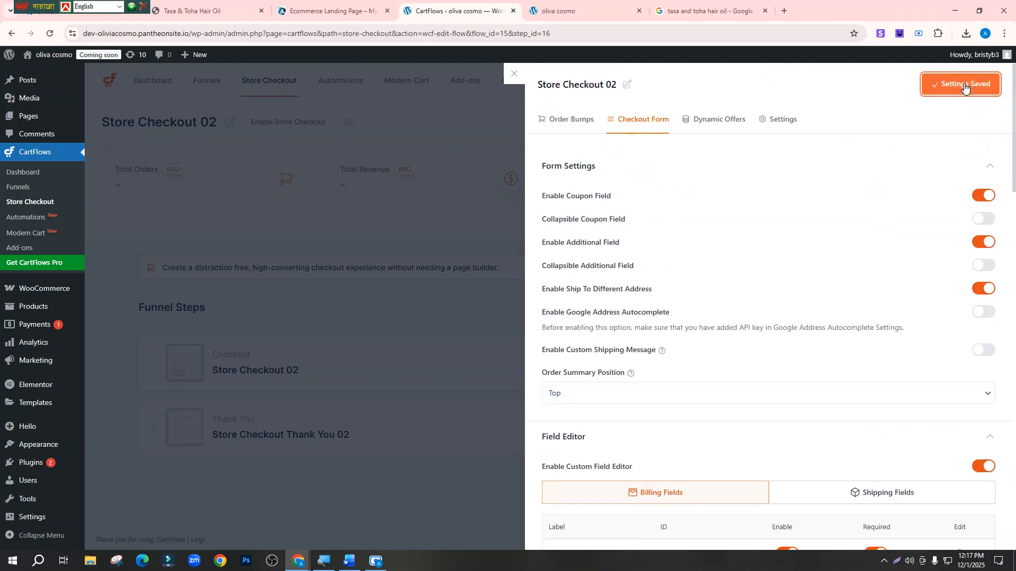
{"action": "left_click", "coordinate": [514, 74]}
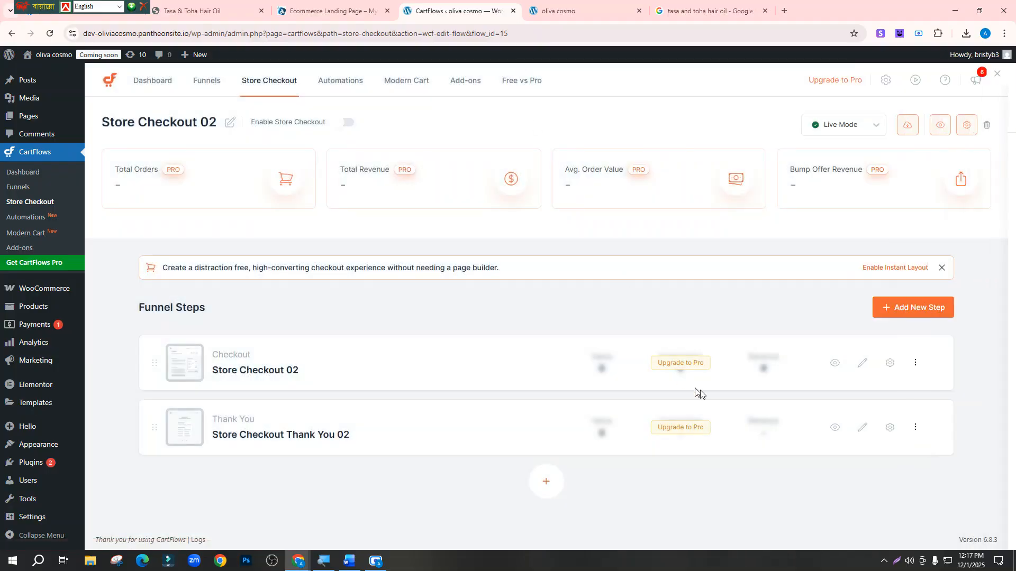
Open the Checkout step's live page in a new tab
{"action": "right_click", "coordinate": [834, 366]}
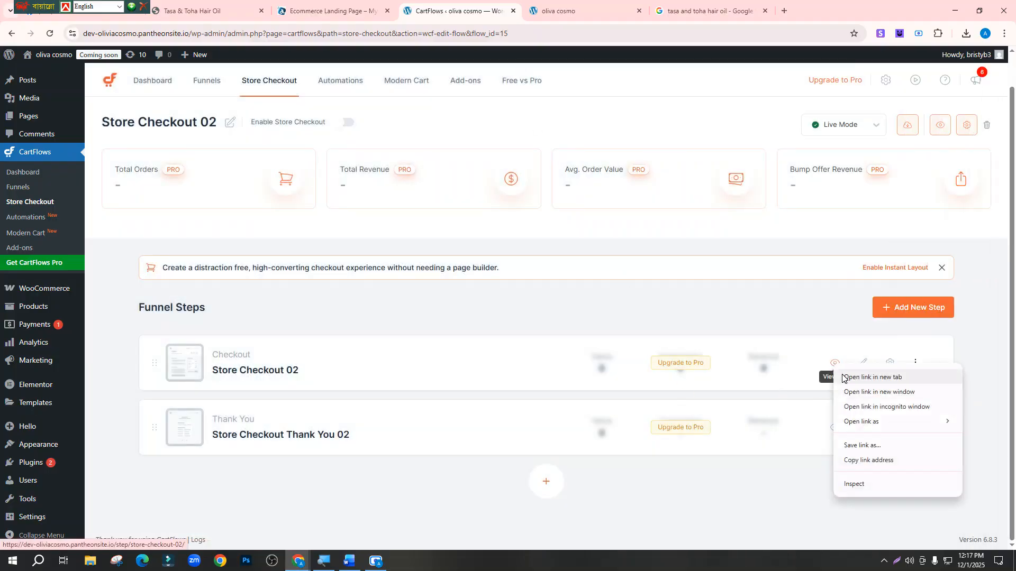
{"action": "left_click", "coordinate": [843, 379]}
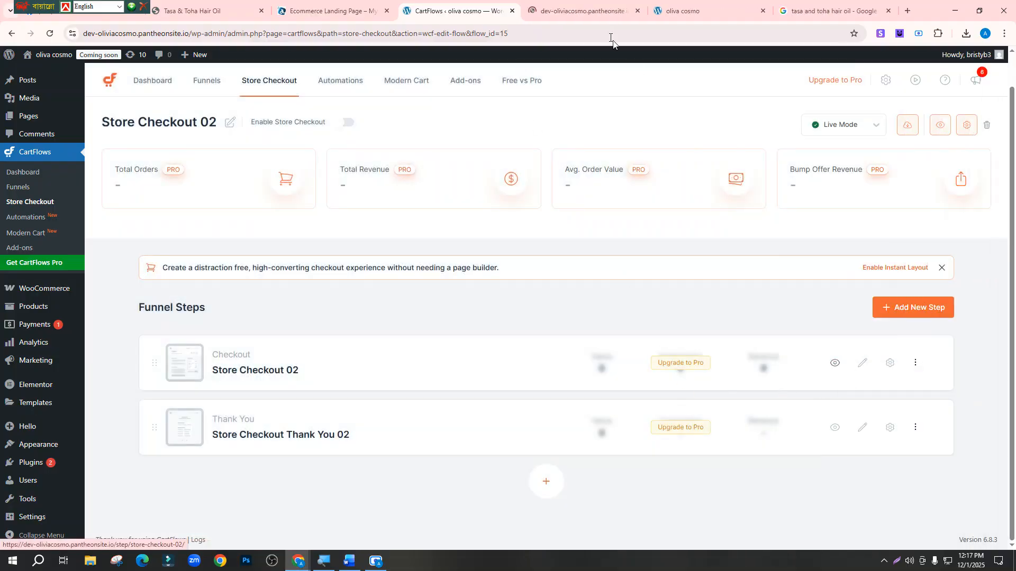
{"action": "left_click", "coordinate": [587, 6]}
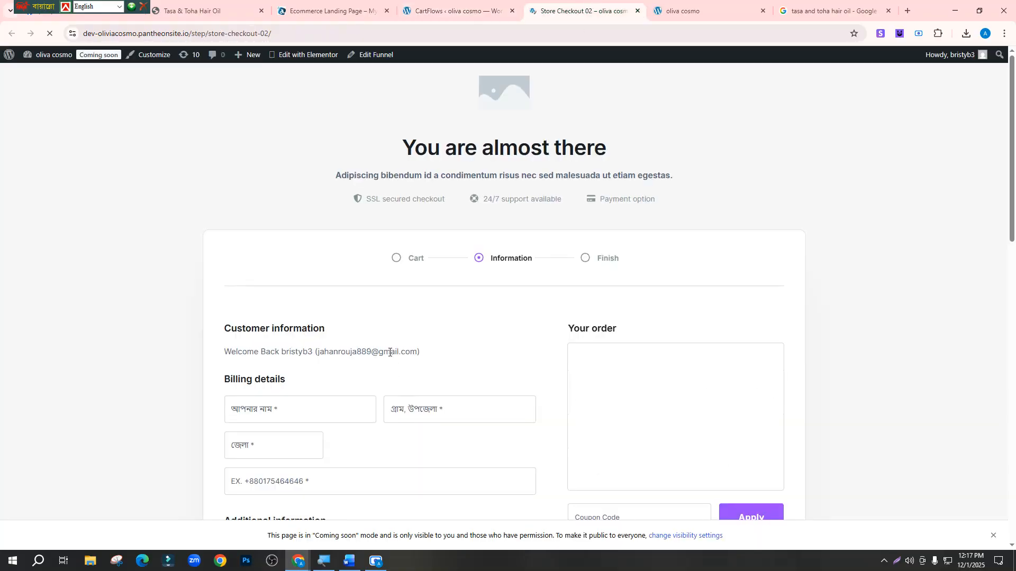
{"action": "scroll", "coordinate": [390, 365], "scroll_direction": "down", "scroll_amount": 1}
Leave the name, address, district and mobile number fields empty to trigger required errors
{"action": "left_click", "coordinate": [318, 304]}
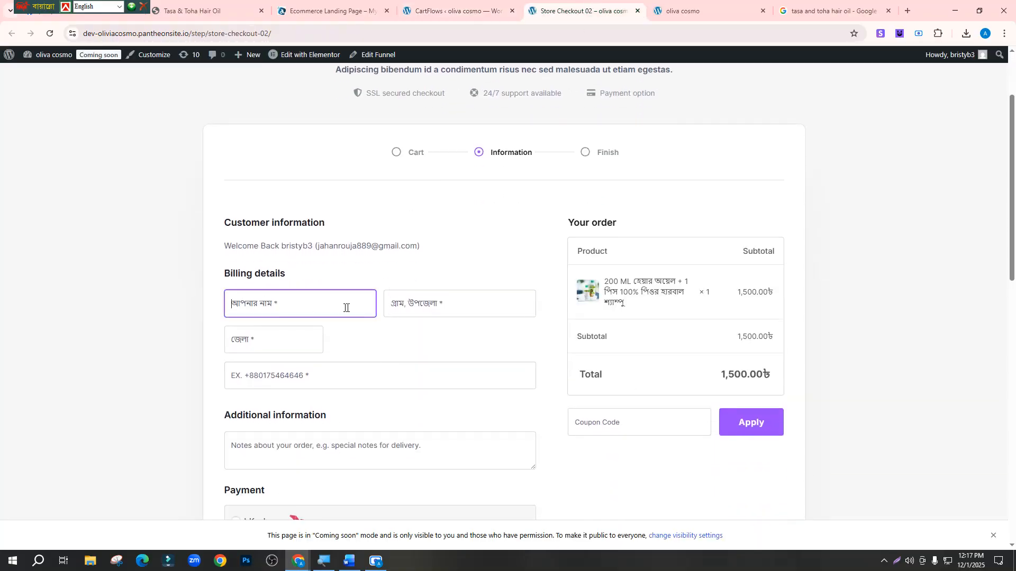
{"action": "left_click", "coordinate": [417, 304]}
{"action": "left_click", "coordinate": [269, 352]}
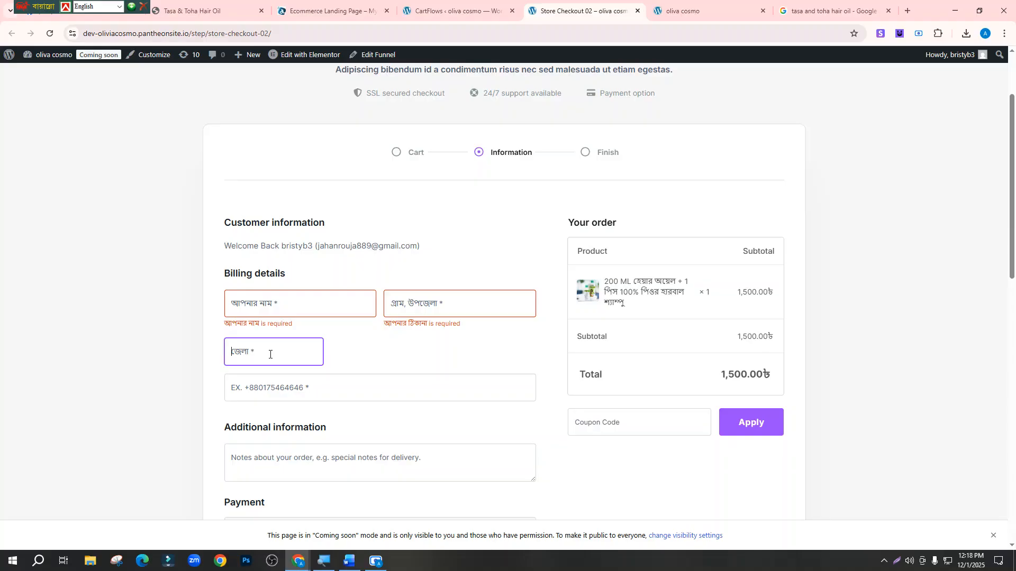
{"action": "scroll", "coordinate": [270, 339], "scroll_direction": "down", "scroll_amount": 2}
{"action": "left_click", "coordinate": [269, 288]}
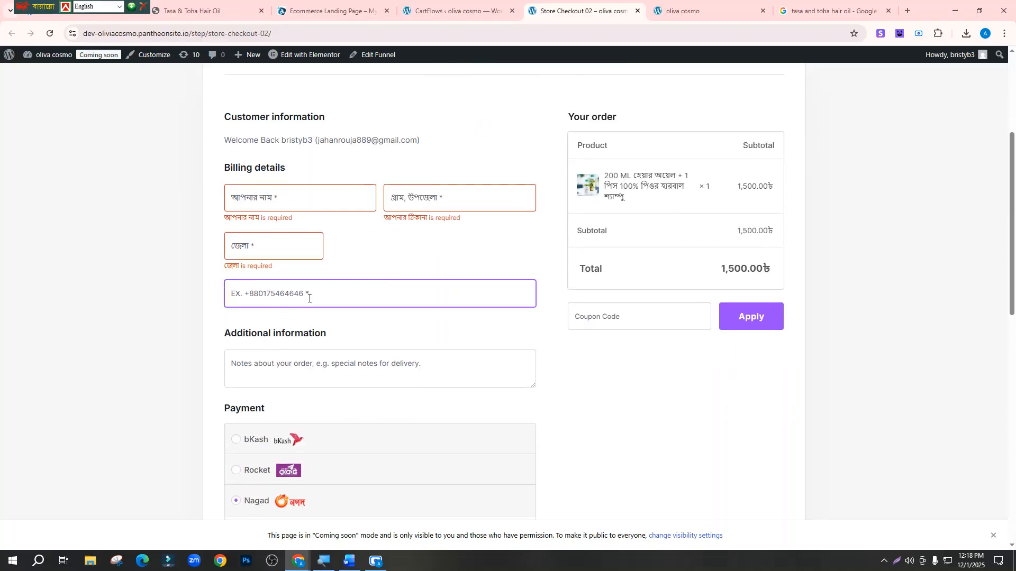
{"action": "left_click", "coordinate": [926, 334]}
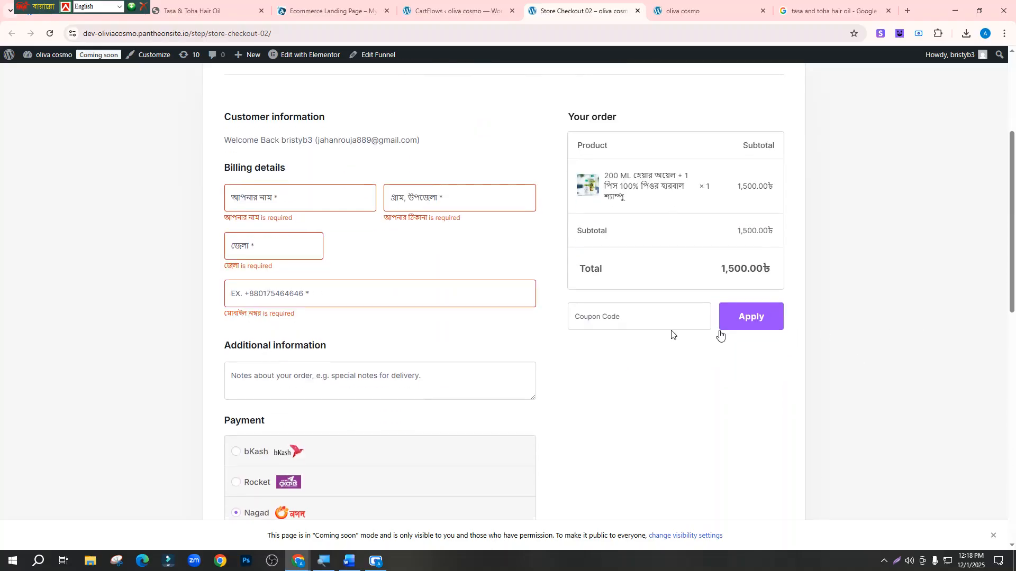
{"action": "left_click", "coordinate": [275, 292]}
{"action": "left_click", "coordinate": [269, 313]}
{"action": "scroll", "coordinate": [261, 349], "scroll_direction": "up", "scroll_amount": 4}
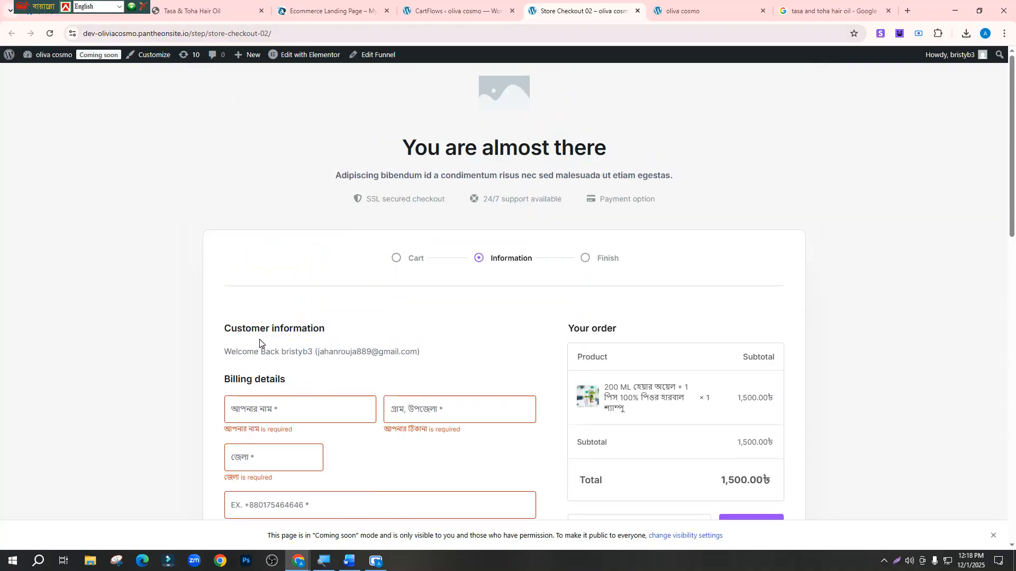
Reload the checkout to clear the errors and return to the CartFlows admin tab
{"action": "left_click", "coordinate": [50, 33]}
{"action": "scroll", "coordinate": [493, 293], "scroll_direction": "down", "scroll_amount": 4}
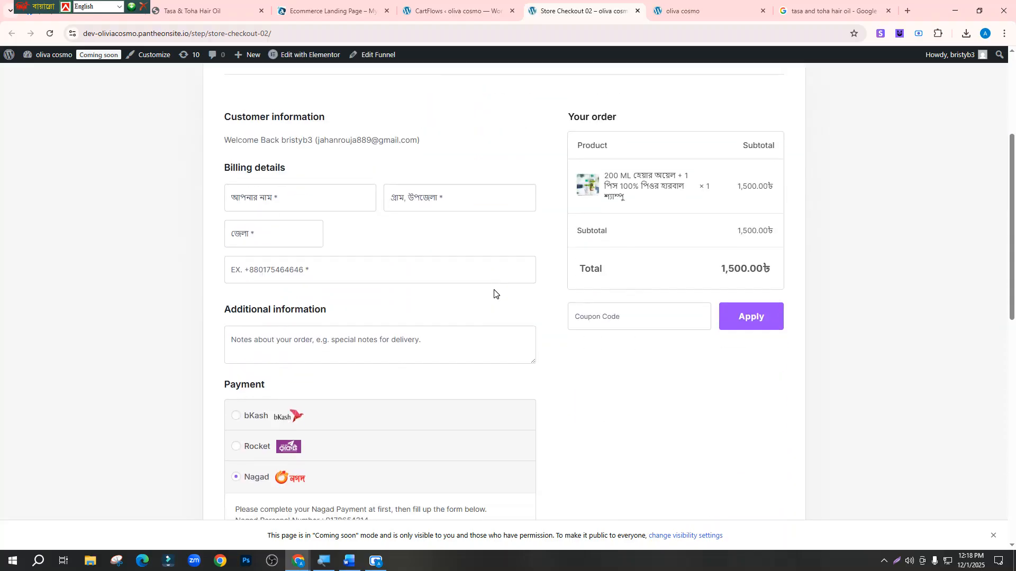
{"action": "left_click", "coordinate": [318, 270]}
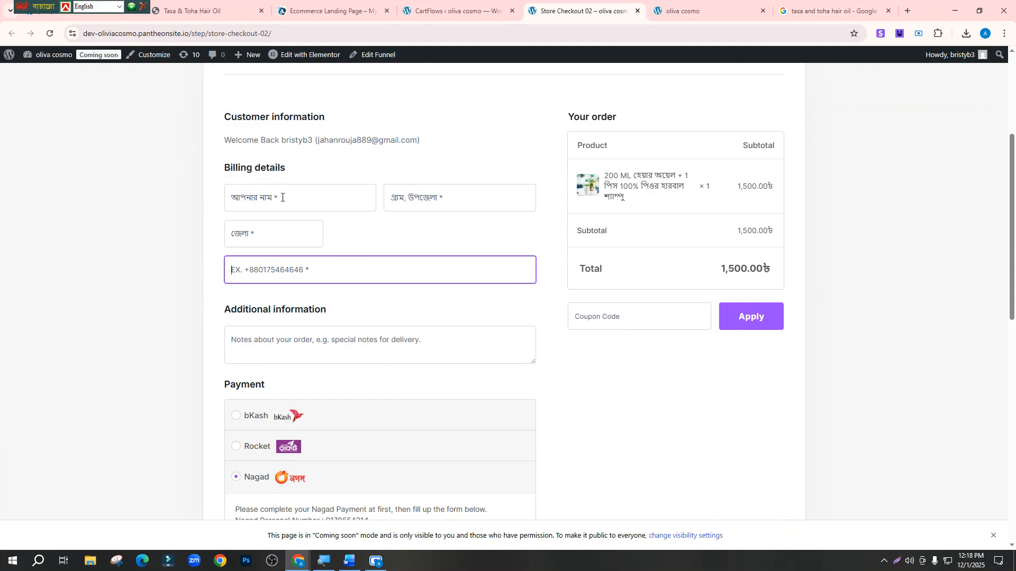
{"action": "left_click", "coordinate": [682, 11]}
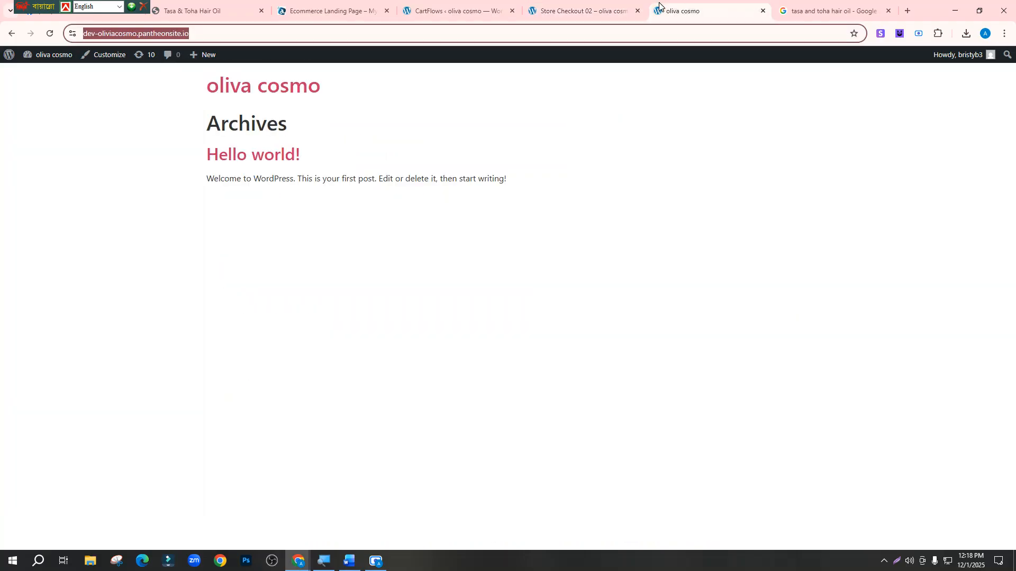
{"action": "left_click", "coordinate": [593, 10]}
{"action": "scroll", "coordinate": [570, 186], "scroll_direction": "up", "scroll_amount": 3}
{"action": "left_click", "coordinate": [454, 10]}
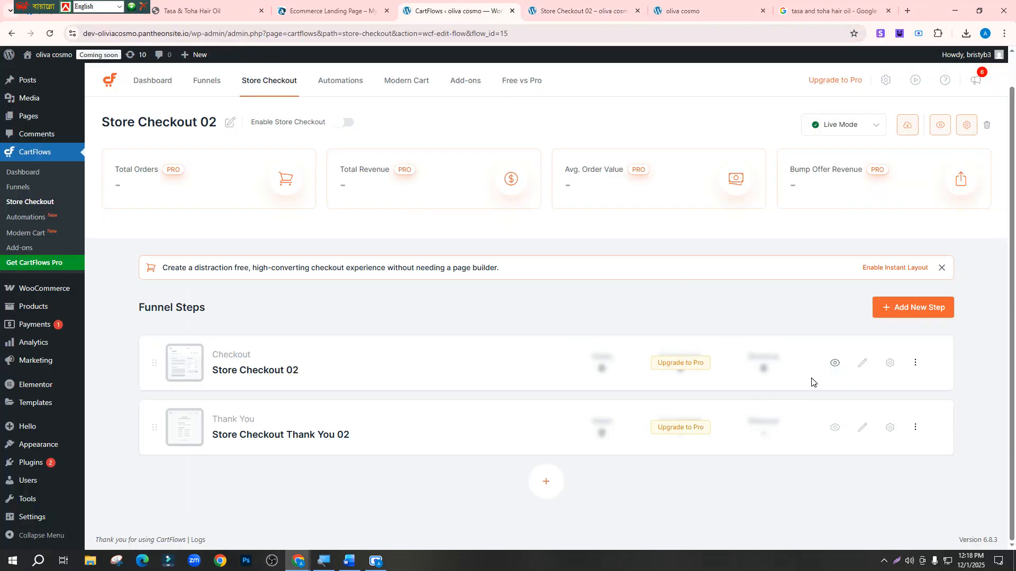
Open the checkout step's form settings and expand the billing fields editor
{"action": "left_click", "coordinate": [889, 365]}
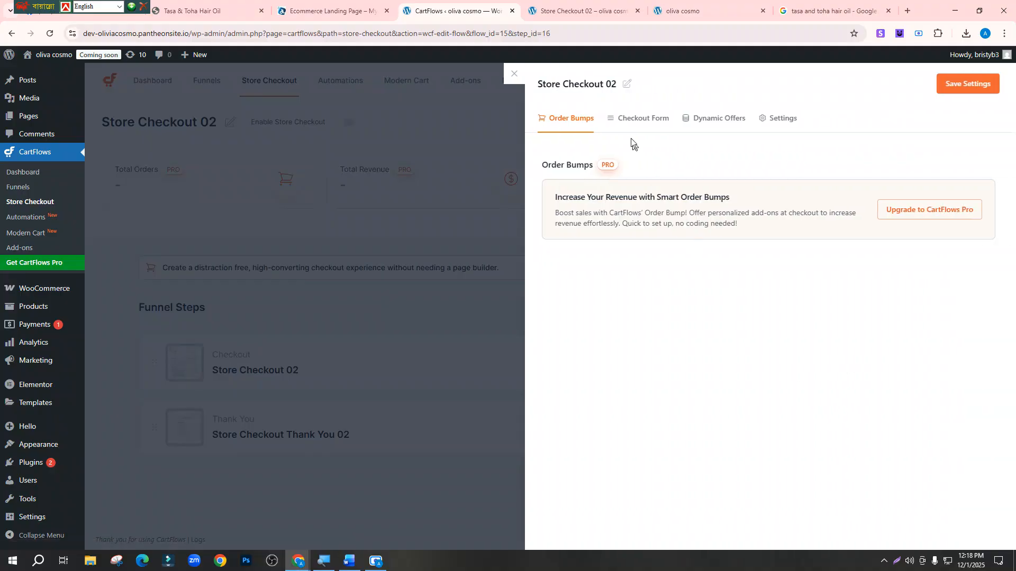
{"action": "left_click", "coordinate": [644, 121]}
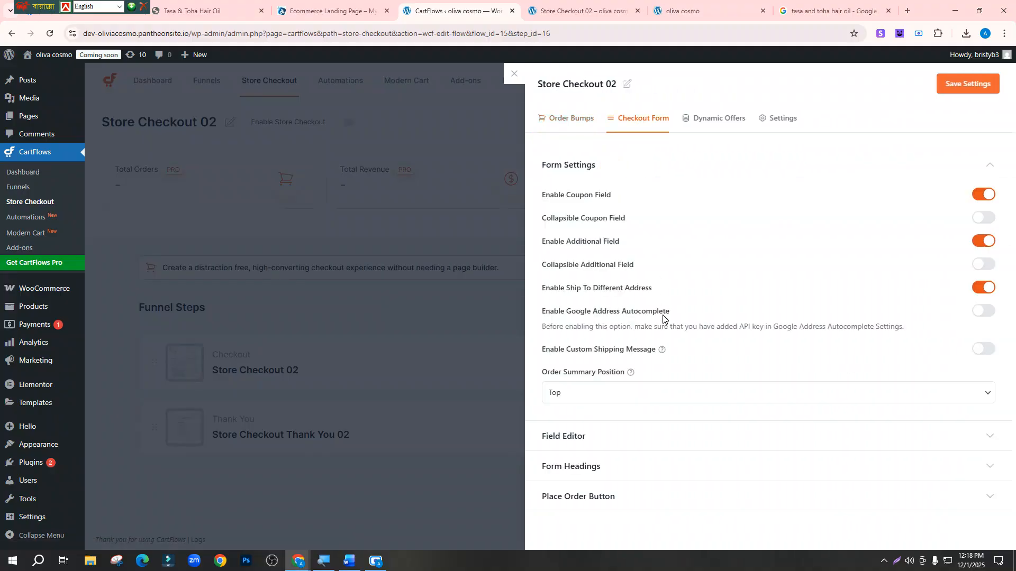
{"action": "left_click", "coordinate": [582, 437]}
{"action": "scroll", "coordinate": [587, 418], "scroll_direction": "down", "scroll_amount": 5}
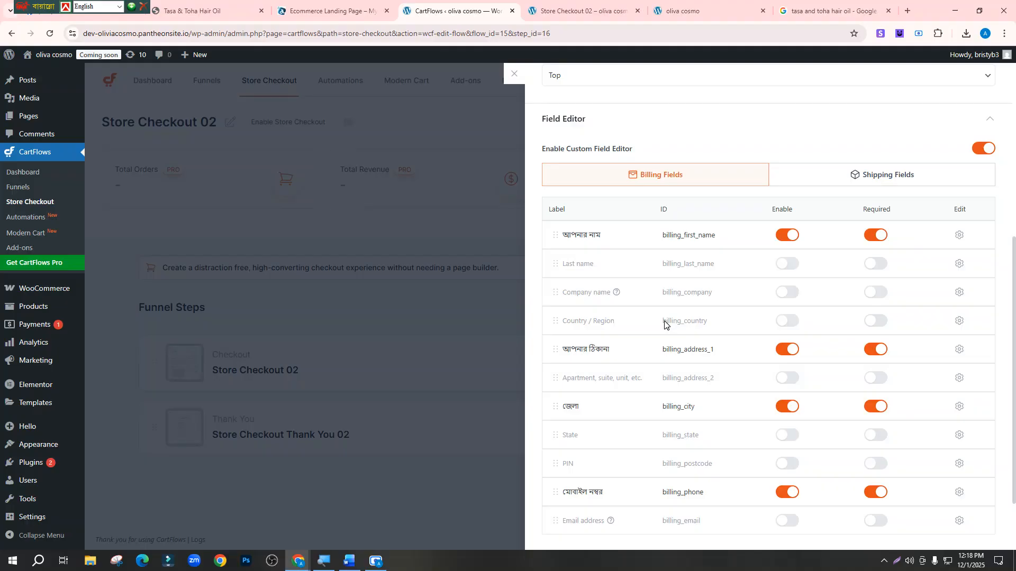
{"action": "scroll", "coordinate": [665, 324], "scroll_direction": "down", "scroll_amount": 2}
{"action": "scroll", "coordinate": [936, 169], "scroll_direction": "up", "scroll_amount": 1}
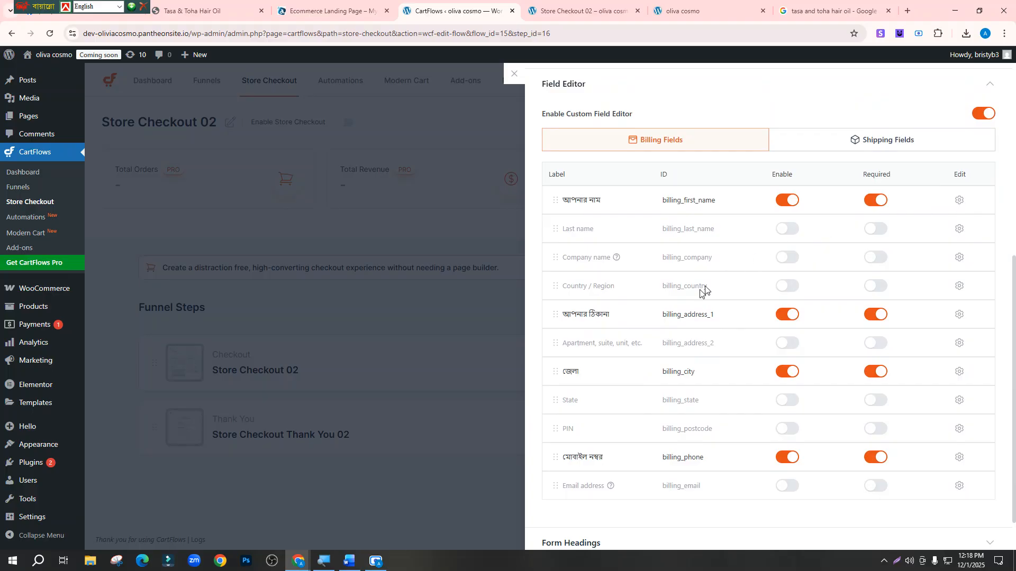
{"action": "scroll", "coordinate": [703, 293], "scroll_direction": "down", "scroll_amount": 1}
{"action": "scroll", "coordinate": [640, 365], "scroll_direction": "up", "scroll_amount": 3}
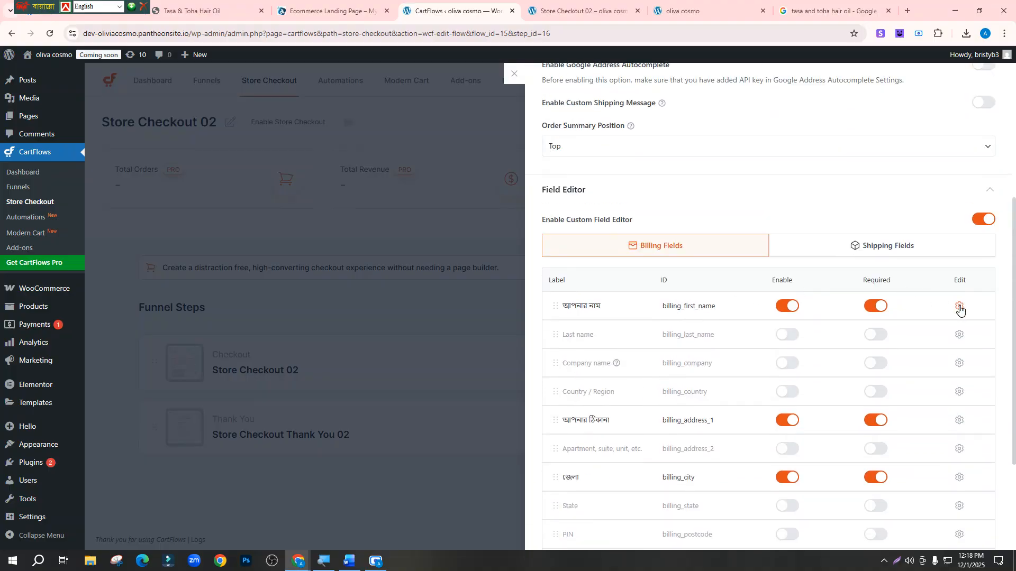
Make the আপনার নাম (first name) billing field collapsible, save the settings, and close the panel
{"action": "left_click", "coordinate": [958, 306]}
{"action": "scroll", "coordinate": [642, 341], "scroll_direction": "down", "scroll_amount": 1}
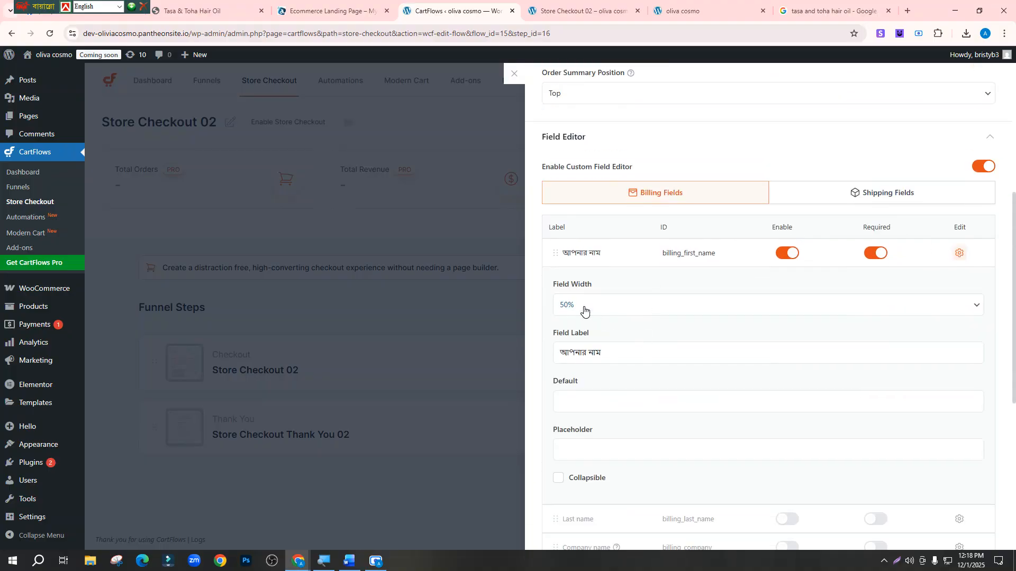
{"action": "scroll", "coordinate": [593, 314], "scroll_direction": "down", "scroll_amount": 1}
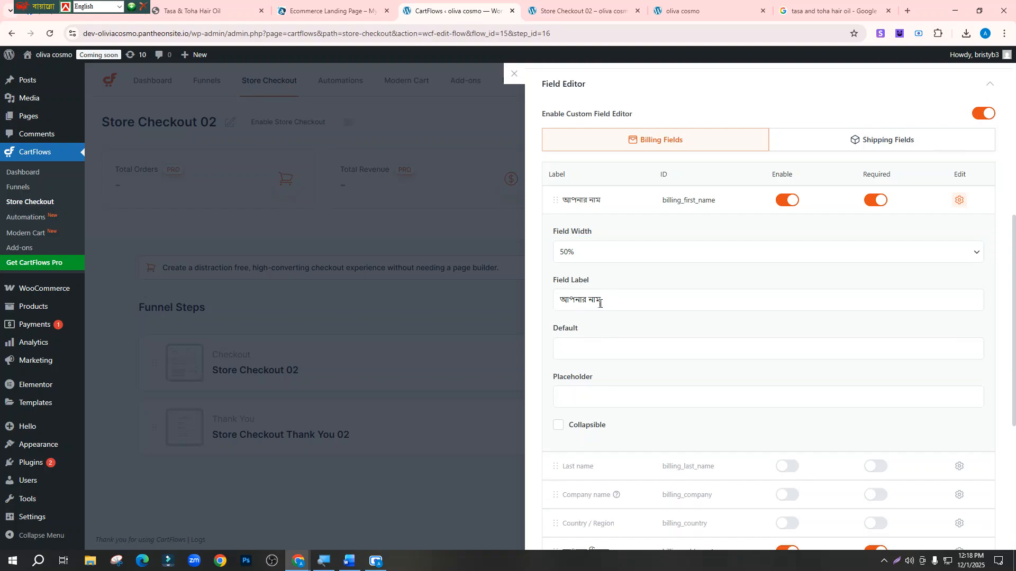
{"action": "left_click", "coordinate": [619, 300]}
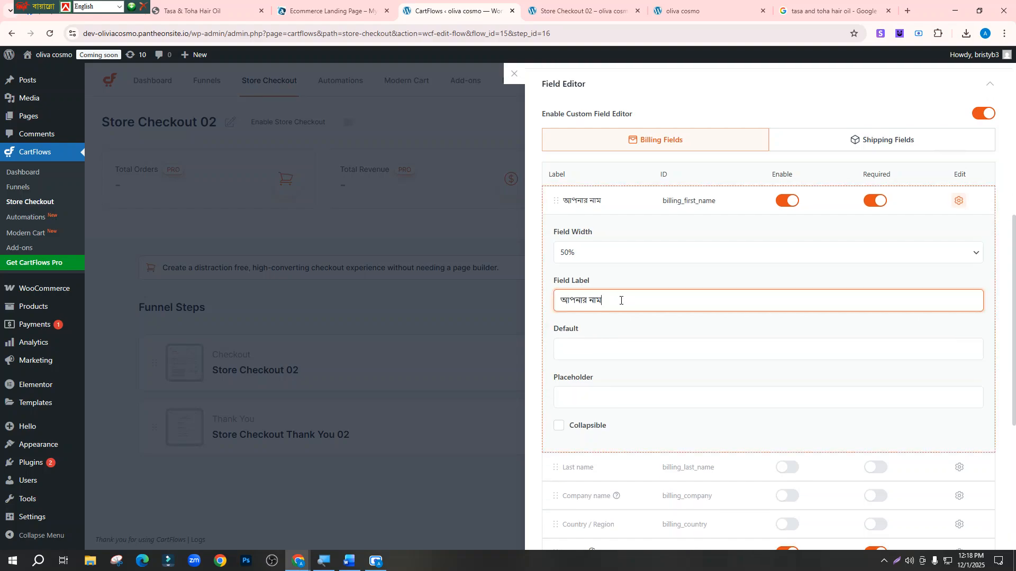
{"action": "left_click", "coordinate": [584, 350]}
{"action": "scroll", "coordinate": [584, 349], "scroll_direction": "down", "scroll_amount": 4}
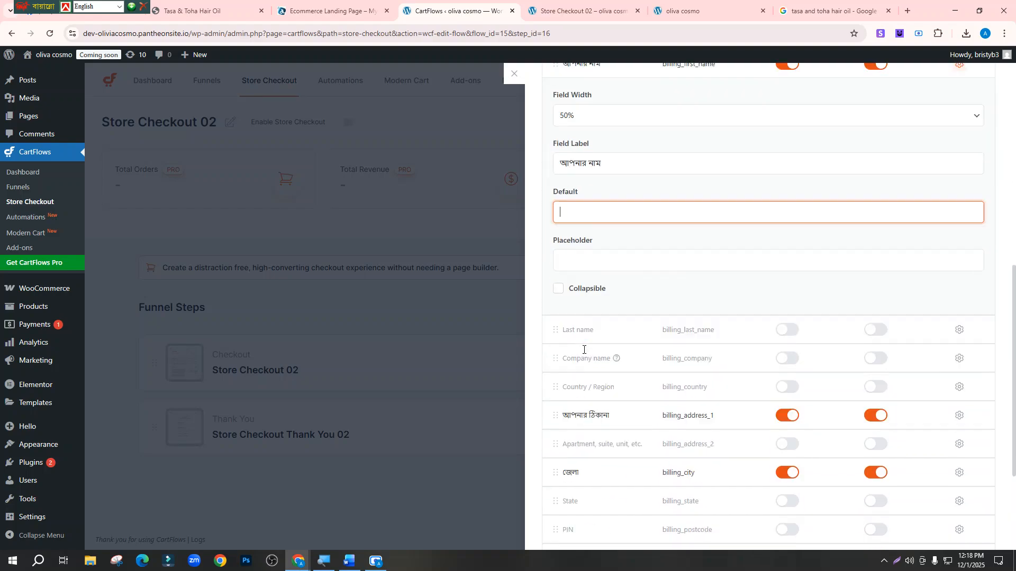
{"action": "left_click", "coordinate": [559, 215]}
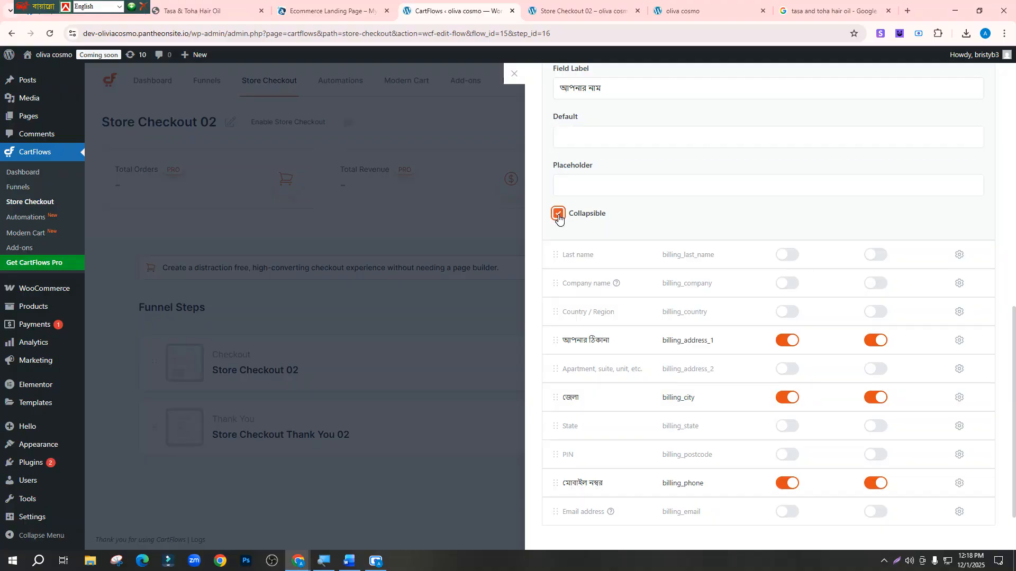
{"action": "scroll", "coordinate": [693, 318], "scroll_direction": "up", "scroll_amount": 10}
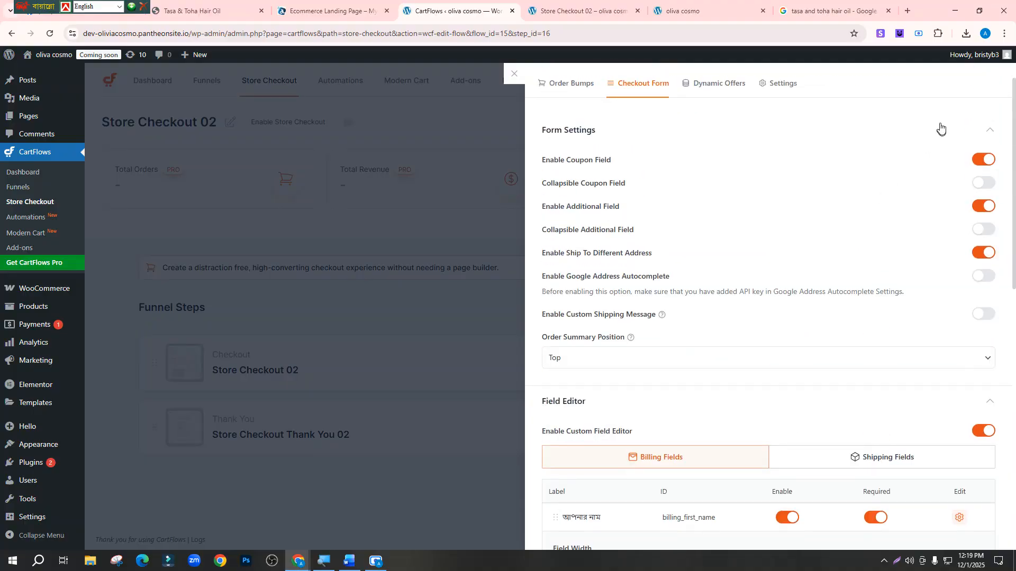
{"action": "left_click", "coordinate": [966, 83]}
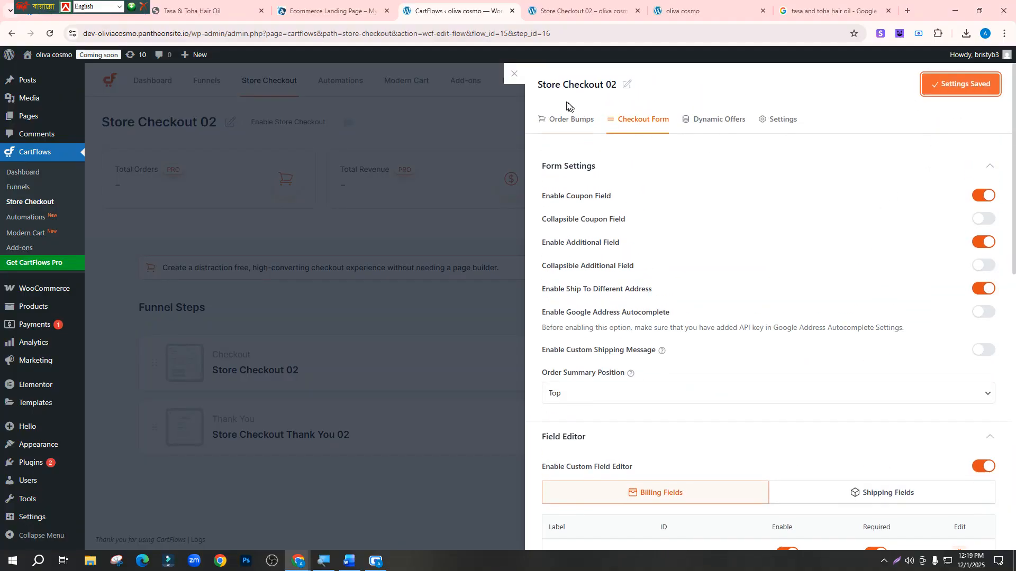
{"action": "left_click", "coordinate": [514, 74]}
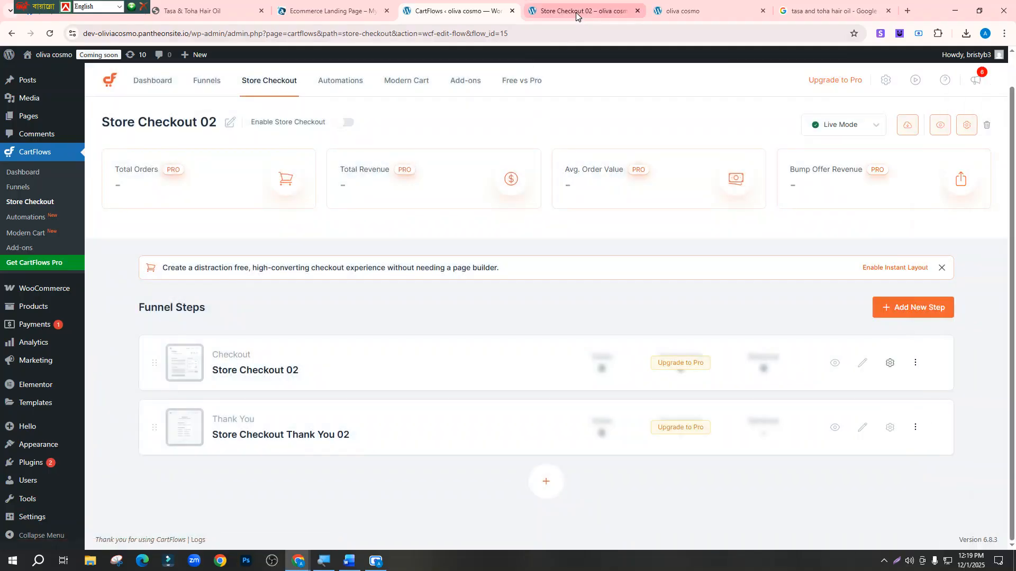
{"action": "left_click", "coordinate": [576, 11]}
{"action": "left_click", "coordinate": [638, 11]}
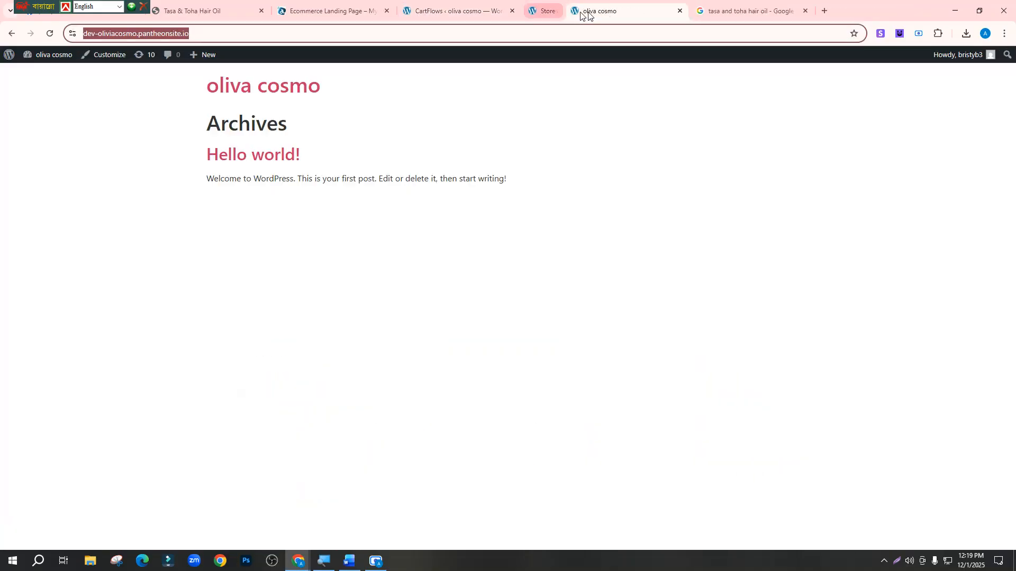
{"action": "left_click", "coordinate": [480, 9]}
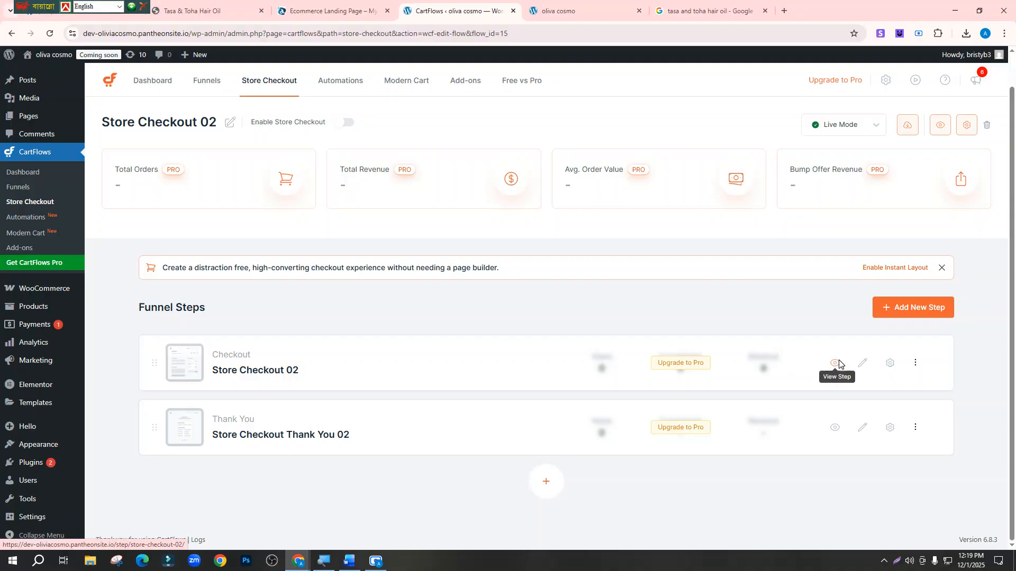
{"action": "right_click", "coordinate": [834, 363]}
{"action": "left_click", "coordinate": [867, 375]}
{"action": "left_click", "coordinate": [539, 3]}
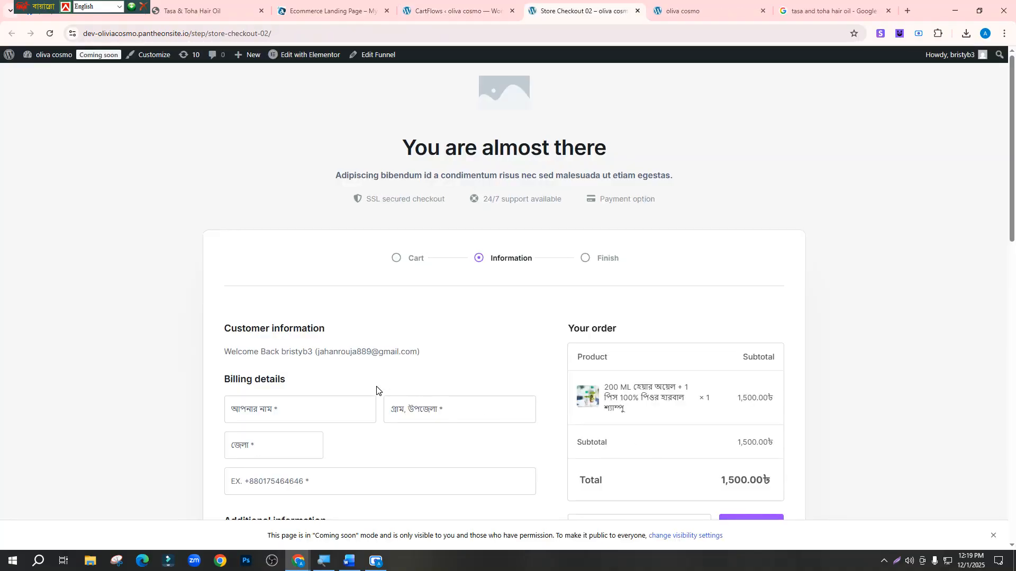
{"action": "scroll", "coordinate": [392, 394], "scroll_direction": "down", "scroll_amount": 6}
{"action": "scroll", "coordinate": [377, 387], "scroll_direction": "up", "scroll_amount": 3}
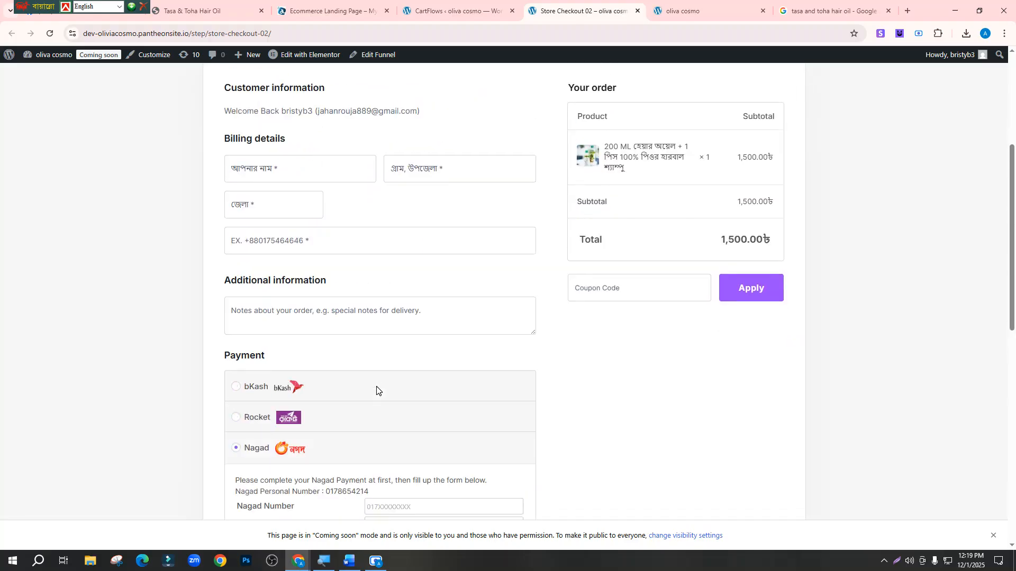
{"action": "scroll", "coordinate": [377, 389], "scroll_direction": "down", "scroll_amount": 5}
{"action": "scroll", "coordinate": [377, 390], "scroll_direction": "up", "scroll_amount": 6}
{"action": "scroll", "coordinate": [376, 390], "scroll_direction": "up", "scroll_amount": 3}
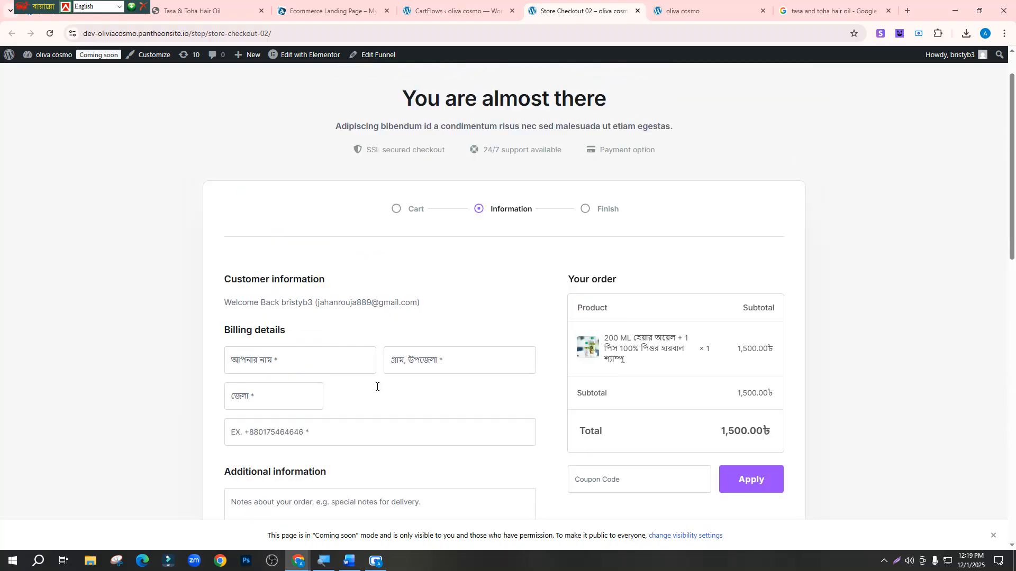
{"action": "scroll", "coordinate": [376, 390], "scroll_direction": "down", "scroll_amount": 6}
{"action": "scroll", "coordinate": [376, 390], "scroll_direction": "up", "scroll_amount": 5}
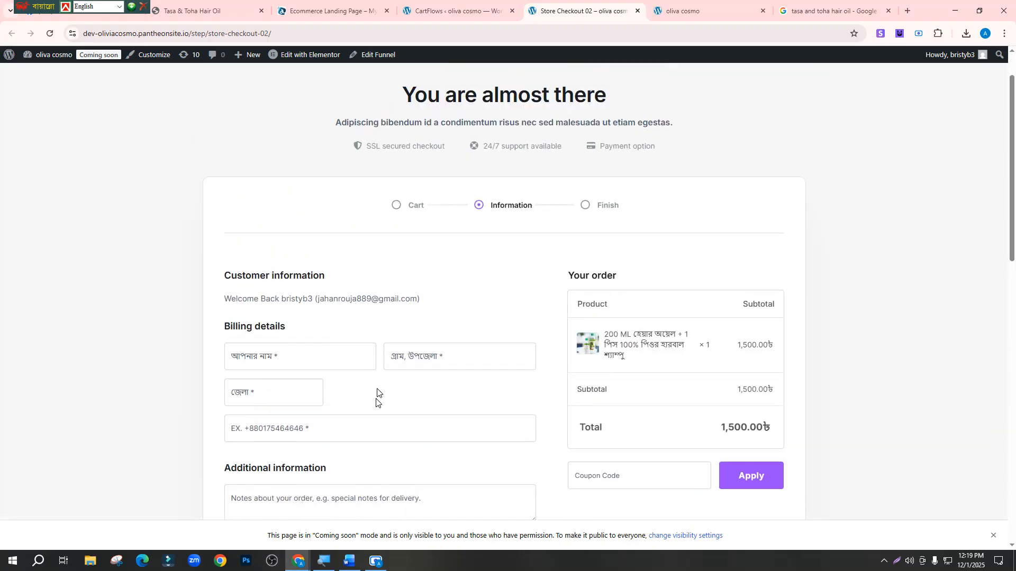
{"action": "scroll", "coordinate": [397, 306], "scroll_direction": "down", "scroll_amount": 11}
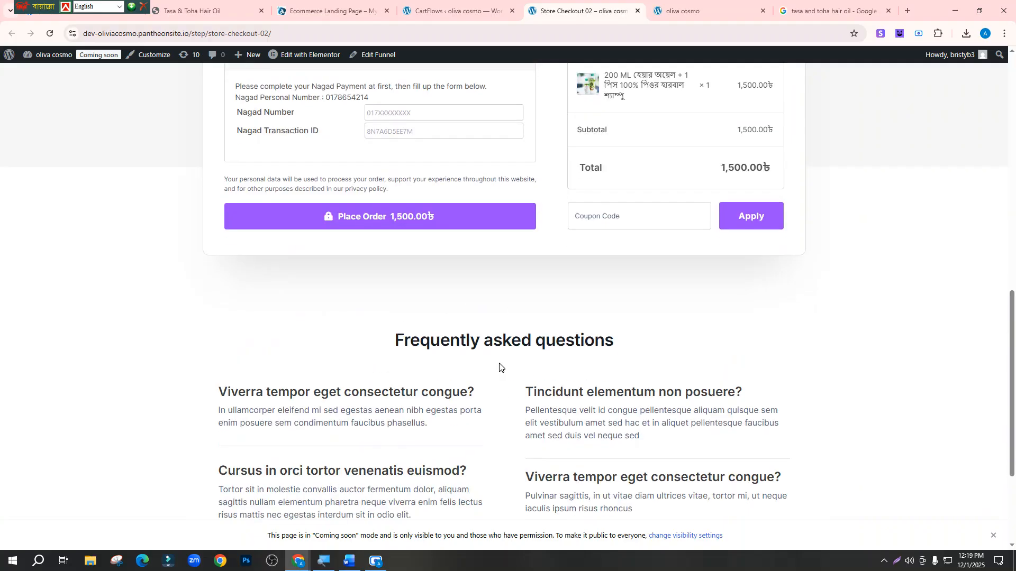
{"action": "scroll", "coordinate": [450, 357], "scroll_direction": "up", "scroll_amount": 6}
{"action": "scroll", "coordinate": [379, 304], "scroll_direction": "up", "scroll_amount": 6}
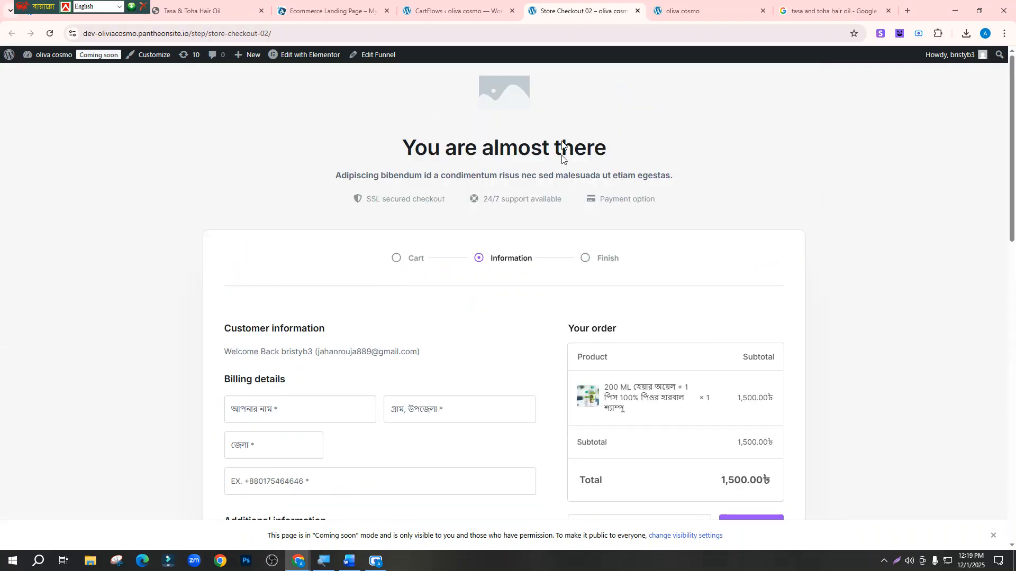
{"action": "left_click", "coordinate": [434, 11]}
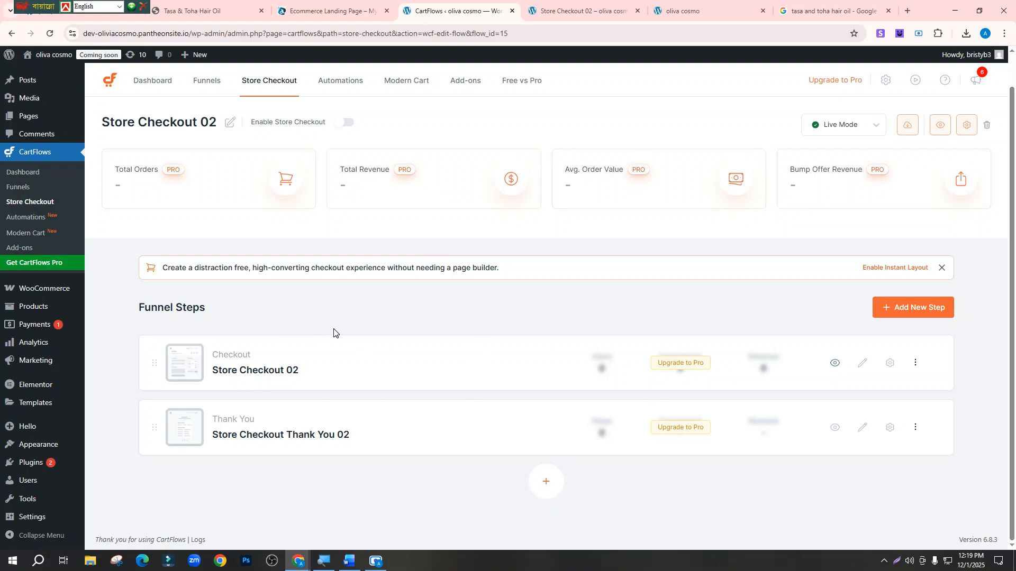
List the CartFlows funnels, review the checkout page's bKash, Rocket and Nagad options, then return to Word
{"action": "left_click", "coordinate": [206, 81]}
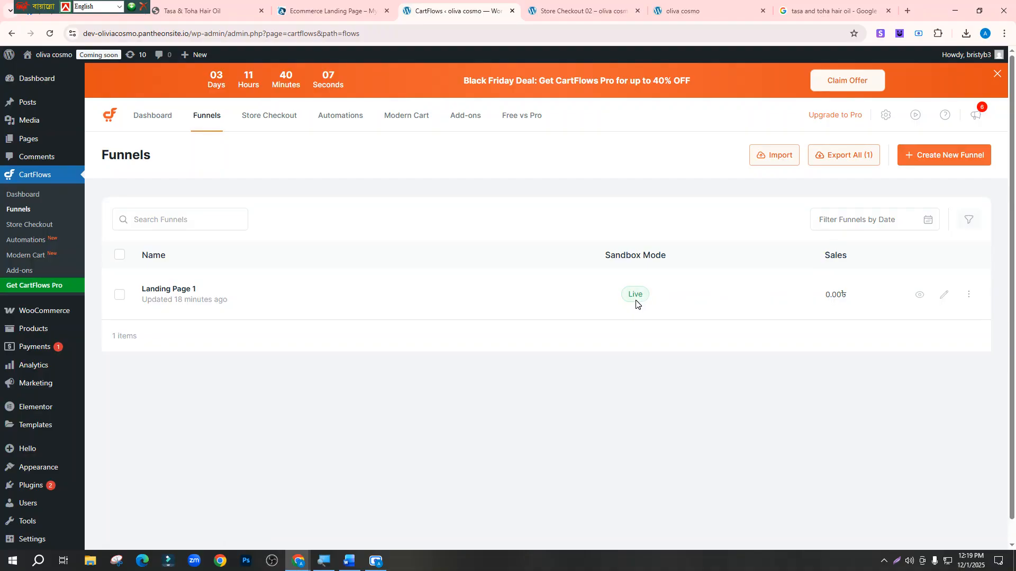
{"action": "left_click", "coordinate": [721, 7]}
{"action": "left_click", "coordinate": [626, 4]}
{"action": "scroll", "coordinate": [471, 338], "scroll_direction": "down", "scroll_amount": 13}
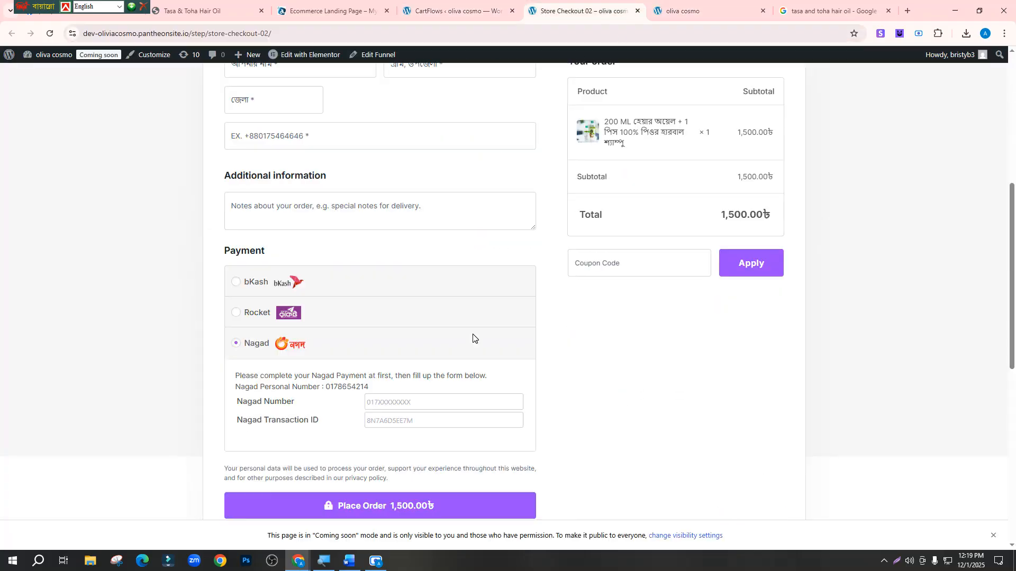
{"action": "left_click", "coordinate": [345, 561]}
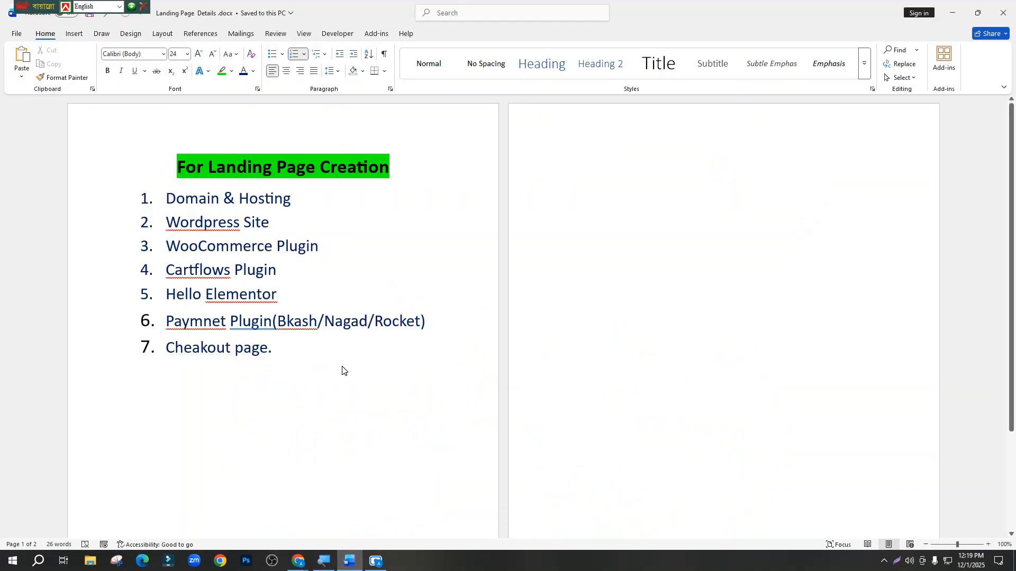
Shift the numbered landing-page checklist slightly further right in Word
{"action": "left_click_drag", "start_coordinate": [317, 356], "coordinate": [141, 328]}
{"action": "left_click", "coordinate": [280, 275]}
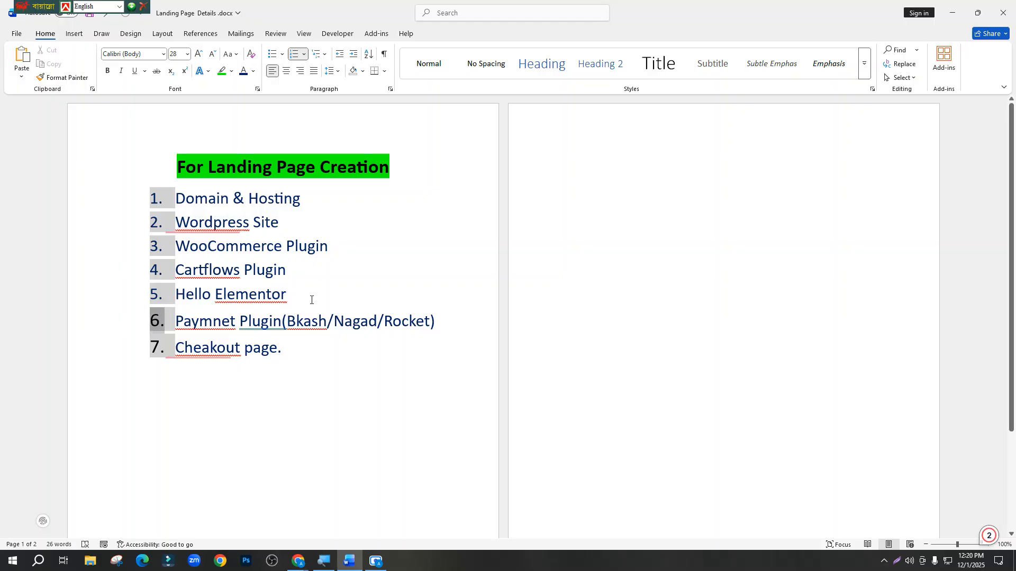
{"action": "left_click", "coordinate": [311, 300]}
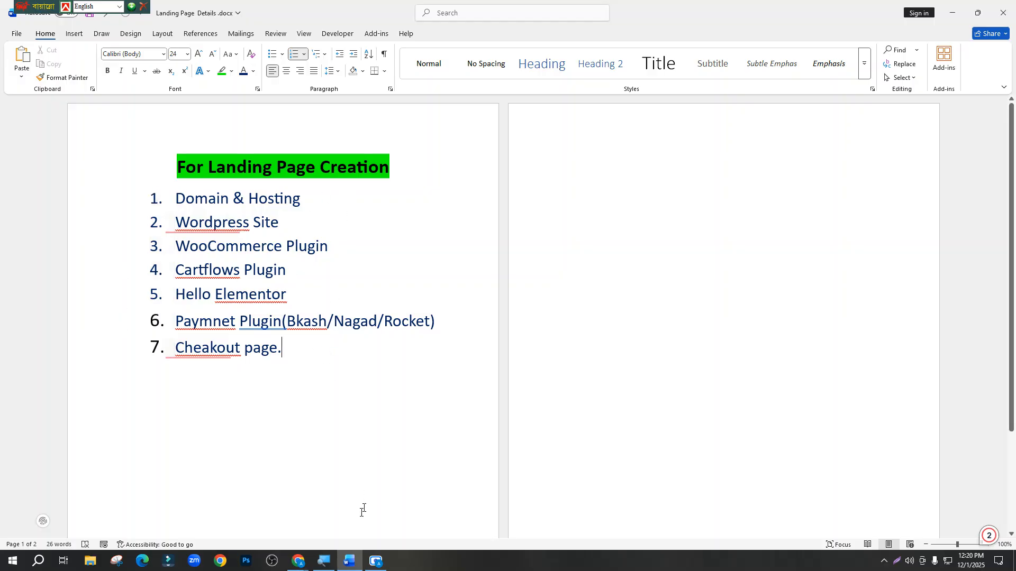
Bring up the browser showing the Tasa & Toha Hair Oil landing page
{"action": "mouse_move", "coordinate": [325, 566]}
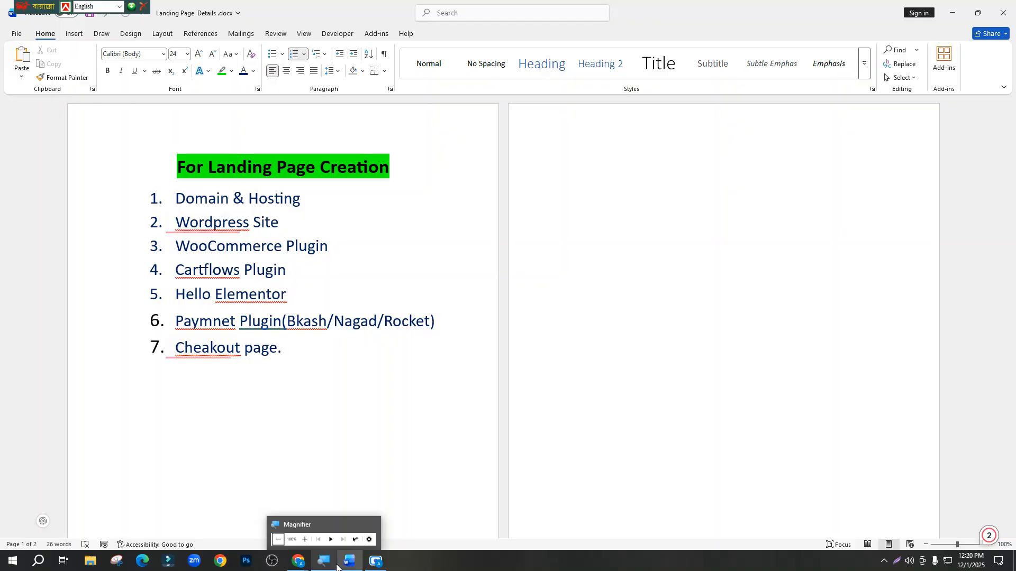
{"action": "left_click", "coordinate": [267, 517]}
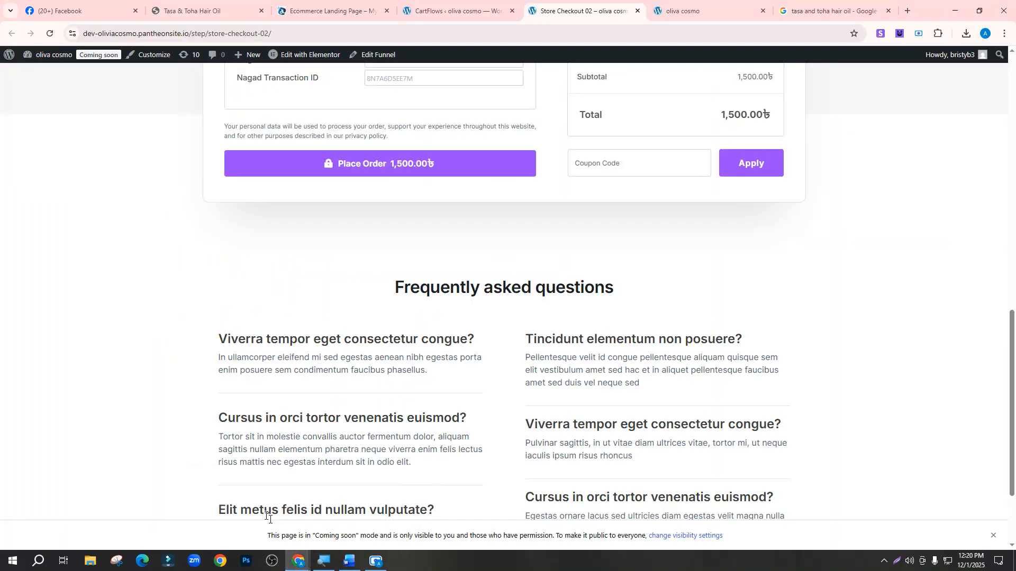
{"action": "left_click", "coordinate": [222, 10]}
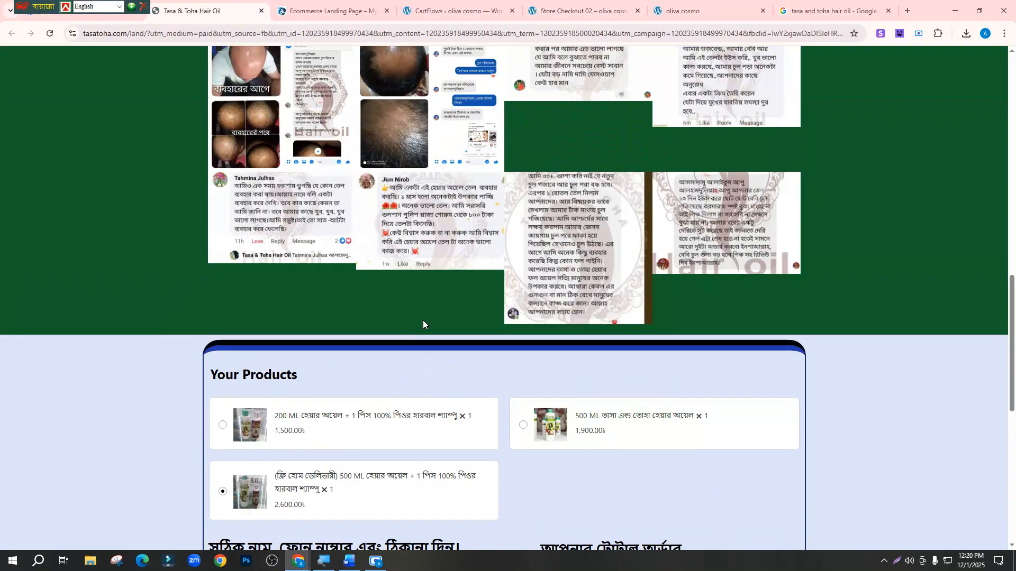